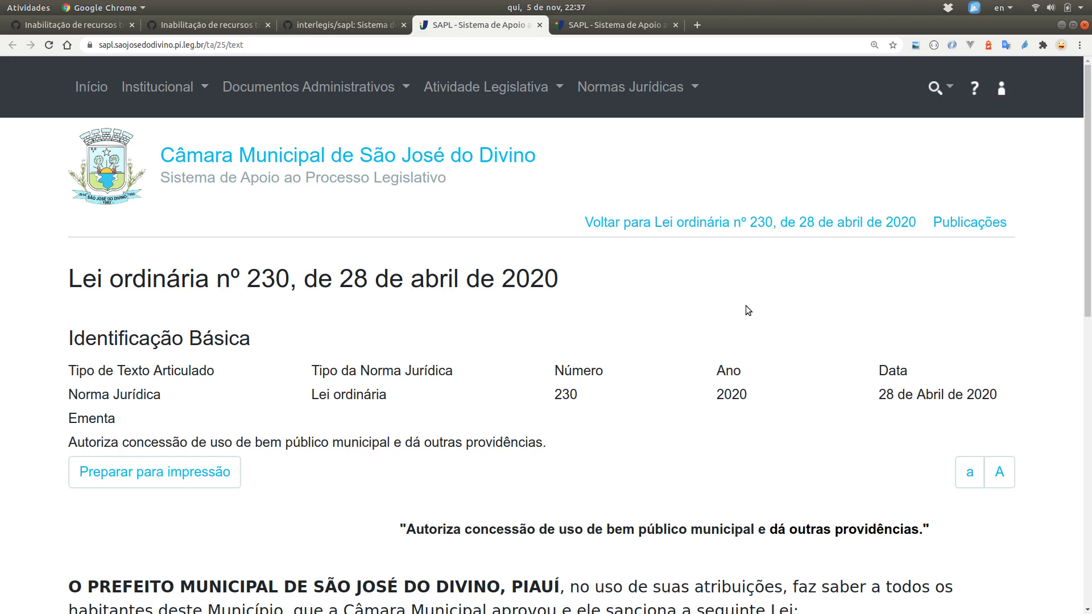
# Examine the identification data and articulated text of Lei ordinária nº 230.
pyautogui.scroll(-3, 745, 376)
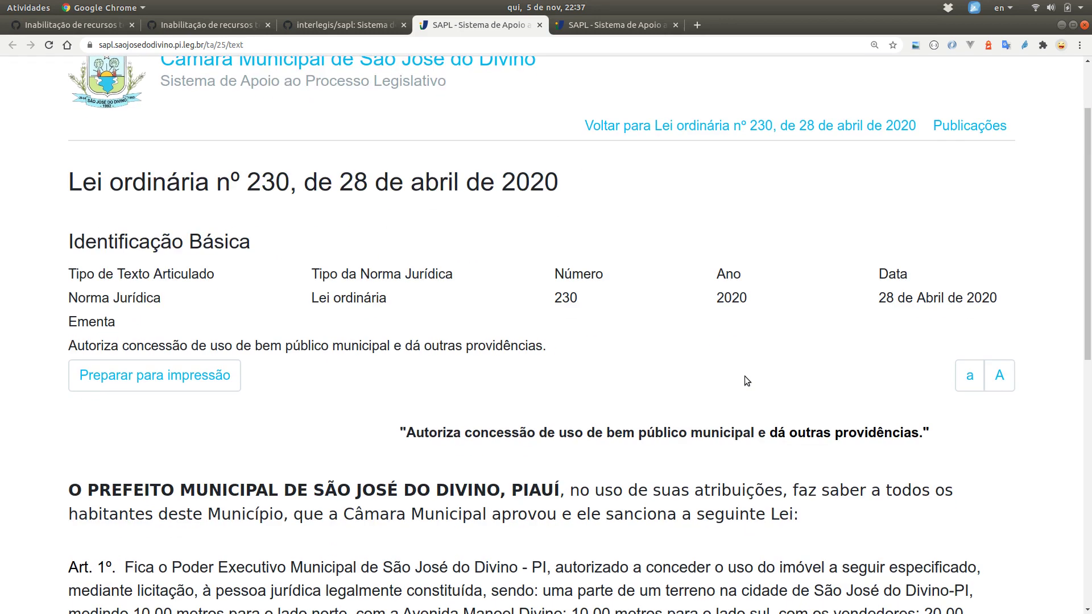
pyautogui.scroll(-3, 745, 377)
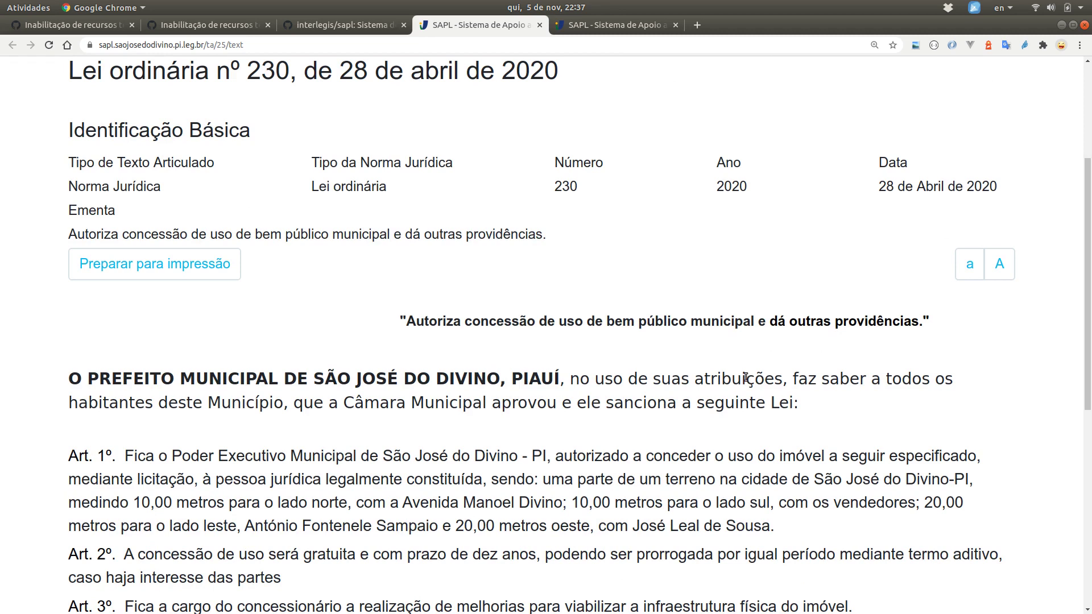
pyautogui.scroll(3, 744, 377)
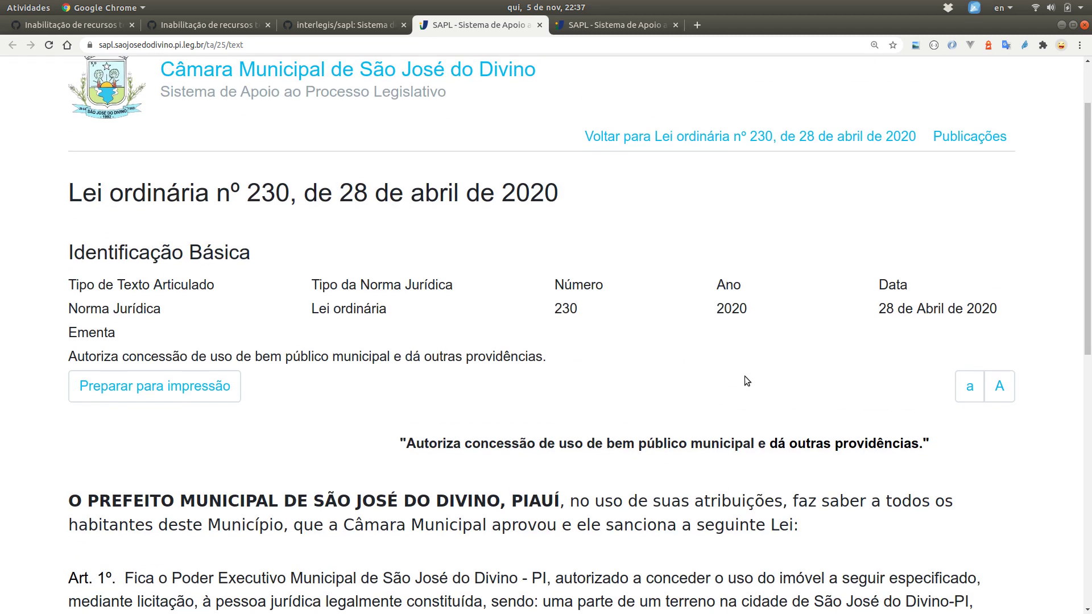
pyautogui.scroll(-5, 745, 377)
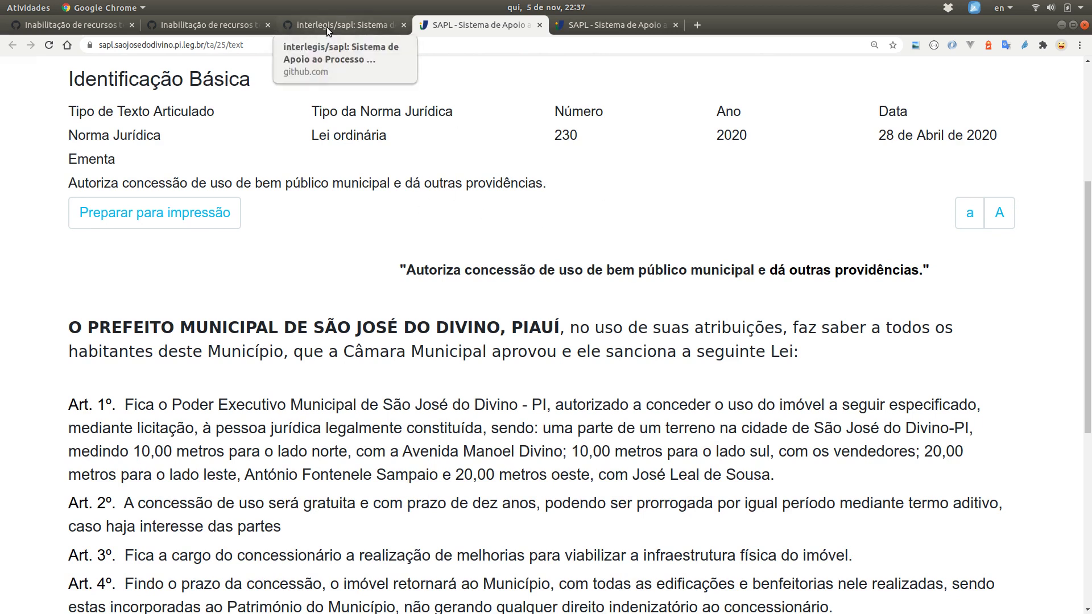
# Open GitHub issue #3167 and examine its problem description, annotated image and expected behaviour.
pyautogui.click(204, 23)
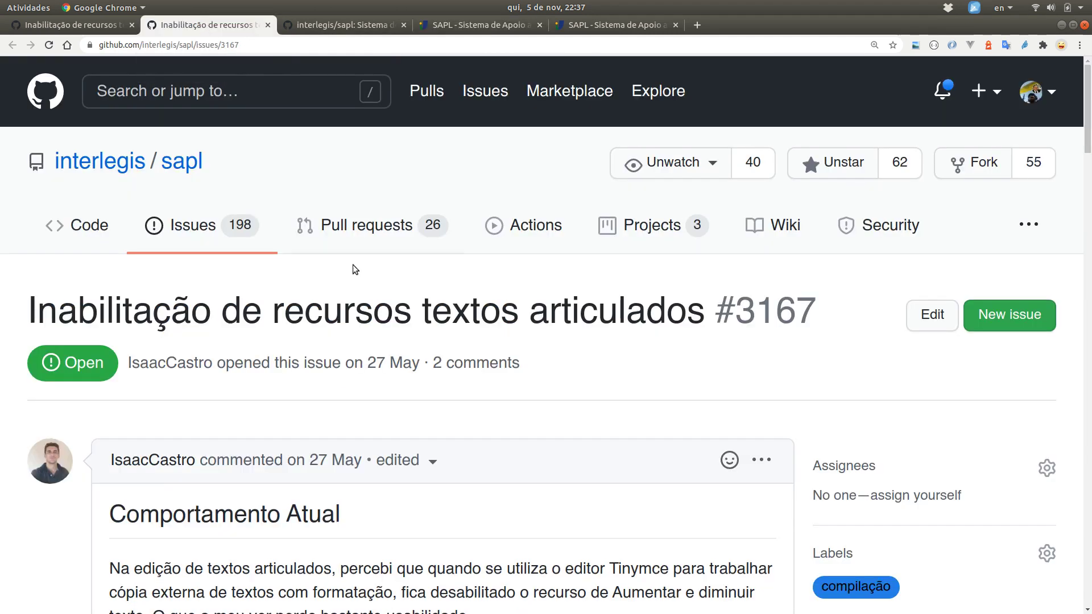
pyautogui.scroll(-1, 434, 378)
pyautogui.scroll(-12, 435, 381)
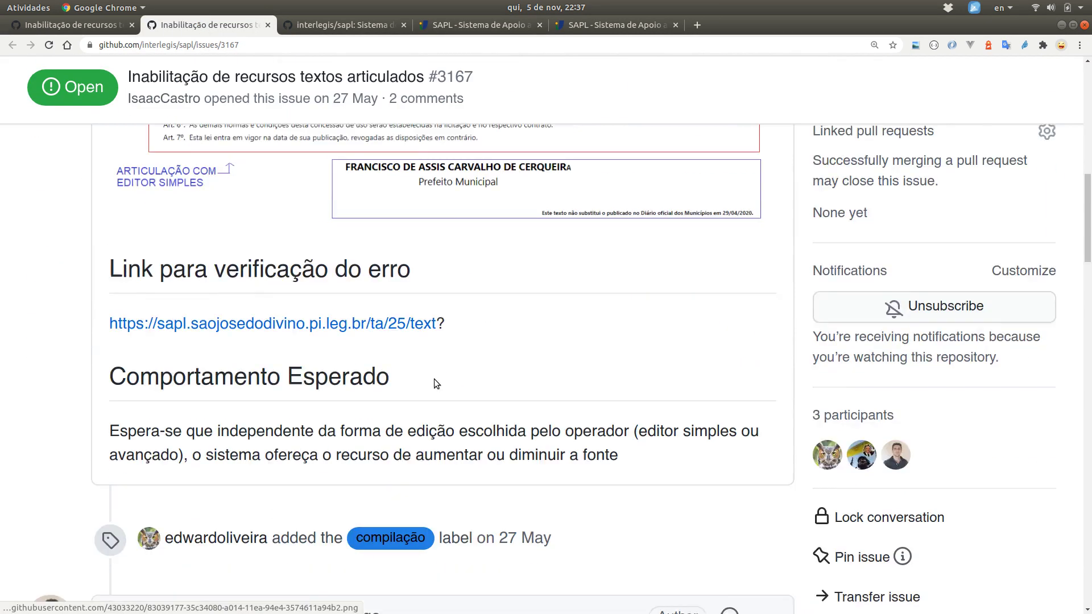
pyautogui.scroll(-5, 435, 379)
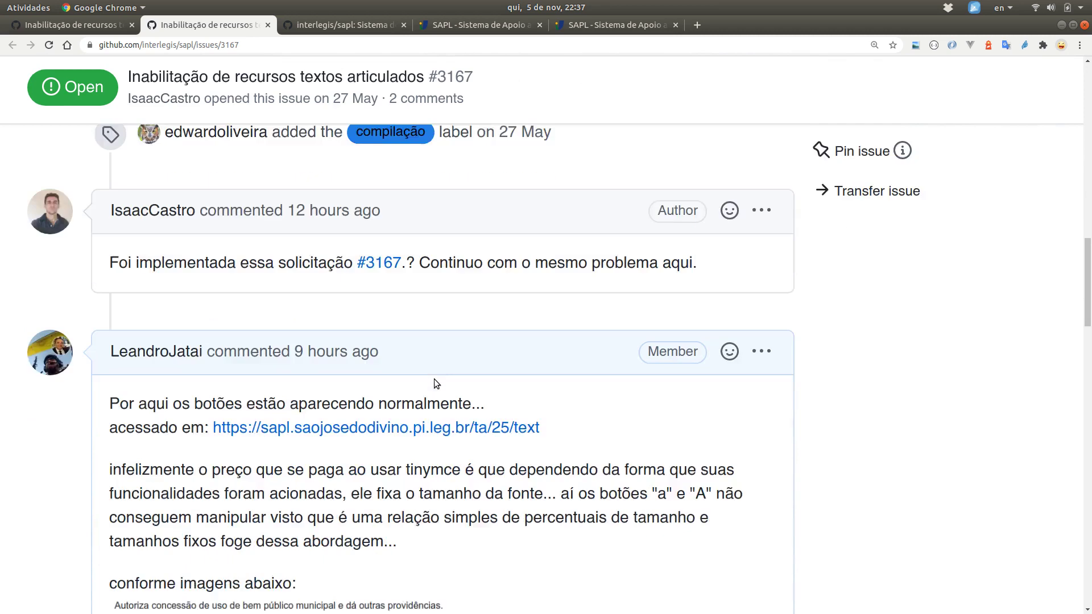
pyautogui.scroll(14, 434, 379)
pyautogui.scroll(11, 434, 378)
pyautogui.scroll(-17, 434, 378)
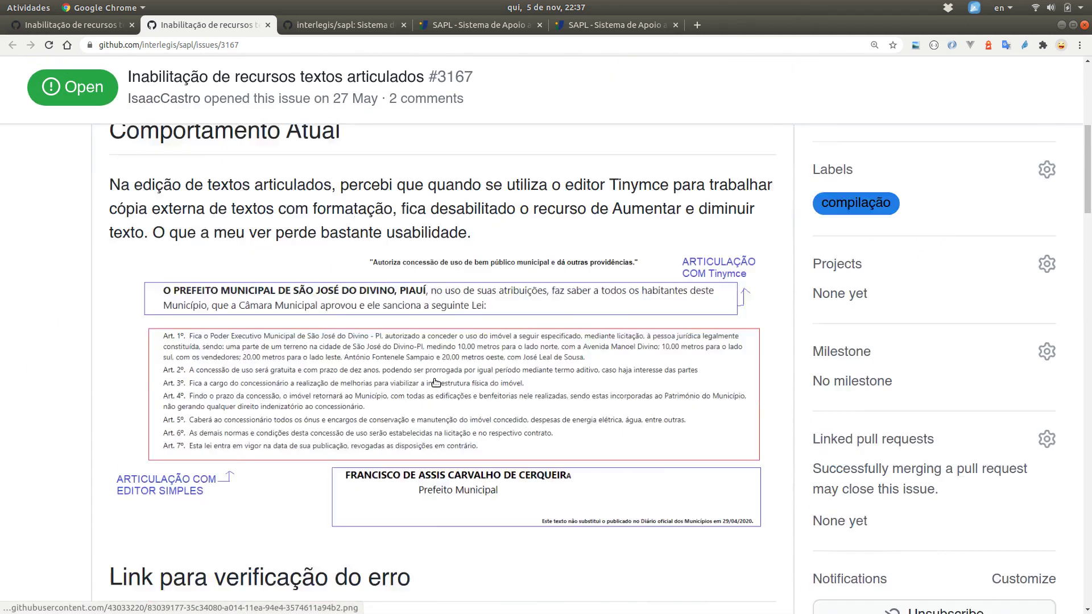
pyautogui.scroll(-3, 435, 382)
pyautogui.scroll(-1, 434, 379)
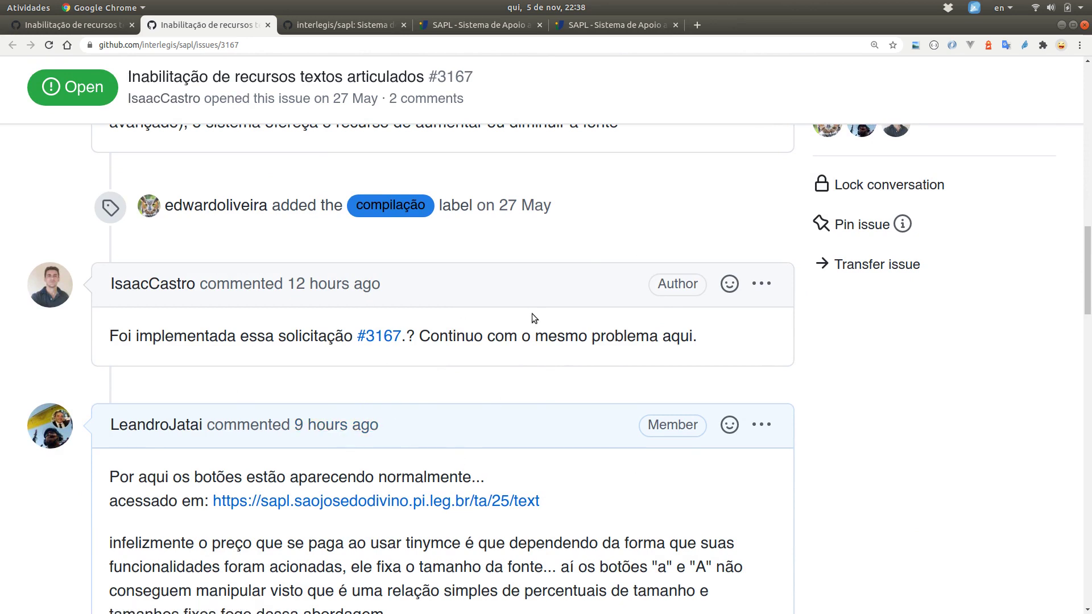
pyautogui.scroll(6, 532, 315)
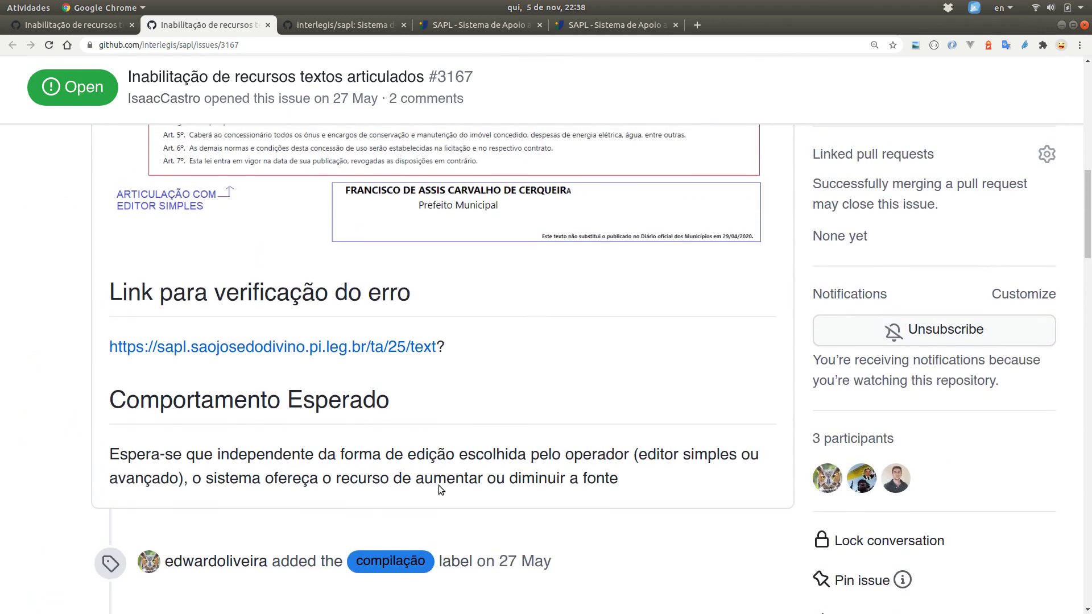
pyautogui.scroll(-1, 438, 486)
pyautogui.scroll(8, 526, 424)
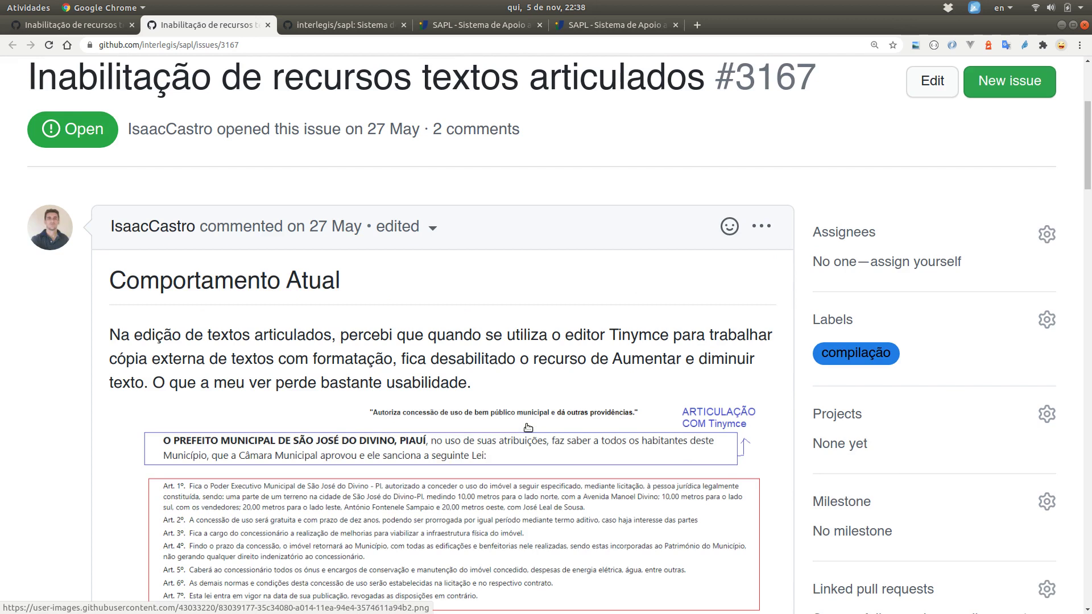
# Read through the discussion on issue #3167 down to the latest comment about TinyMCE and font control.
pyautogui.scroll(-4, 527, 428)
pyautogui.scroll(-5, 528, 428)
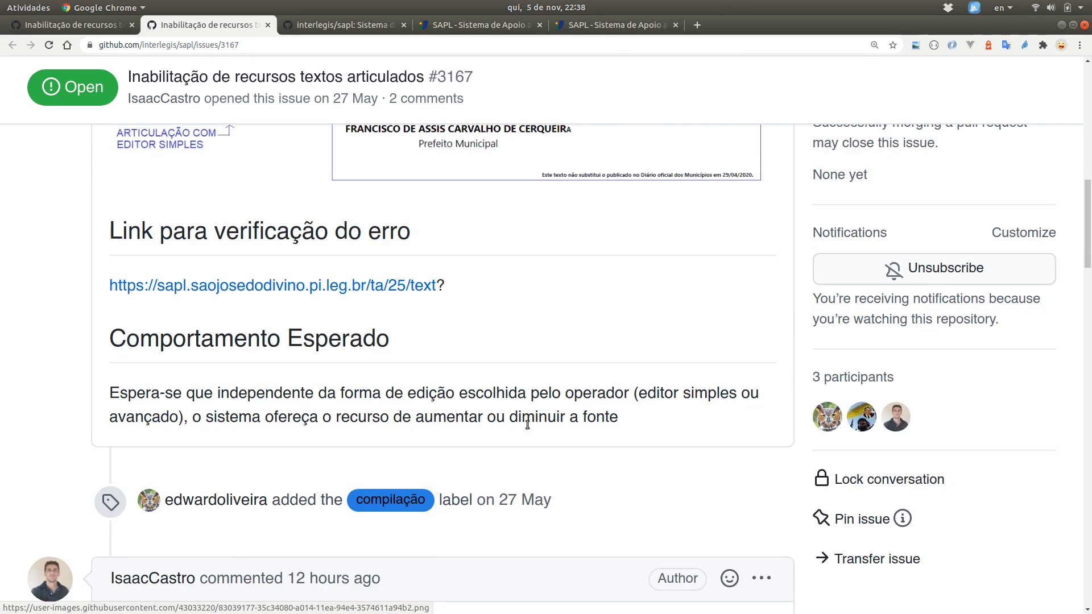
pyautogui.scroll(-1, 537, 380)
pyautogui.scroll(-2, 537, 380)
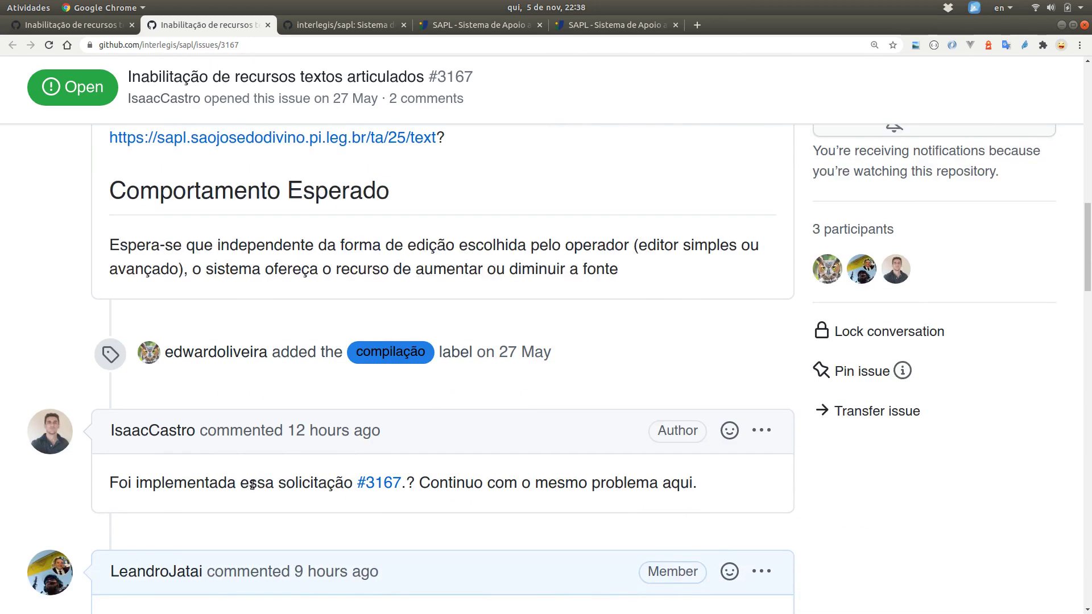
pyautogui.scroll(-6, 589, 518)
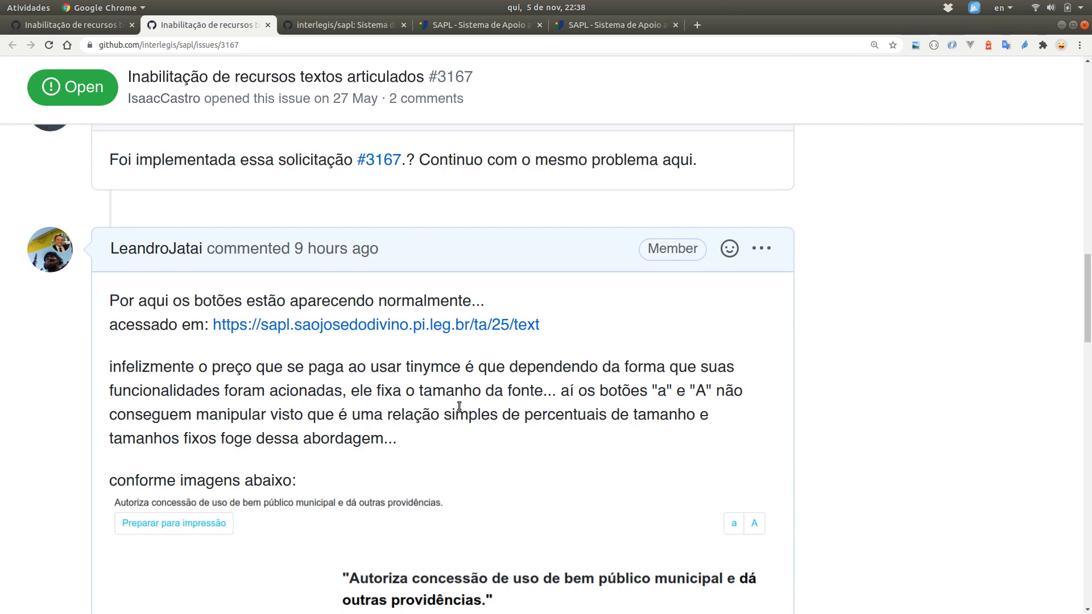
pyautogui.scroll(-3, 343, 327)
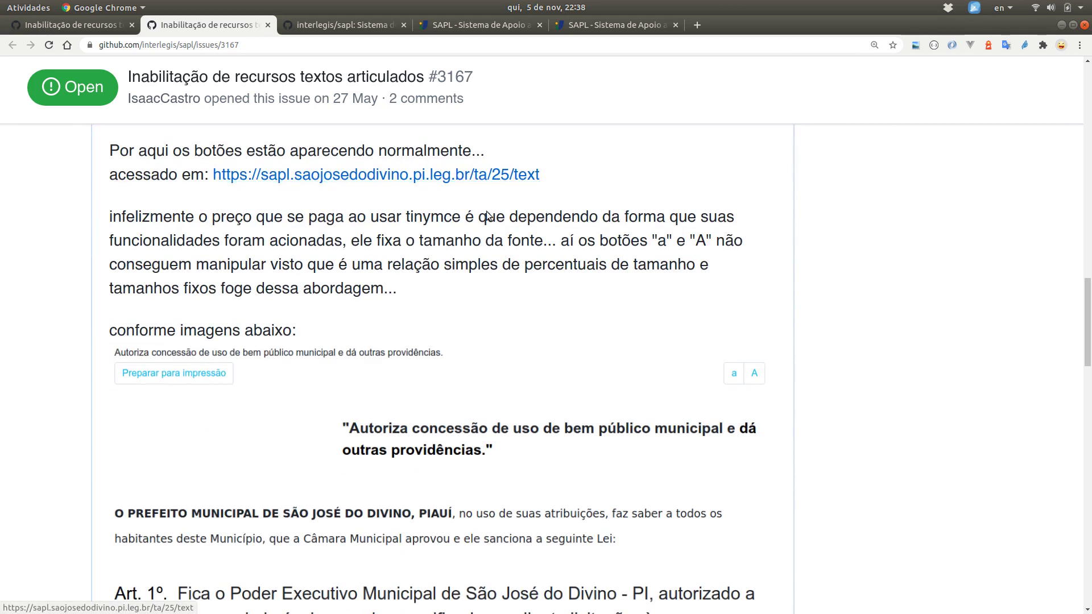
pyautogui.scroll(-10, 415, 322)
pyautogui.scroll(-10, 415, 322)
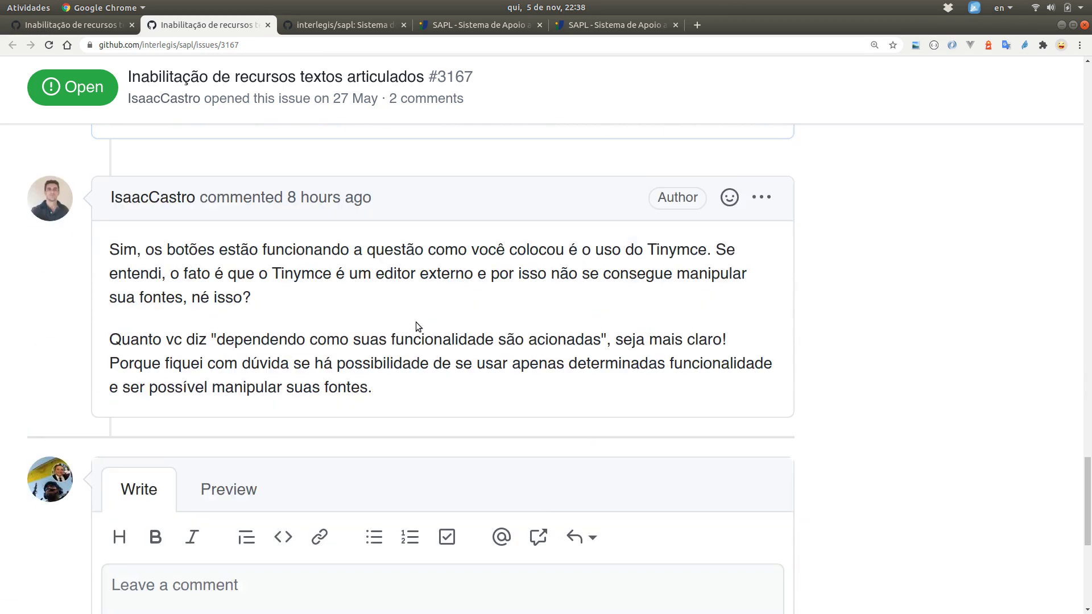
# Return to the text page of Lei ordinária nº 230 and enlarge its font repeatedly to test the resizing.
pyautogui.click(502, 26)
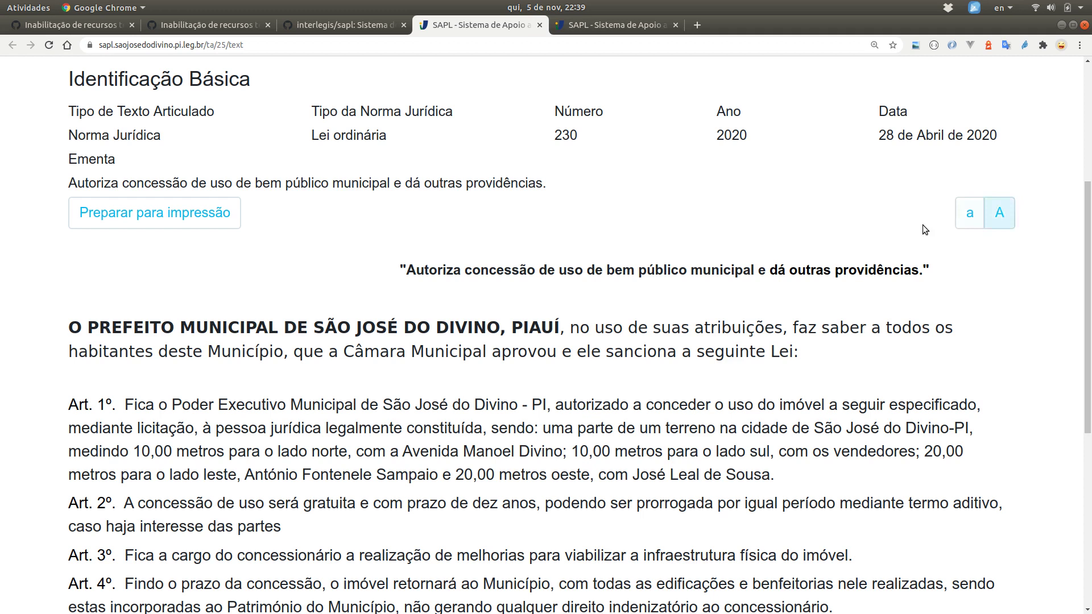
pyautogui.click(980, 221)
pyautogui.click(998, 213)
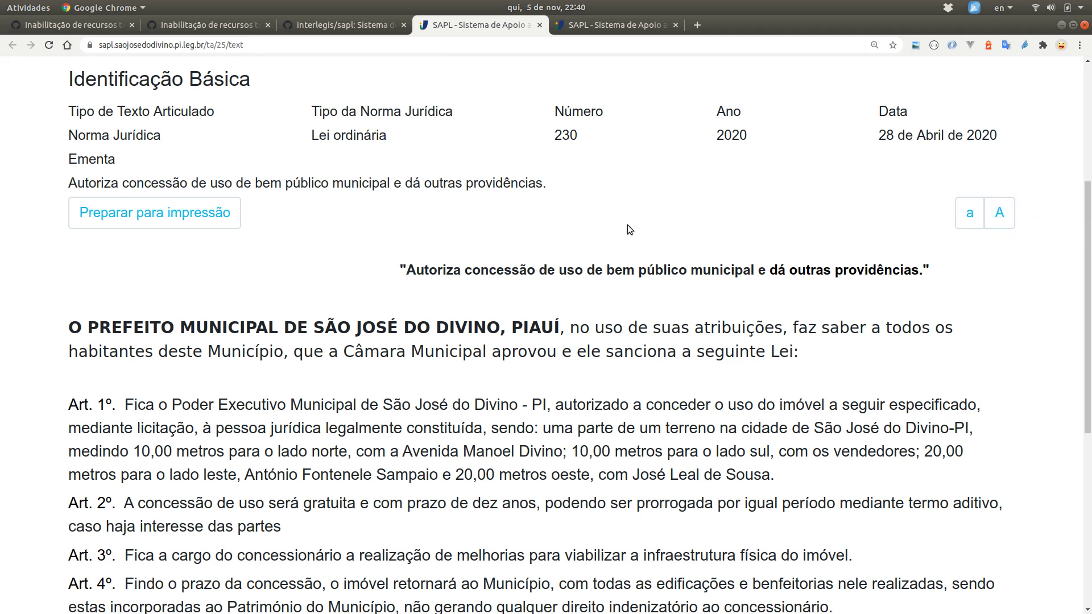
pyautogui.click(995, 218)
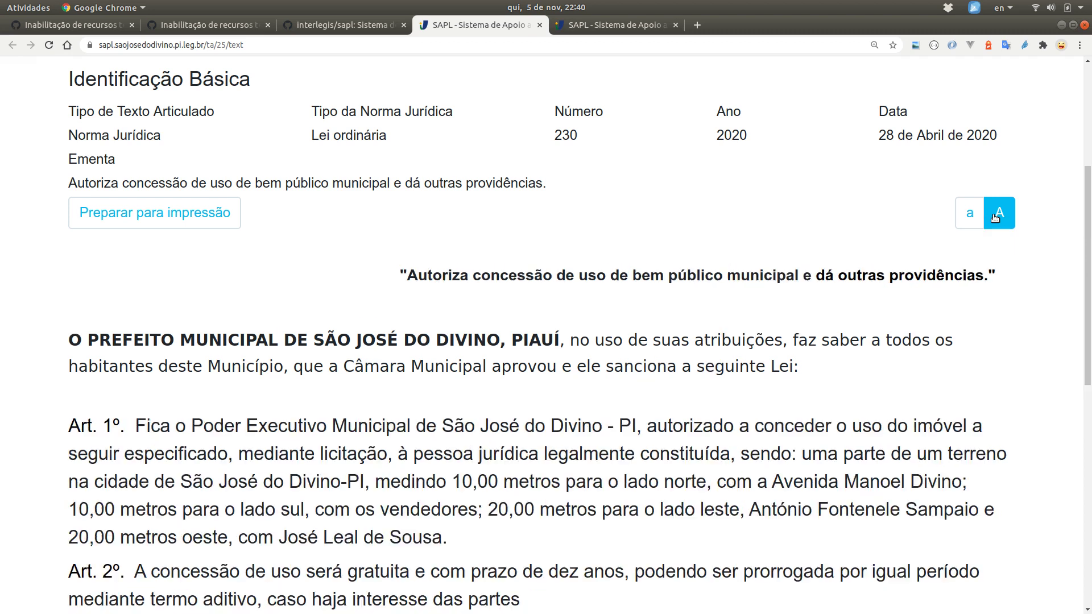
pyautogui.click(995, 218)
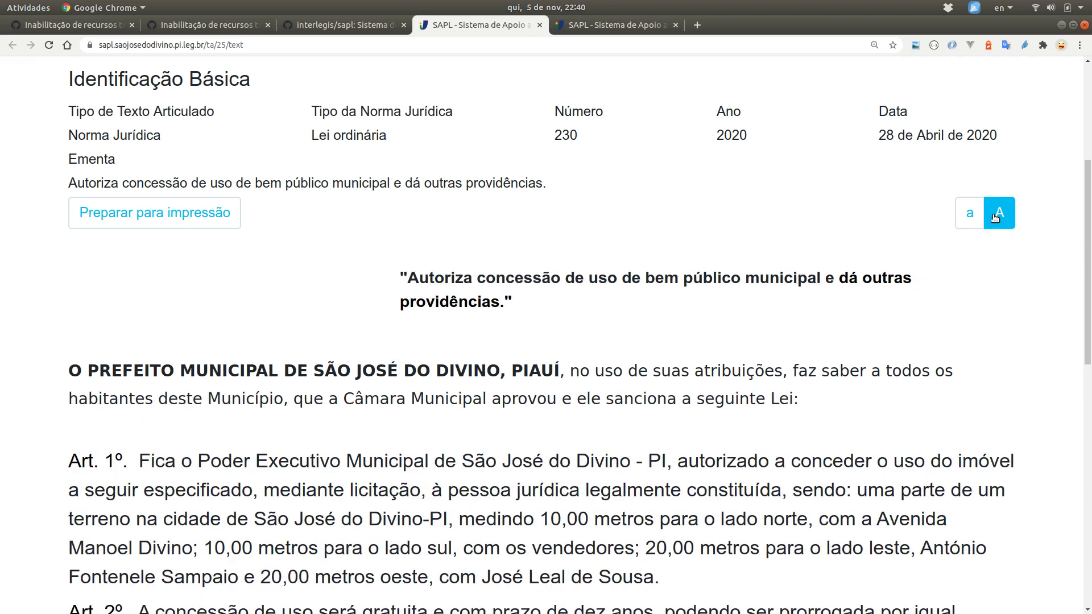
pyautogui.click(994, 218)
pyautogui.click(995, 218)
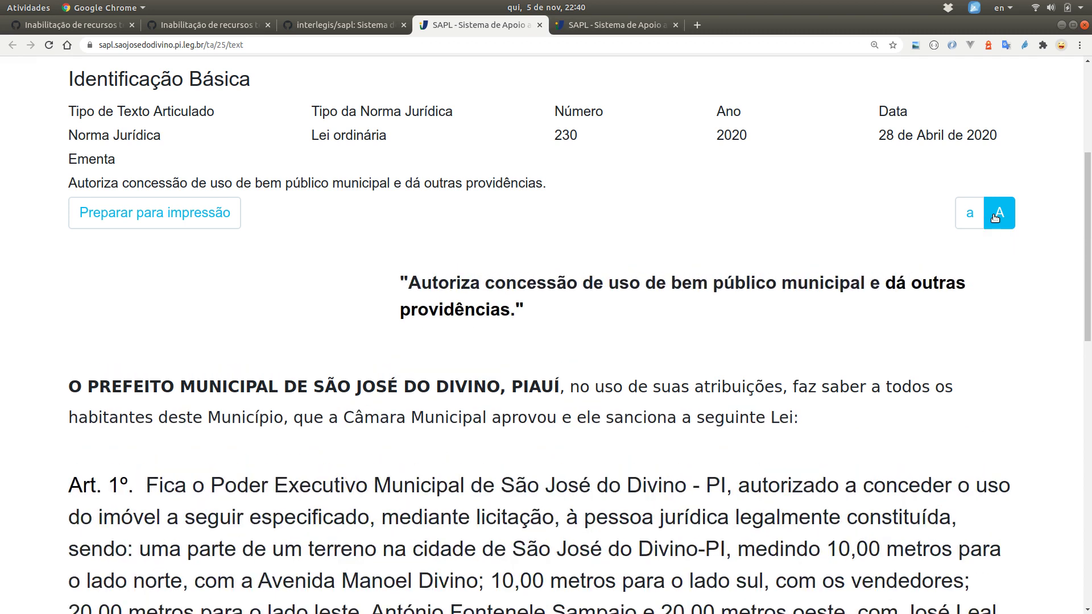
pyautogui.click(995, 219)
pyautogui.scroll(-3, 910, 398)
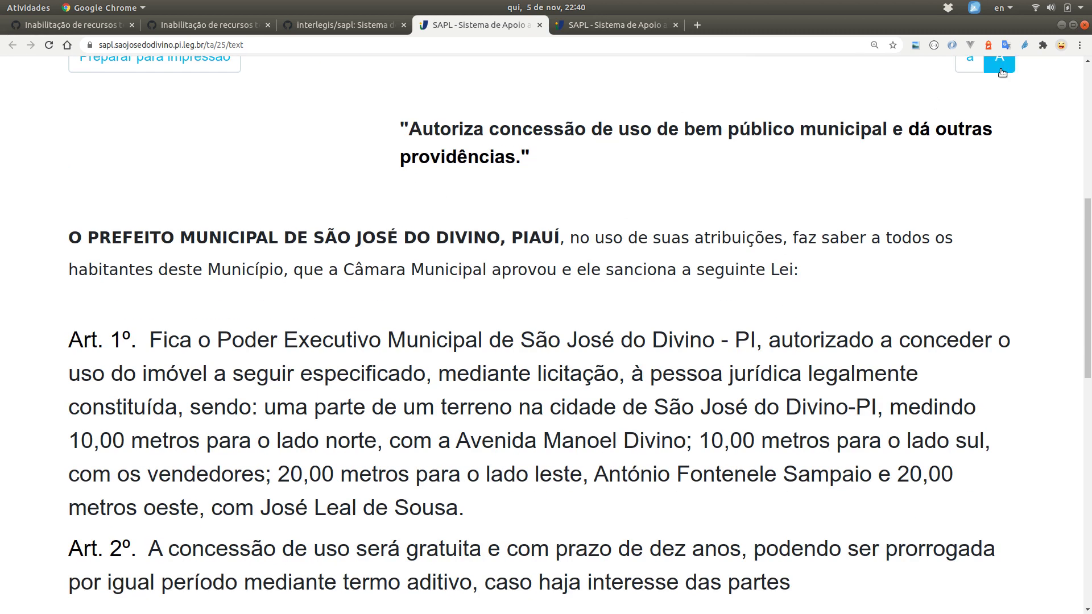
pyautogui.click(1001, 71)
pyautogui.click(1001, 72)
pyautogui.click(1001, 71)
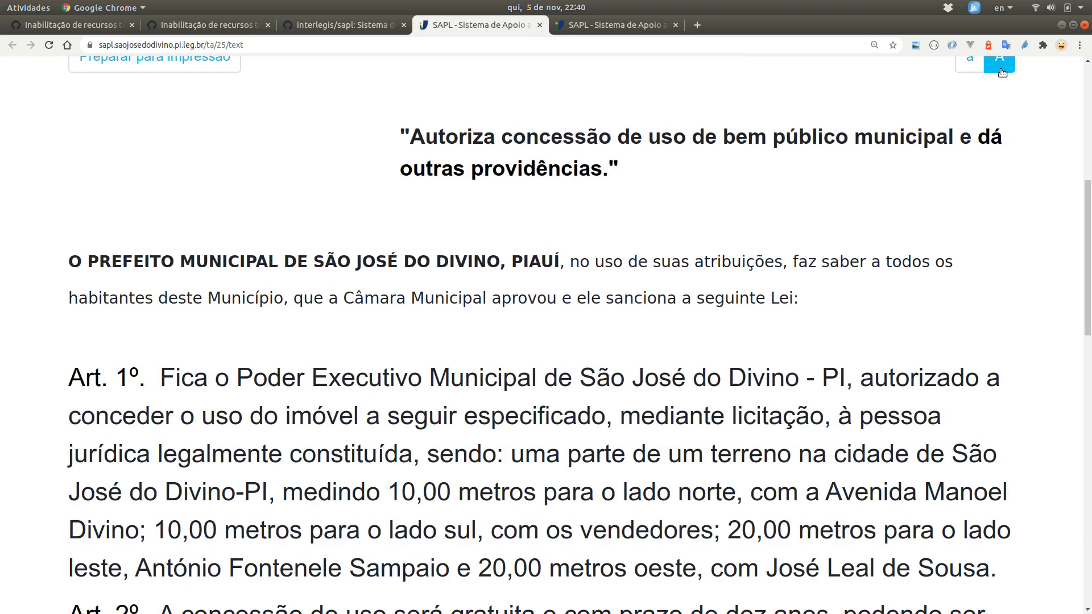
pyautogui.click(1001, 72)
pyautogui.click(1001, 72)
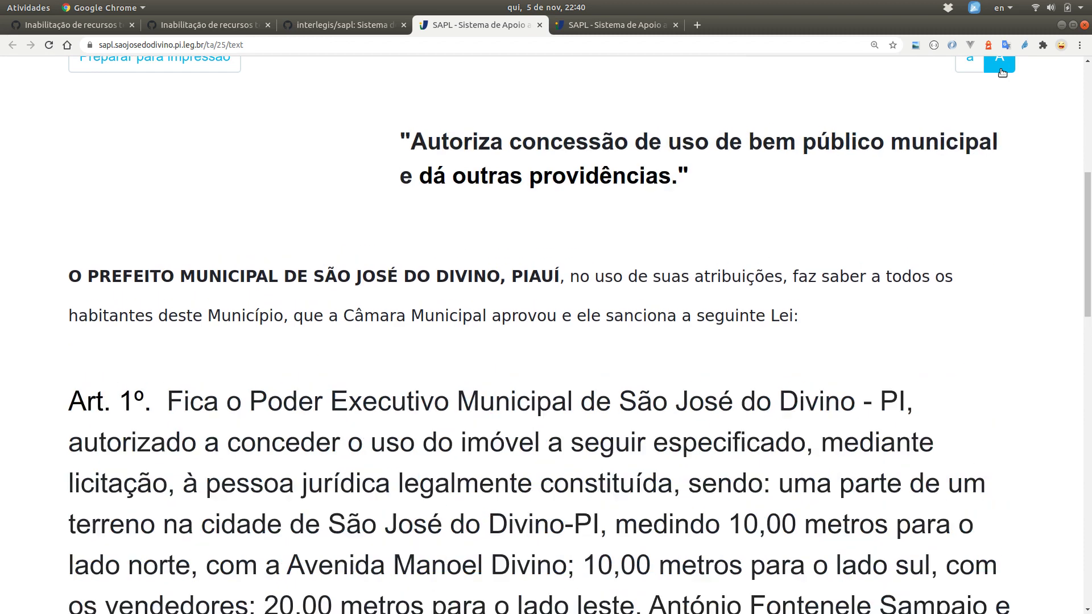
pyautogui.click(1001, 72)
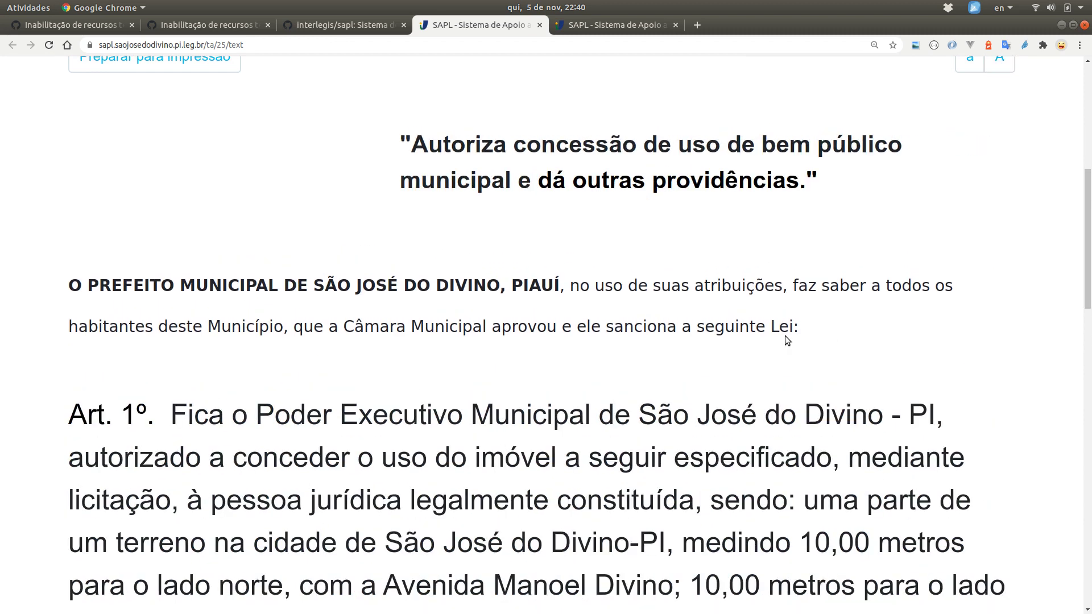
# Mark the preamble paragraph beginning "O PREFEITO MUNICIPAL" briefly and compare its size with the surrounding text.
pyautogui.moveTo(838, 334); pyautogui.dragTo(663, 275)
pyautogui.click(662, 271)
pyautogui.scroll(3, 662, 275)
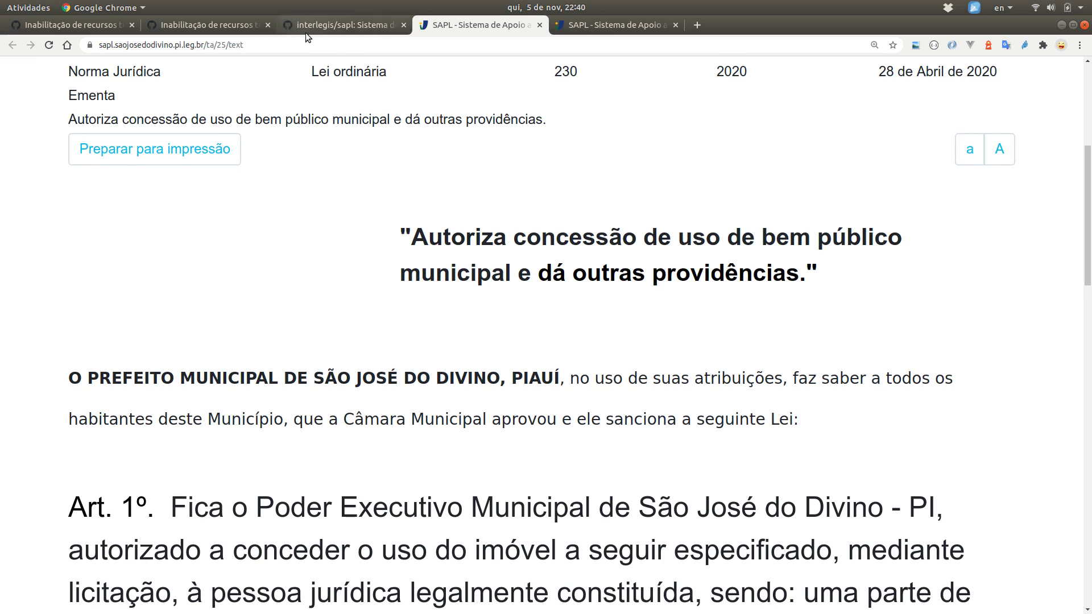
# Close the interlegis/sapl repository page and return to issue #3167.
pyautogui.click(349, 27)
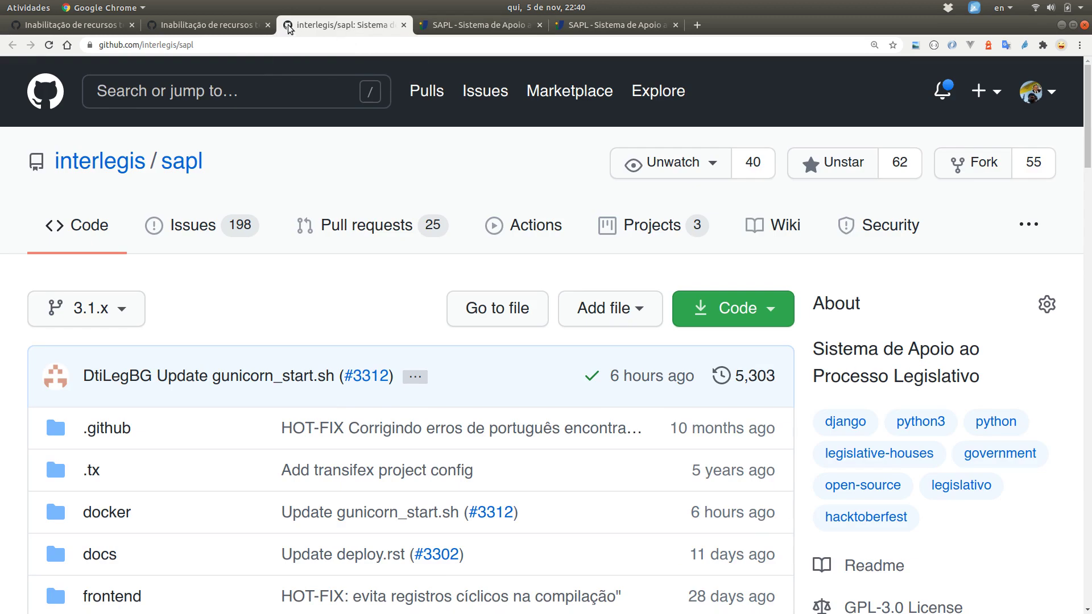
pyautogui.click(403, 25)
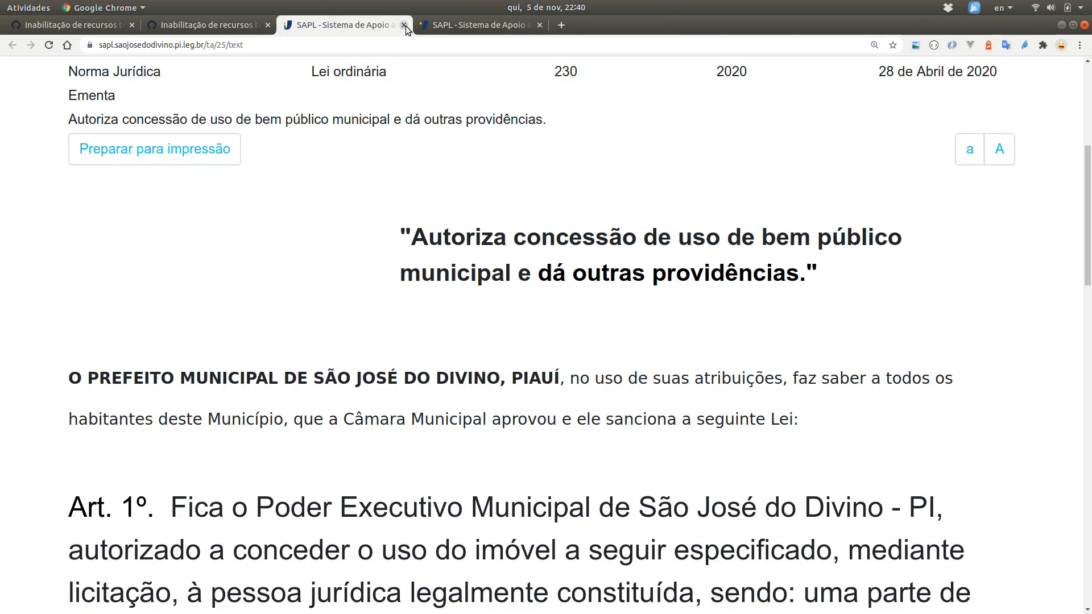
pyautogui.click(244, 24)
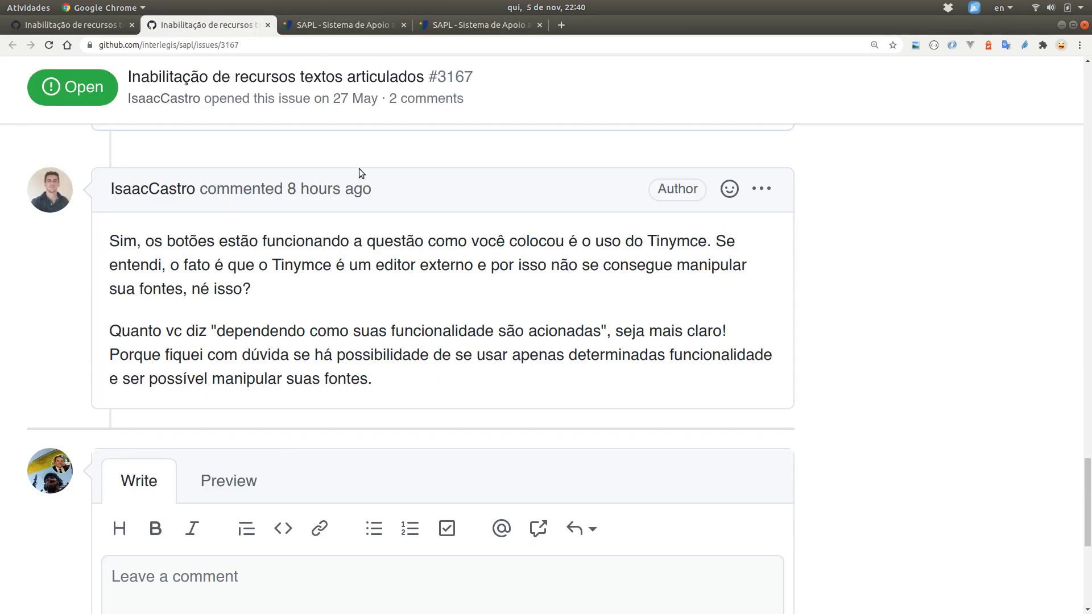
# Highlight the description's passage from "desabilitado o recurso" to "usabilidade" and review the image, verification link and expected behaviour.
pyautogui.scroll(5, 359, 168)
pyautogui.scroll(-15, 360, 168)
pyautogui.scroll(6, 359, 168)
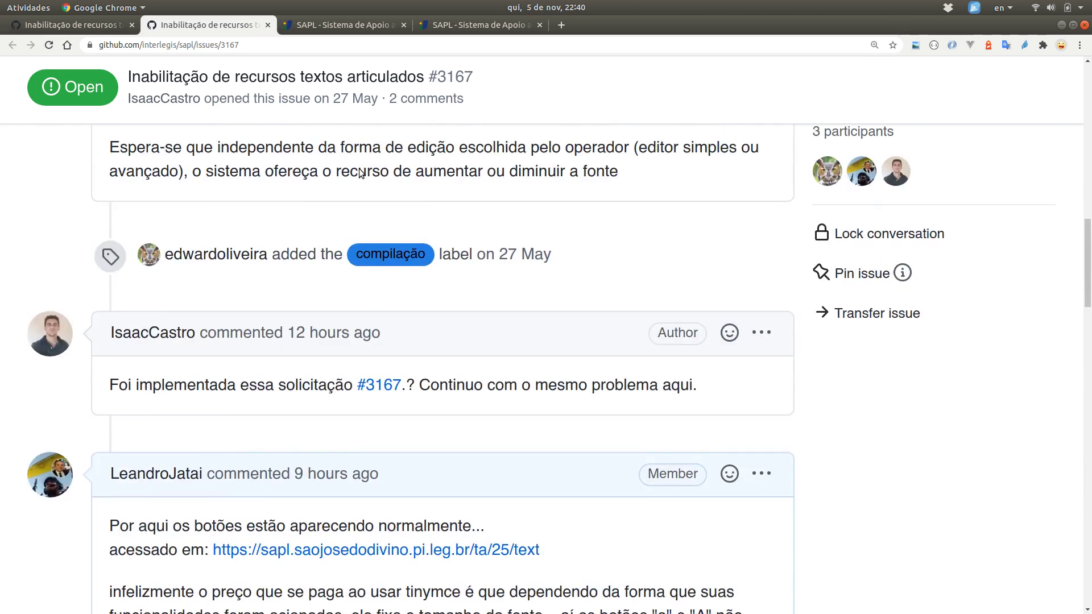
pyautogui.scroll(10, 359, 169)
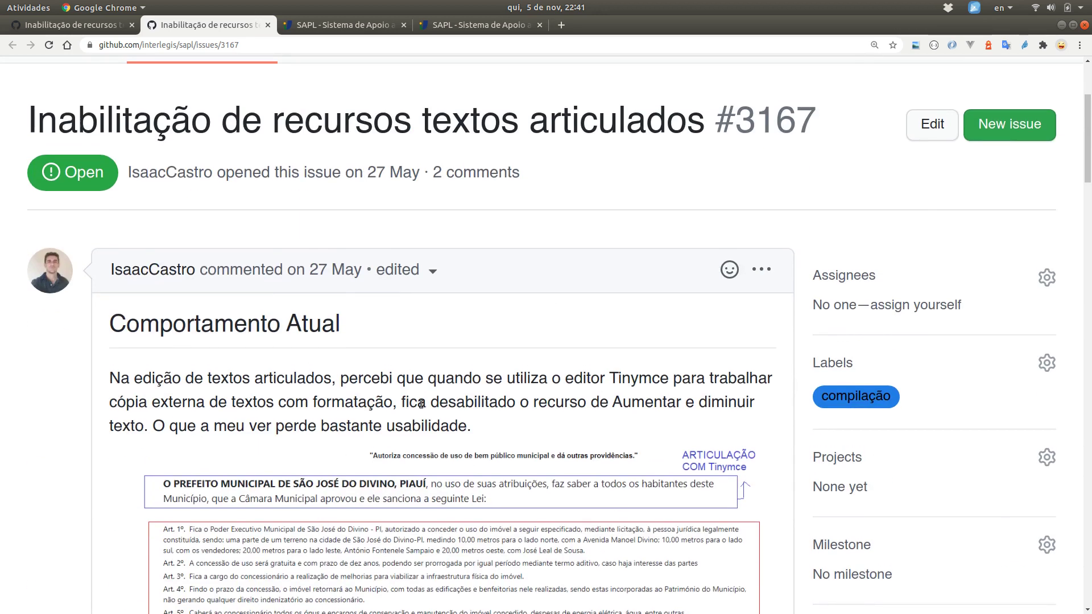
pyautogui.scroll(-2, 562, 478)
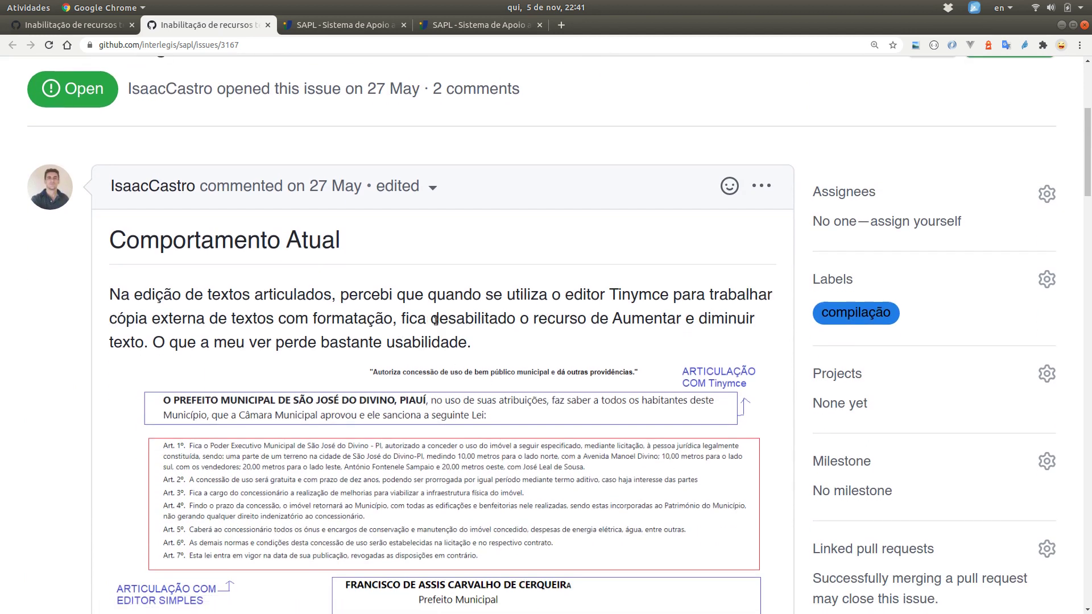
pyautogui.moveTo(428, 319); pyautogui.dragTo(499, 347)
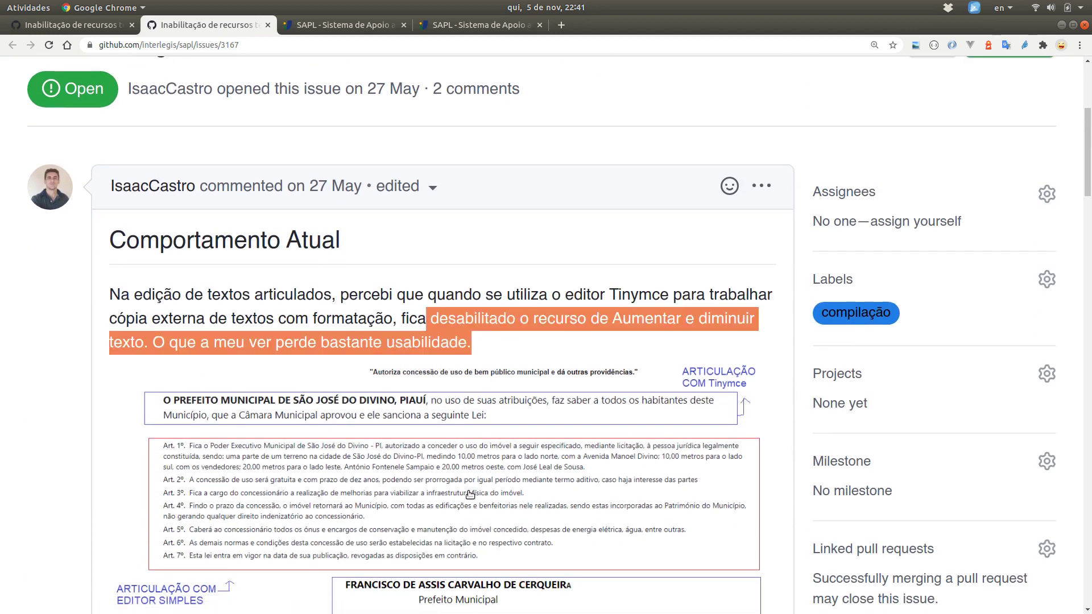
pyautogui.scroll(-5, 465, 498)
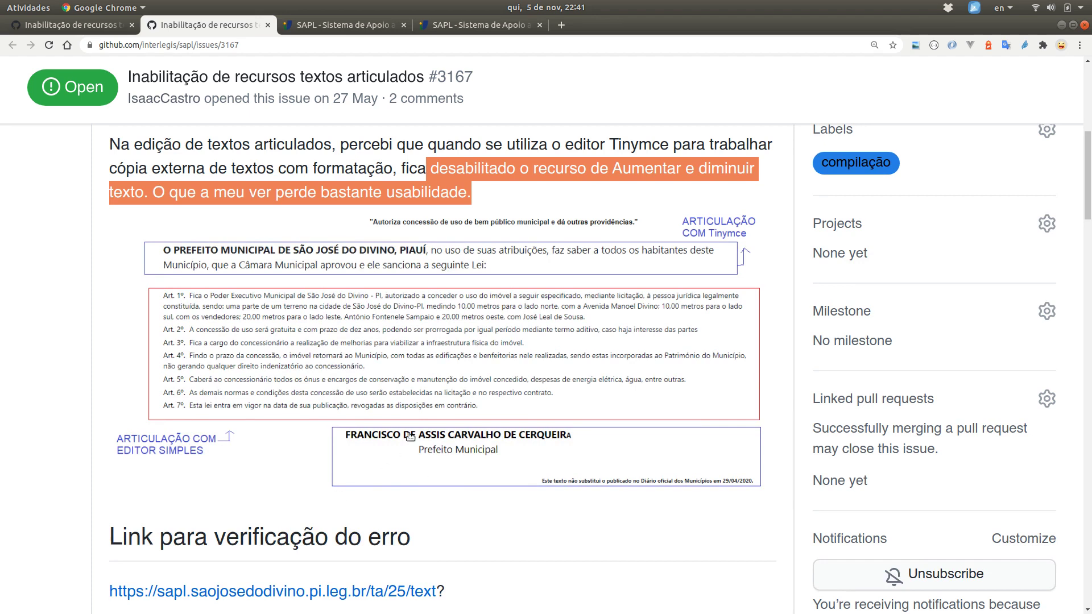
pyautogui.scroll(-8, 448, 397)
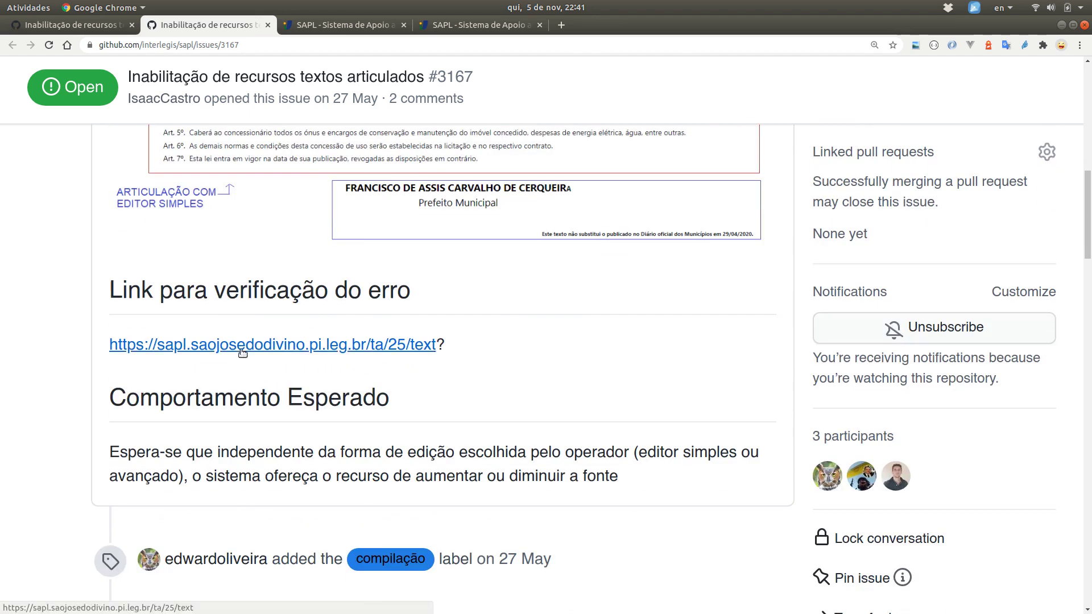
# Examine the expected behaviour in issue #3167 and the author's follow-up comment asking whether the request was implemented.
pyautogui.scroll(-5, 462, 528)
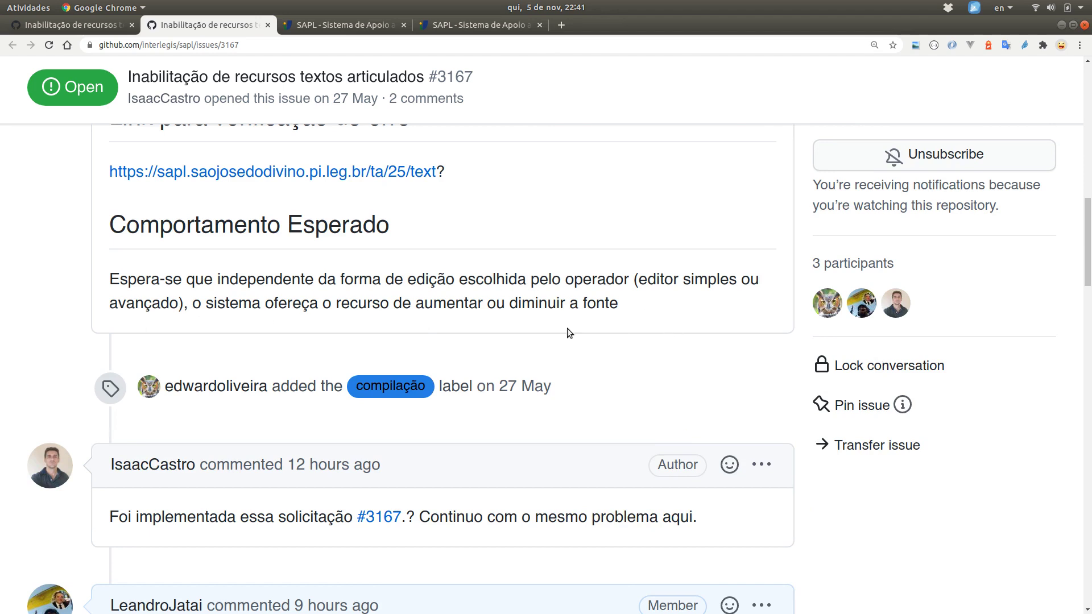
pyautogui.scroll(-3, 649, 316)
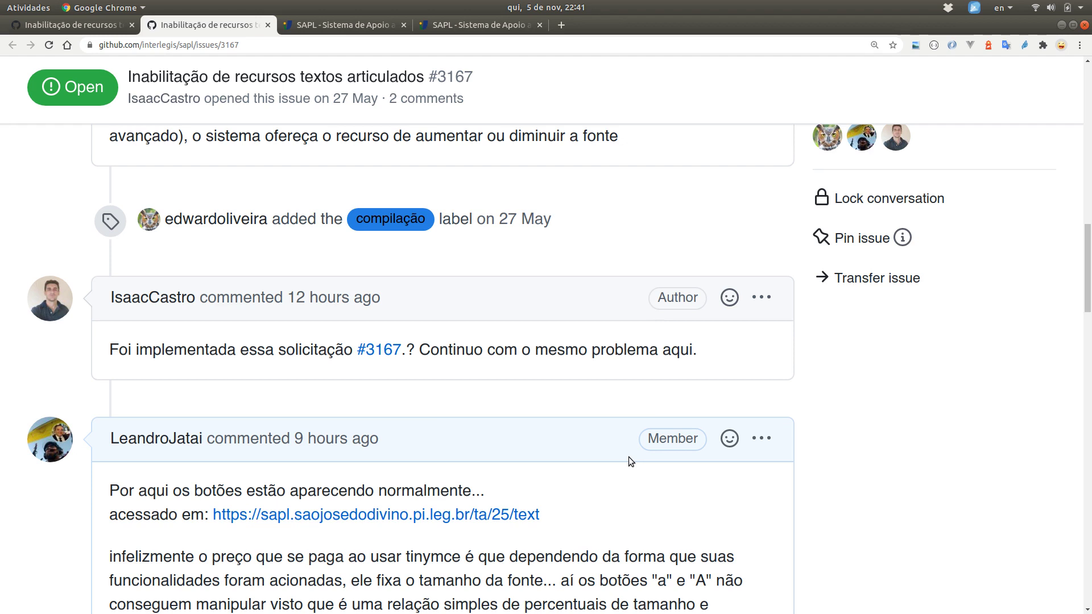
pyautogui.scroll(-3, 629, 396)
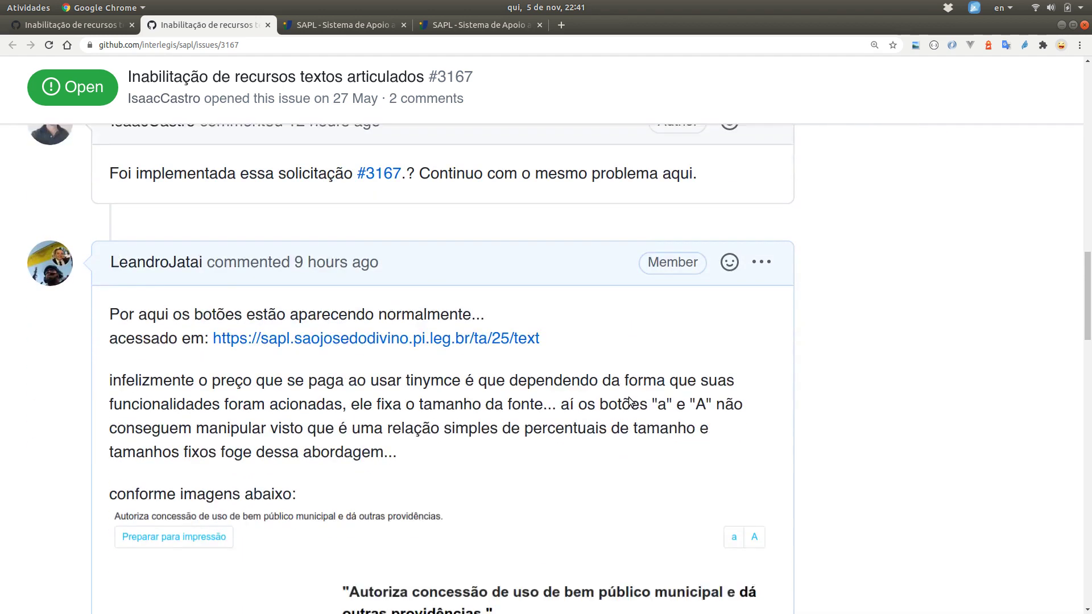
pyautogui.scroll(-1, 629, 401)
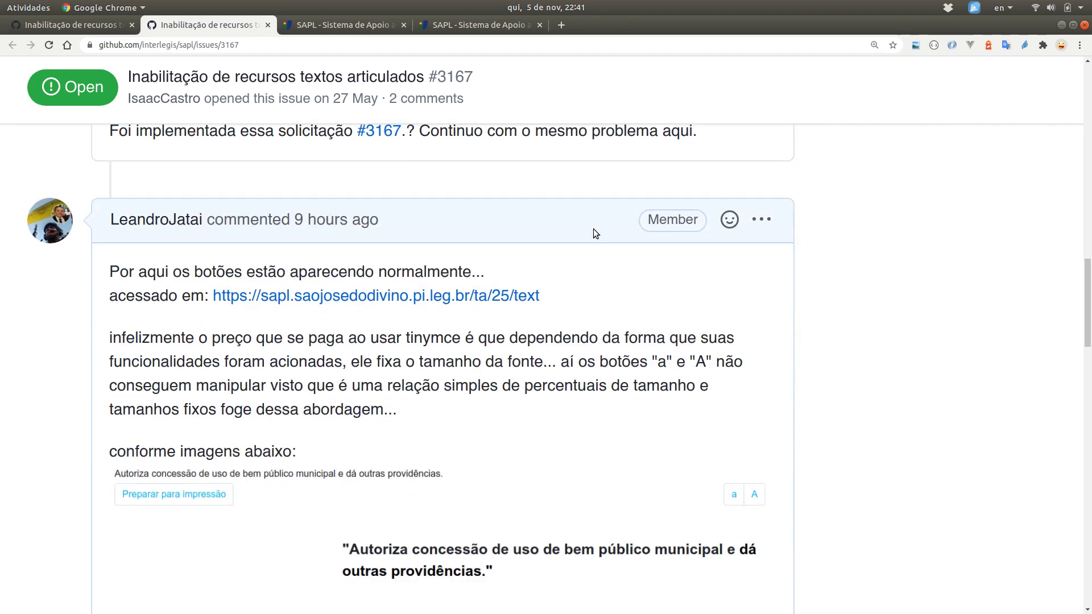
pyautogui.scroll(10, 592, 229)
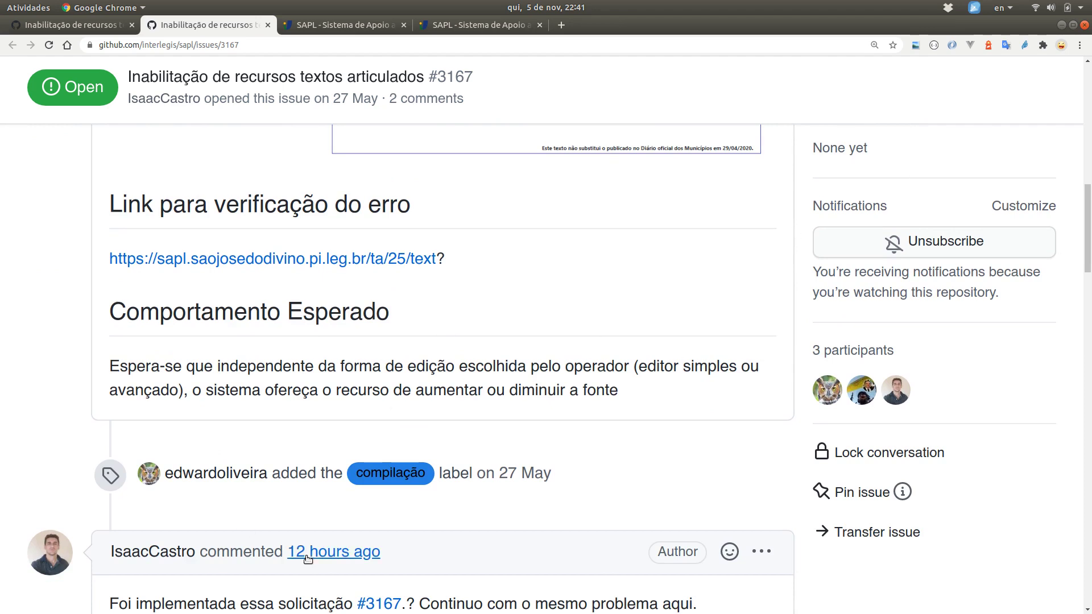
pyautogui.scroll(-5, 307, 557)
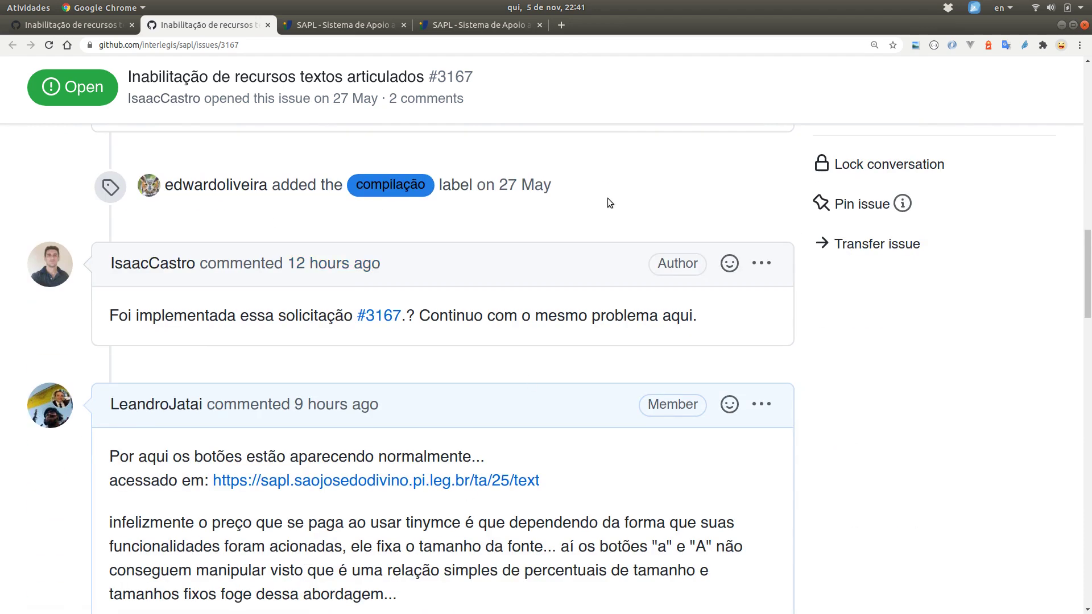
pyautogui.scroll(1, 607, 198)
pyautogui.scroll(-1, 614, 222)
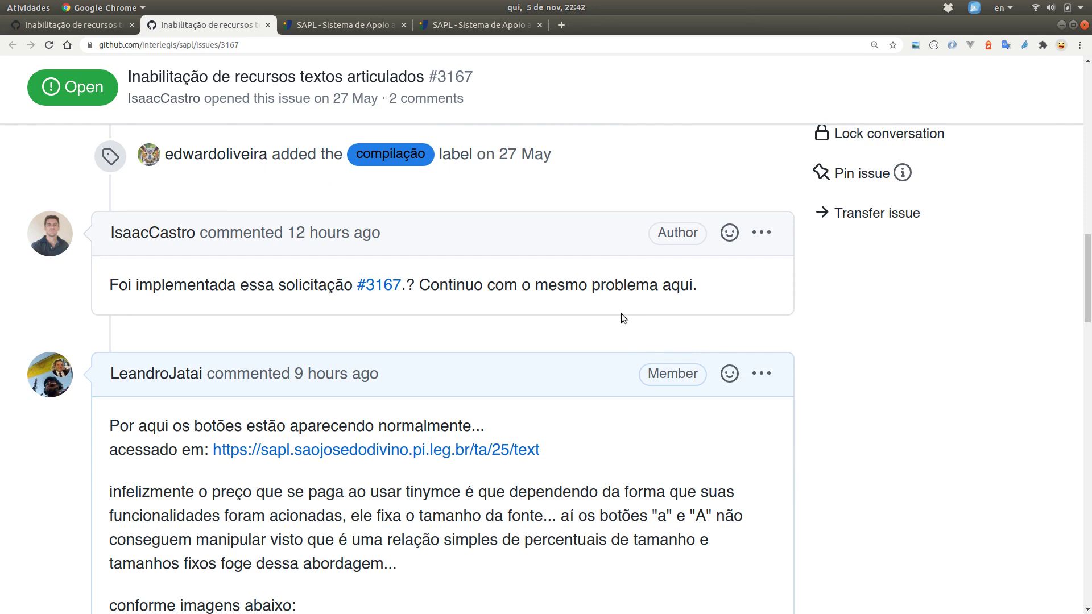
pyautogui.scroll(-1, 621, 313)
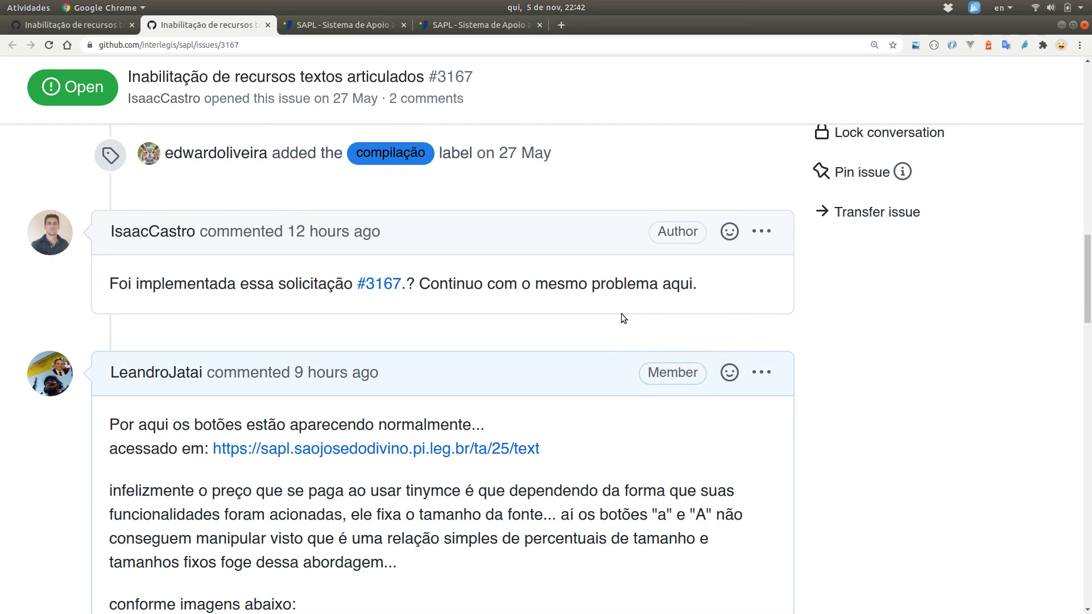
pyautogui.scroll(-1, 621, 314)
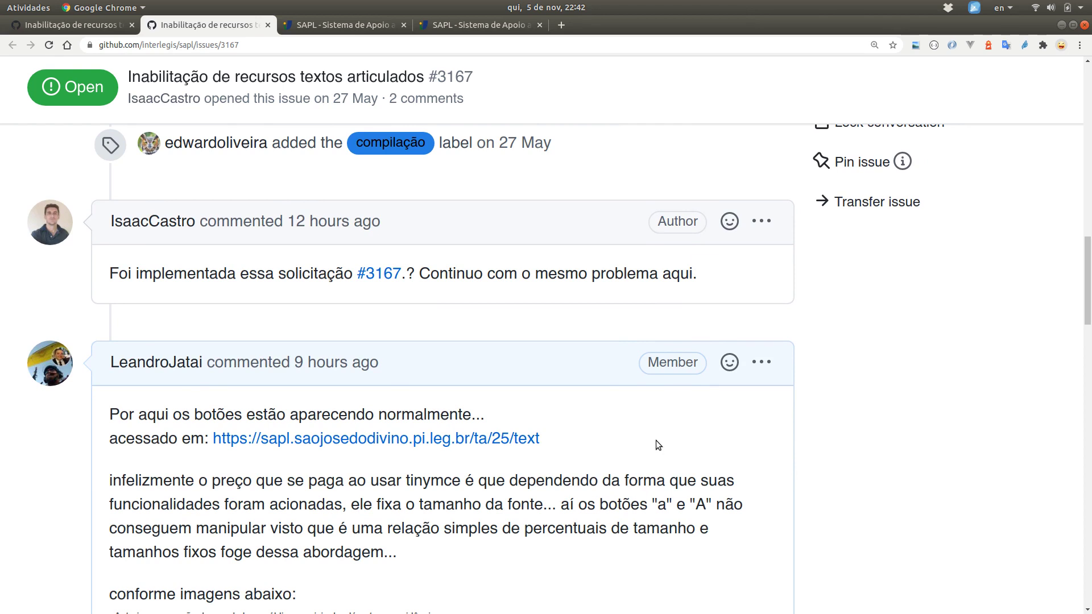
# Examine the member's reply about TinyMCE fixing font sizes, its two screenshots and the author's latest comment below.
pyautogui.scroll(-3, 656, 440)
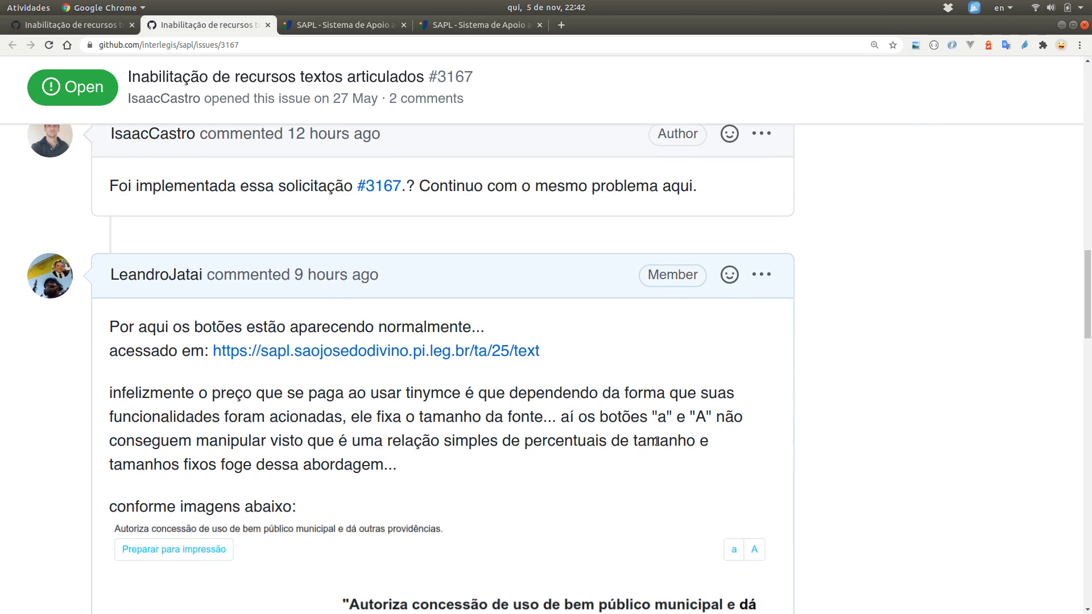
pyautogui.scroll(-4, 657, 441)
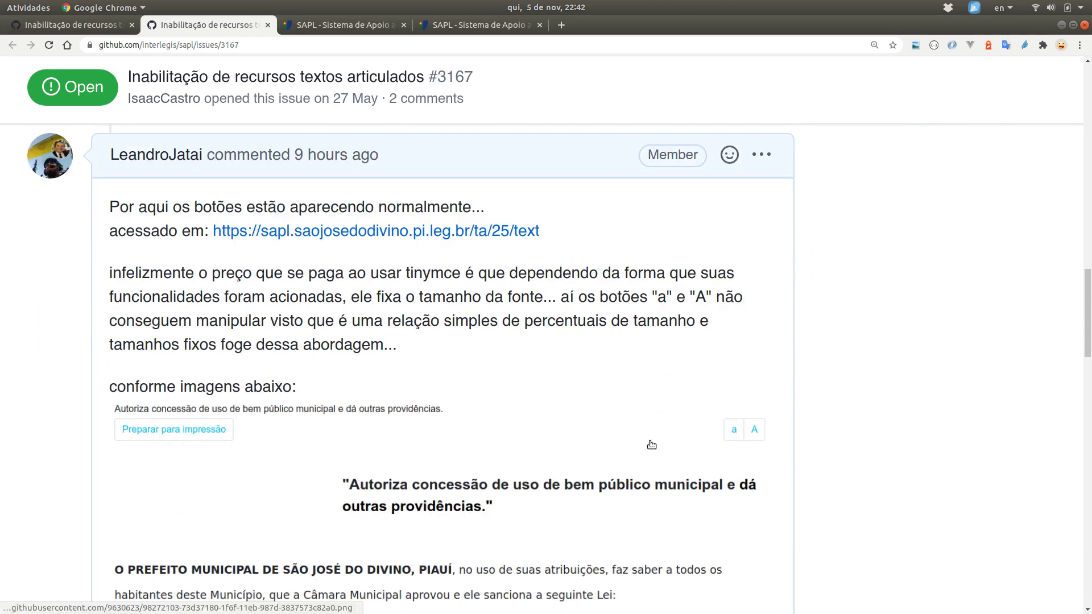
pyautogui.scroll(-7, 603, 453)
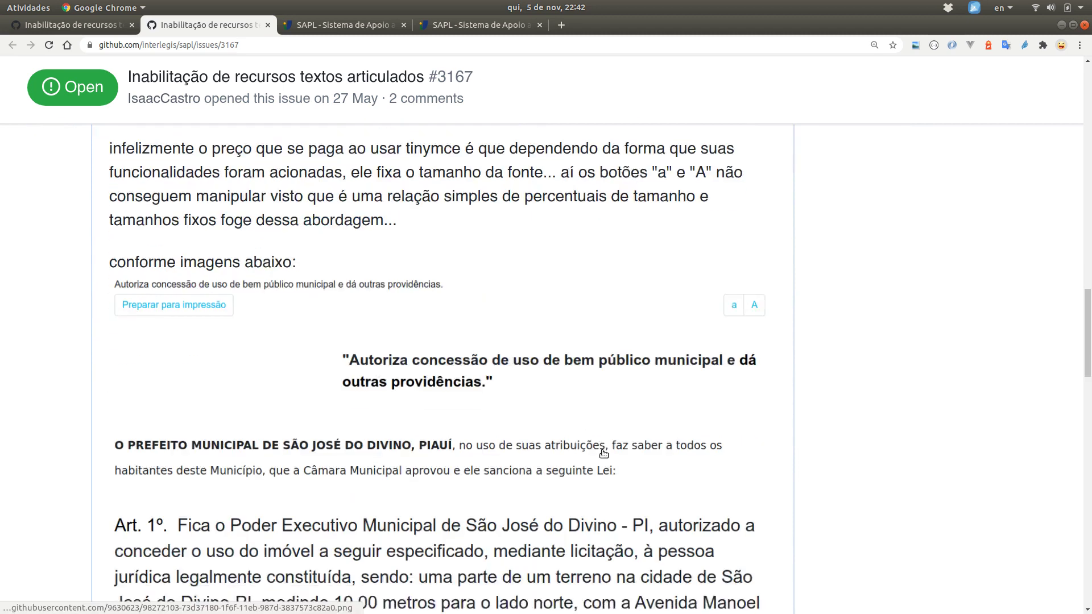
pyautogui.scroll(-2, 603, 453)
pyautogui.scroll(-10, 609, 410)
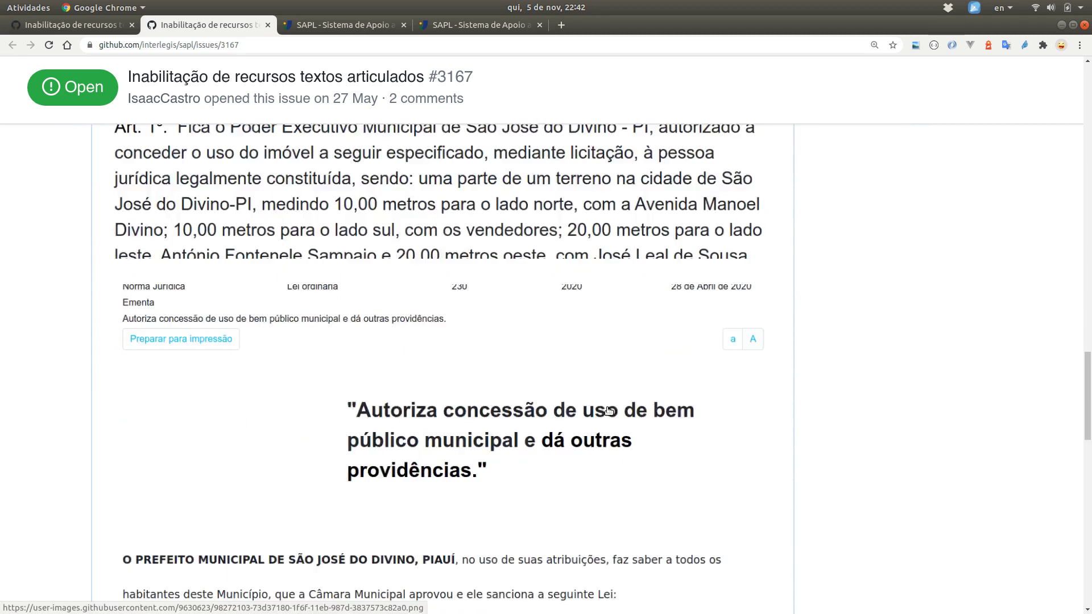
pyautogui.scroll(13, 608, 410)
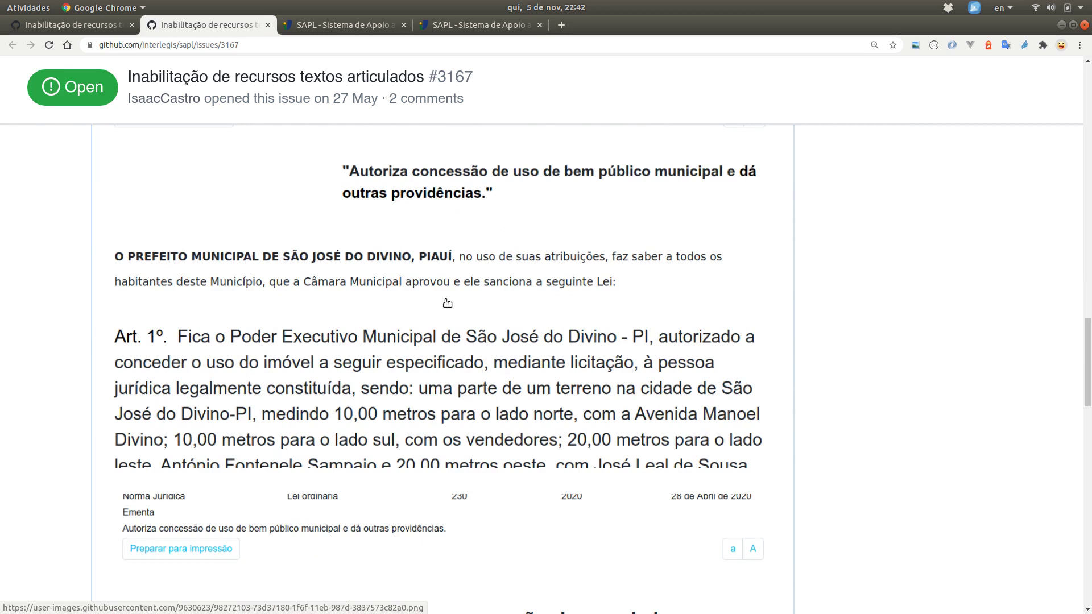
pyautogui.scroll(-20, 398, 364)
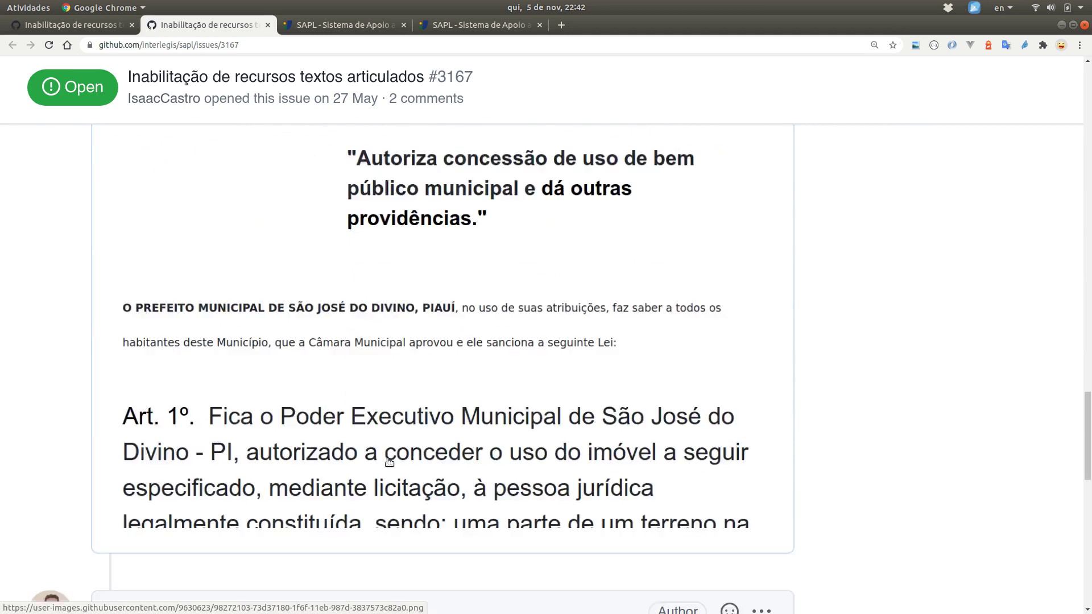
pyautogui.scroll(-5, 389, 461)
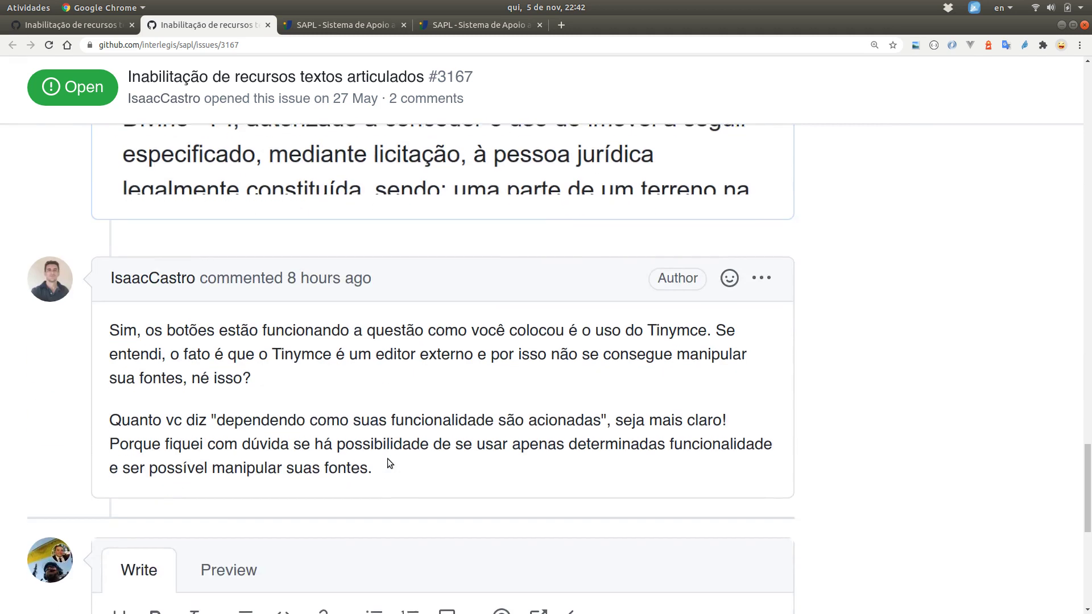
# Highlight the passage "dependendo da forma que suas funcionalidades foram acionadas" in the member's reply.
pyautogui.scroll(20, 388, 458)
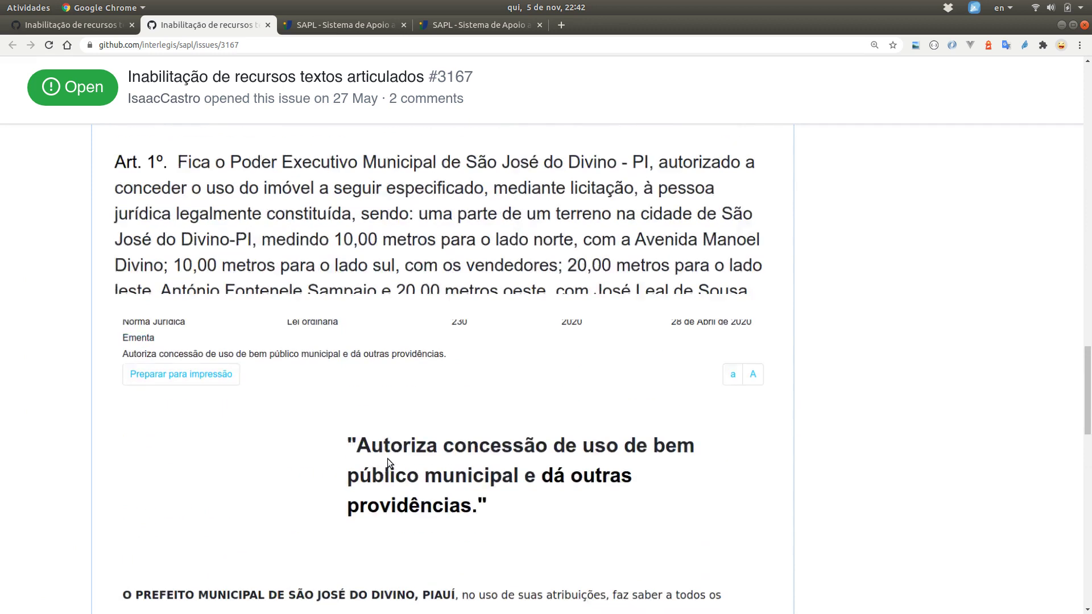
pyautogui.scroll(10, 387, 458)
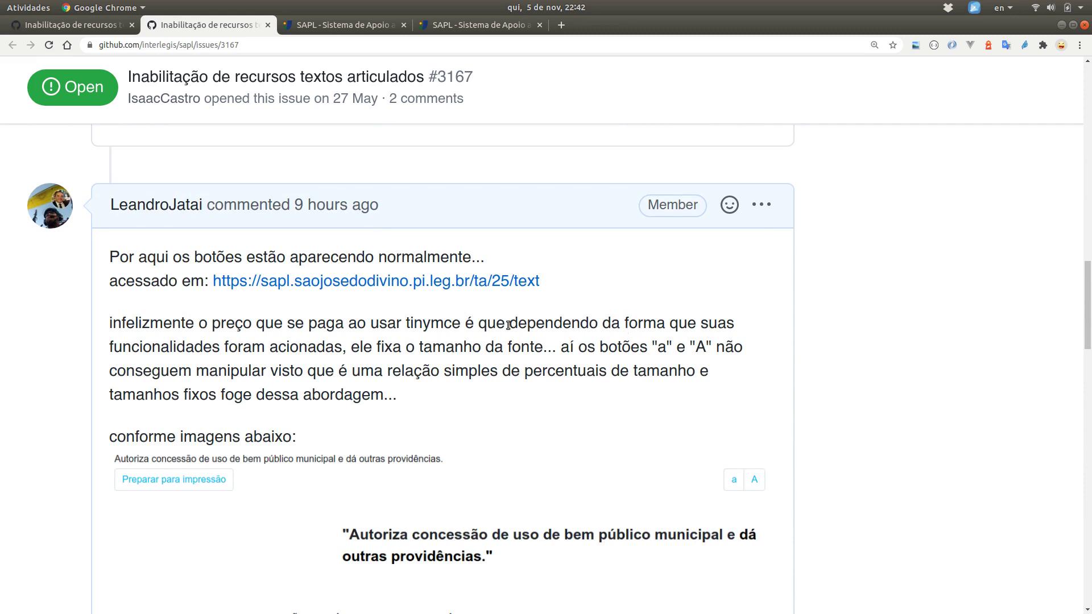
pyautogui.moveTo(549, 334); pyautogui.dragTo(351, 354)
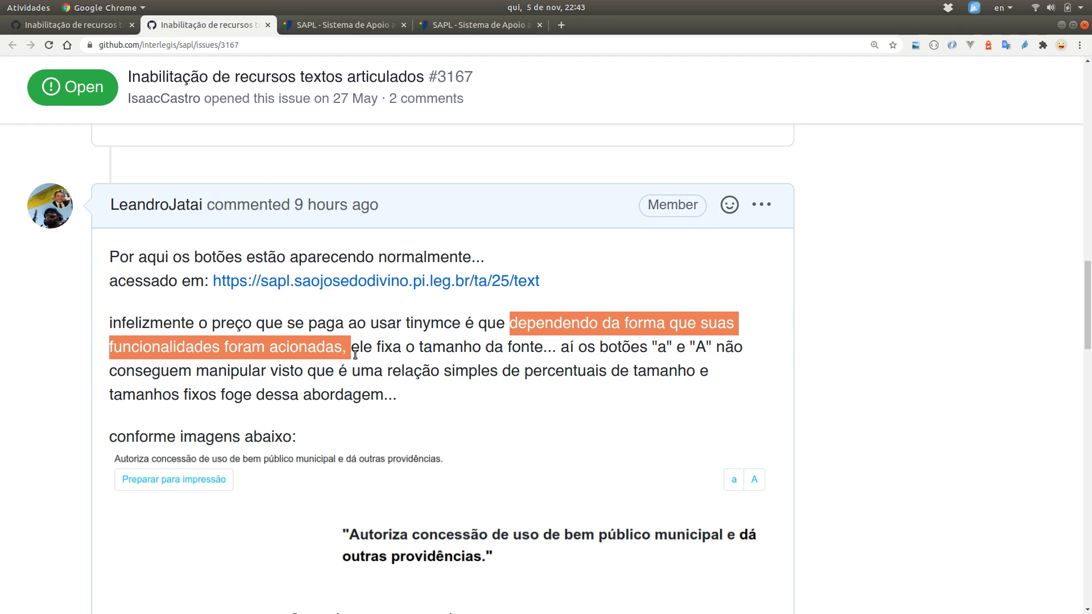
# Compare the preamble and Art. 1º text sizes in the reply's two screenshots and return to the author's latest comment.
pyautogui.scroll(-12, 355, 355)
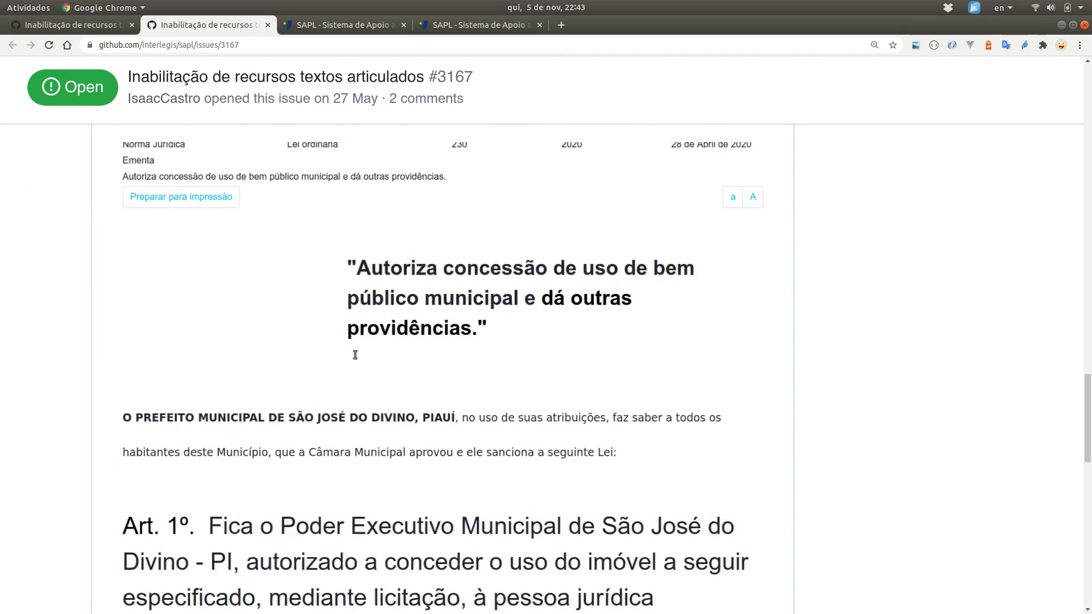
pyautogui.scroll(-10, 354, 355)
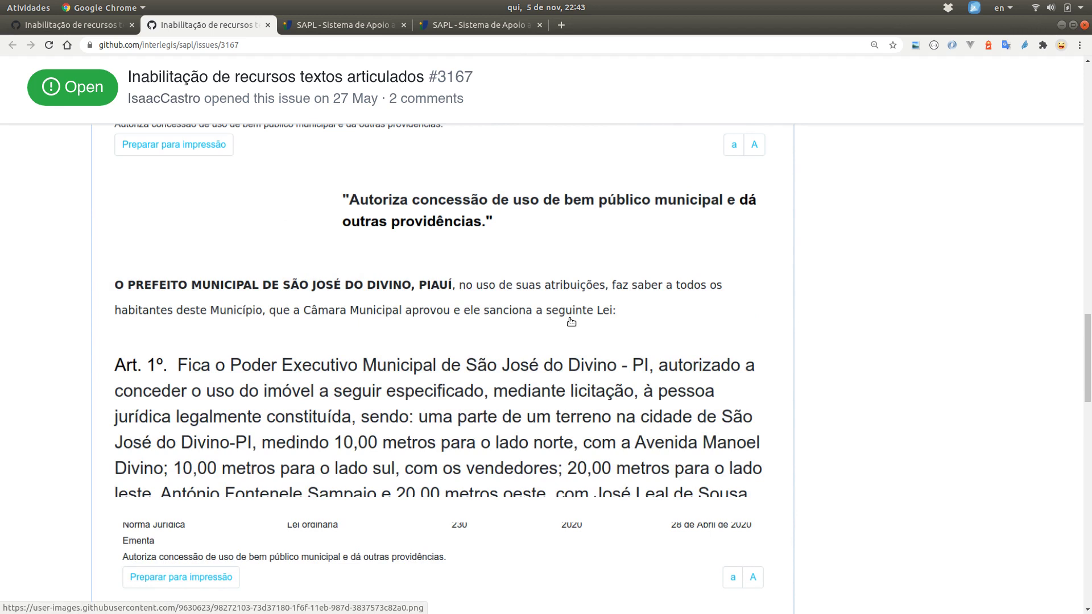
pyautogui.scroll(-15, 571, 321)
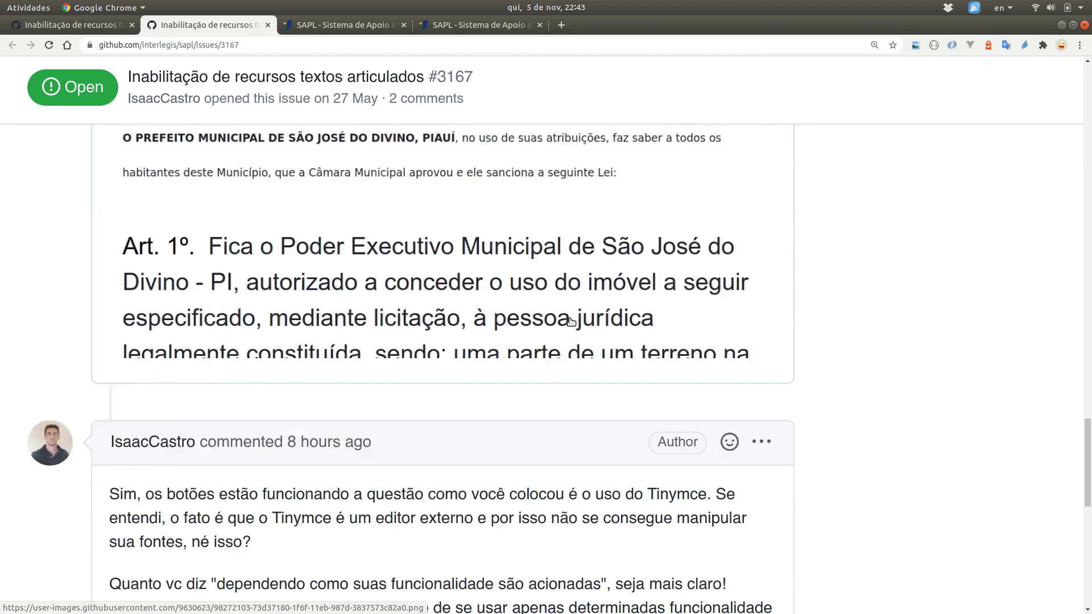
pyautogui.scroll(-2, 570, 322)
pyautogui.scroll(10, 568, 318)
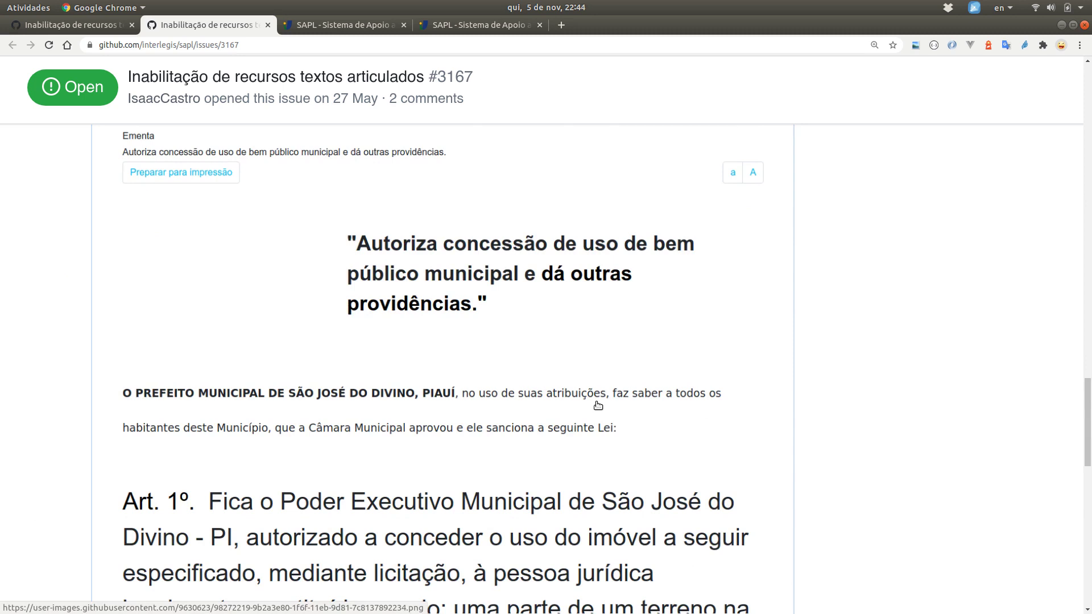
pyautogui.scroll(-5, 597, 405)
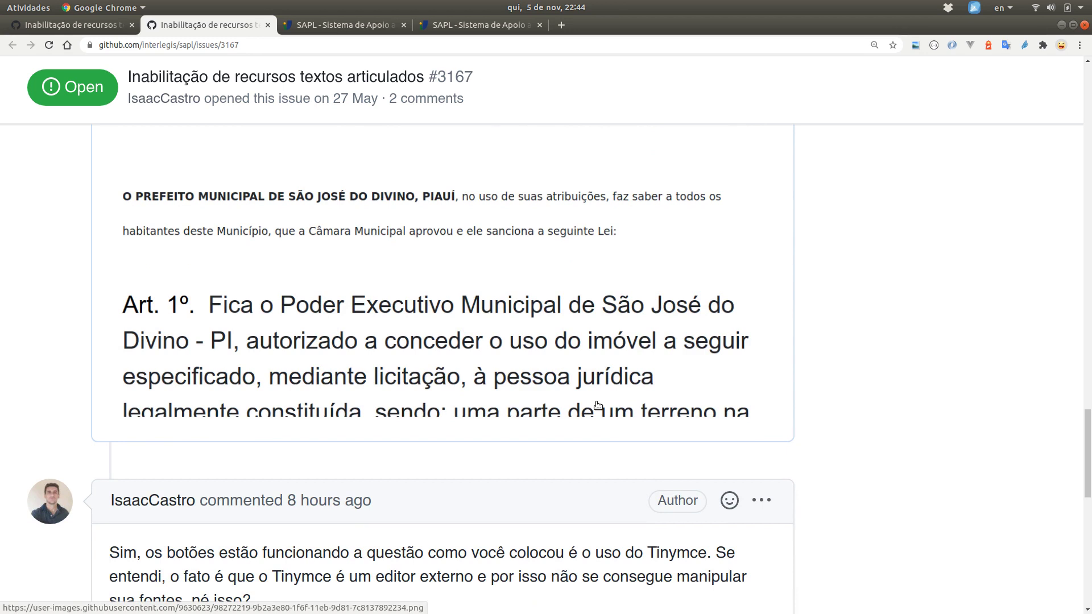
pyautogui.scroll(-5, 597, 405)
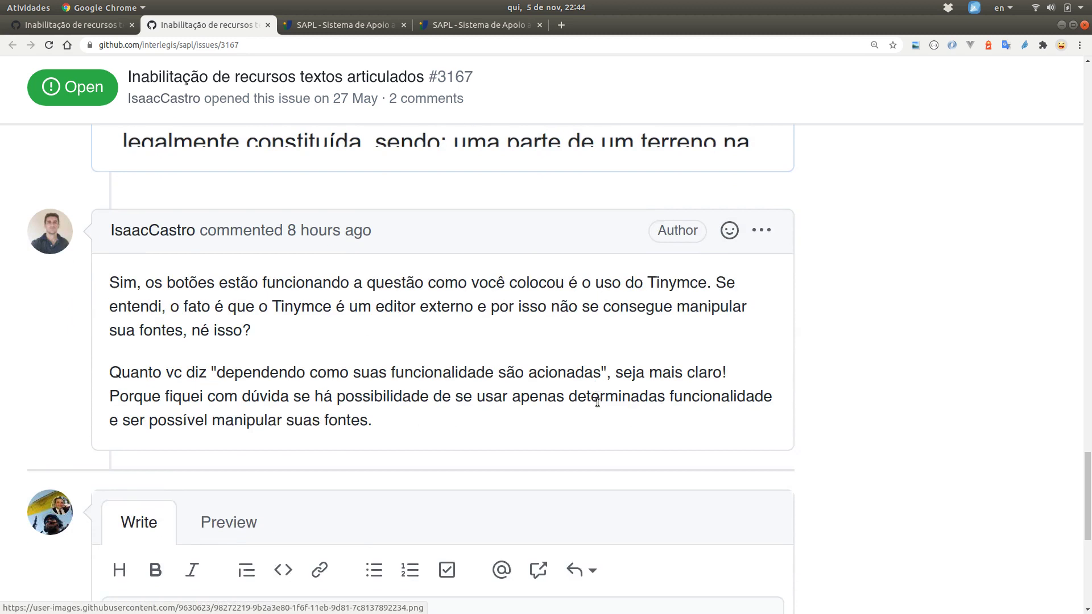
pyautogui.scroll(5, 598, 403)
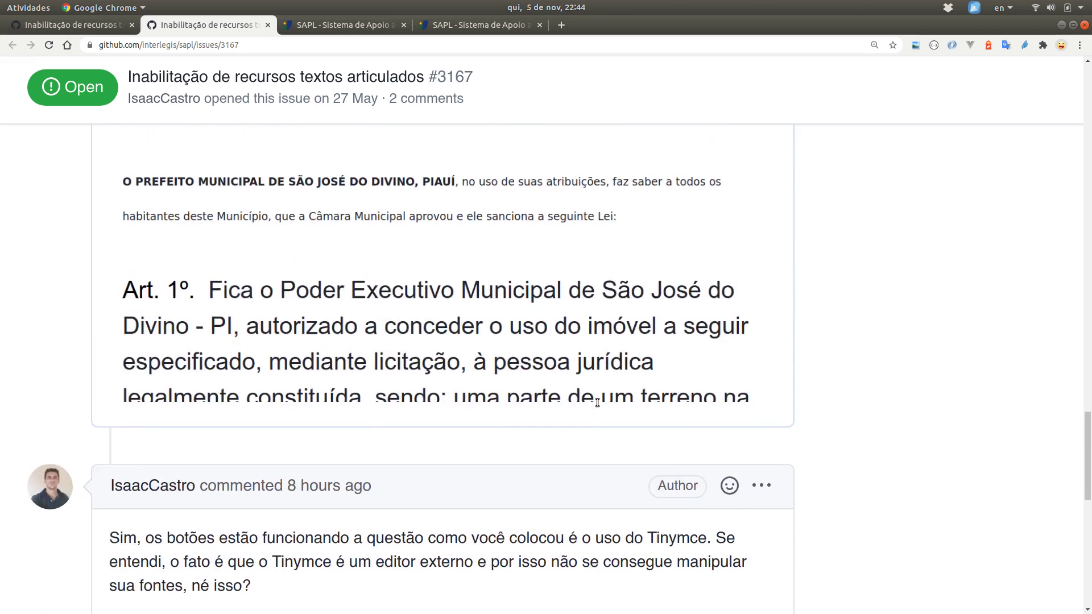
pyautogui.scroll(-5, 597, 403)
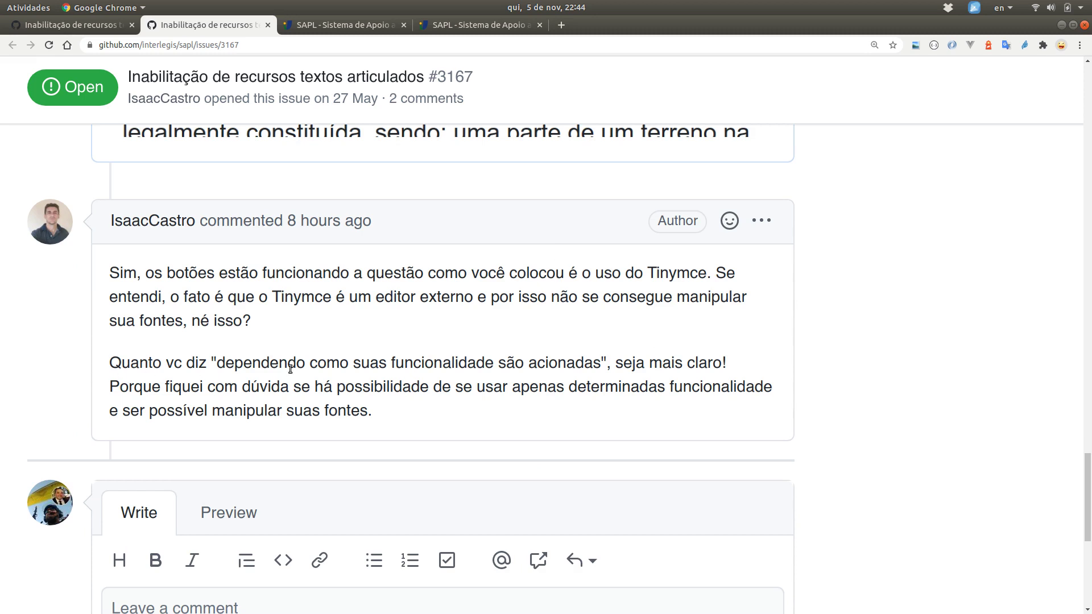
# Highlight the quoted phrase "dependendo como suas funcionalidade são acionadas" and the word "mais" in the author's latest comment, and review the comment.
pyautogui.moveTo(225, 363); pyautogui.dragTo(607, 358)
pyautogui.doubleClick(662, 363)
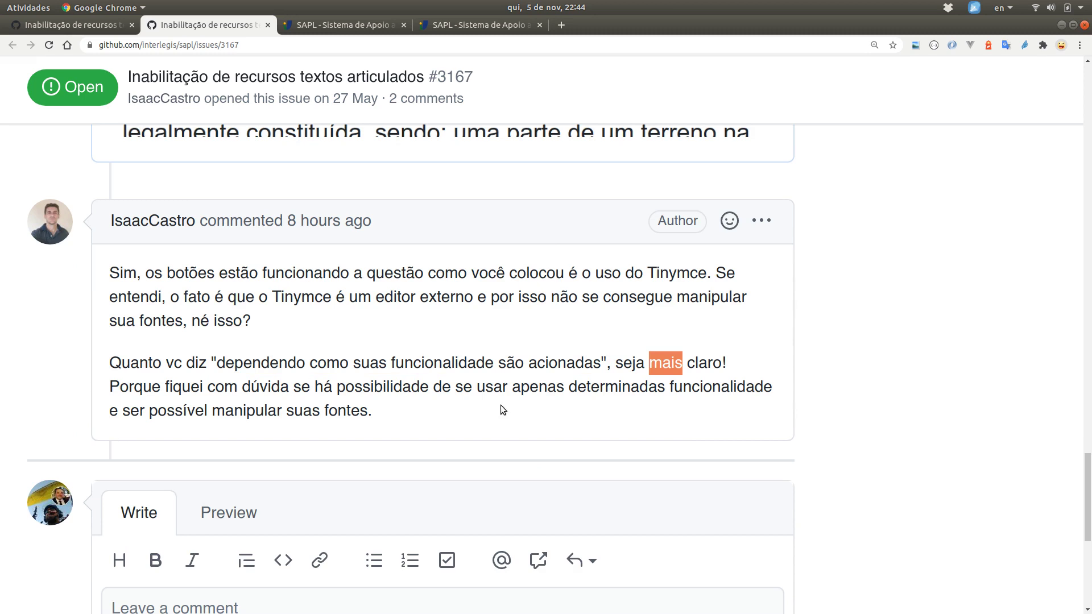
pyautogui.scroll(-4, 500, 404)
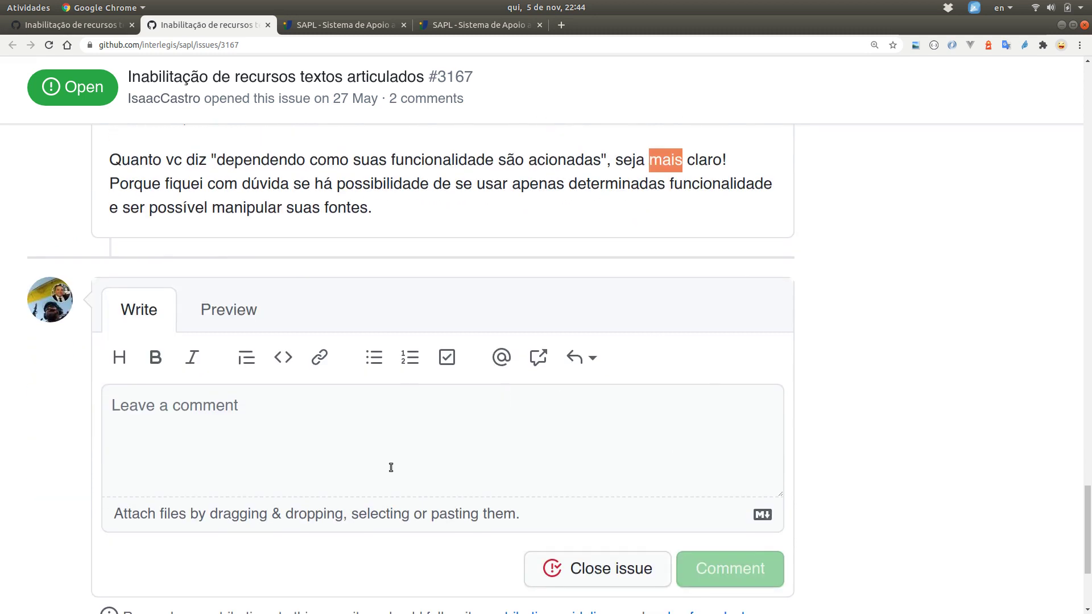
pyautogui.scroll(-1, 391, 467)
pyautogui.scroll(-1, 391, 467)
pyautogui.scroll(6, 391, 467)
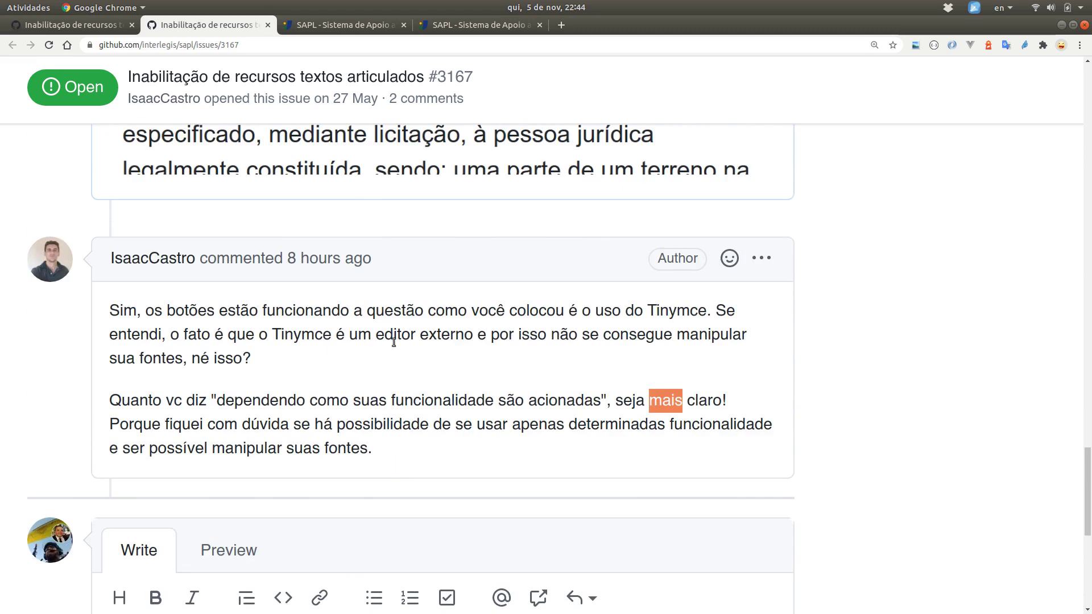
# Check the local SAPL home page at localhost:8000 and return to the text page of Lei ordinária nº 230.
pyautogui.click(349, 32)
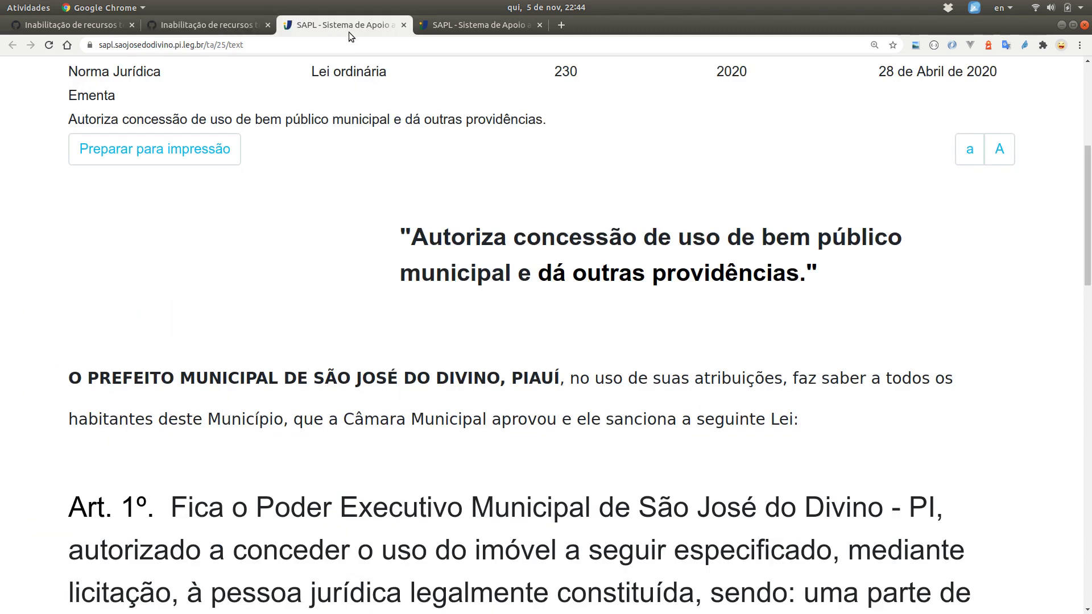
pyautogui.click(462, 23)
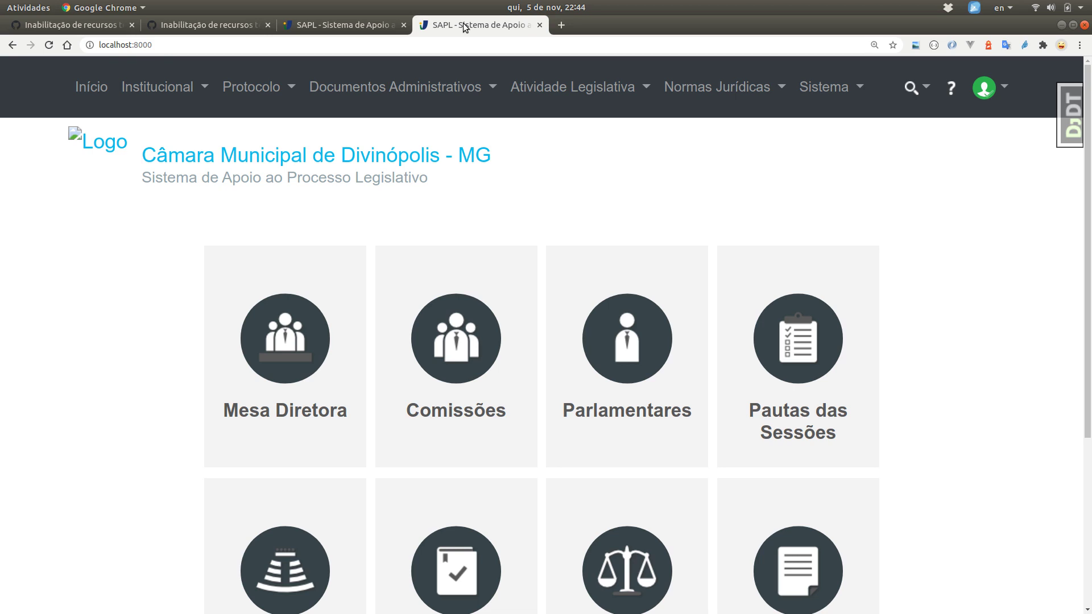
pyautogui.click(369, 25)
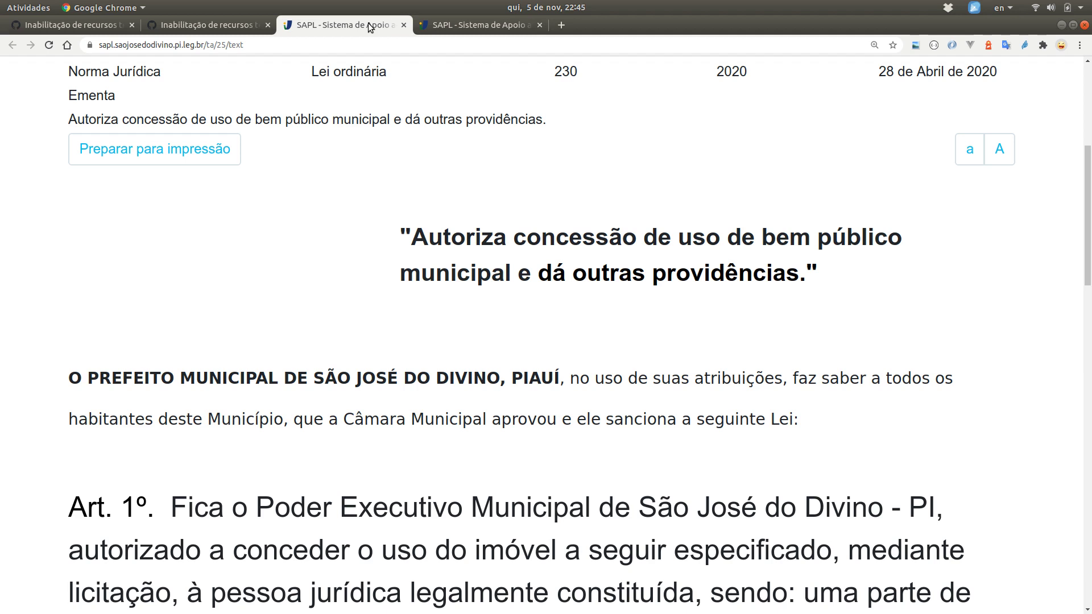
# Switch to LibreOffice Writer to show the untitled document containing the law's text alongside its web page.
pyautogui.hotkey('alt', 'Tab')
pyautogui.hotkey('alt', 'Tab')
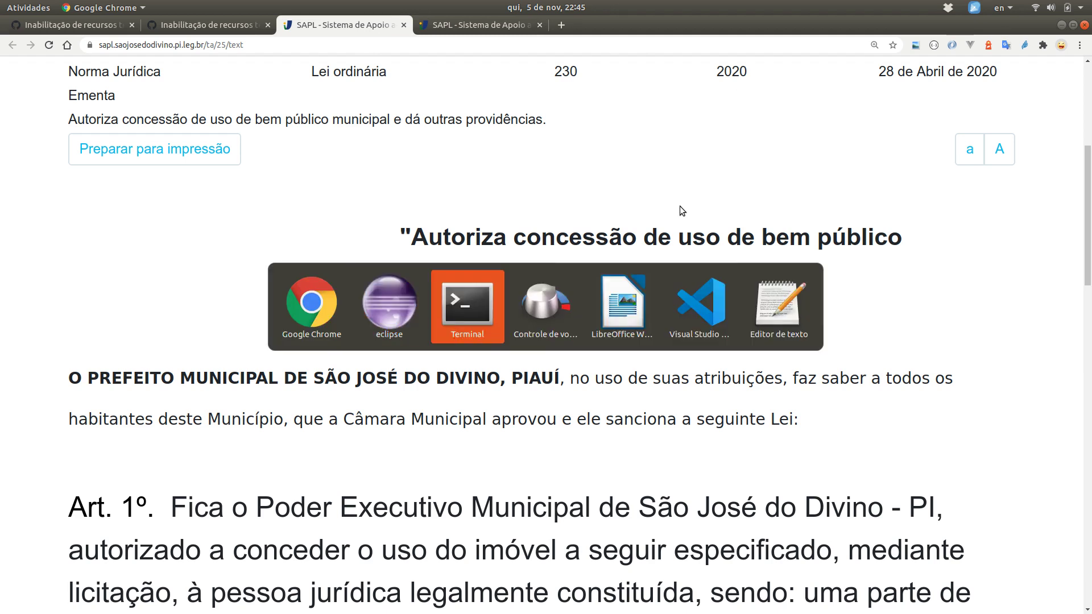
pyautogui.hotkey('alt', 'Tab')
pyautogui.hotkey('alt', 'Tab')
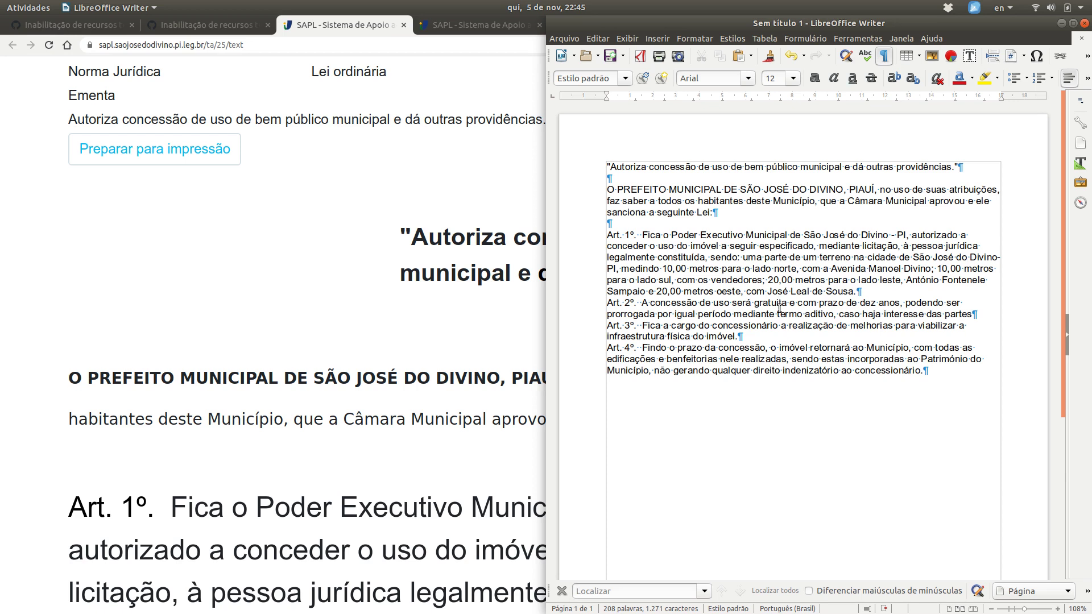
# Switch back to Chrome, check the local SAPL home page and highlight the web address of Lei ordinária nº 230's text page.
pyautogui.click(468, 291)
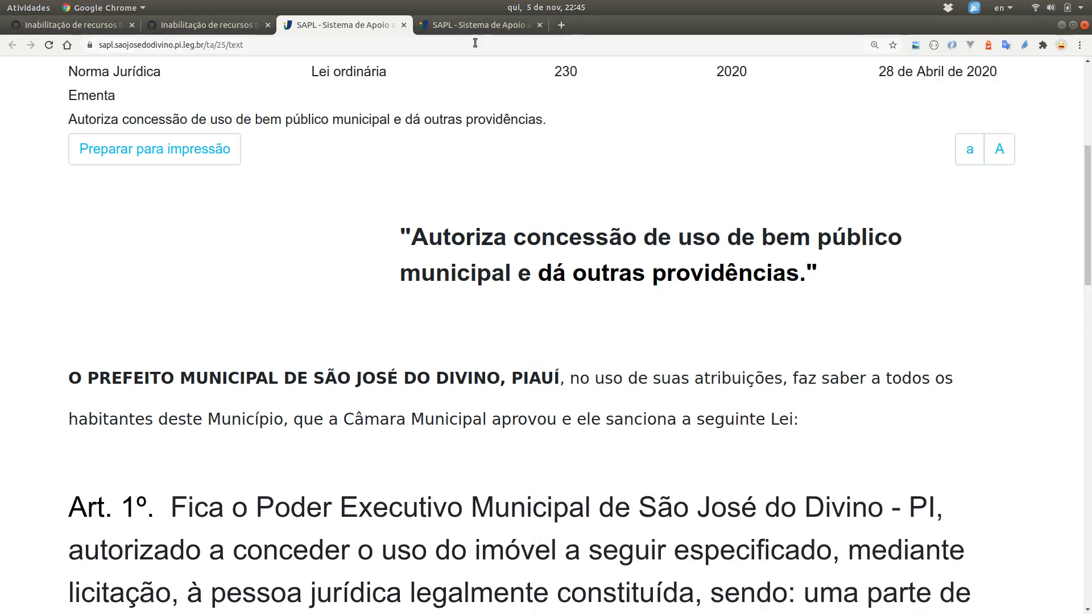
pyautogui.click(488, 27)
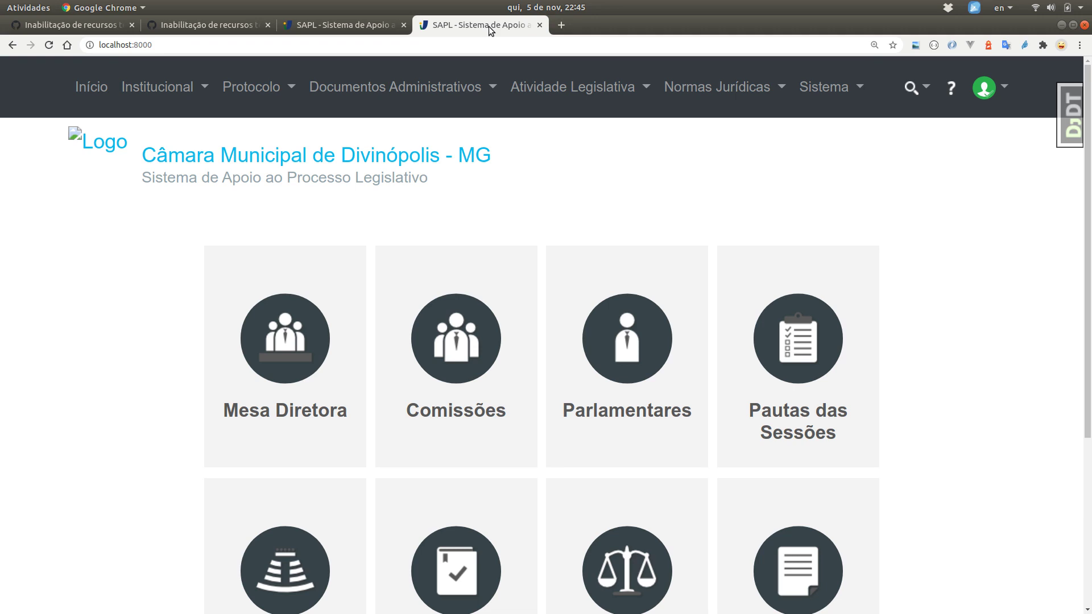
pyautogui.click(328, 26)
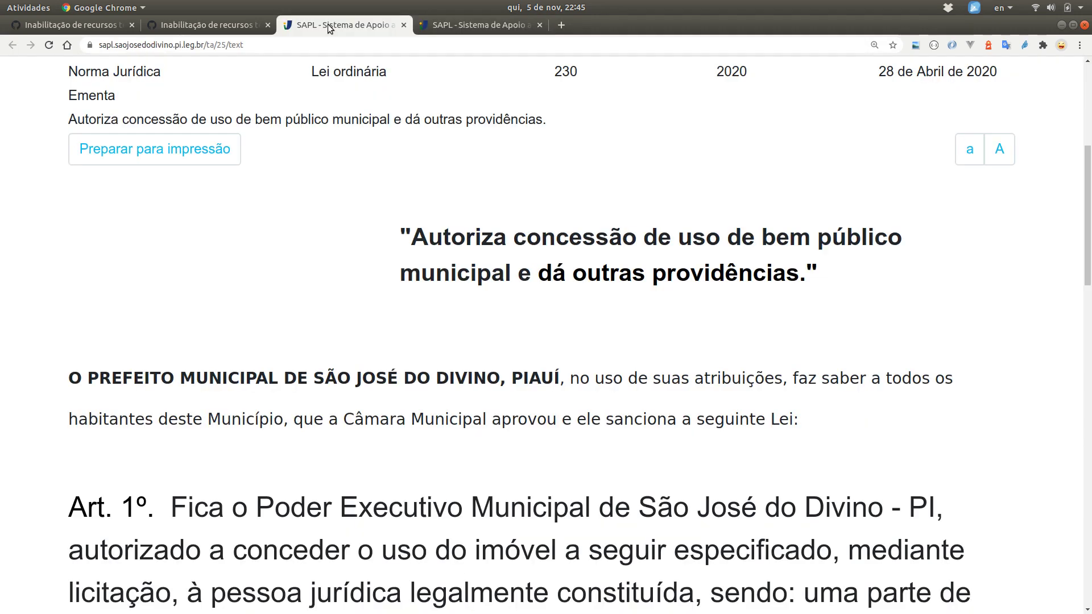
pyautogui.moveTo(245, 45); pyautogui.dragTo(55, 51)
pyautogui.scroll(5, 424, 80)
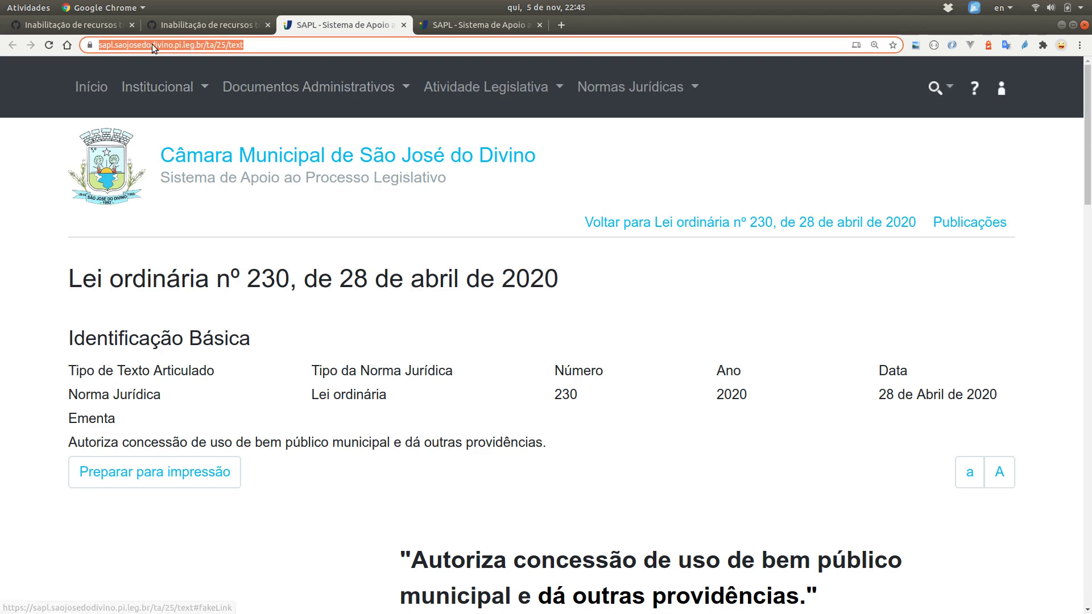
# Start adding a new Norma Jurídica in the local SAPL, checking the published law's page while the form loads.
pyautogui.click(485, 23)
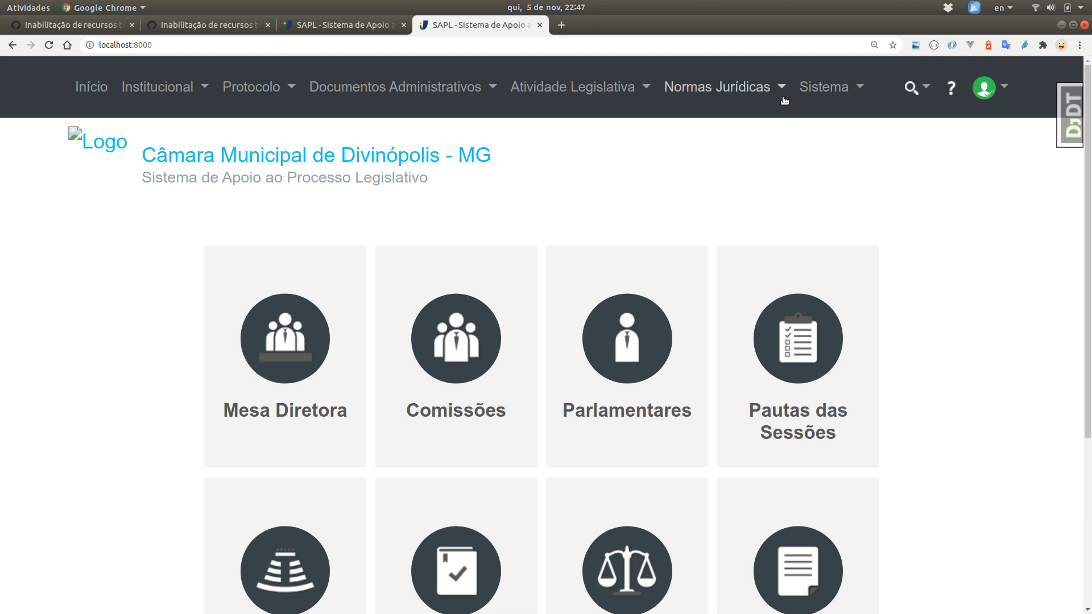
pyautogui.click(750, 86)
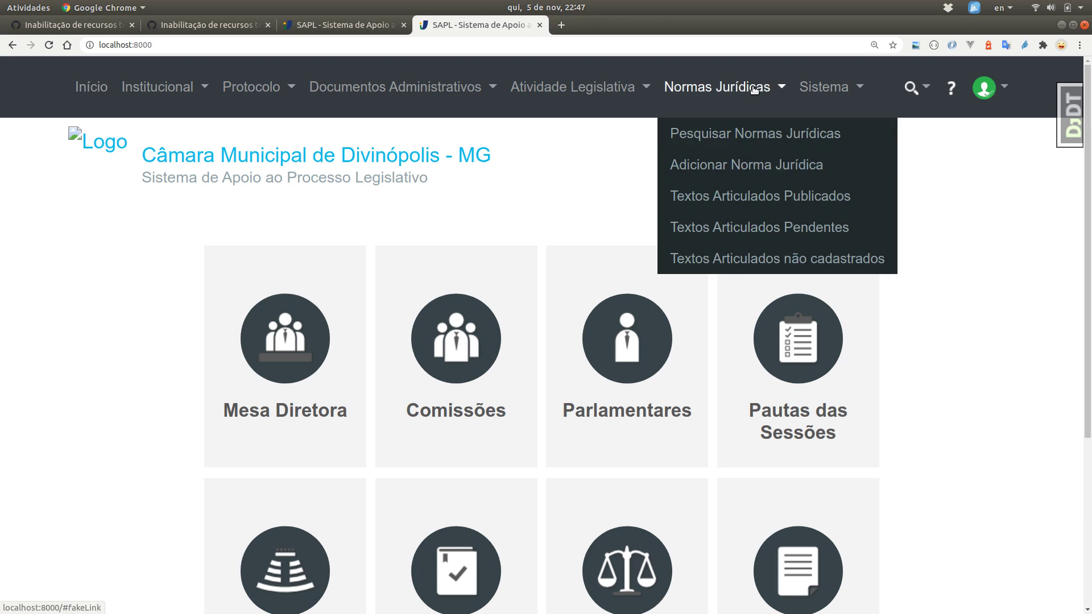
pyautogui.click(723, 164)
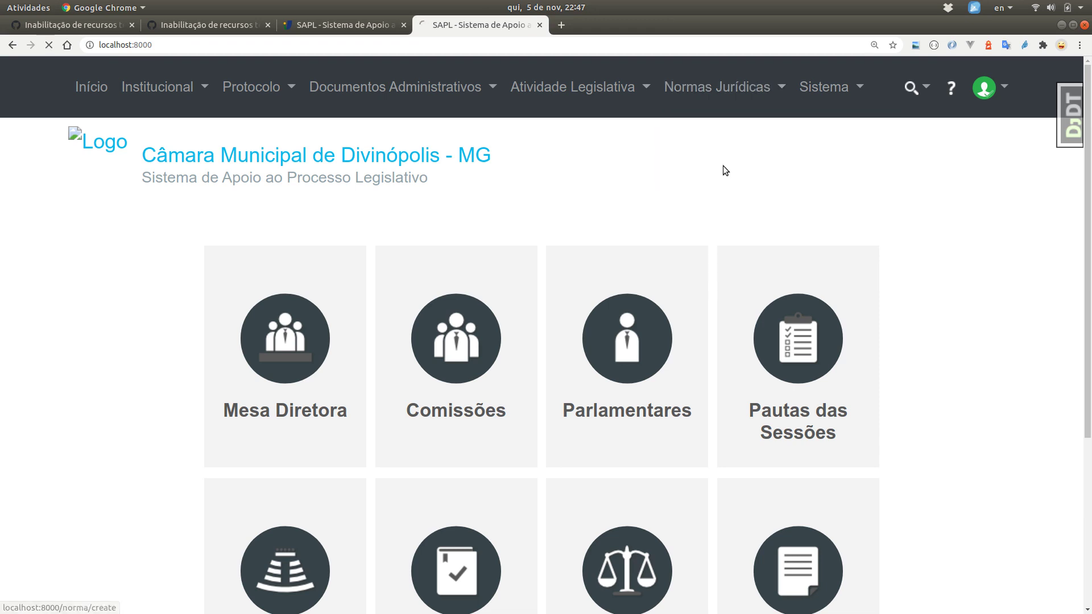
pyautogui.click(350, 31)
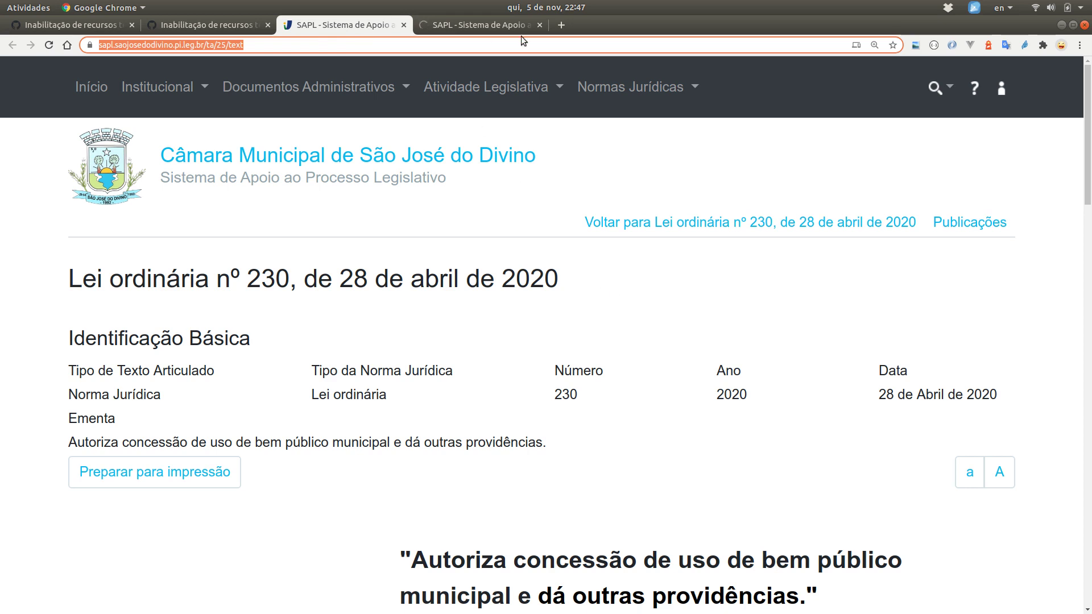
pyautogui.click(494, 26)
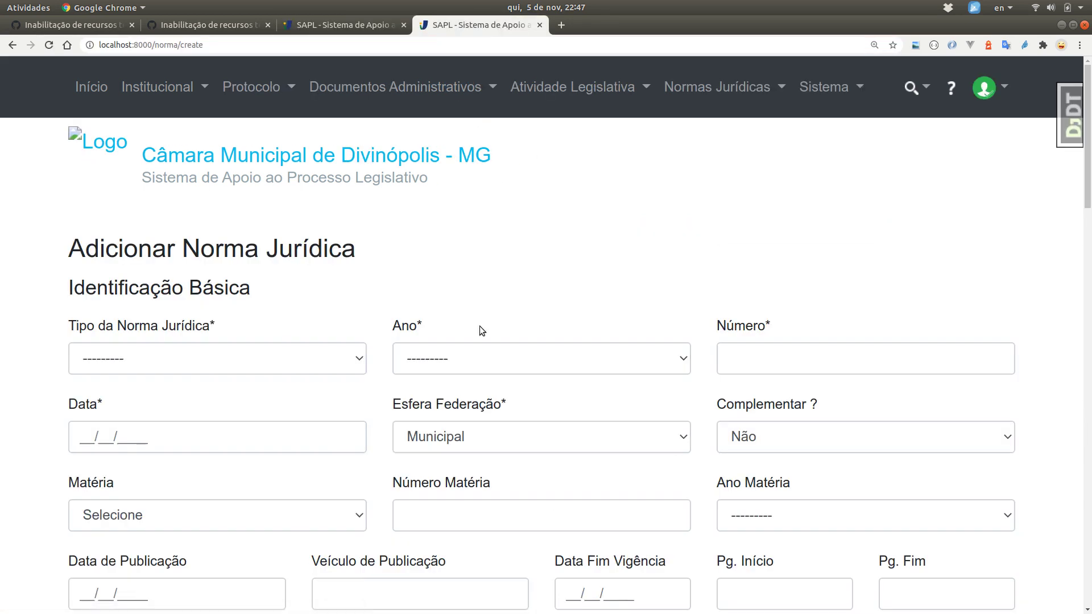
# Set the new norm's type to Lei Ordinária and its number to 230.
pyautogui.click(254, 361)
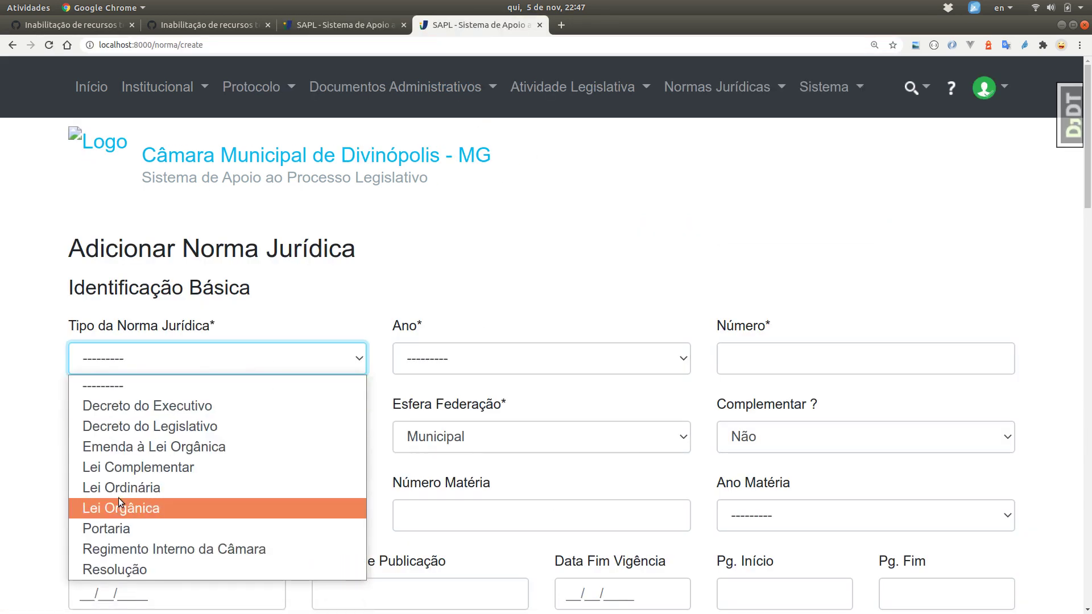
pyautogui.click(128, 487)
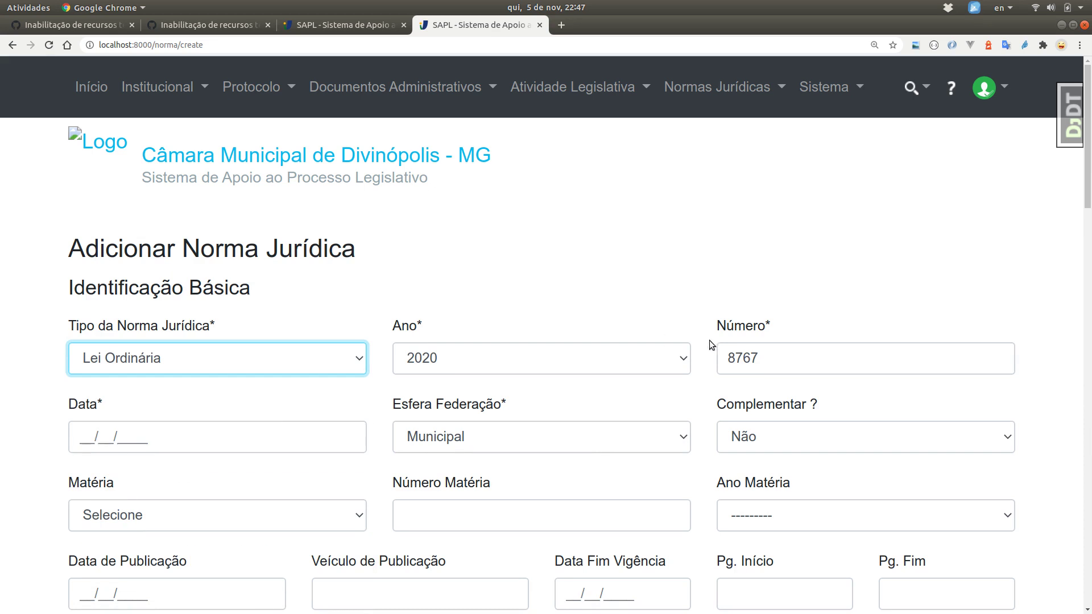
pyautogui.click(788, 359)
pyautogui.hotkey('ctrl', 'a')
pyautogui.write('230')
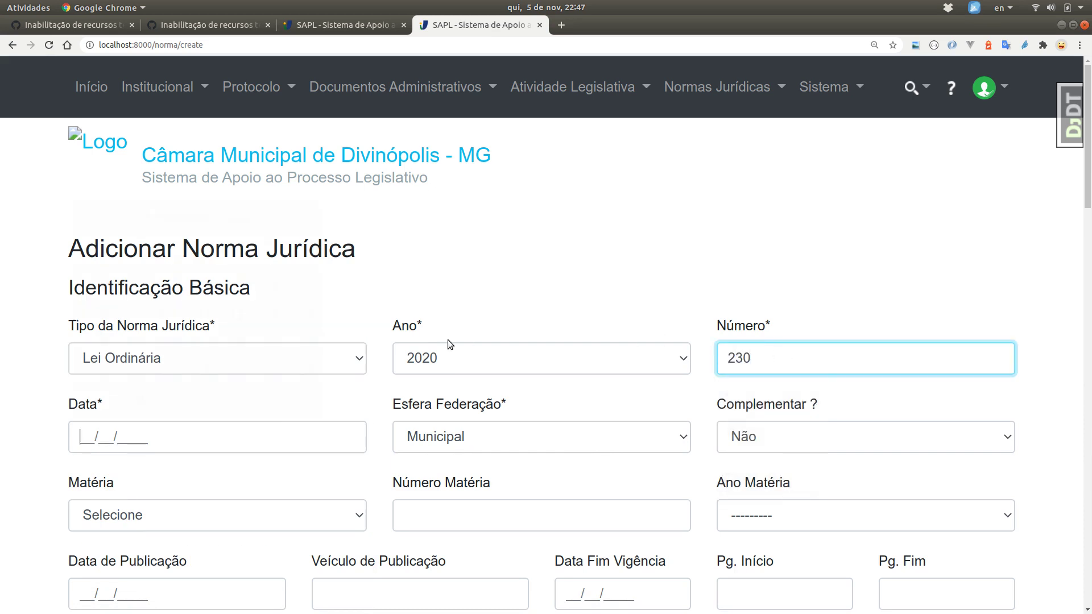
pyautogui.press('Tab')
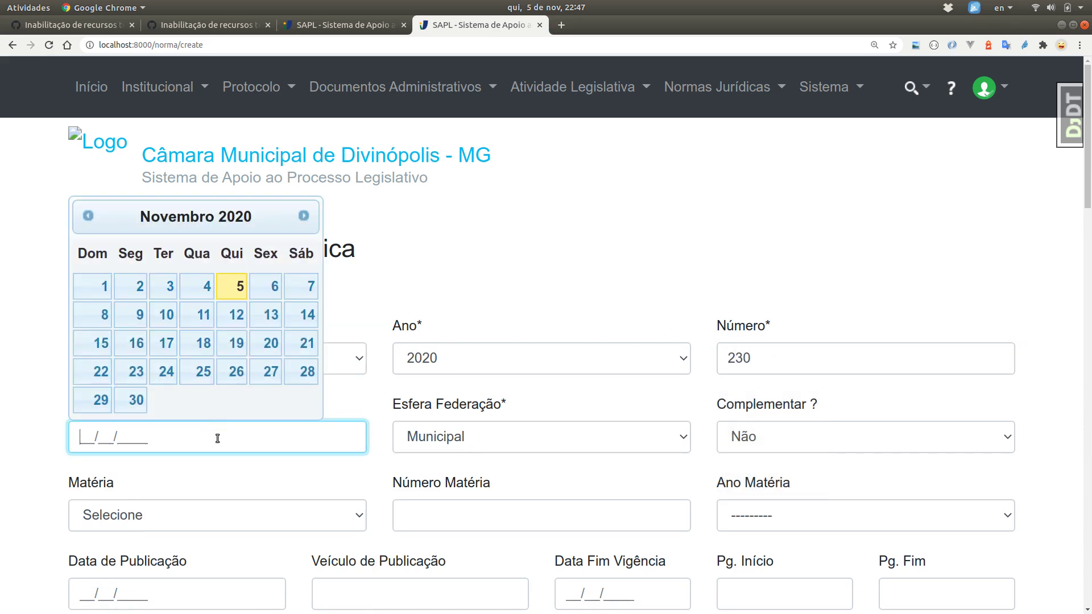
# Check the date on the published law's page, dismiss the year mismatch notice and set the norm's Data to 28/04/2020.
pyautogui.write('23')
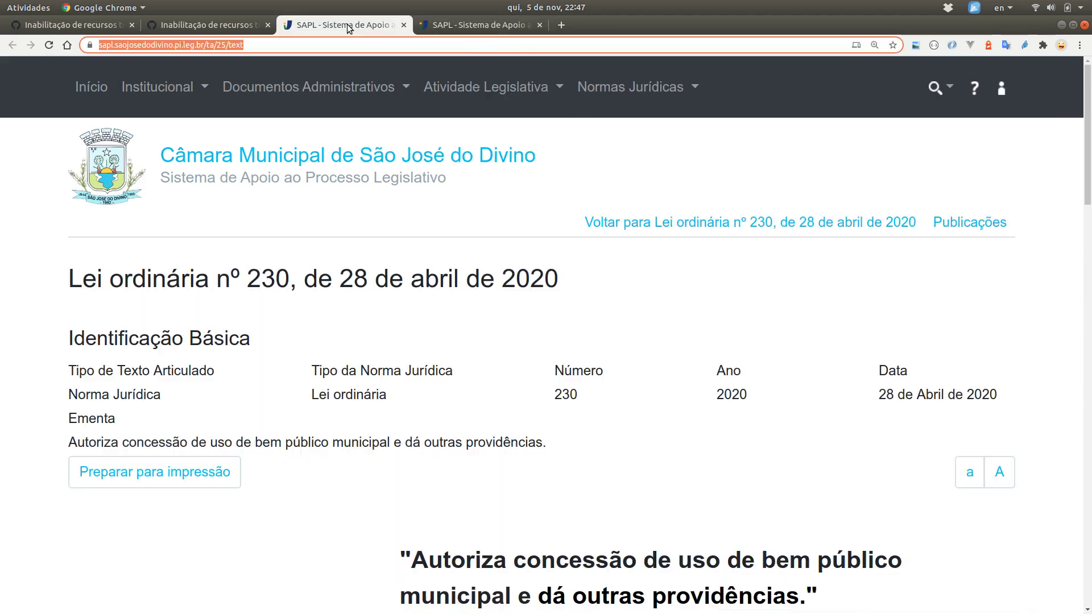
pyautogui.click(346, 26)
pyautogui.click(495, 25)
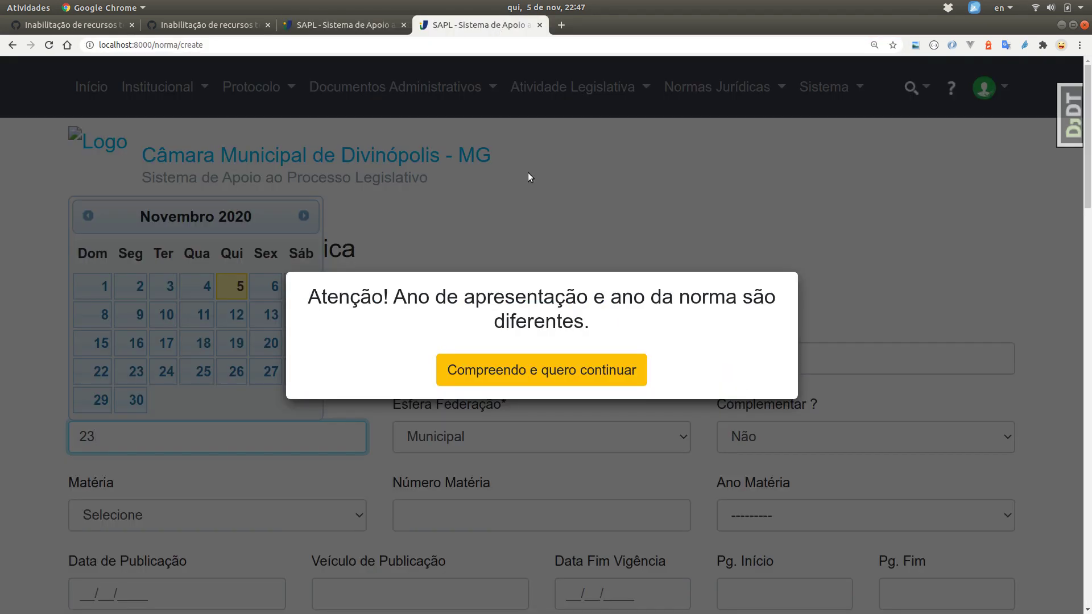
pyautogui.click(556, 377)
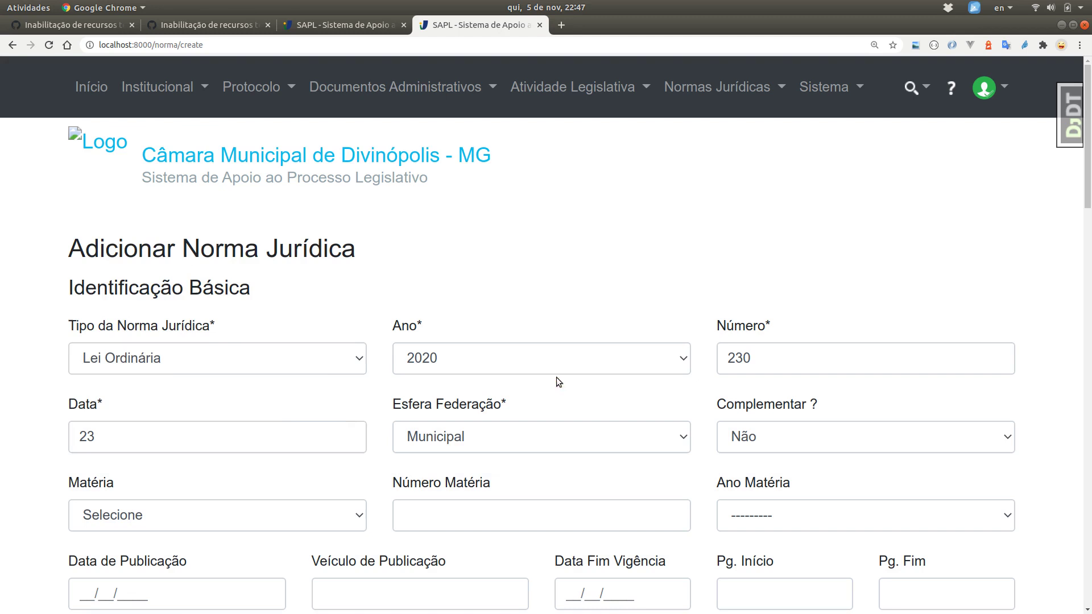
pyautogui.click(288, 428)
pyautogui.hotkey('ctrl', 'a')
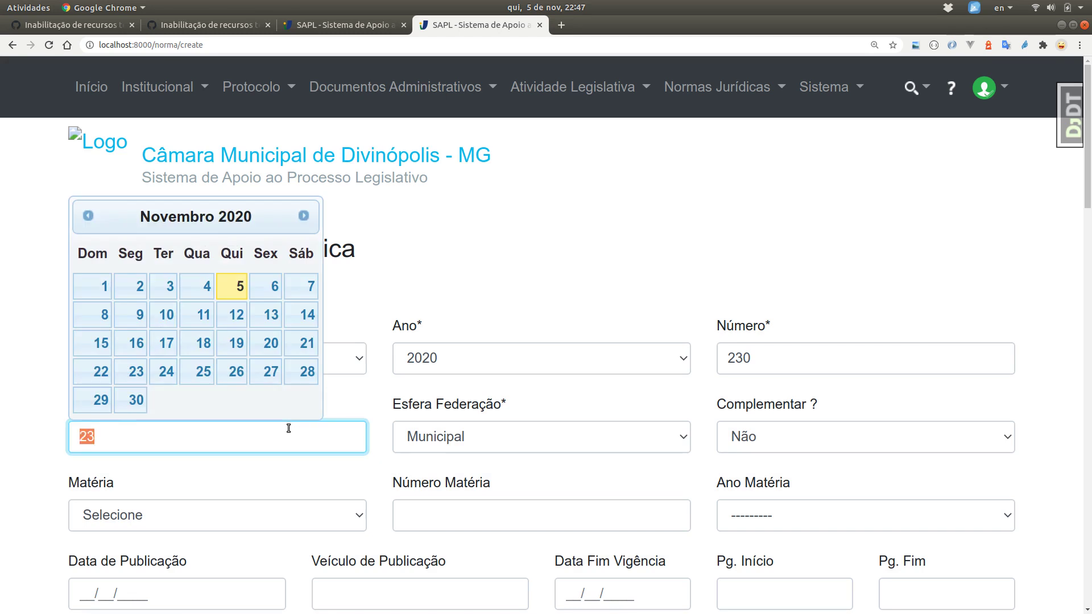
pyautogui.write('28/04/2020')
pyautogui.press('Tab')
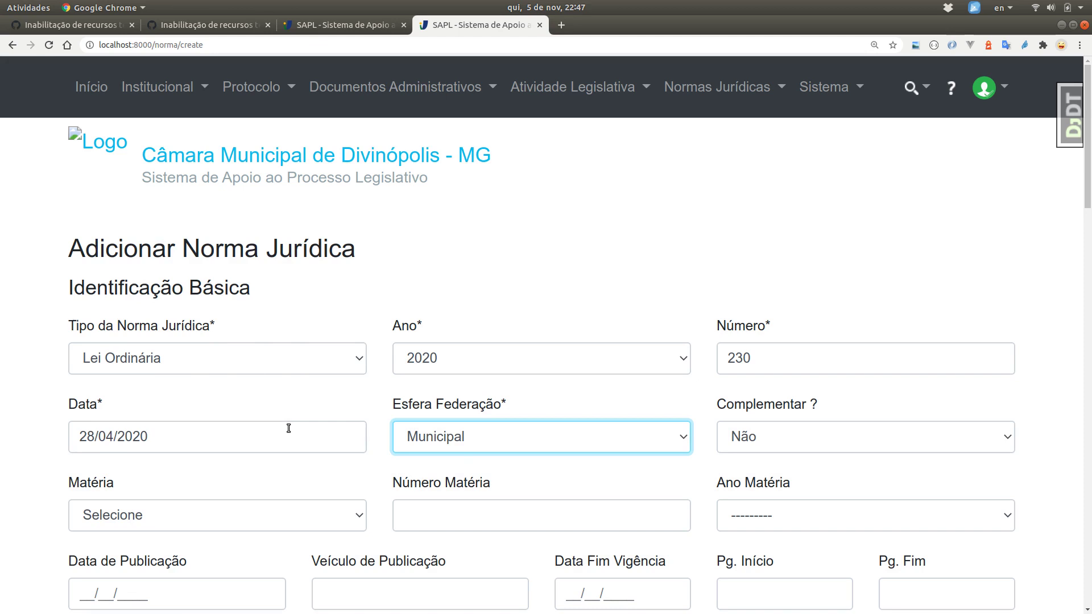
# Compare the form's identification data with the published law's page and look through the remaining fields down to Ementa.
pyautogui.click(365, 26)
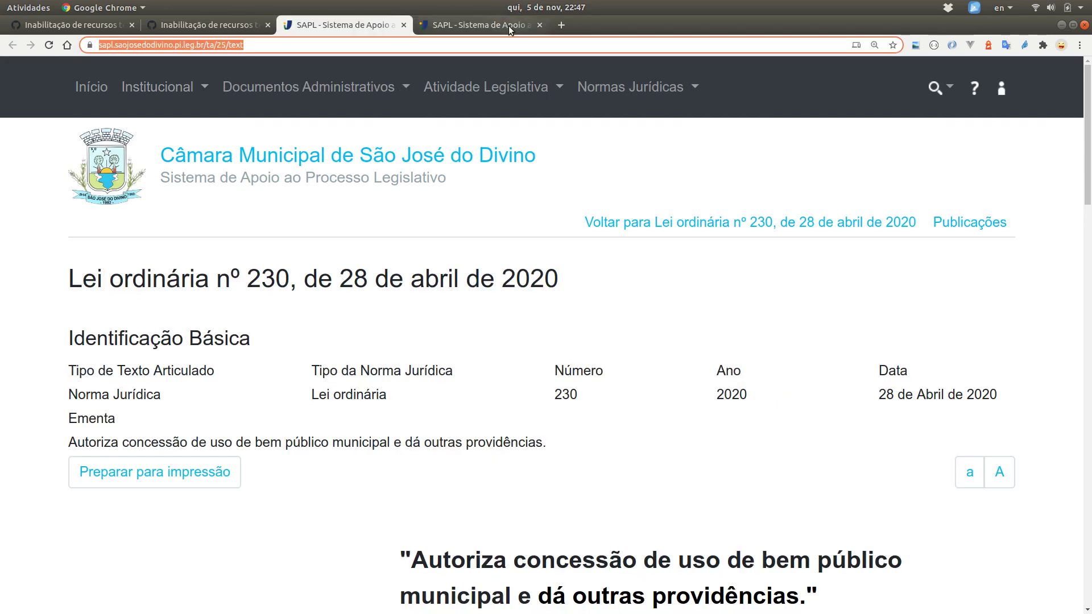
pyautogui.click(508, 26)
pyautogui.click(337, 23)
pyautogui.click(516, 24)
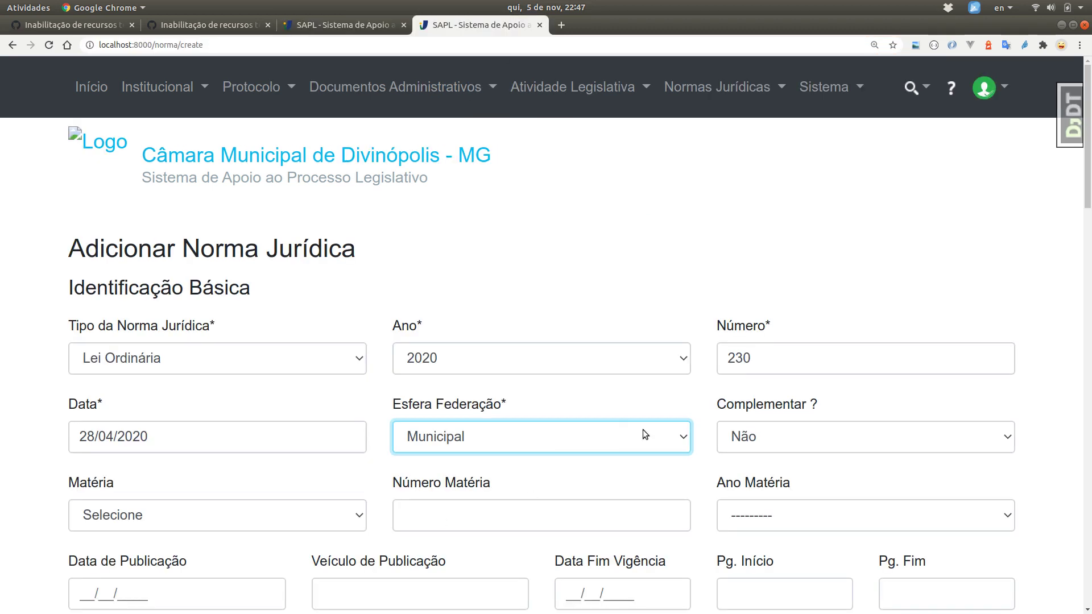
pyautogui.scroll(-7, 720, 440)
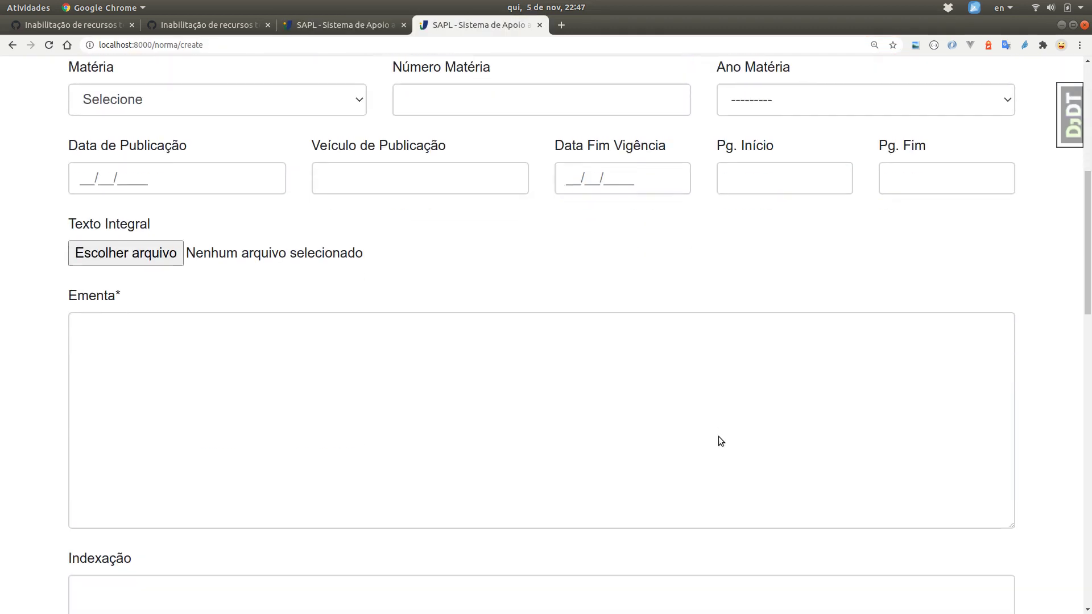
pyautogui.scroll(5, 720, 440)
pyautogui.scroll(-8, 718, 436)
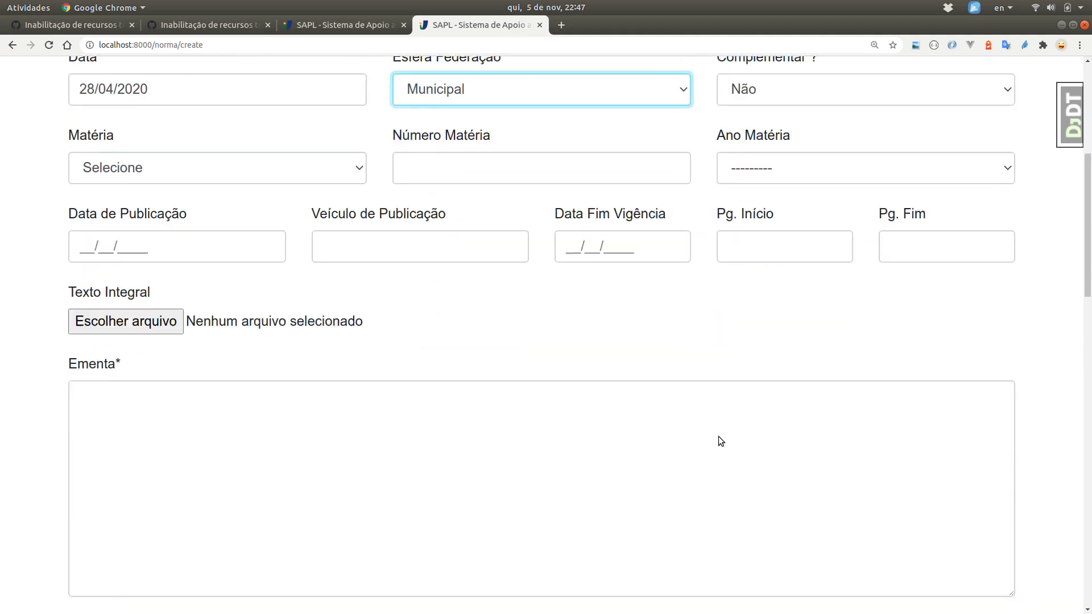
pyautogui.scroll(5, 795, 263)
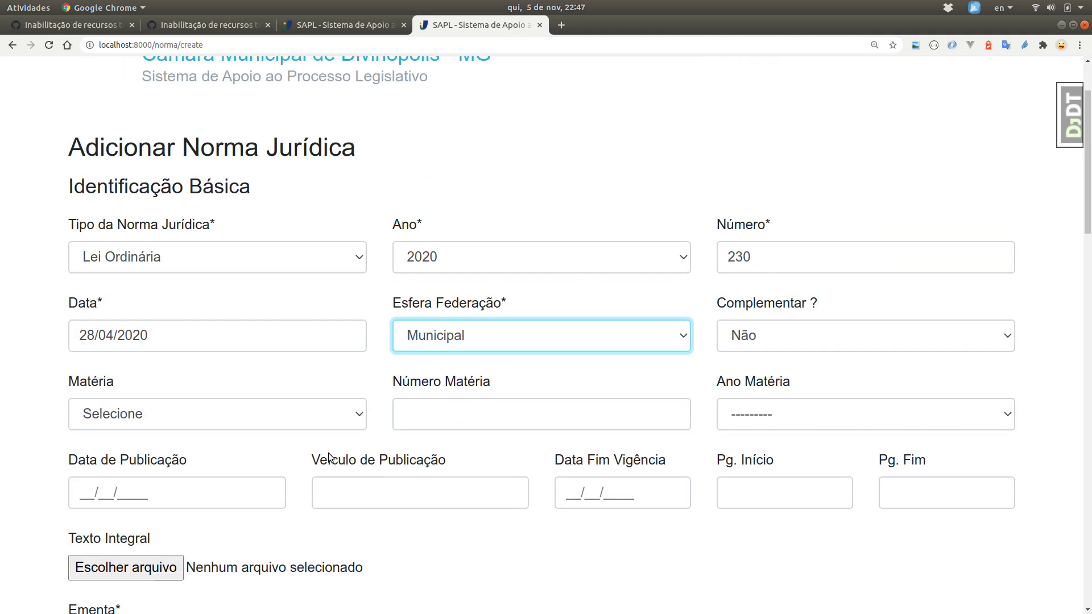
pyautogui.scroll(-6, 319, 408)
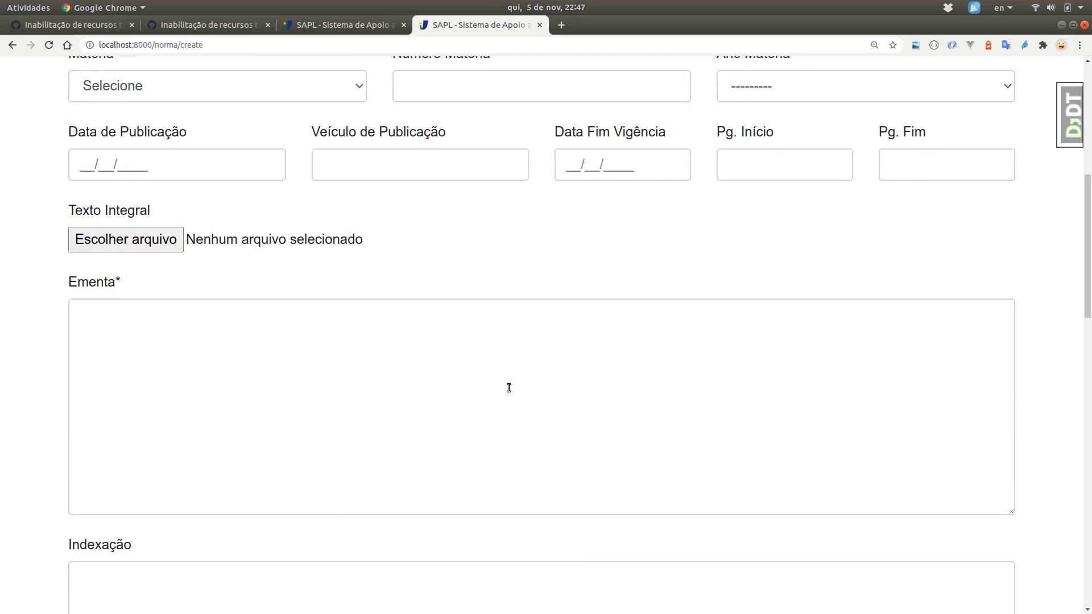
# Copy the summary "Autoriza concessão de uso de bem público municipal e dá outras providências." from the published law into the Ementa field.
pyautogui.click(359, 27)
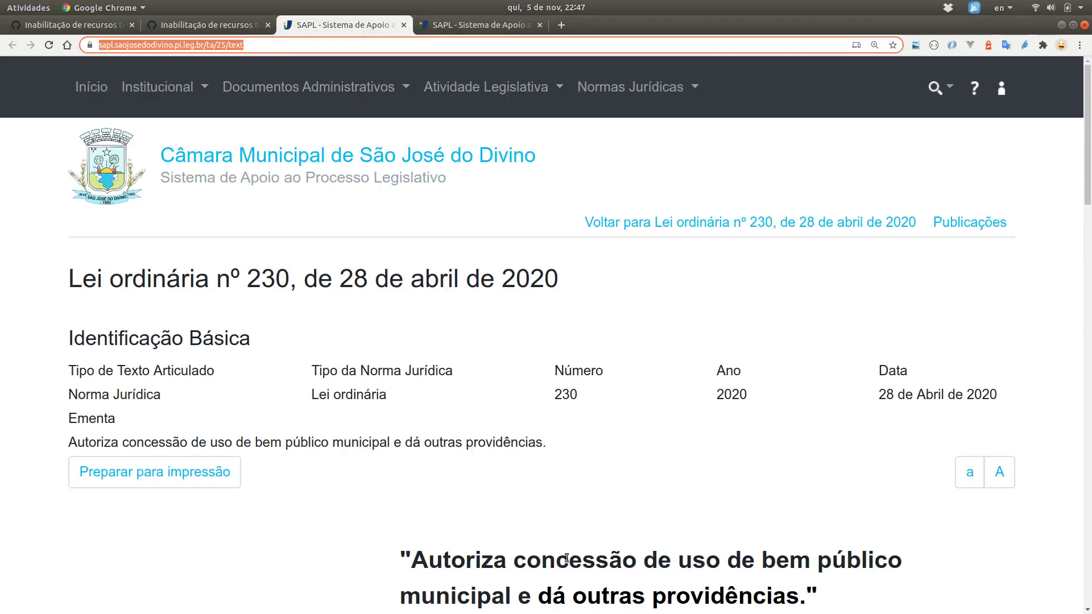
pyautogui.scroll(-3, 495, 489)
pyautogui.moveTo(403, 467); pyautogui.dragTo(834, 514)
pyautogui.hotkey('ctrl', 'c')
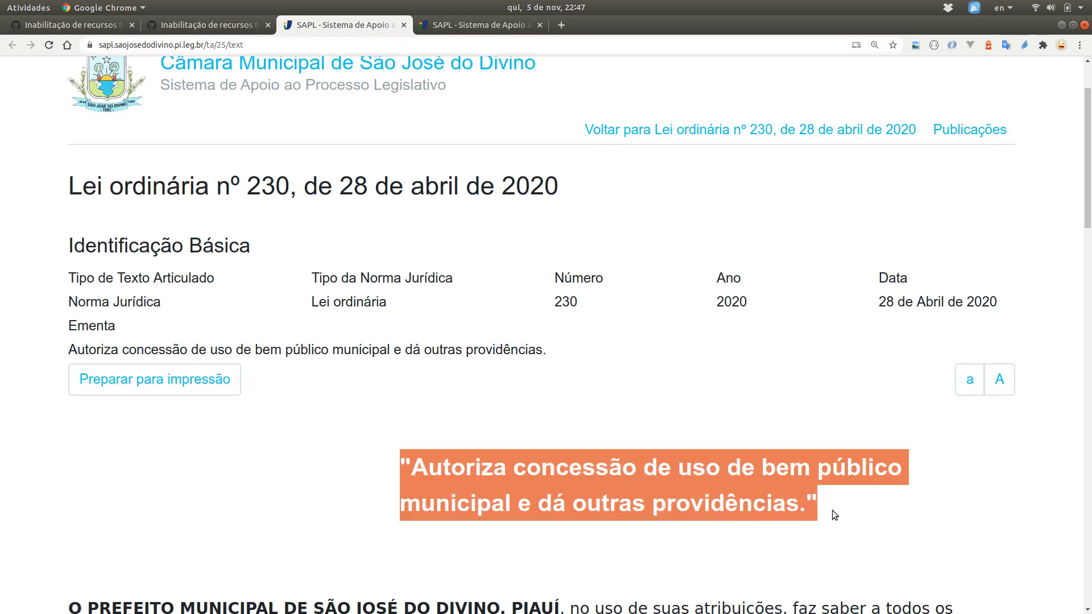
pyautogui.click(441, 25)
pyautogui.click(287, 455)
pyautogui.hotkey('ctrl', 'v')
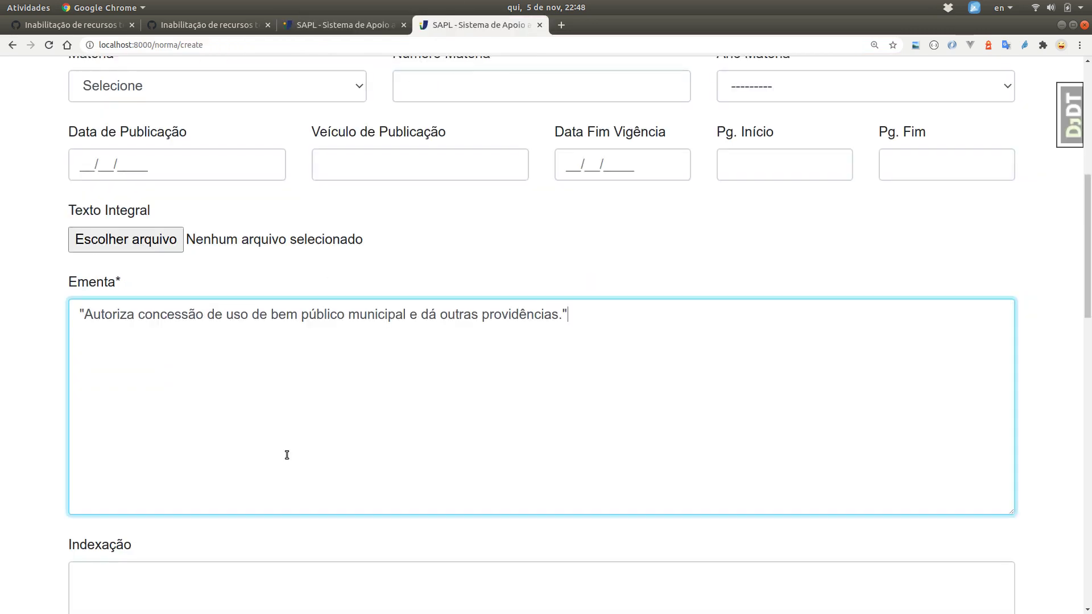
# Save the new Lei Ordinária nº 230 and open its Texto Compilado for editing.
pyautogui.scroll(-10, 623, 482)
pyautogui.scroll(-10, 623, 483)
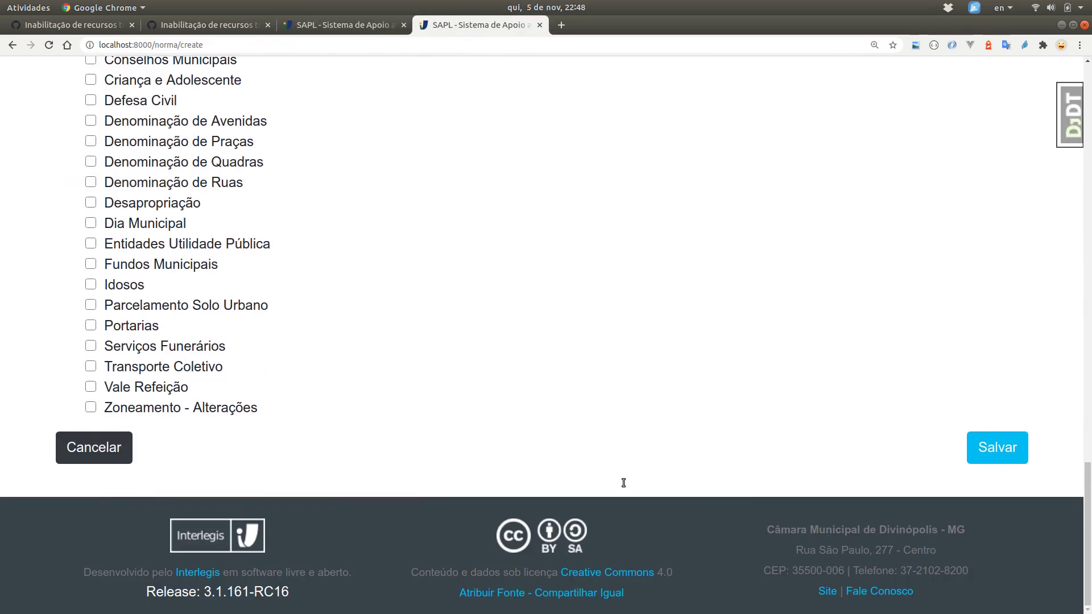
pyautogui.click(1001, 444)
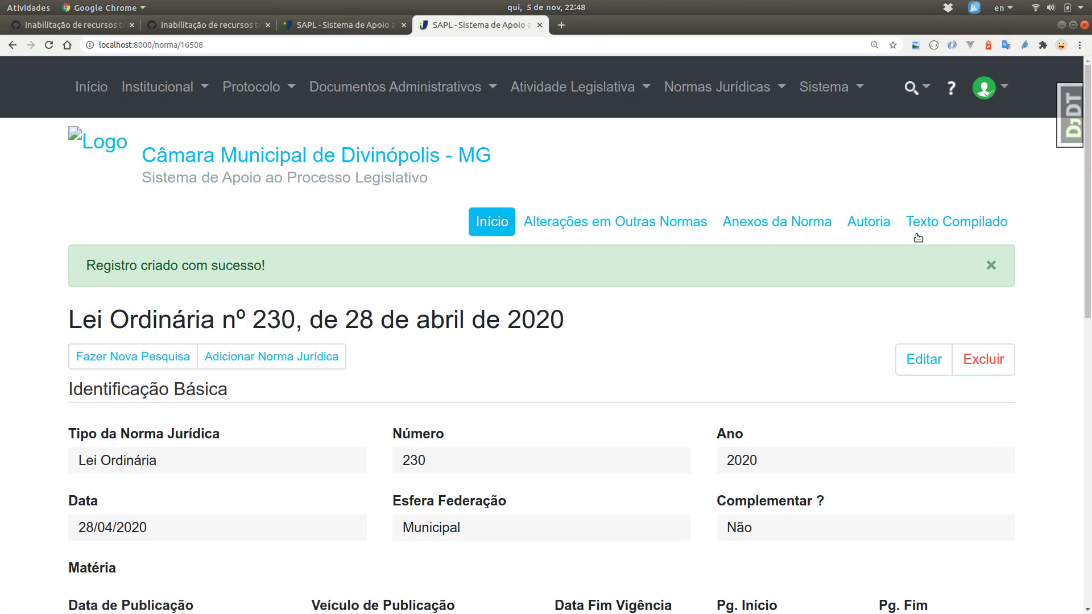
pyautogui.click(953, 230)
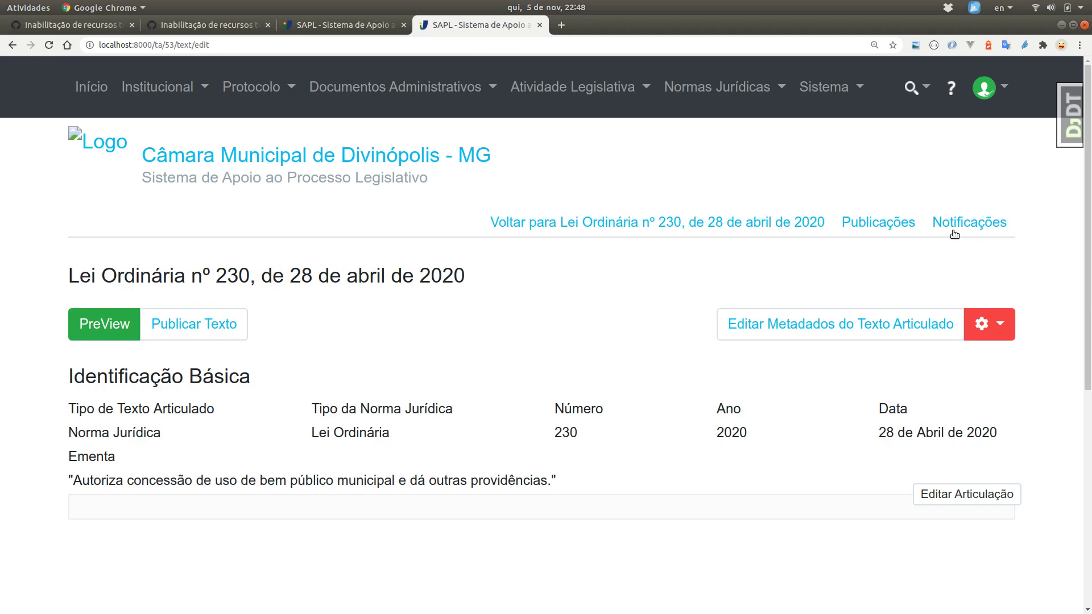
# Insert an Ementa provision in the law's Articulação and switch its text editor to Editor Tinymce.
pyautogui.click(961, 493)
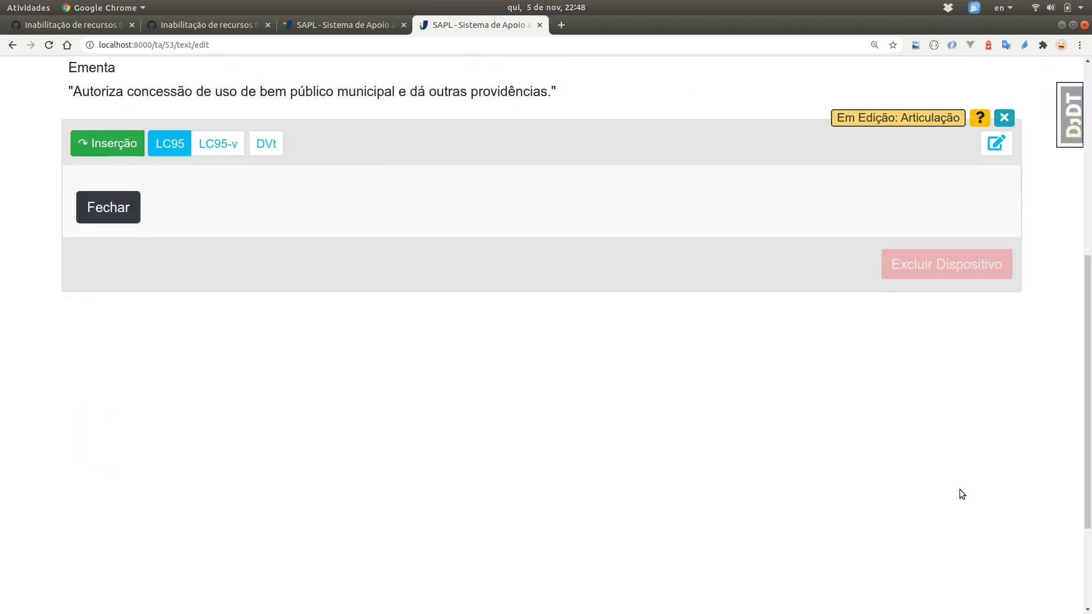
pyautogui.click(107, 149)
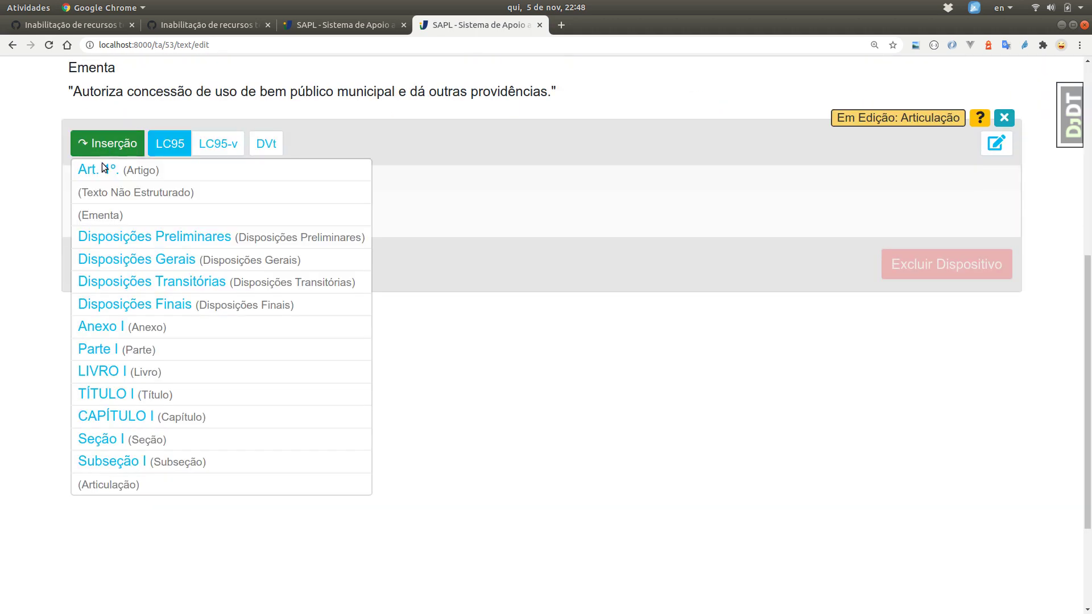
pyautogui.click(107, 214)
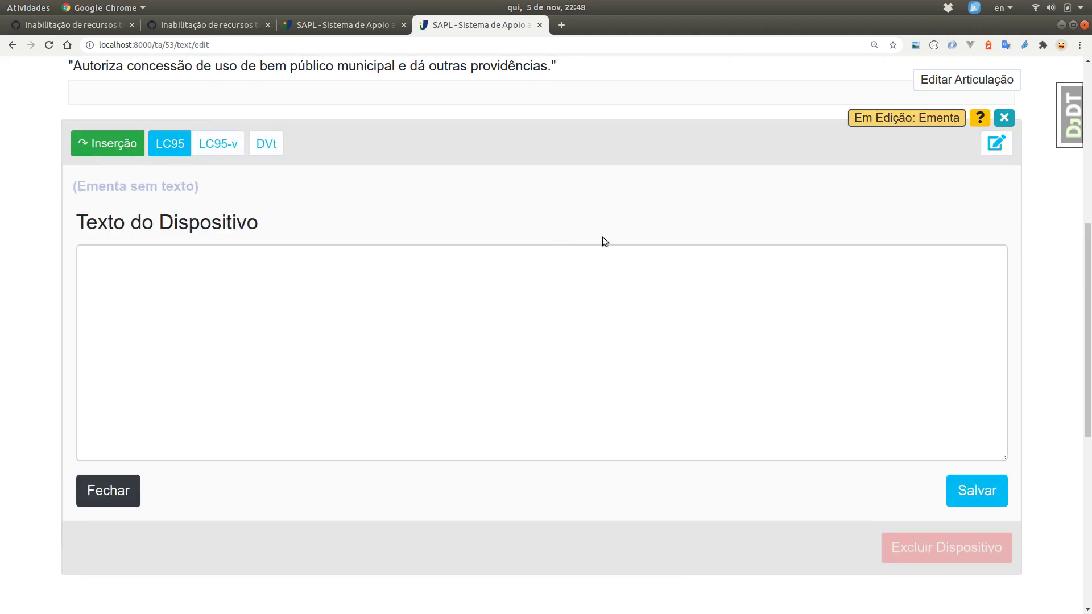
pyautogui.click(1003, 153)
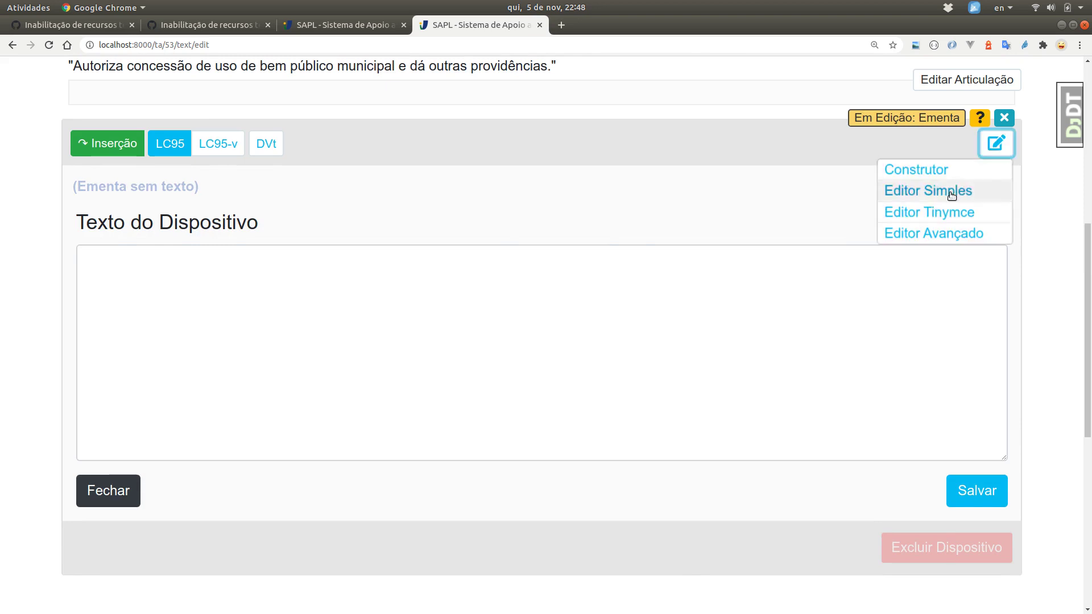
pyautogui.click(915, 213)
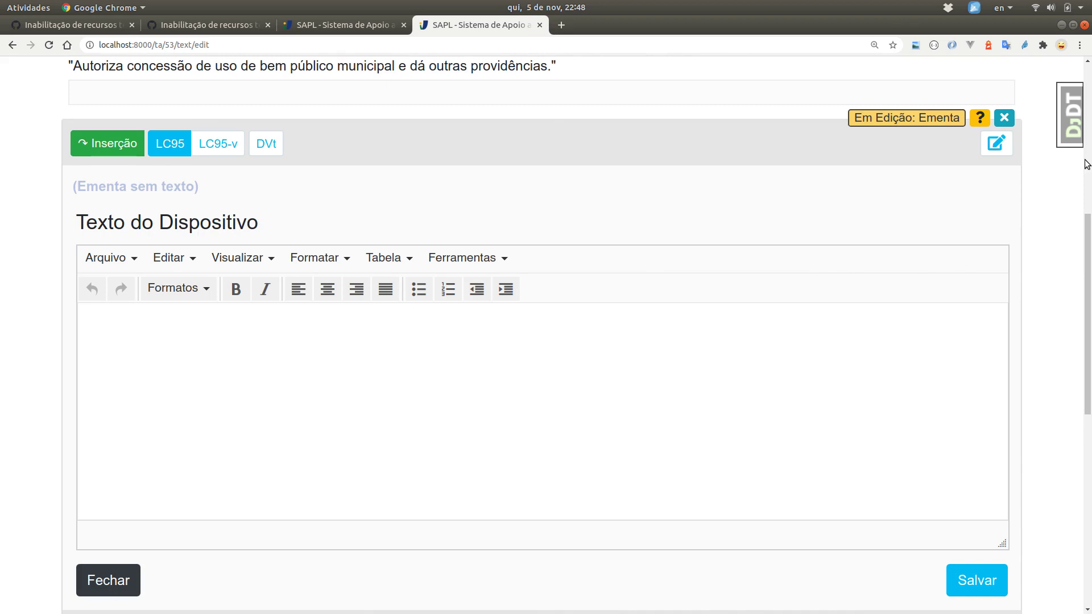
# Copy the quoted summary sentence from the LibreOffice Writer document into the Ementa provision's text and save the provision.
pyautogui.hotkey('alt', 'Tab')
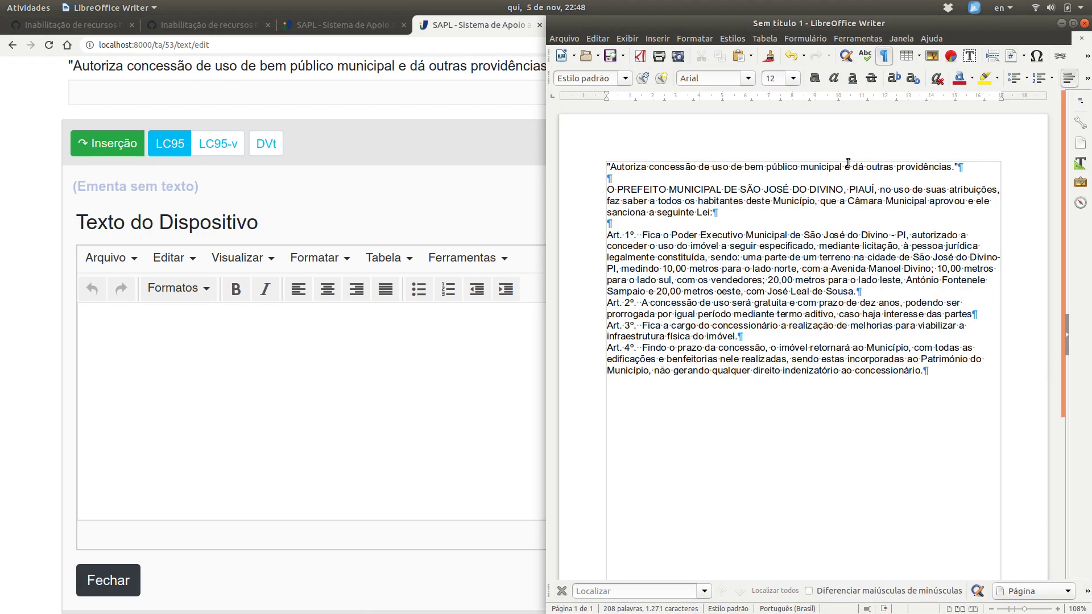
pyautogui.moveTo(955, 174); pyautogui.dragTo(570, 163)
pyautogui.hotkey('ctrl', 'c')
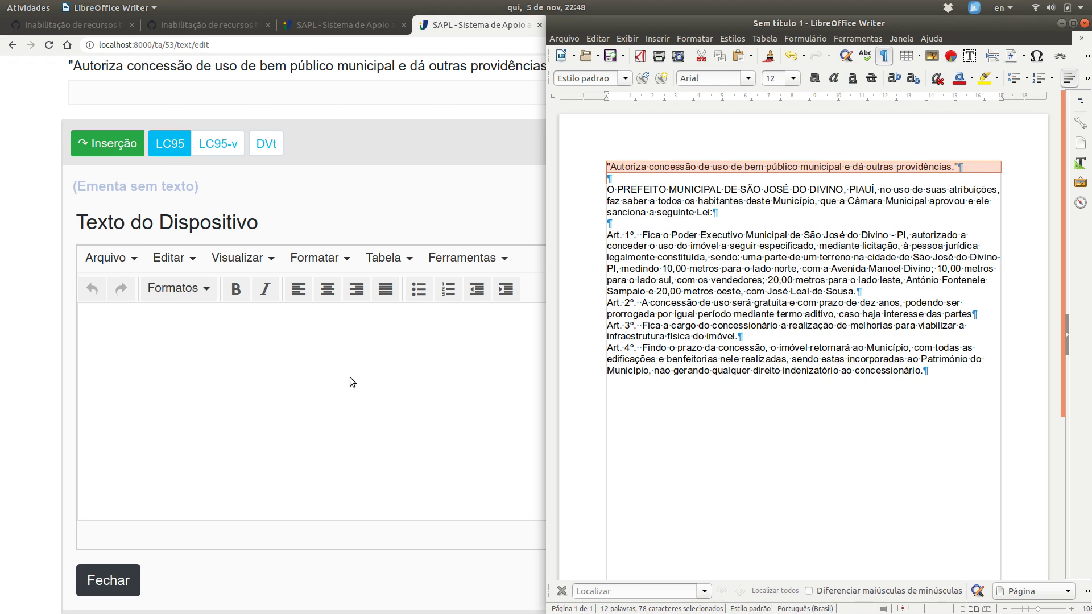
pyautogui.click(350, 376)
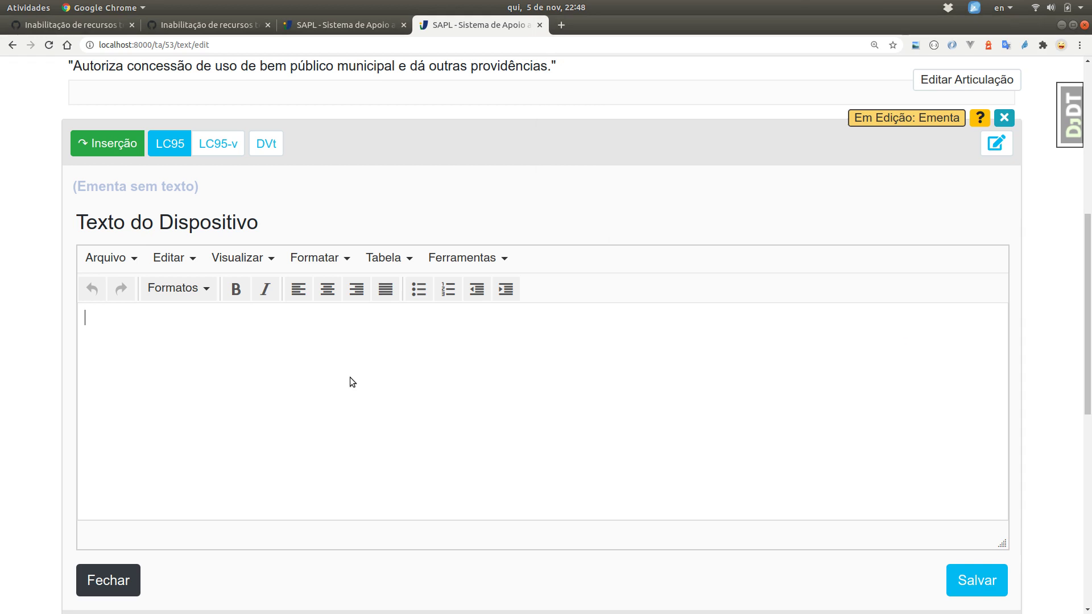
pyautogui.hotkey('alt', 'Tab')
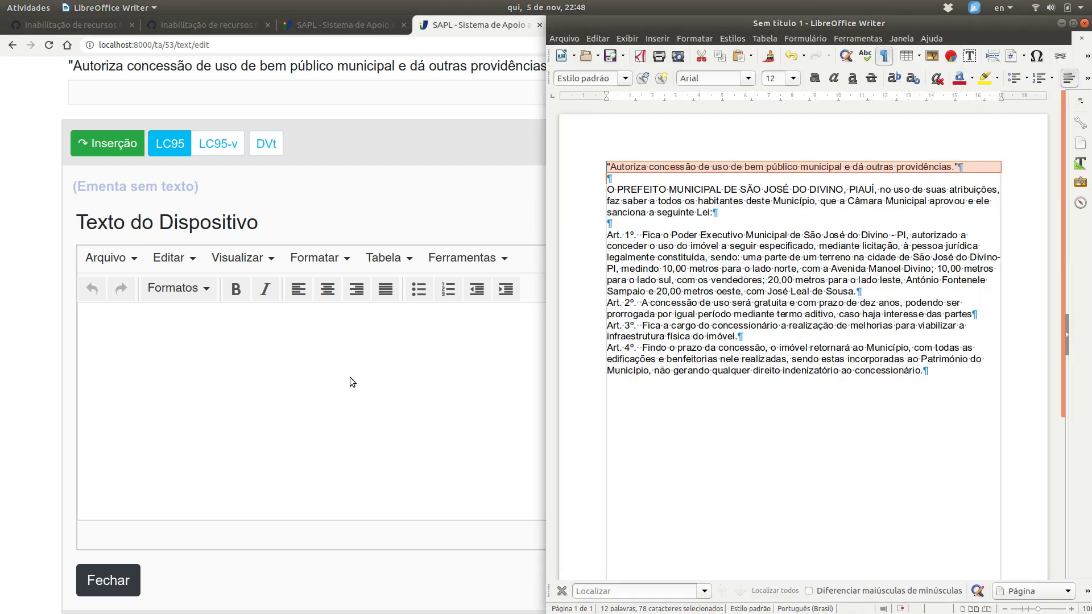
pyautogui.hotkey('alt', 'Tab')
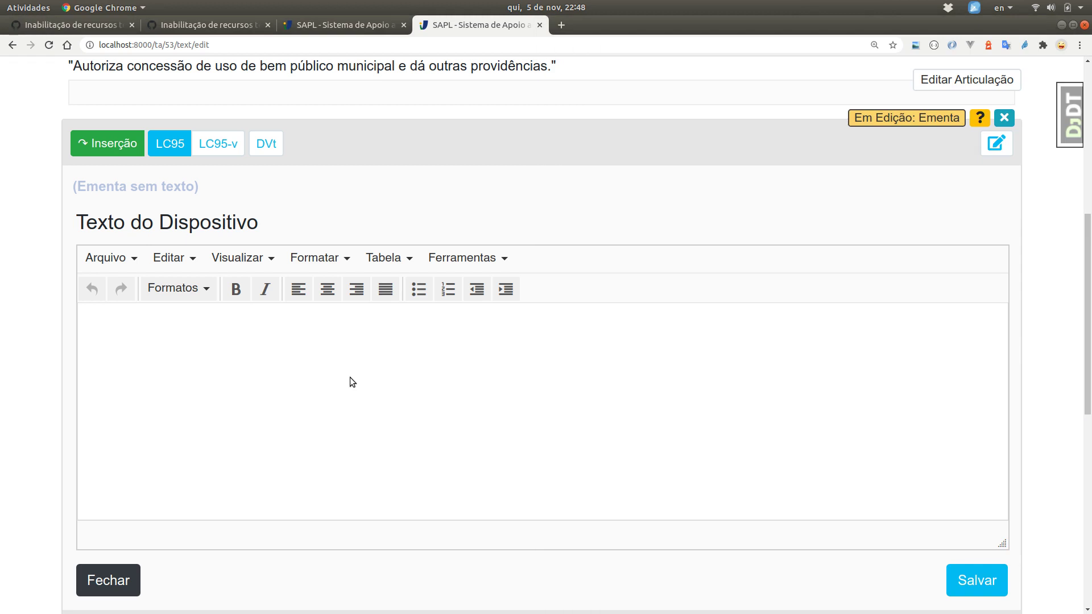
pyautogui.hotkey('ctrl', 'v')
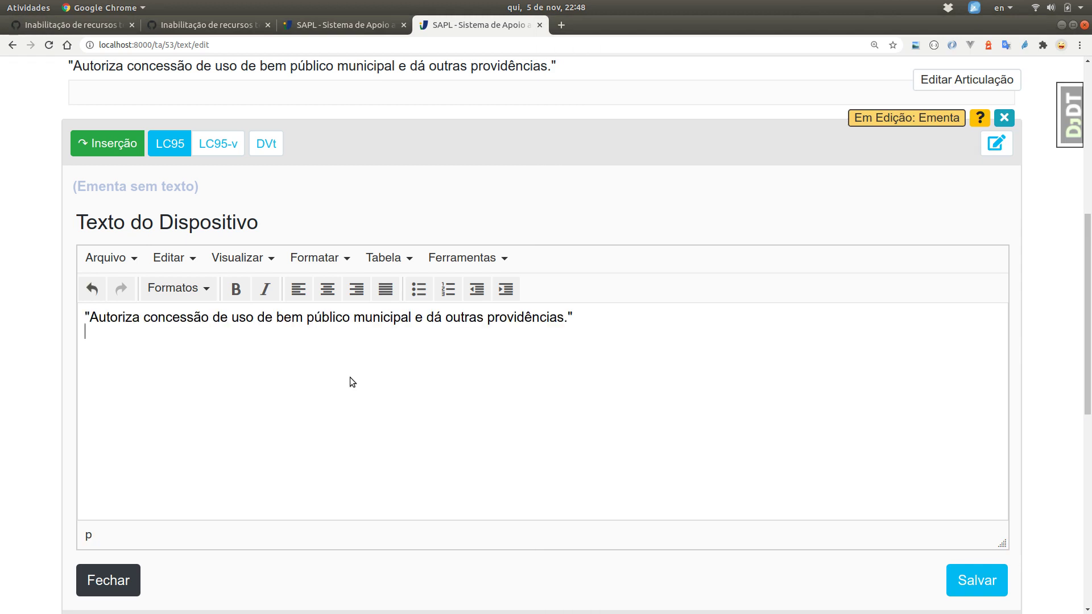
pyautogui.click(978, 580)
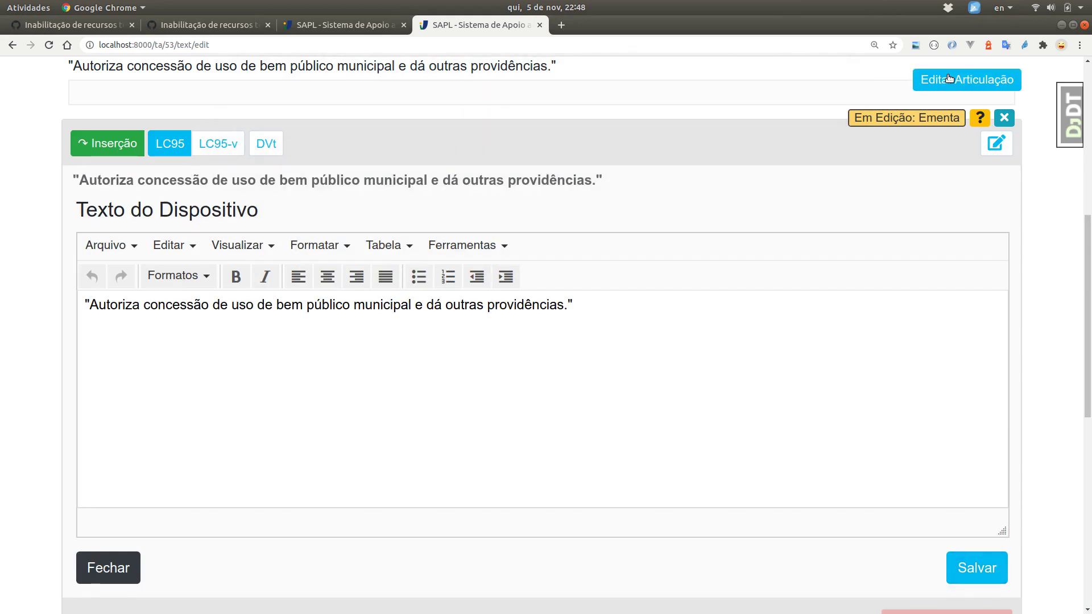
# Open the Articulação for editing and insert a Texto Não Estruturado provision in it.
pyautogui.click(947, 78)
pyautogui.click(101, 137)
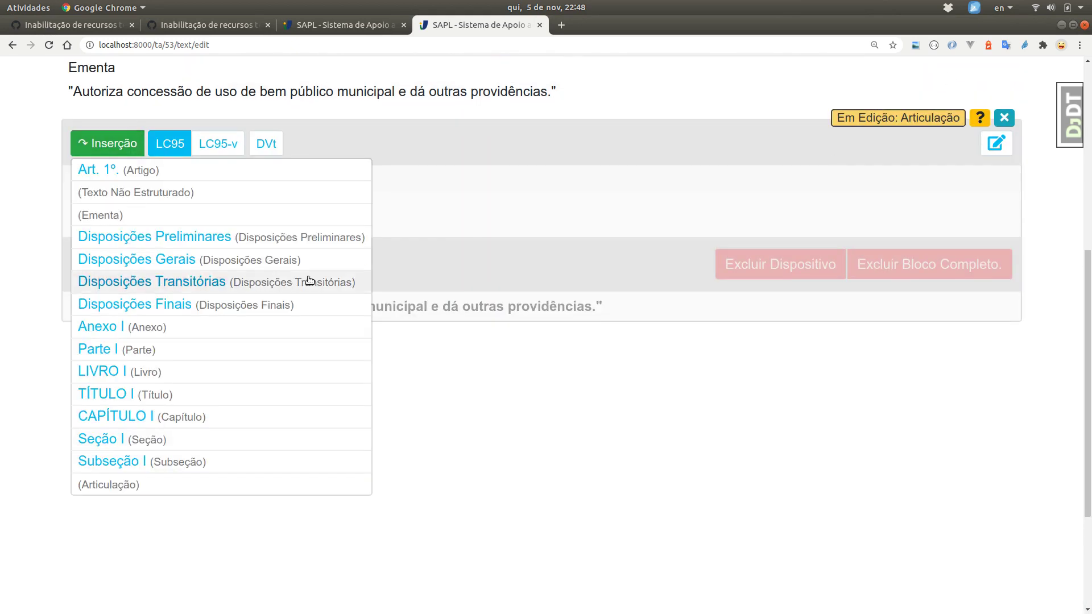
pyautogui.click(253, 281)
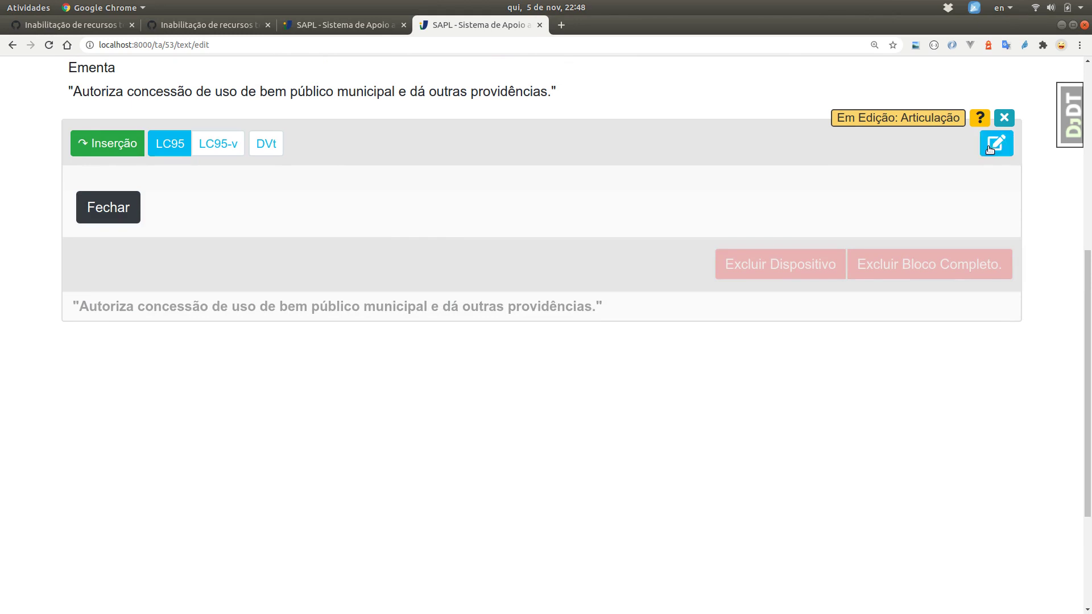
pyautogui.click(107, 142)
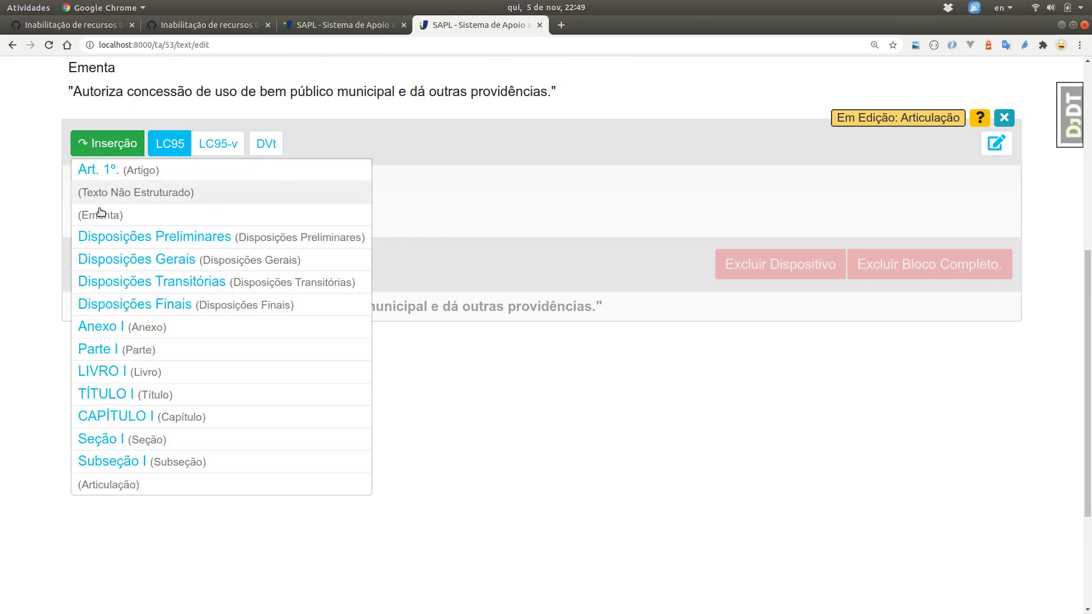
pyautogui.click(130, 192)
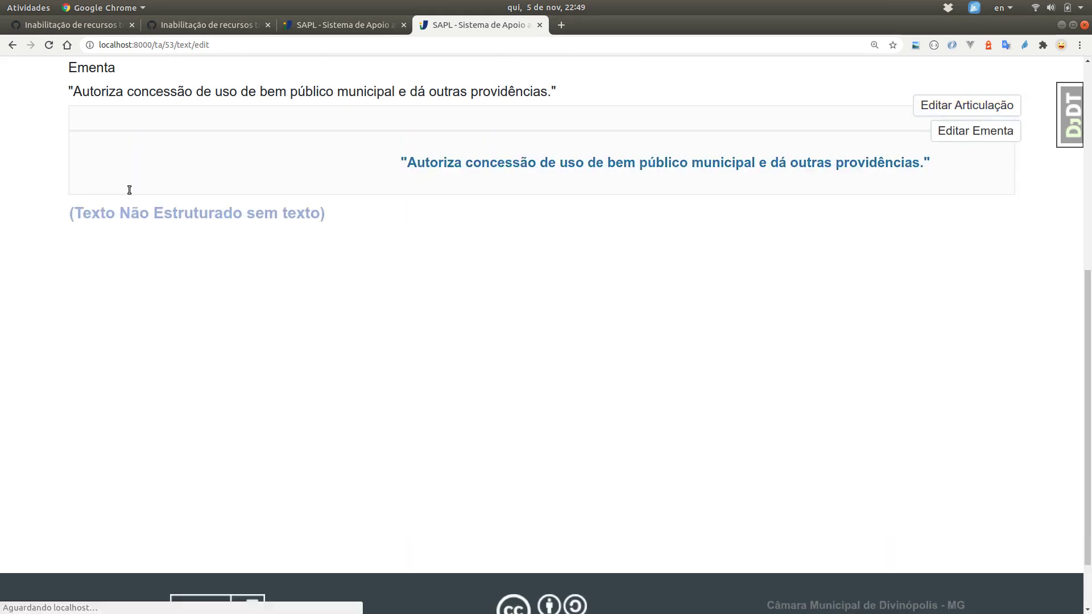
# Copy the preamble paragraph starting "O PREFEITO MUNICIPAL" from the Writer document into the local law's Texto Não Estruturado provision and save it.
pyautogui.click(333, 23)
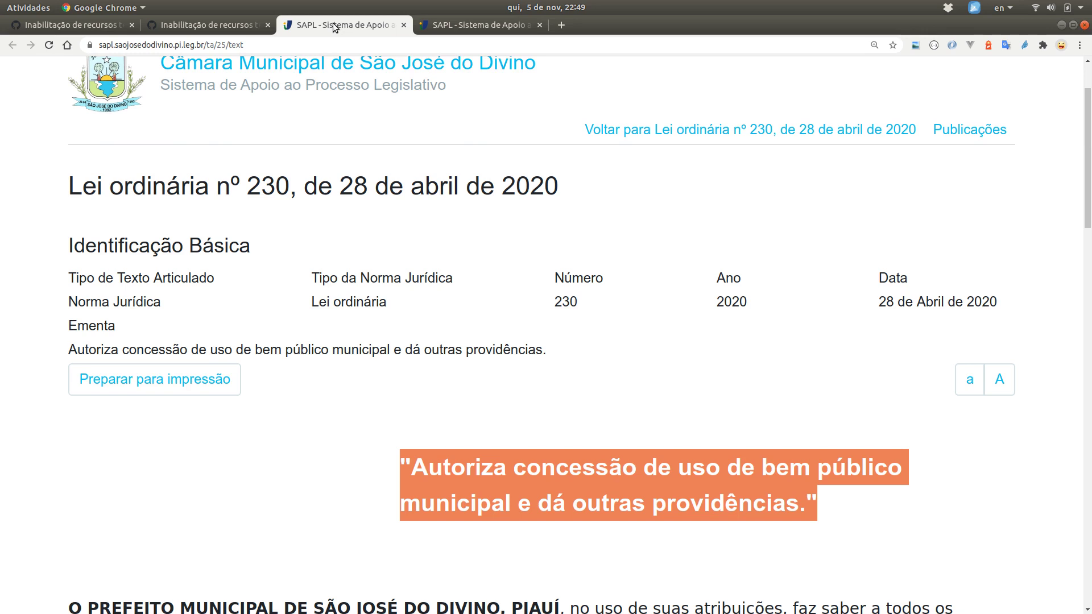
pyautogui.scroll(-4, 260, 493)
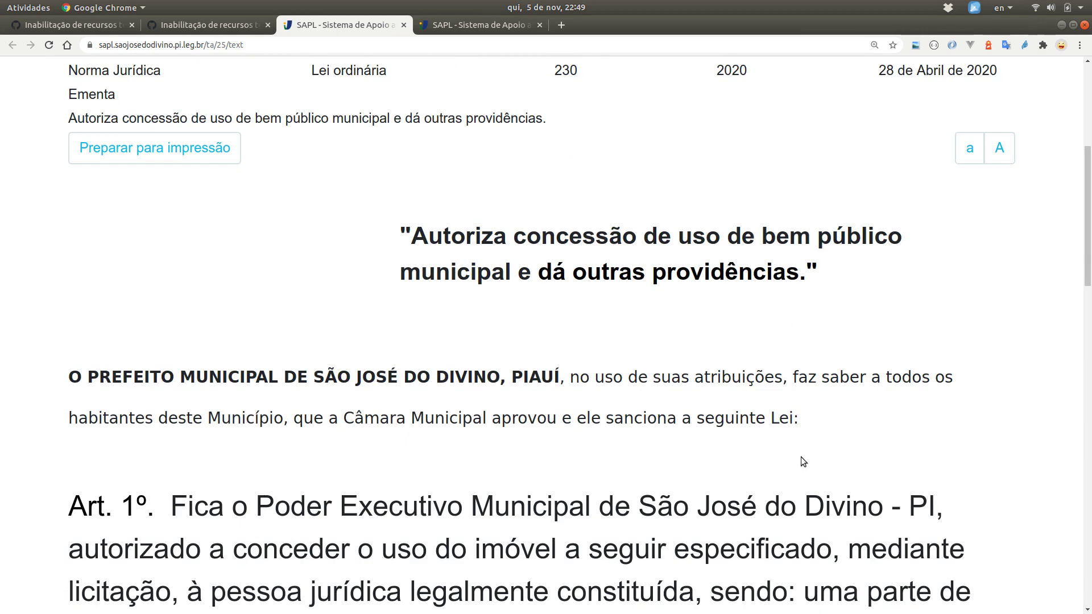
pyautogui.hotkey('alt', 'Tab')
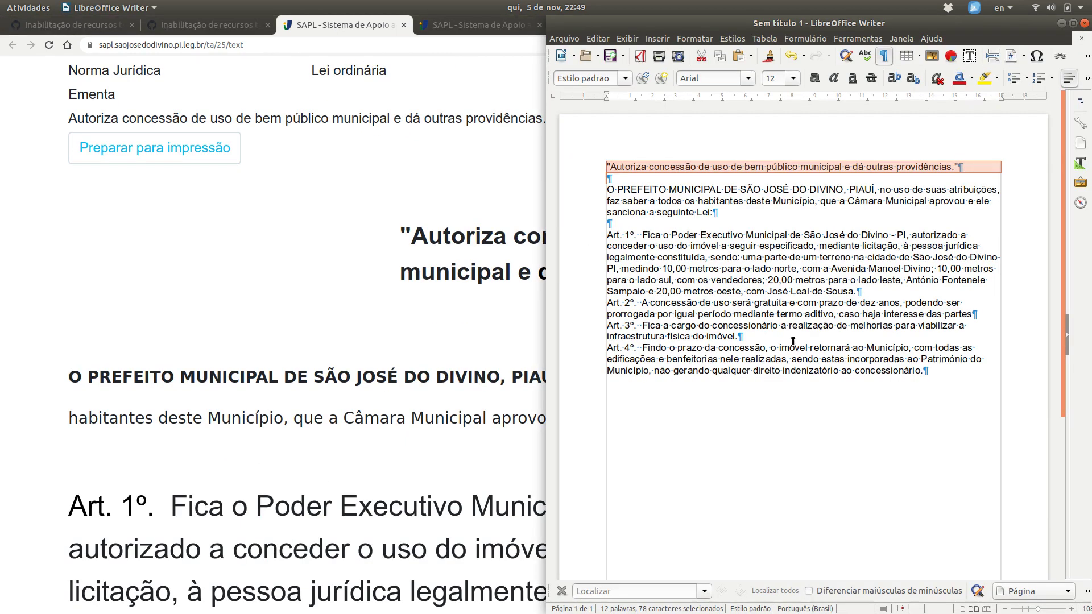
pyautogui.moveTo(759, 213); pyautogui.dragTo(600, 187)
pyautogui.hotkey('ctrl', 'c')
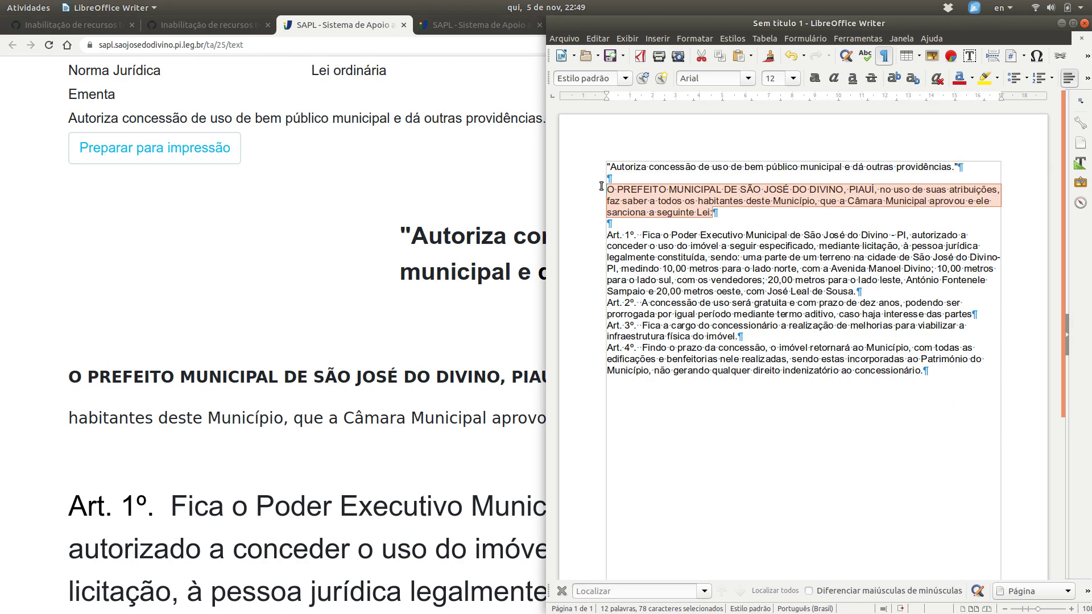
pyautogui.hotkey('alt', 'Tab')
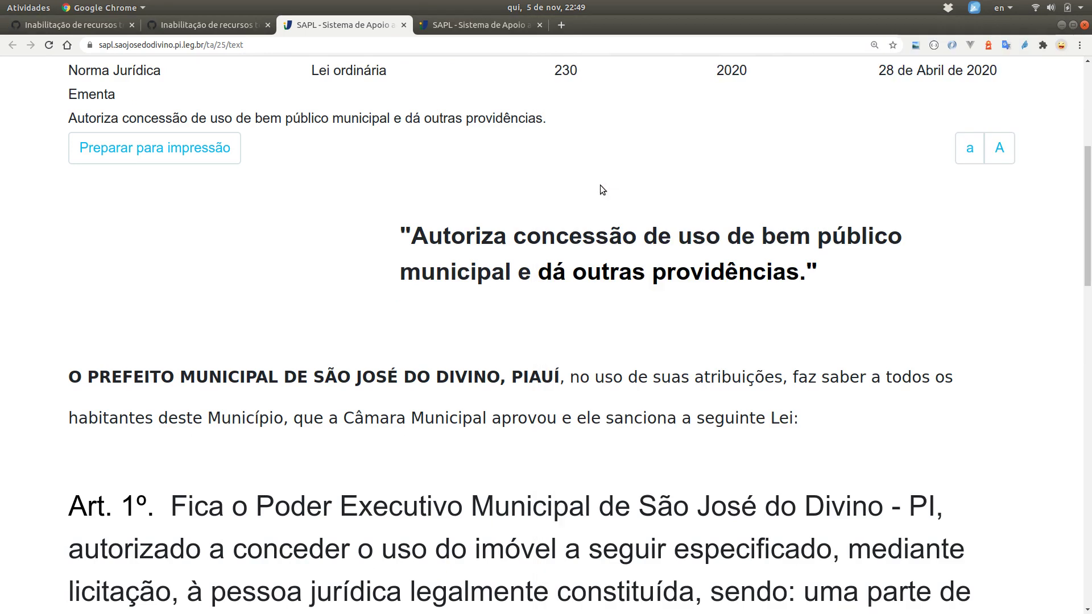
pyautogui.hotkey('alt', 'Tab')
pyautogui.hotkey('alt', 'Tab')
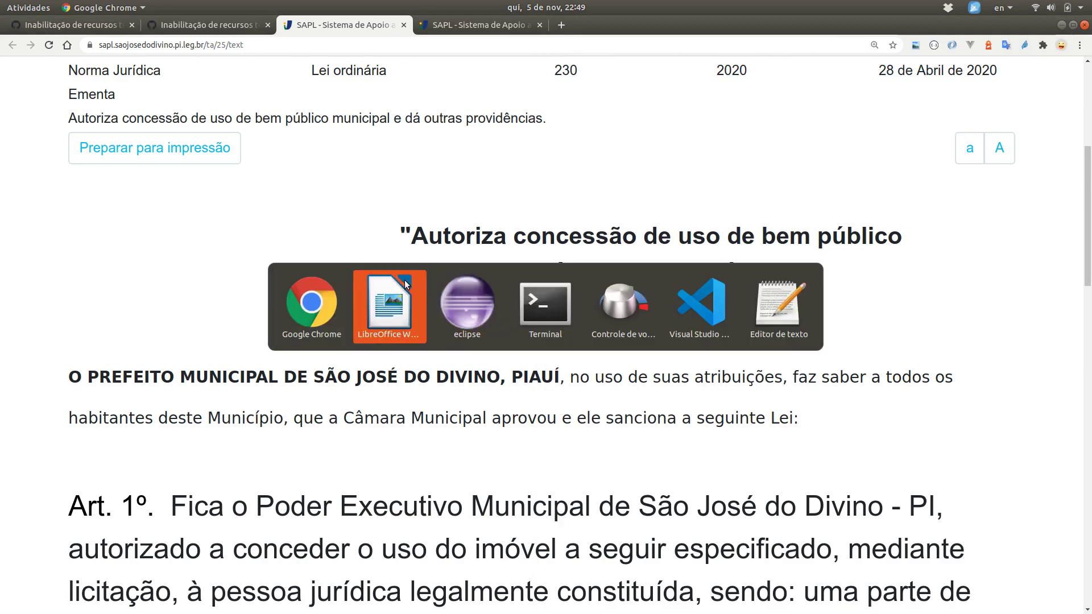
pyautogui.click(328, 293)
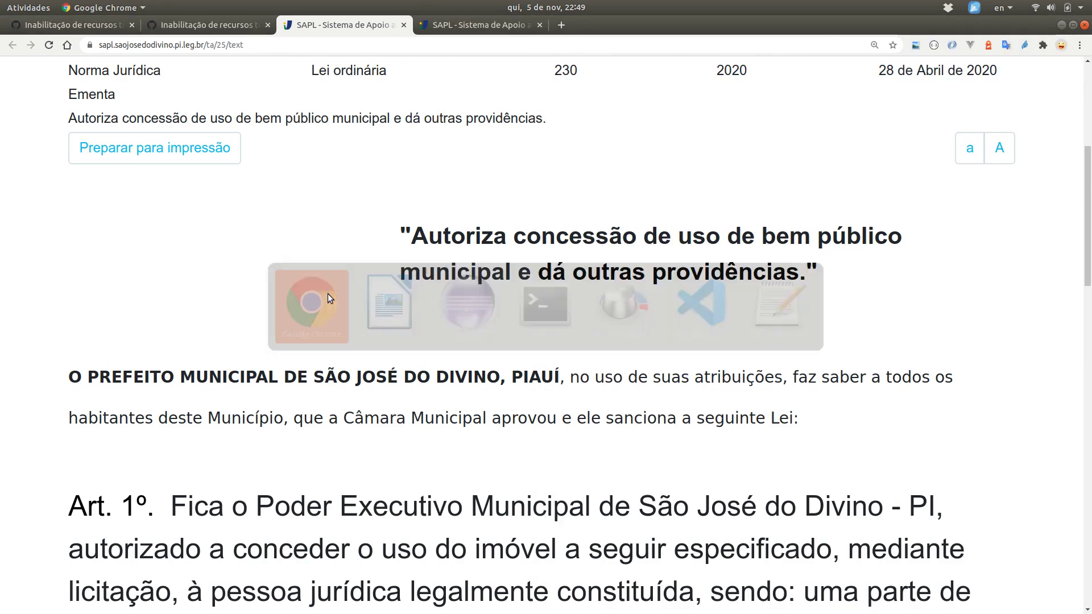
pyautogui.click(479, 27)
pyautogui.hotkey('ctrl', 'v')
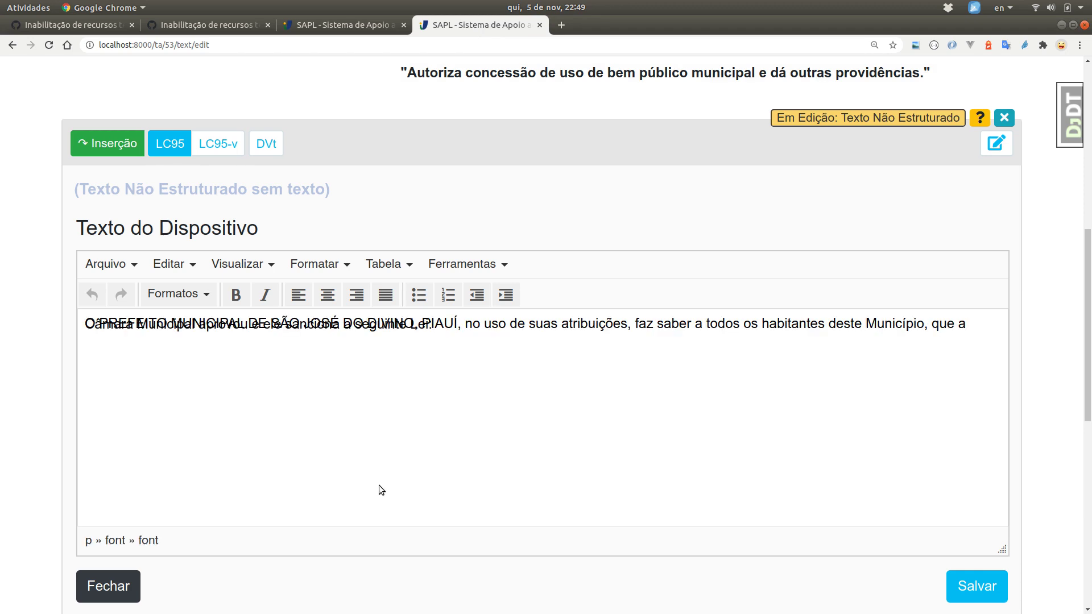
pyautogui.click(967, 575)
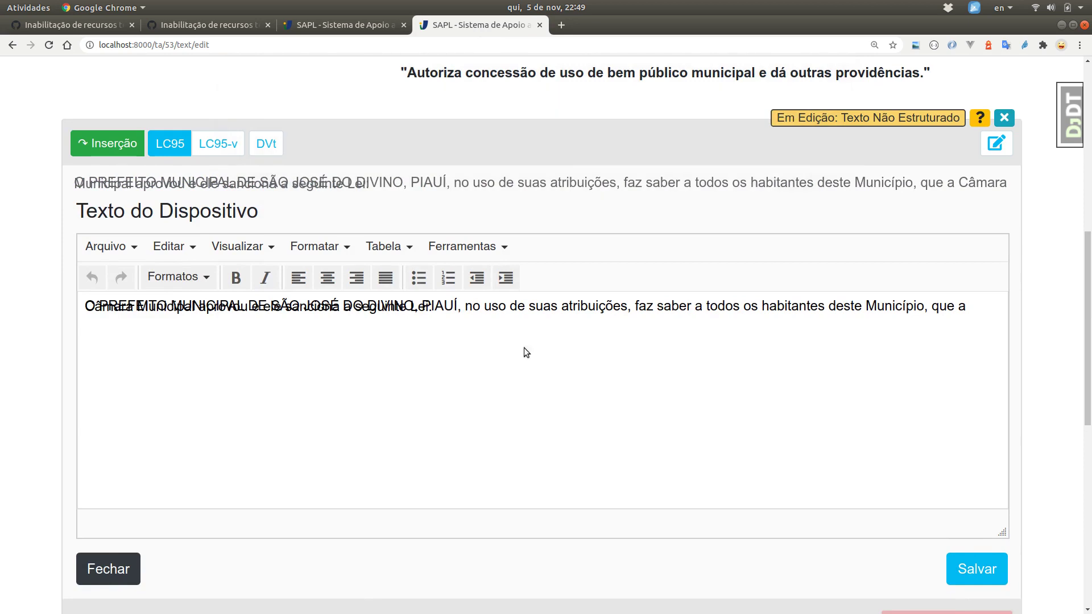
pyautogui.click(739, 384)
pyautogui.hotkey('alt', 'Tab')
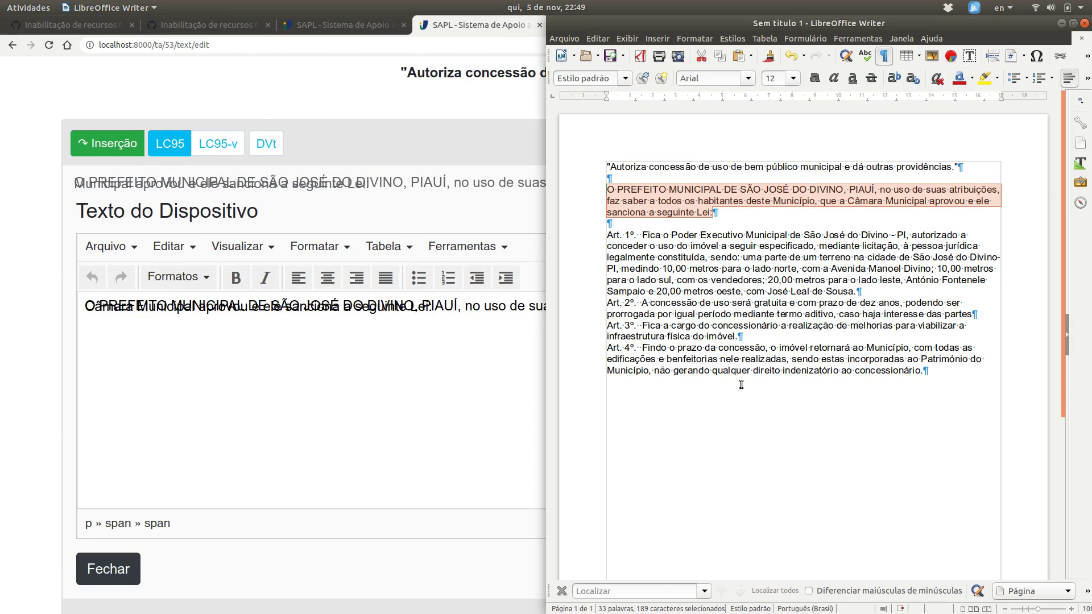
pyautogui.click(349, 401)
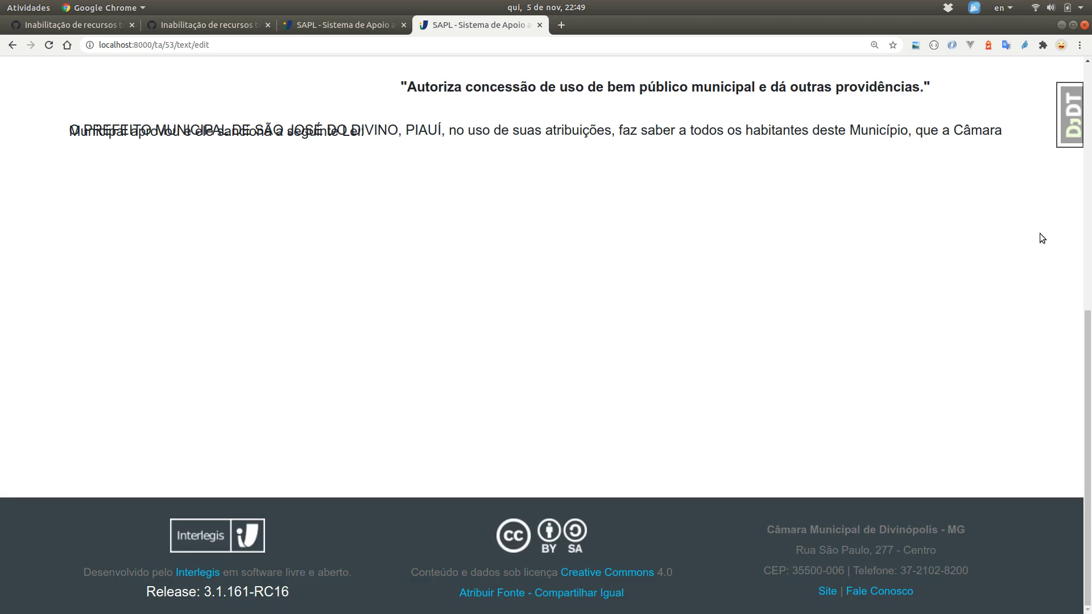
# Reopen the preamble's Texto Não Estruturado provision for editing and display the HTML source code of its text.
pyautogui.moveTo(678, 116)
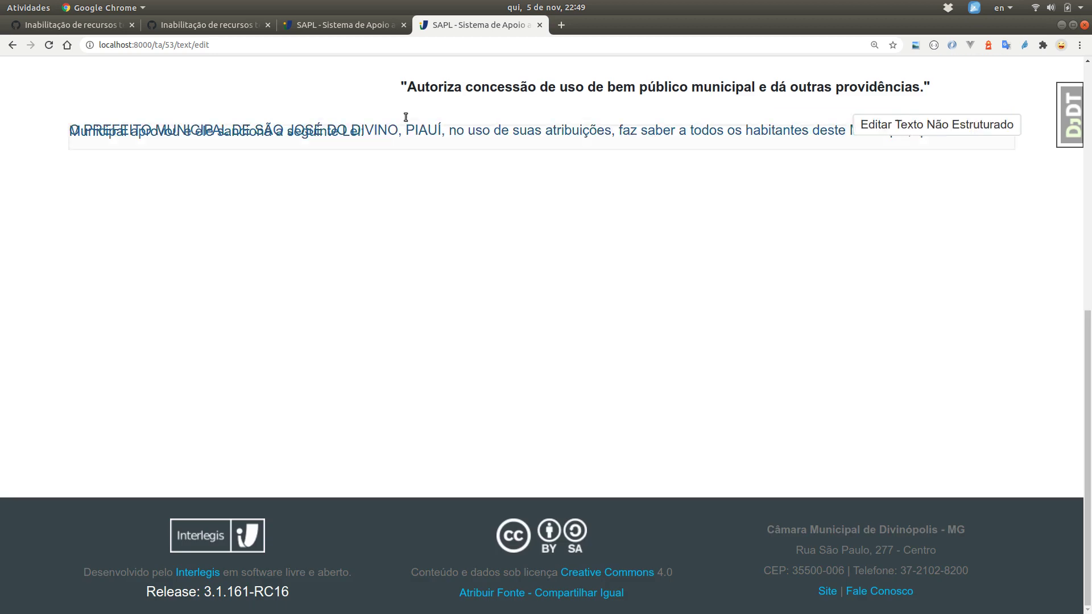
pyautogui.click(961, 127)
pyautogui.click(874, 394)
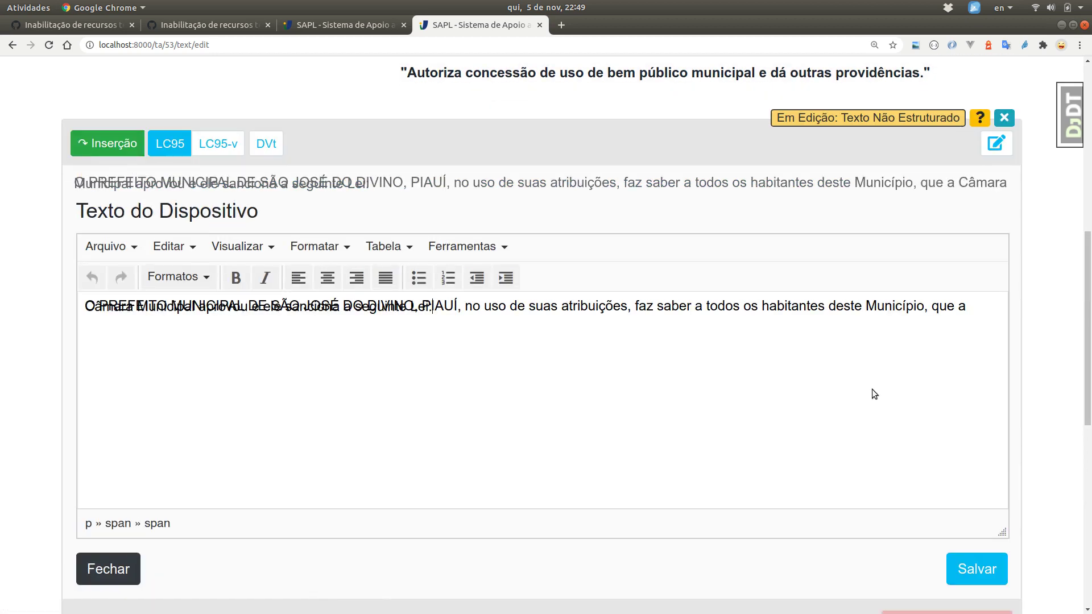
pyautogui.hotkey('ctrl', 'a')
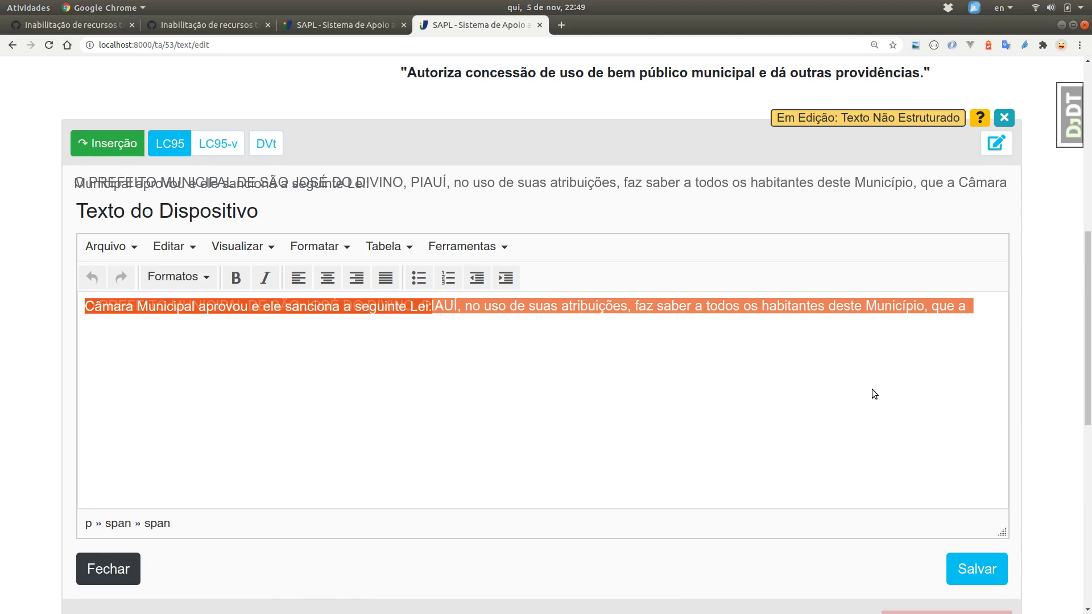
pyautogui.click(476, 246)
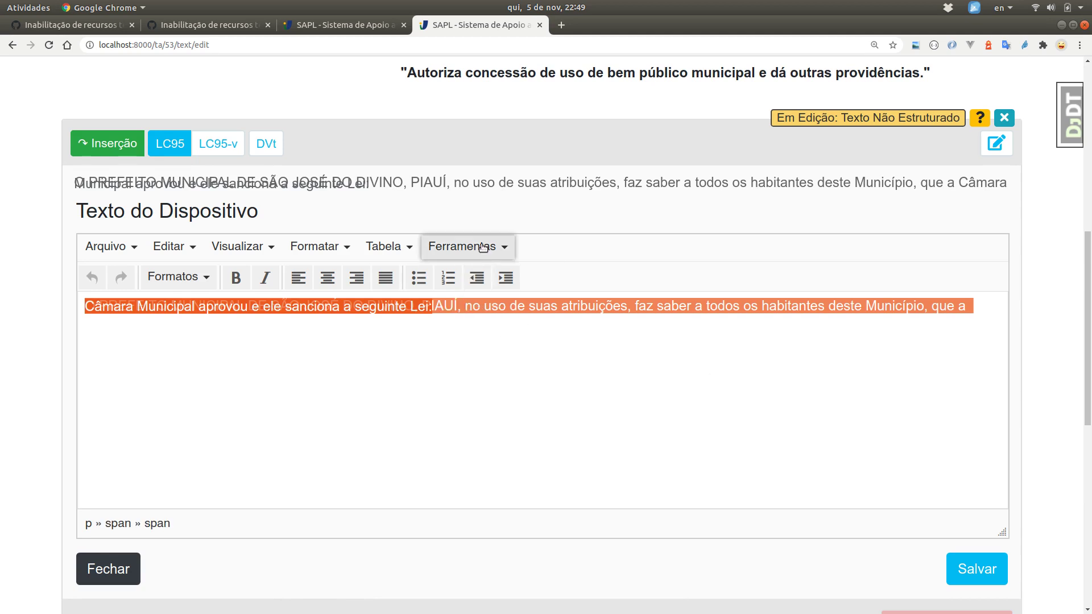
pyautogui.click(482, 275)
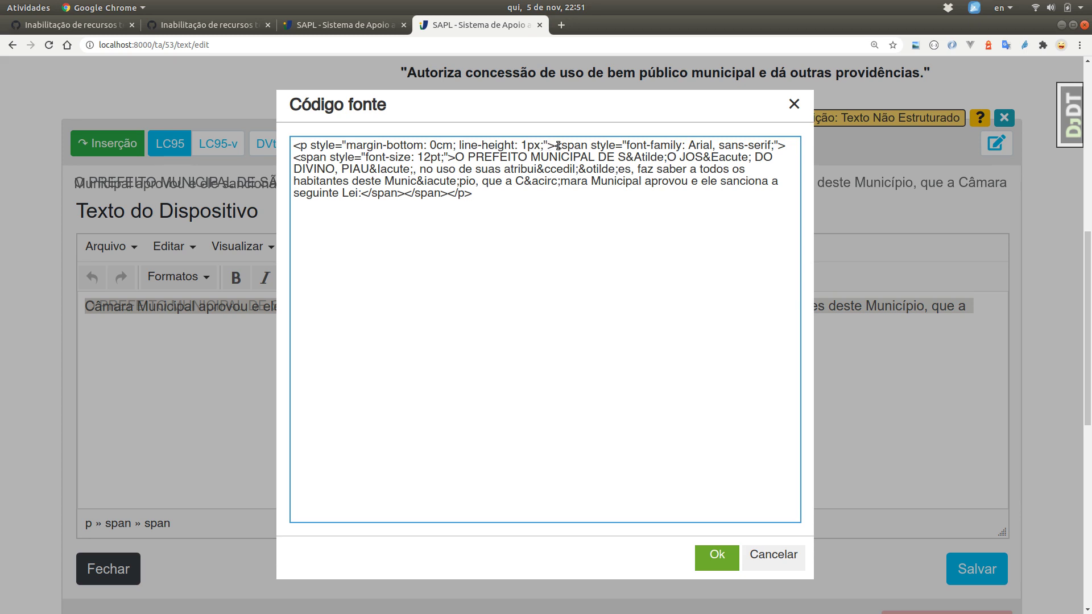
# Remove the opening paragraph tag with "margin-bottom: 0cm; line-height: 1px;" and its closing tag from the source, apply it, and save the provision.
pyautogui.moveTo(556, 146); pyautogui.dragTo(254, 102)
pyautogui.press('BackSpace')
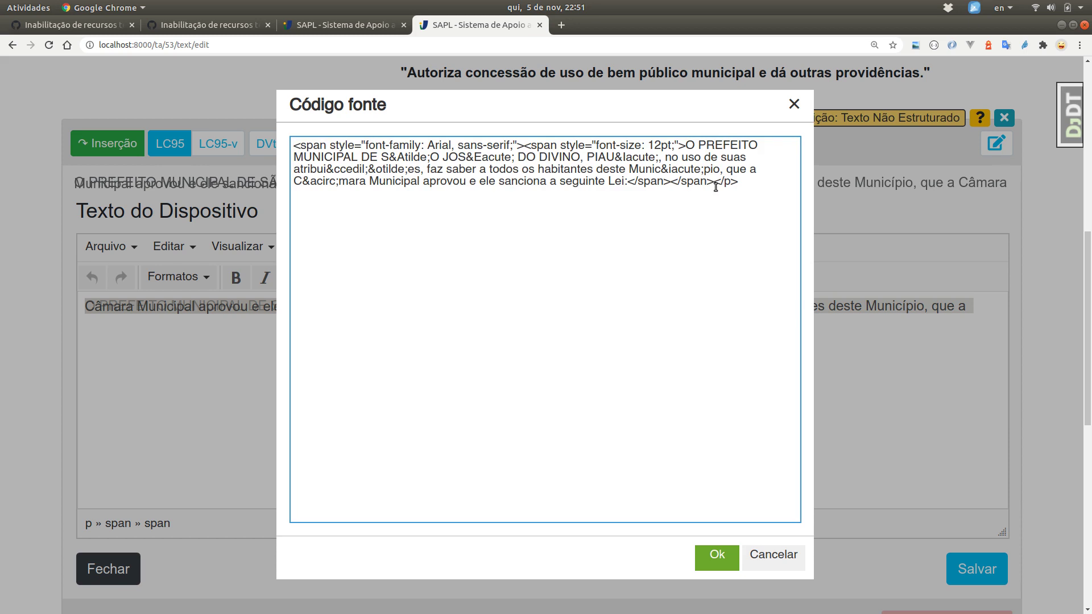
pyautogui.moveTo(715, 183); pyautogui.dragTo(766, 188)
pyautogui.press('BackSpace')
pyautogui.click(717, 556)
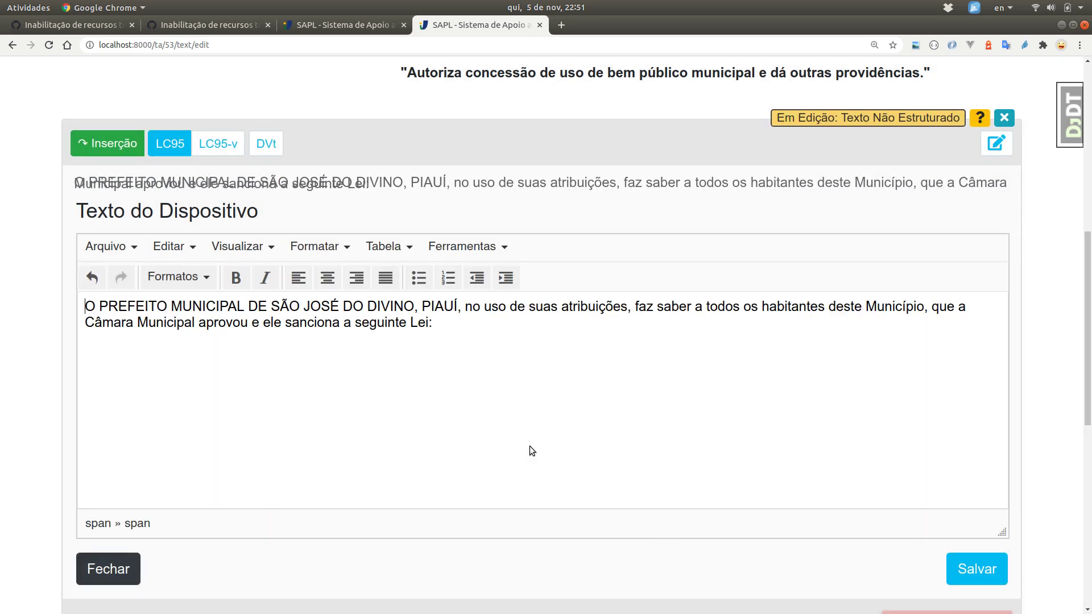
pyautogui.click(971, 566)
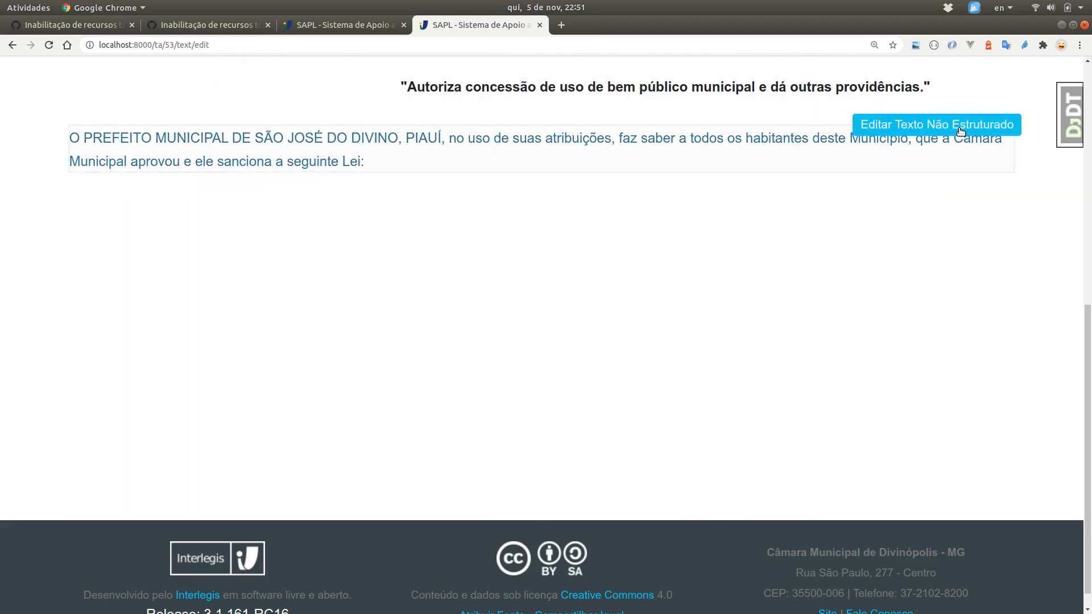
# Insert a new Articulação after the preamble text and add an Art. 1º (Artigo) provision inside it.
pyautogui.click(960, 132)
pyautogui.click(107, 143)
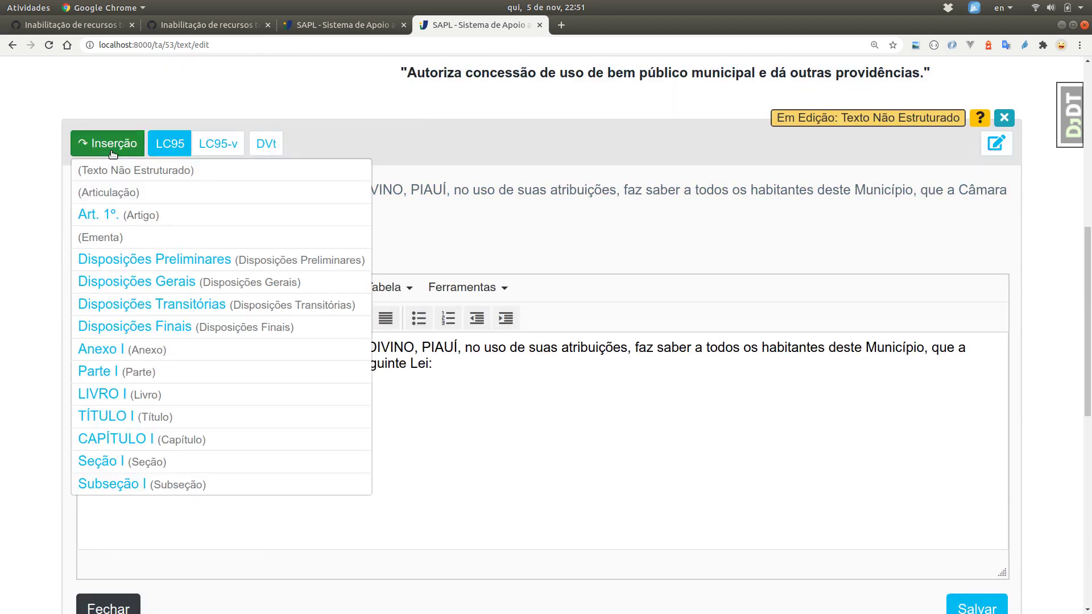
pyautogui.click(107, 191)
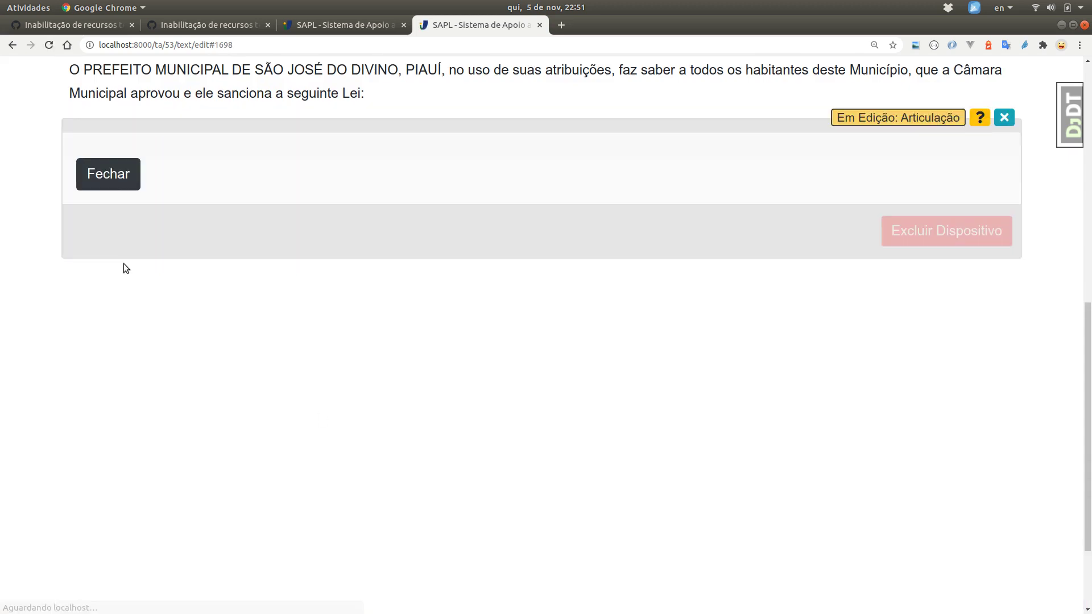
pyautogui.click(105, 143)
pyautogui.click(107, 170)
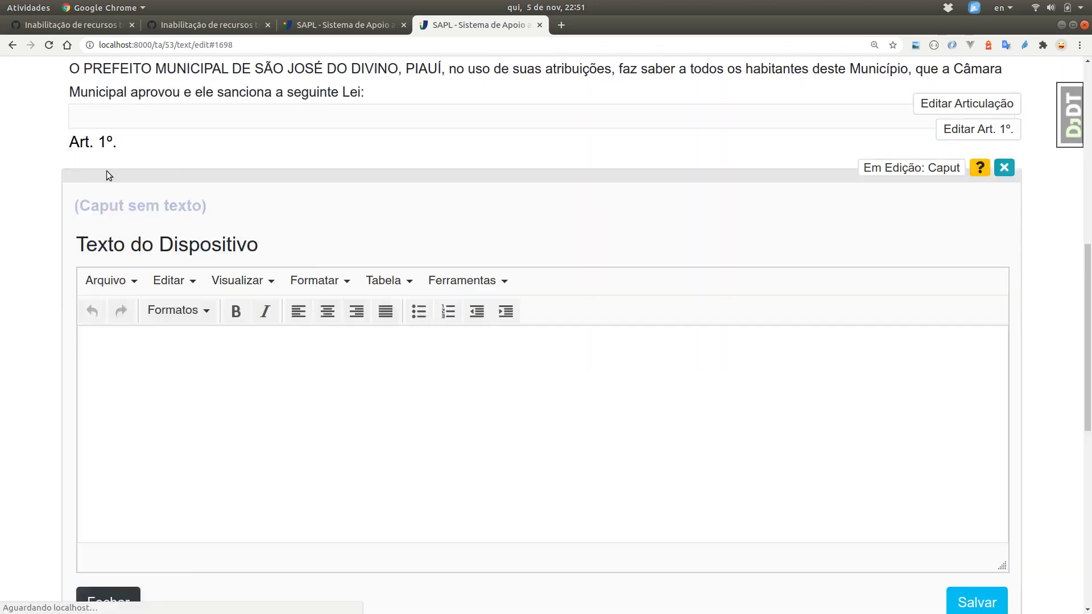
# Copy the Art. 1º paragraph from the Writer document into the article's caput using the simple editor (Editor Simples), and save the provision.
pyautogui.hotkey('alt', 'Tab')
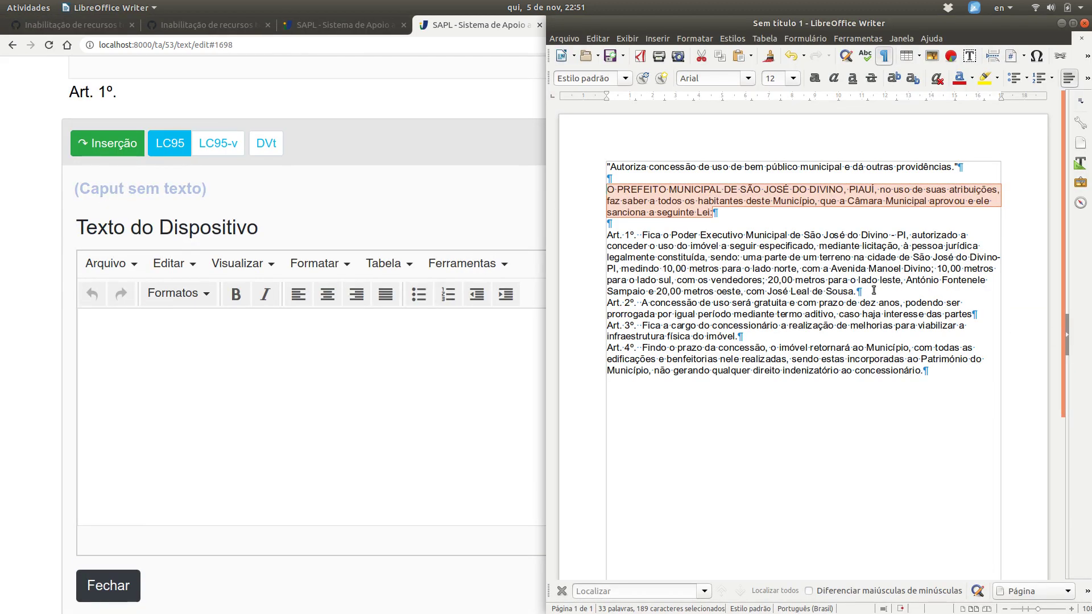
pyautogui.moveTo(867, 288); pyautogui.dragTo(600, 237)
pyautogui.hotkey('ctrl', 'c')
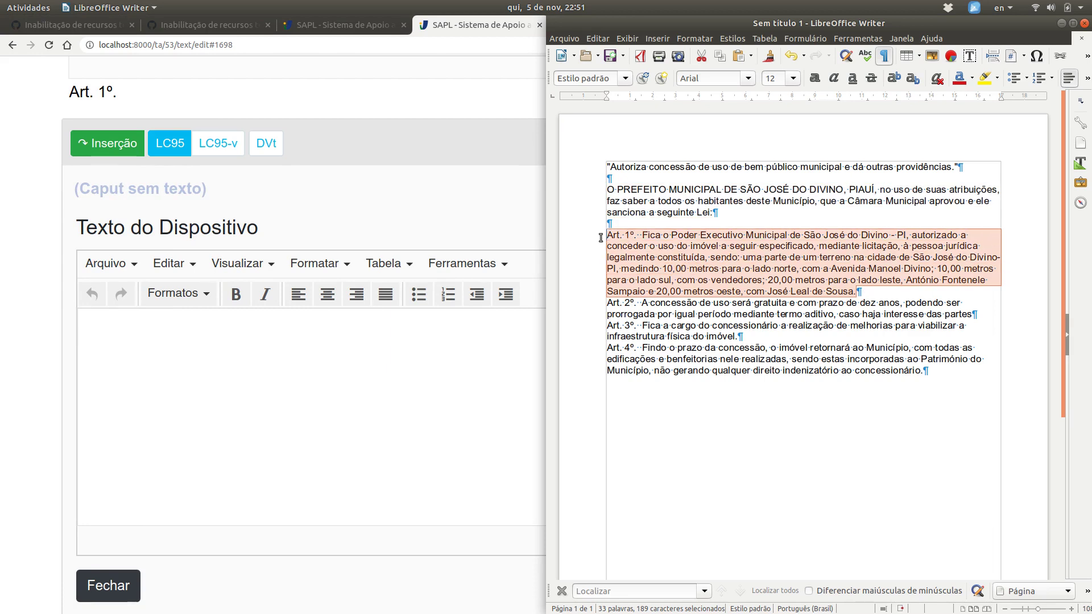
pyautogui.click(405, 361)
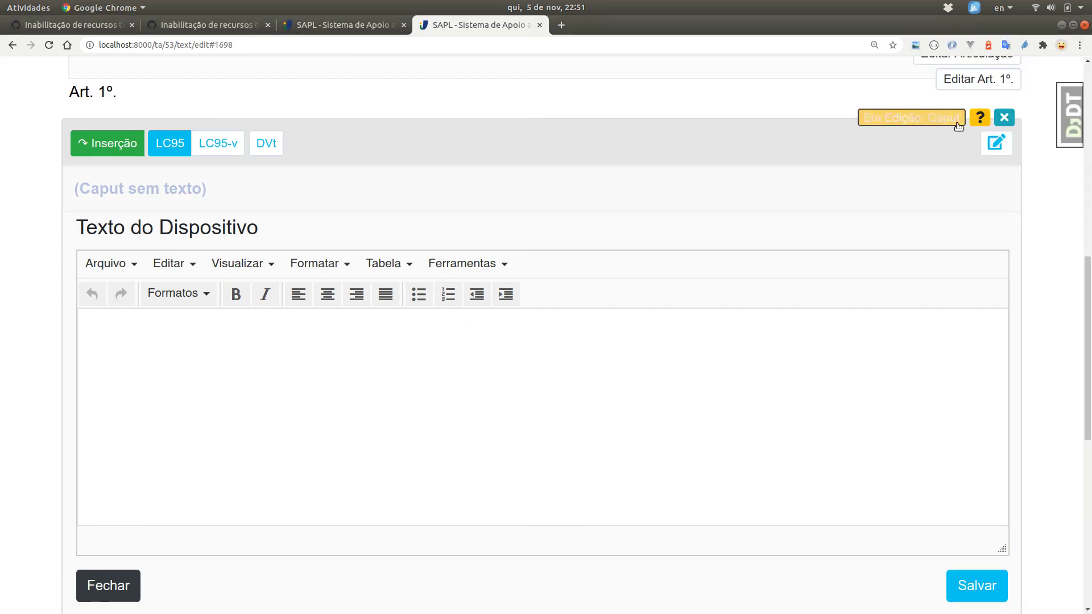
pyautogui.click(1004, 153)
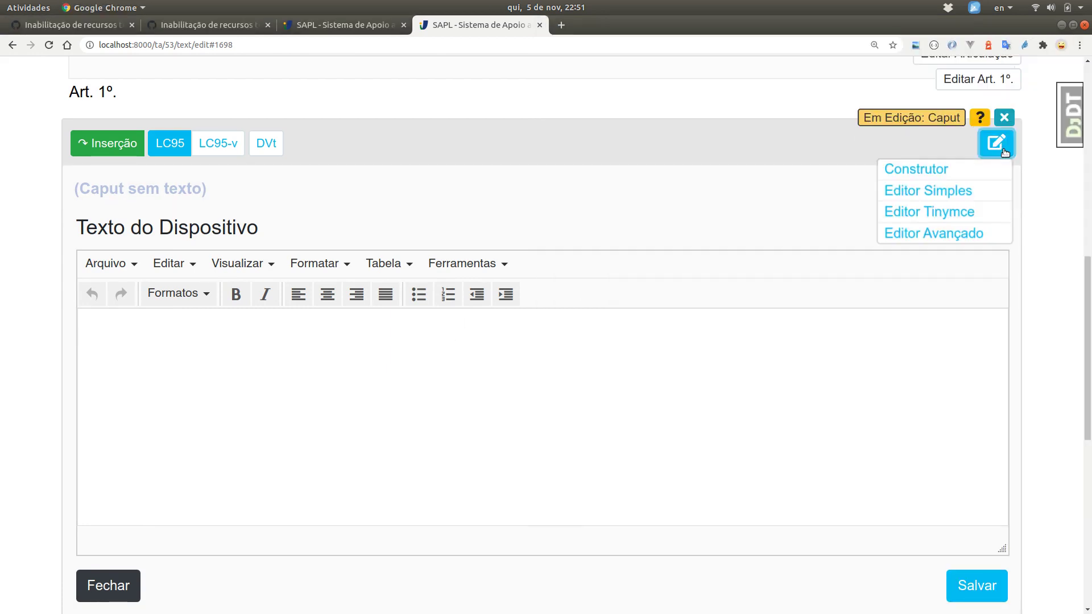
pyautogui.click(935, 200)
pyautogui.click(619, 302)
pyautogui.hotkey('ctrl', 'v')
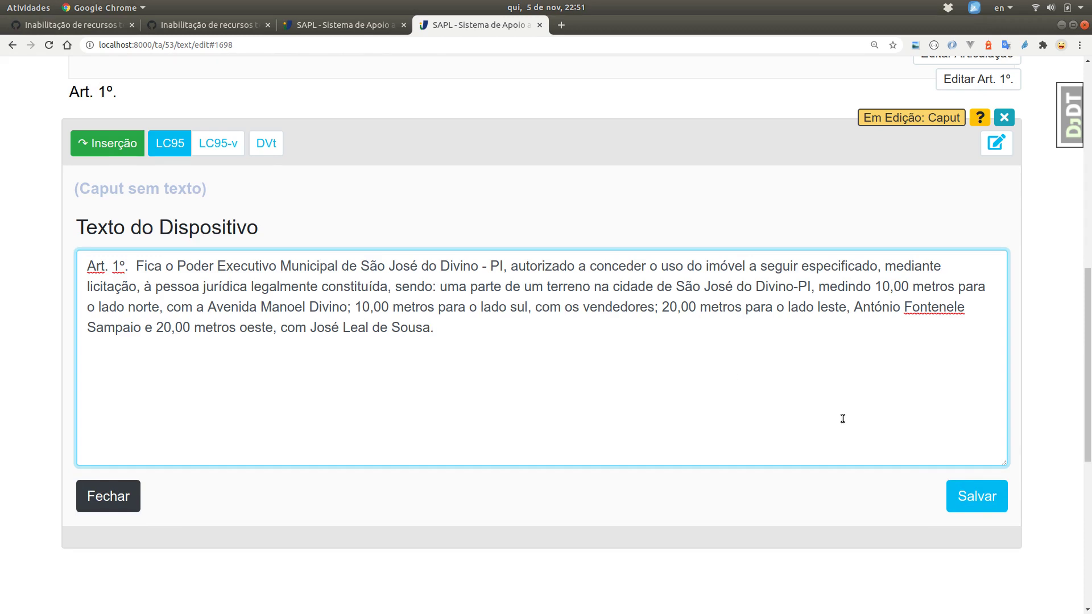
pyautogui.click(970, 492)
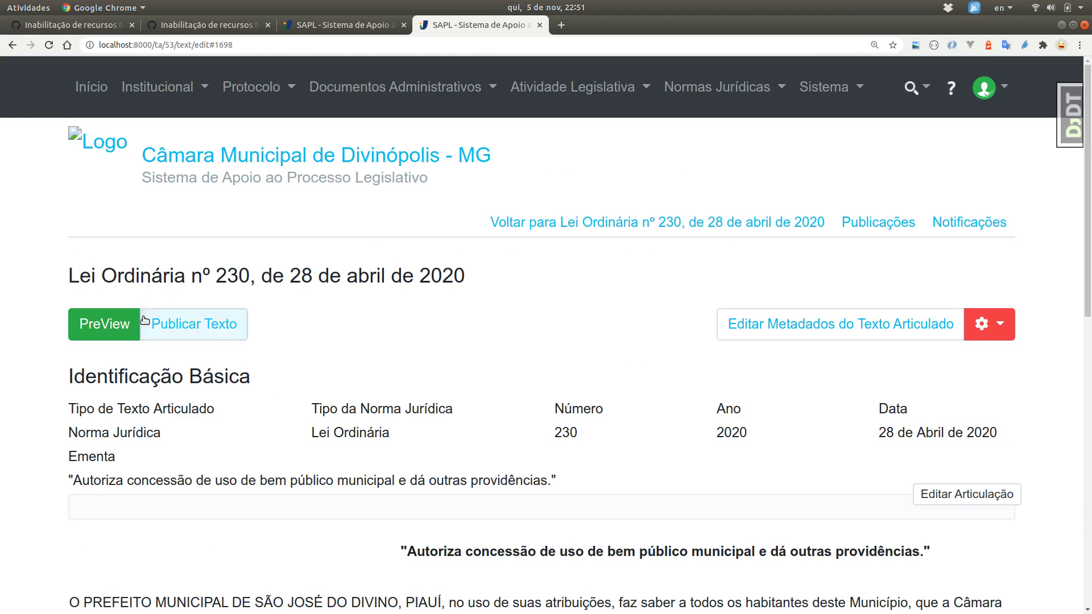
# Preview the articulated text of Lei Ordinária nº 230 and enlarge its font, checking the ementa line's size.
pyautogui.click(120, 321)
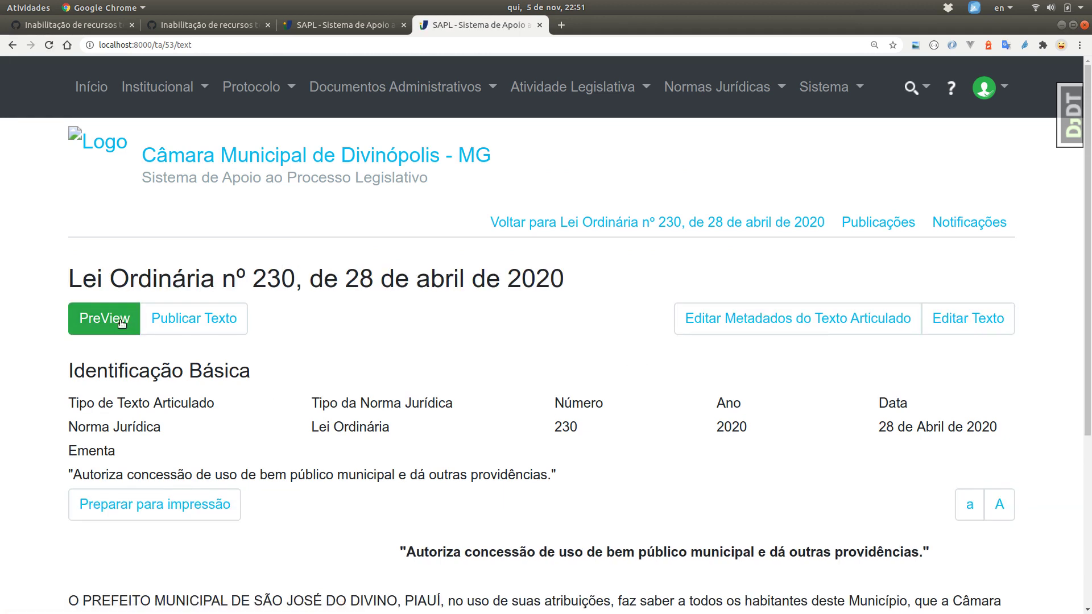
pyautogui.scroll(-5, 618, 557)
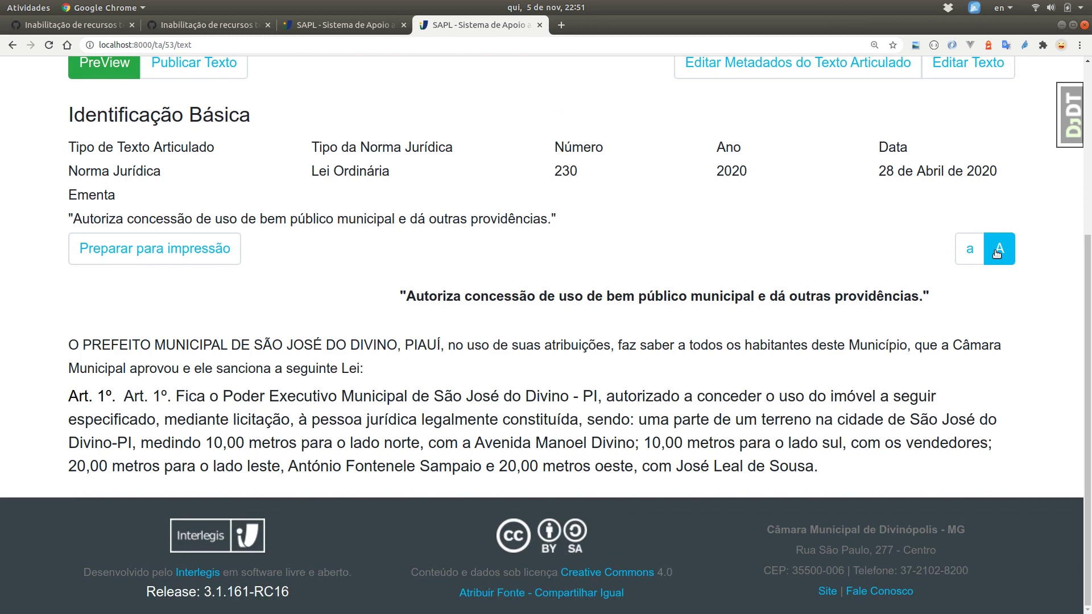
pyautogui.click(996, 254)
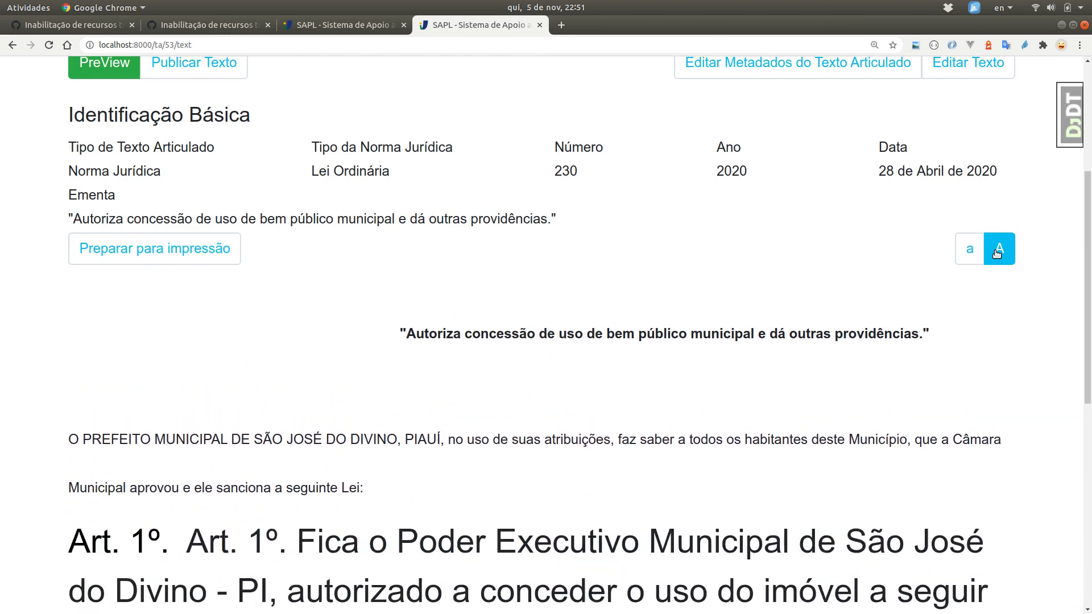
pyautogui.moveTo(504, 340); pyautogui.dragTo(802, 341)
pyautogui.click(801, 341)
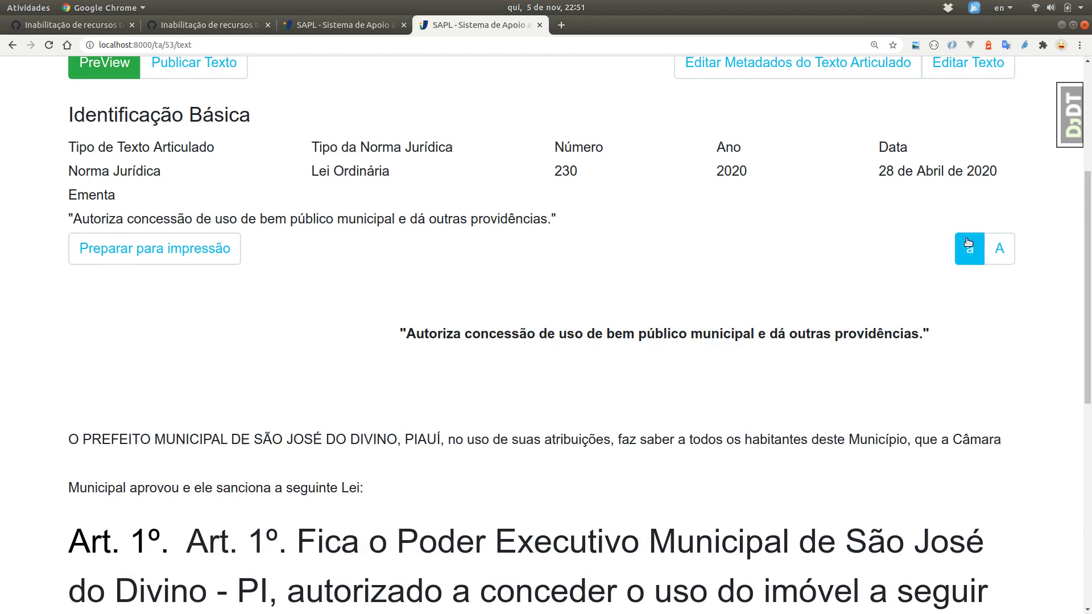
# Reduce the preview's font size and enlarge it again, comparing the Art. 1º text with the ementa and preamble paragraphs.
pyautogui.click(969, 253)
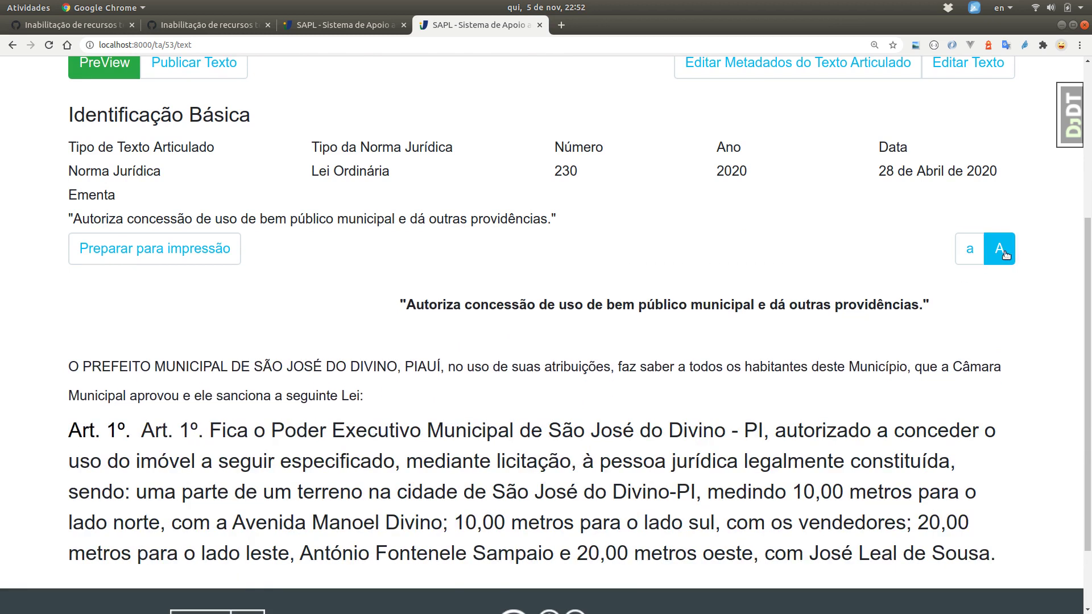
pyautogui.click(1005, 255)
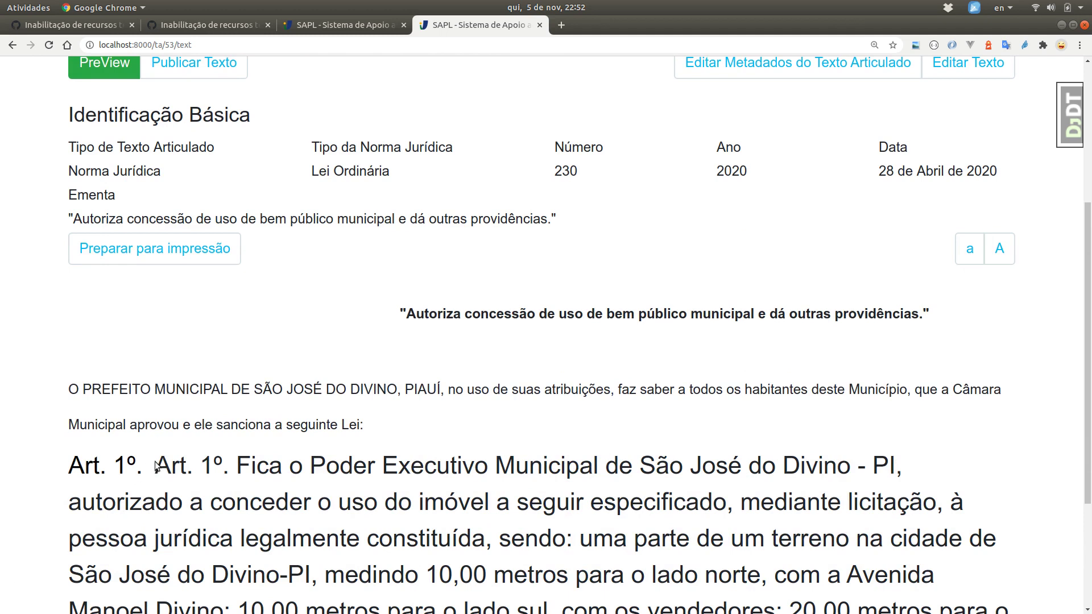
pyautogui.moveTo(156, 466); pyautogui.dragTo(256, 468)
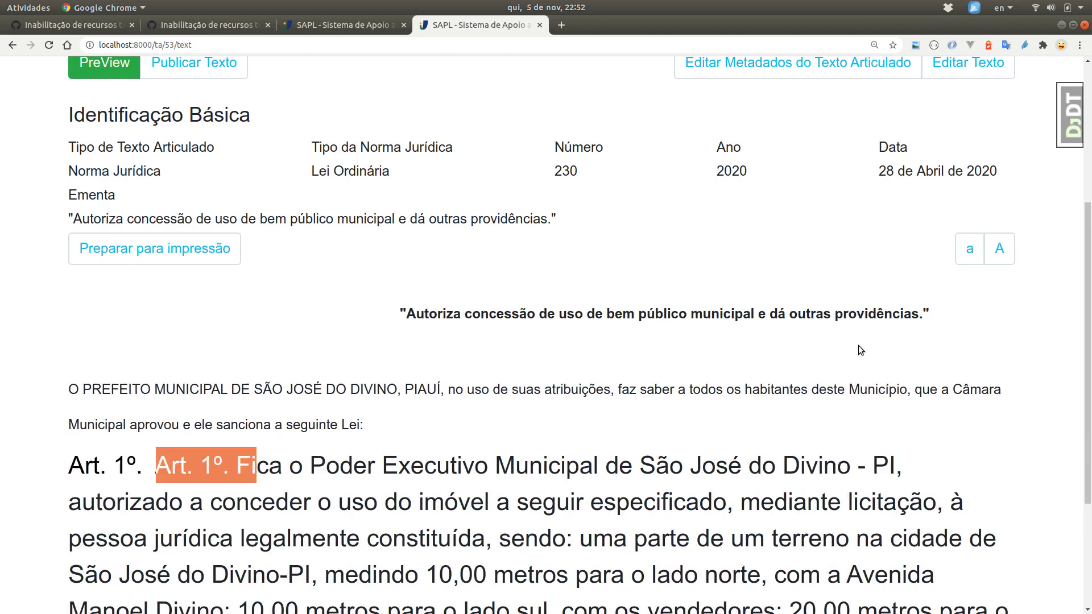
pyautogui.click(737, 389)
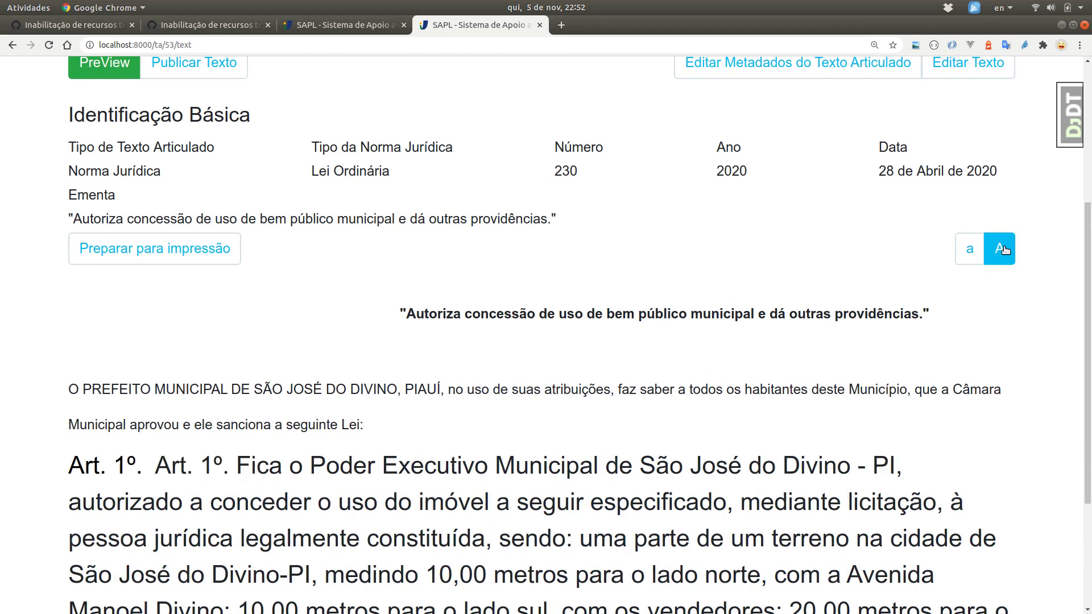
pyautogui.click(1004, 250)
pyautogui.click(1004, 250)
pyautogui.scroll(-4, 724, 467)
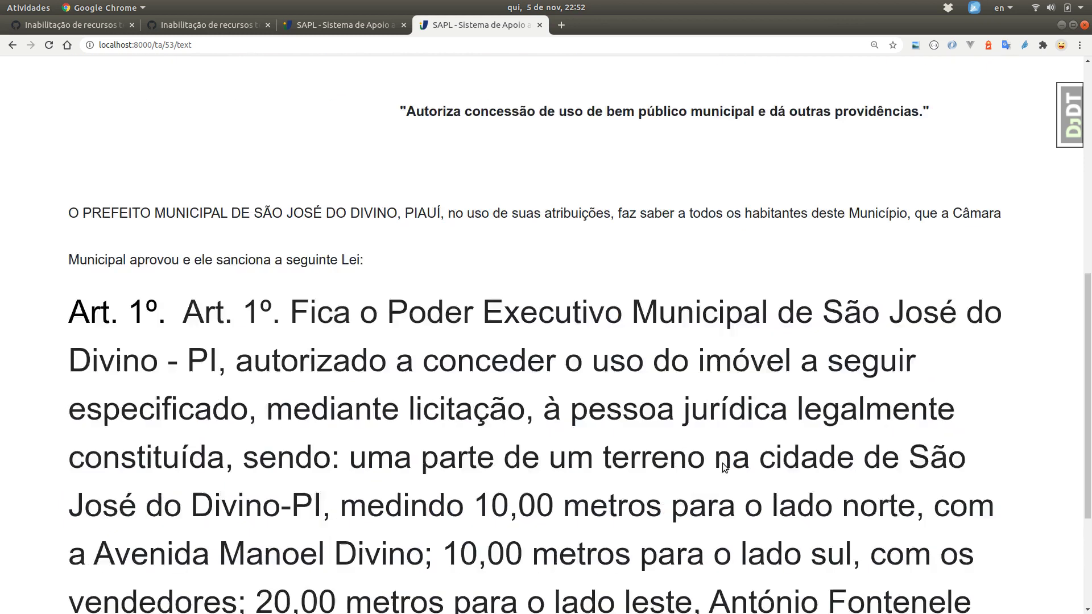
pyautogui.scroll(4, 724, 467)
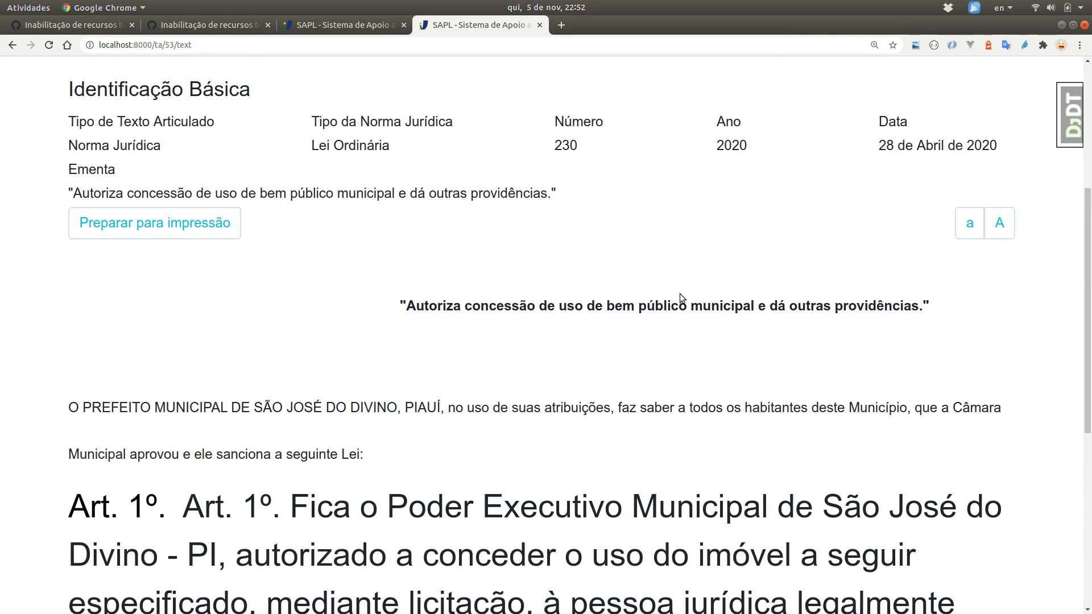
# Compare the local law preview with the source text in Writer and with the published law on the São José do Divino site.
pyautogui.hotkey('alt', 'Tab')
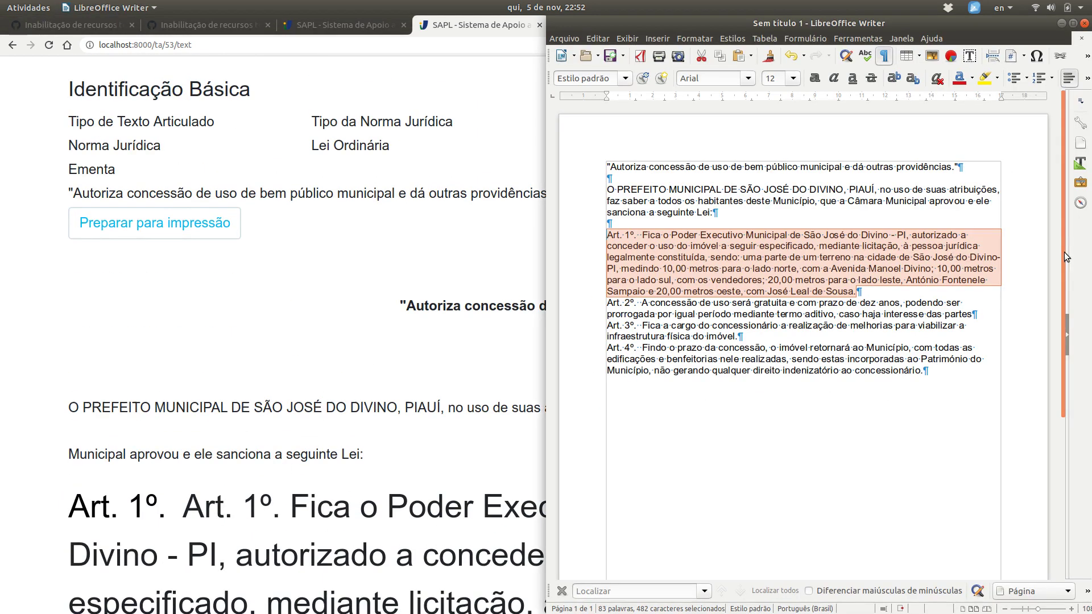
pyautogui.click(826, 240)
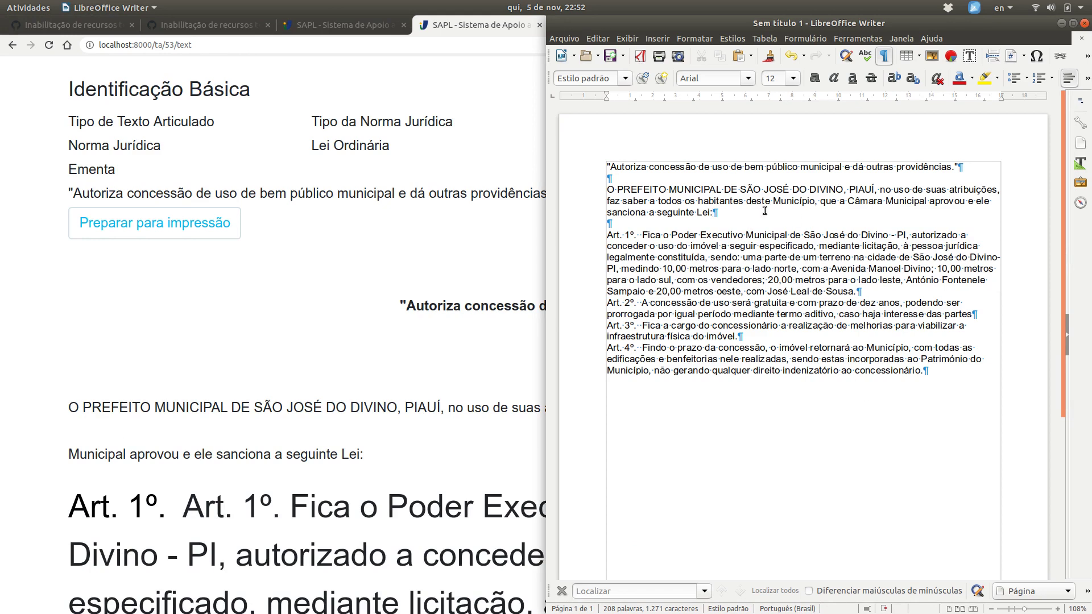
pyautogui.click(423, 436)
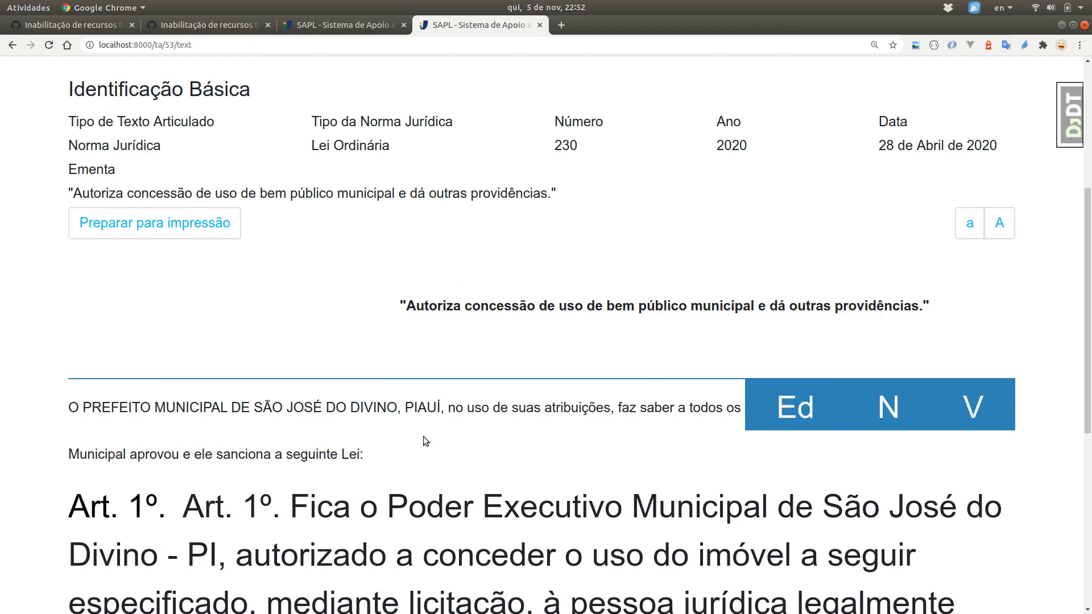
pyautogui.click(353, 30)
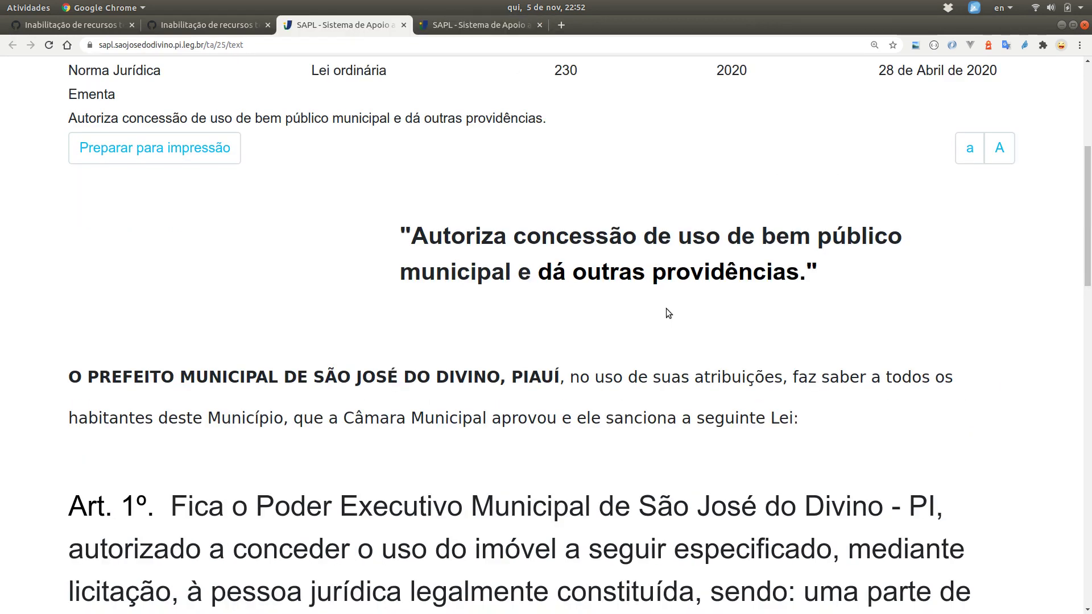
pyautogui.click(501, 32)
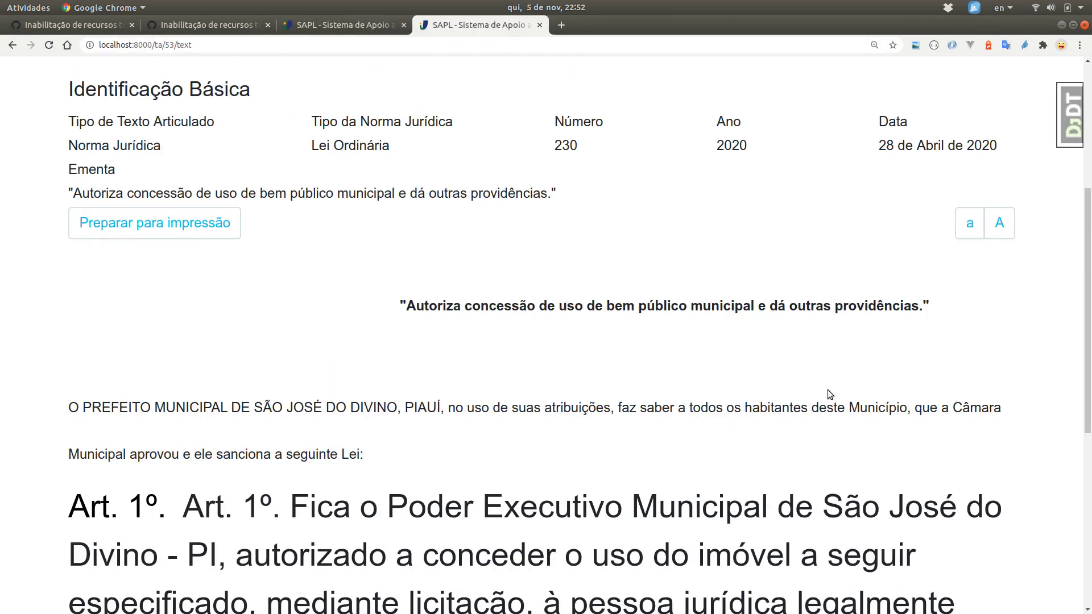
# Open the preamble's Texto Não Estruturado provision from the preview, examine the font-family and font-size span tags in its source, and save it.
pyautogui.moveTo(924, 413)
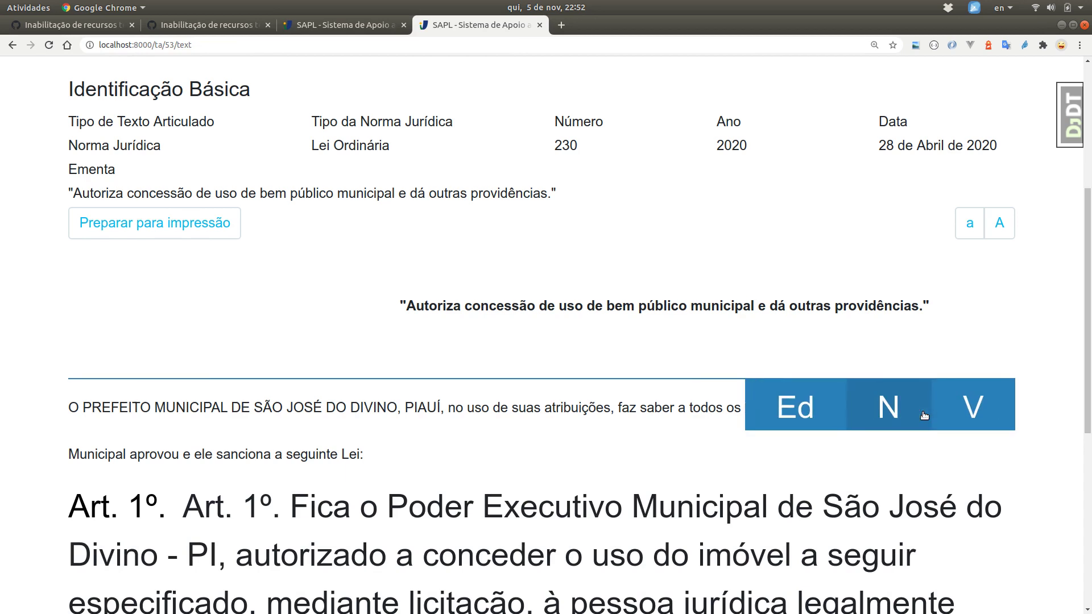
pyautogui.click(789, 410)
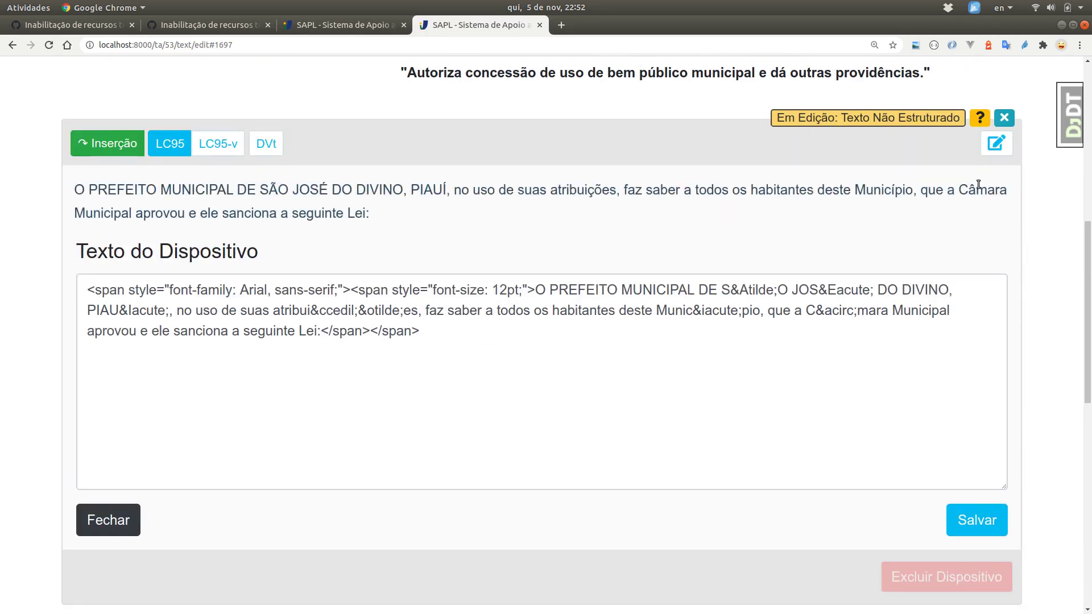
pyautogui.click(996, 147)
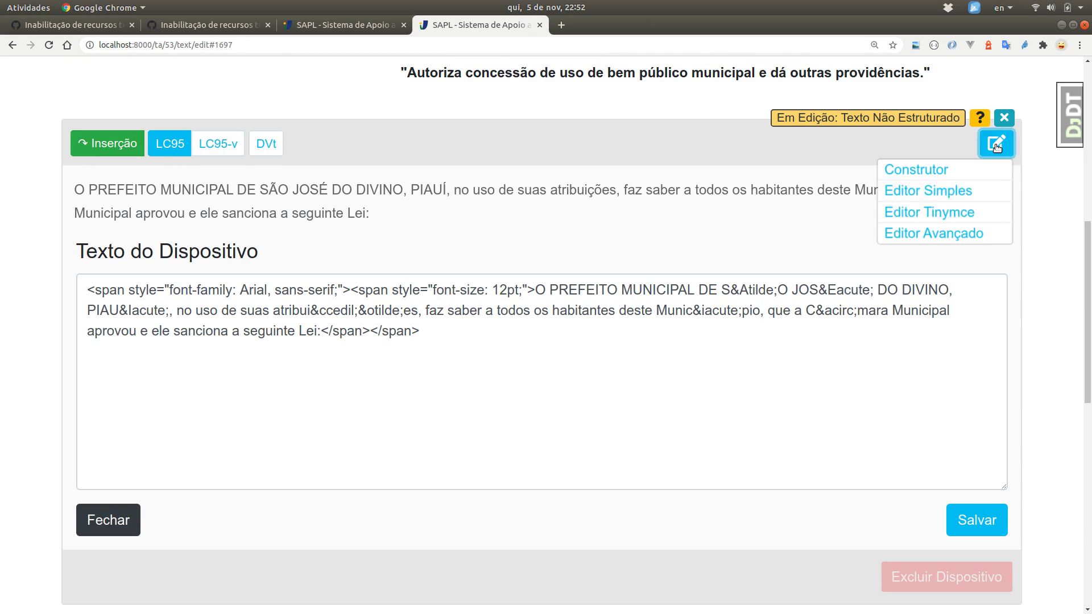
pyautogui.click(639, 325)
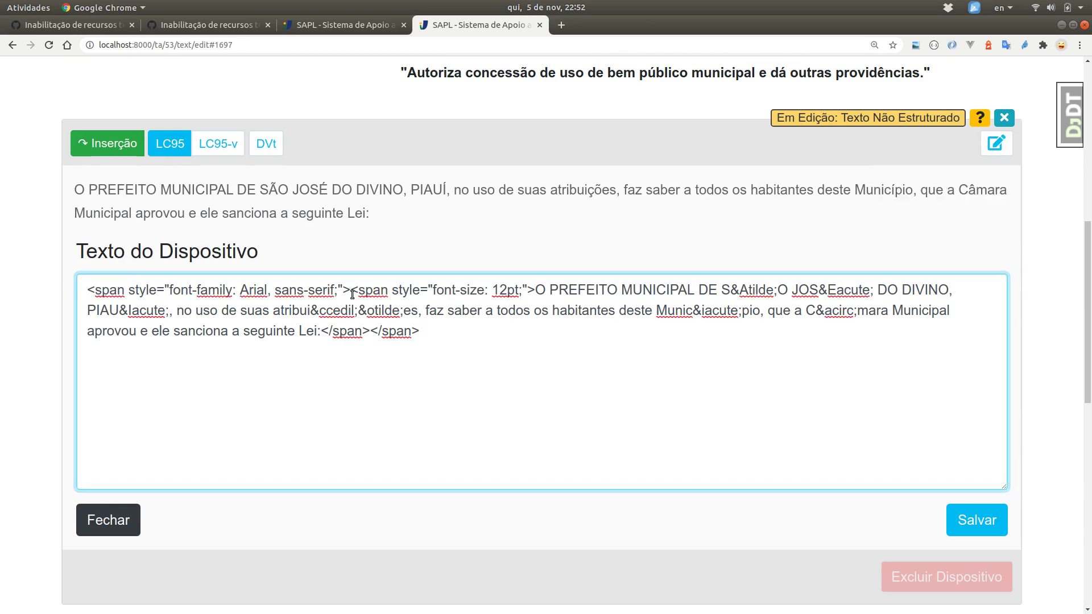
pyautogui.moveTo(352, 291); pyautogui.dragTo(95, 267)
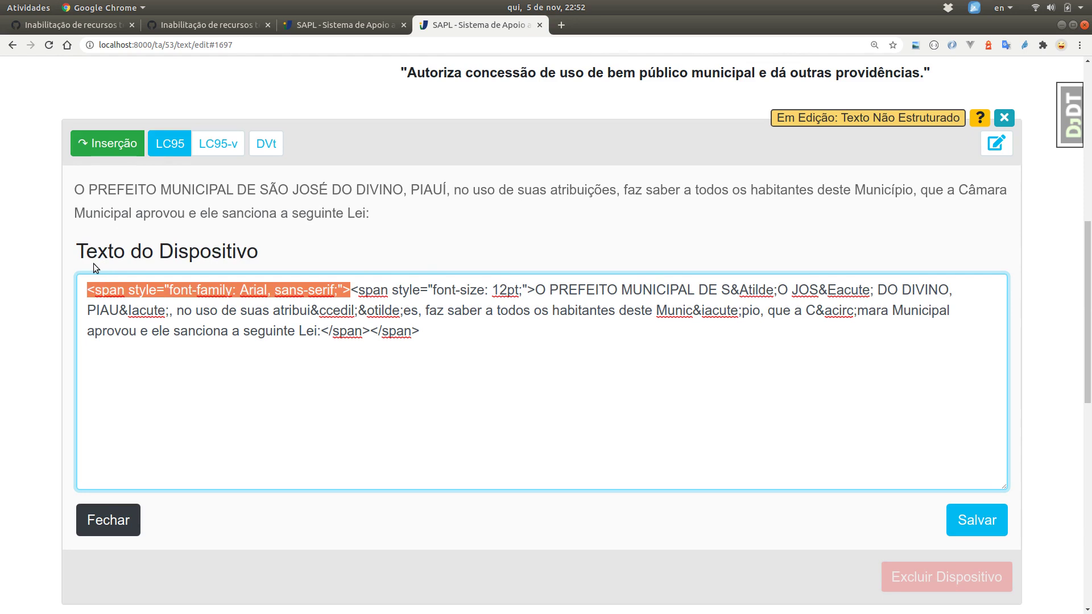
pyautogui.click(484, 310)
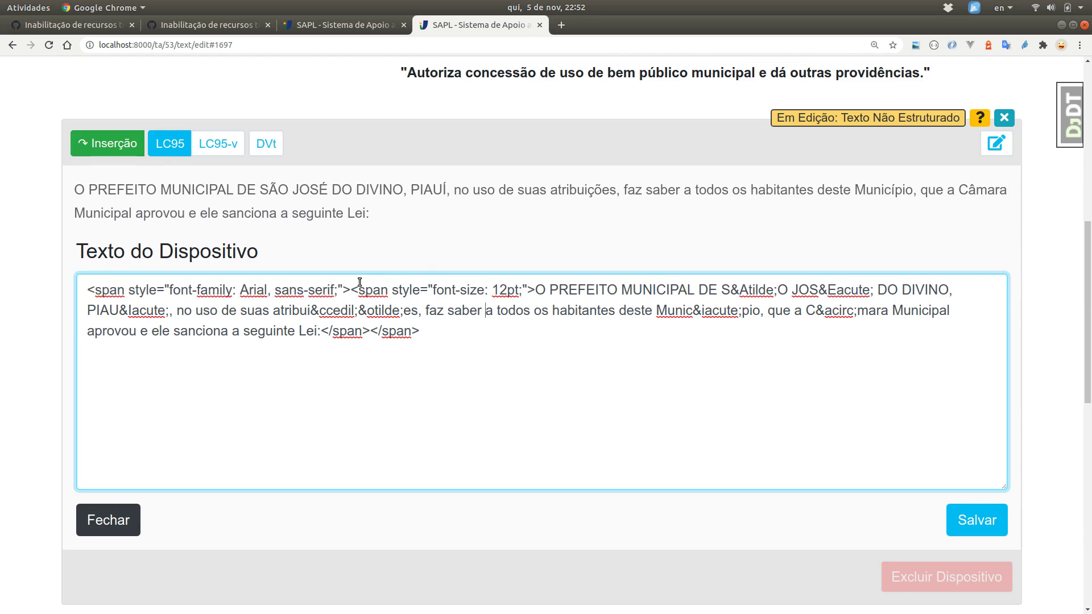
pyautogui.moveTo(351, 289); pyautogui.dragTo(538, 282)
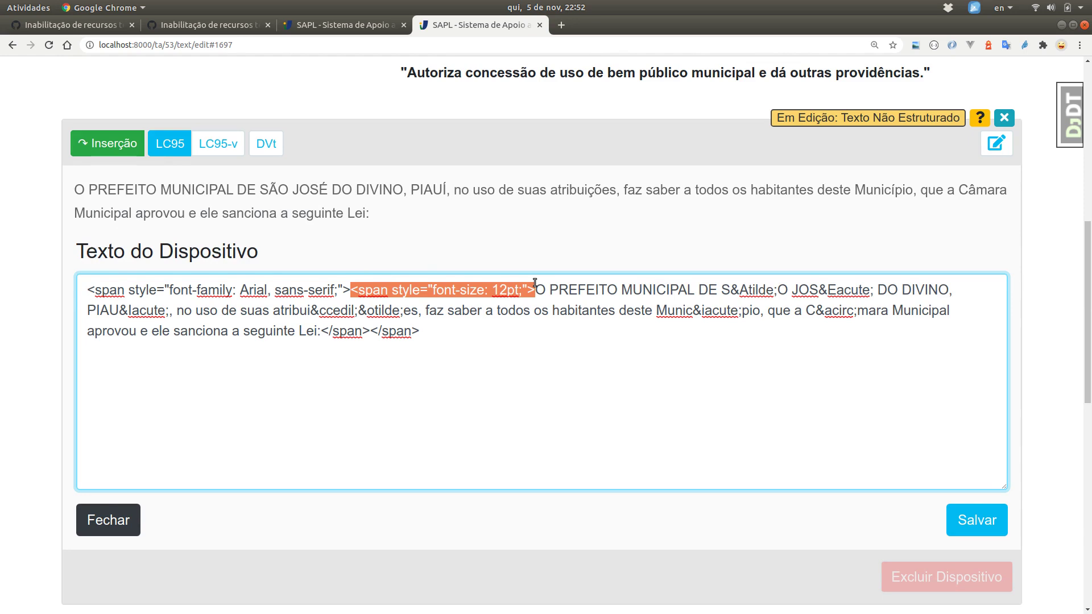
pyautogui.moveTo(693, 312); pyautogui.dragTo(895, 312)
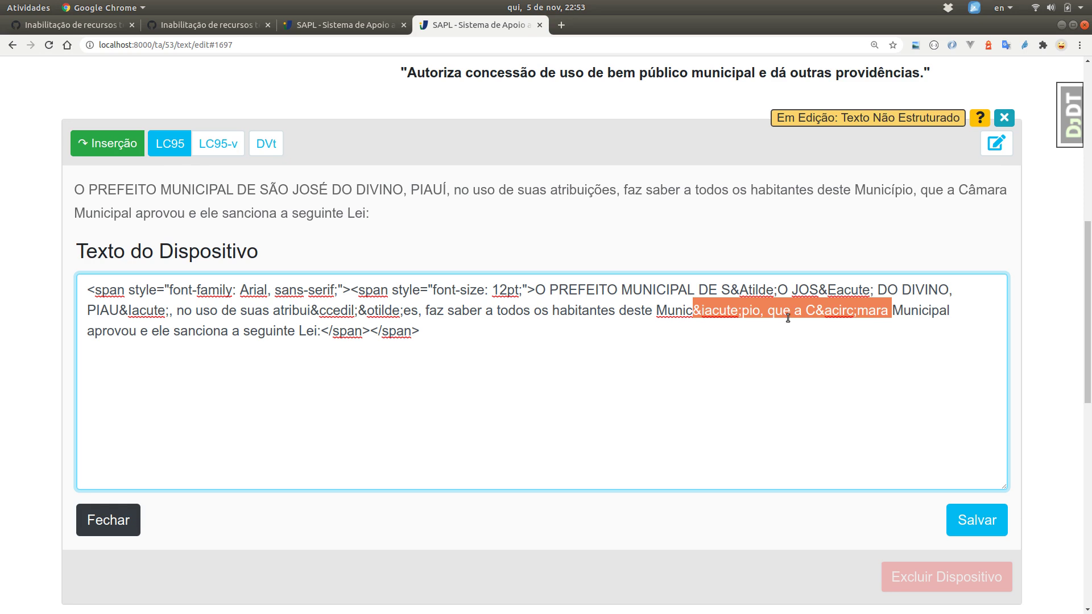
pyautogui.click(719, 317)
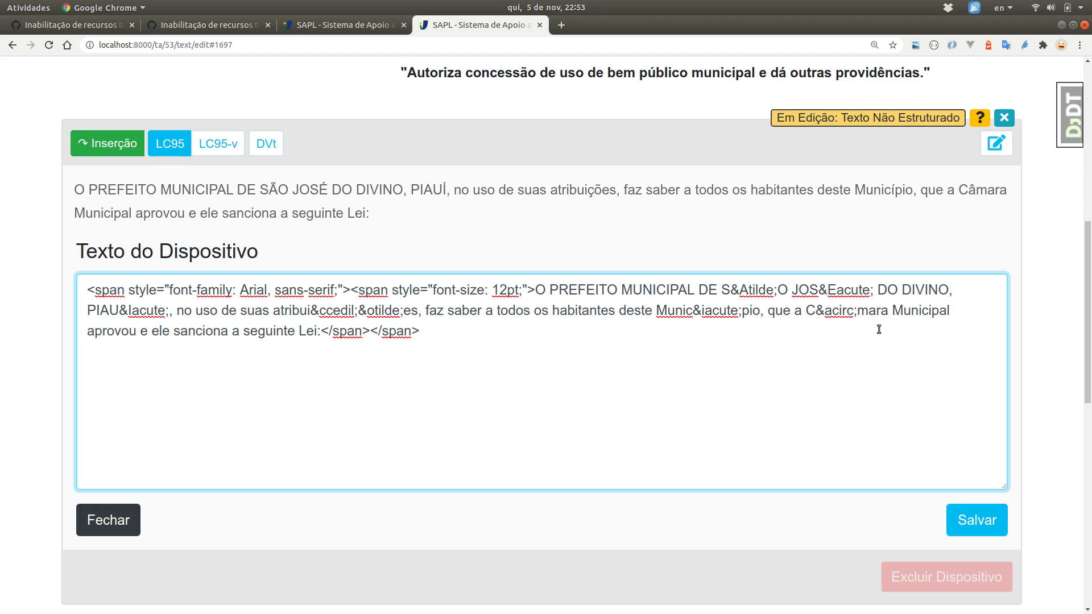
pyautogui.click(974, 521)
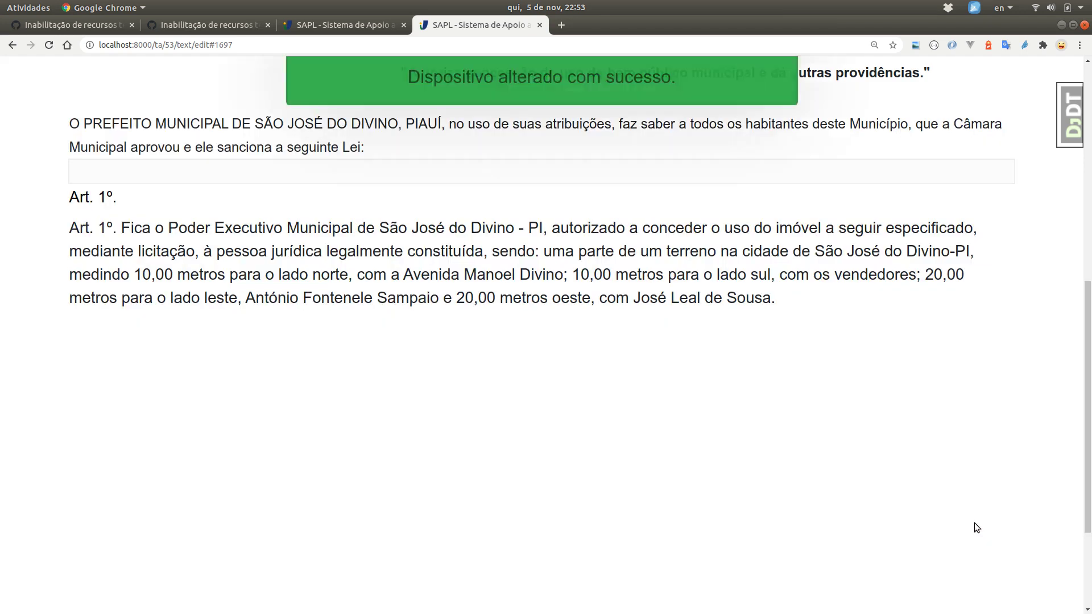
# Check the ementa and preamble paragraphs in the Writer document against the law's text in the SAPL editor.
pyautogui.scroll(5, 415, 205)
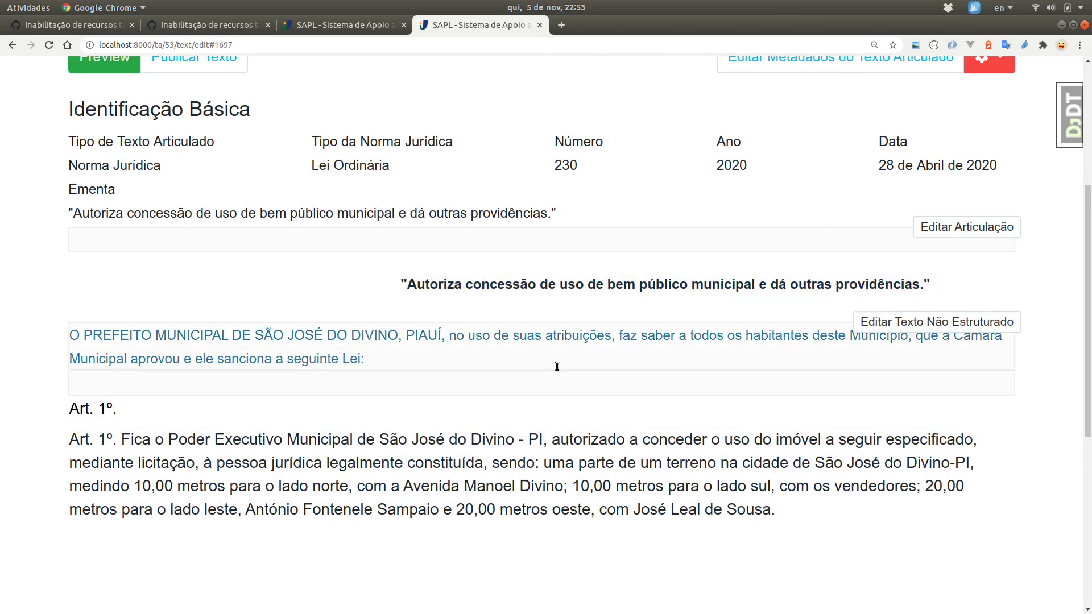
pyautogui.hotkey('alt', 'Tab')
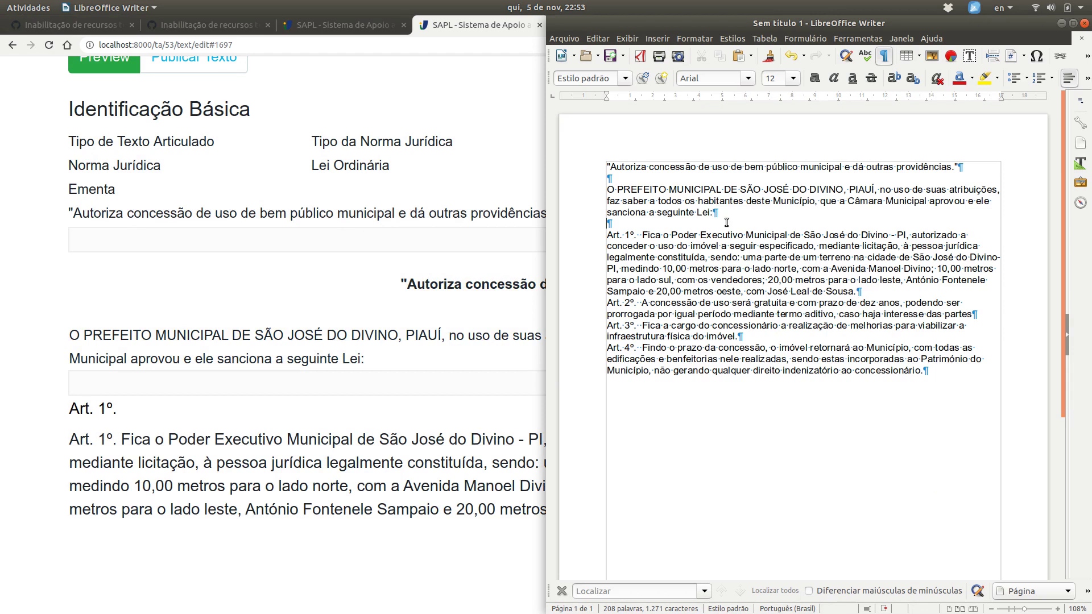
pyautogui.moveTo(726, 221); pyautogui.dragTo(589, 160)
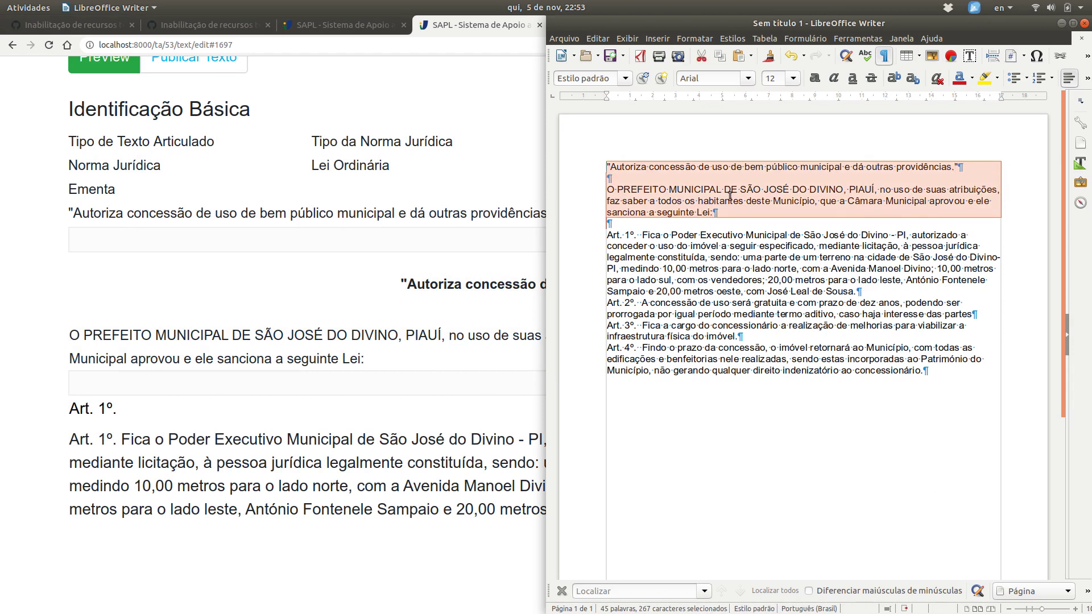
pyautogui.click(484, 361)
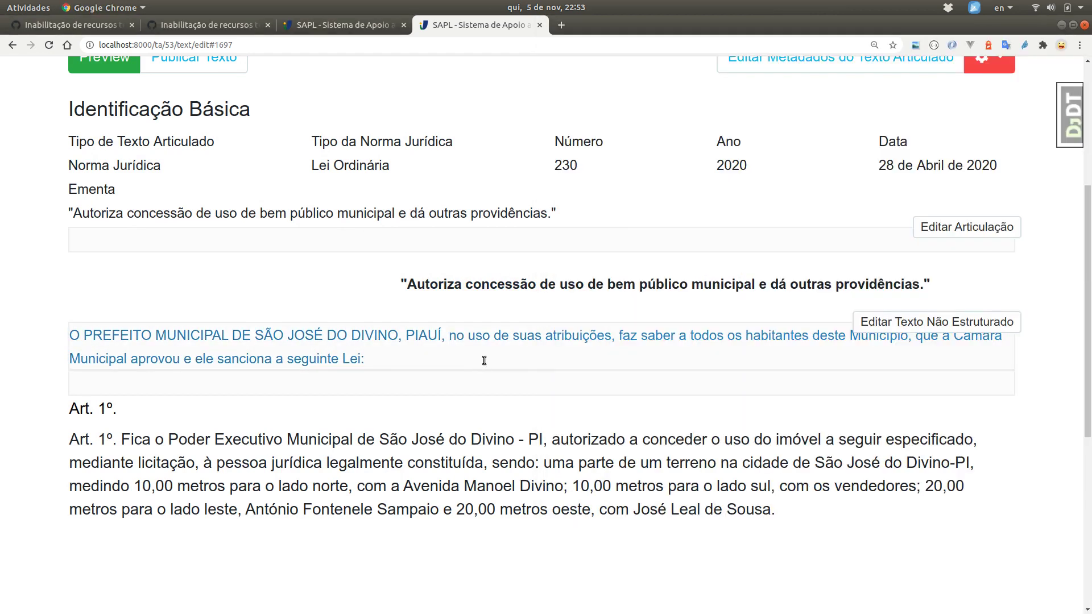
# Open the preamble's Texto Não Estruturado provision for editing and examine the font-size value in its span tag.
pyautogui.click(876, 321)
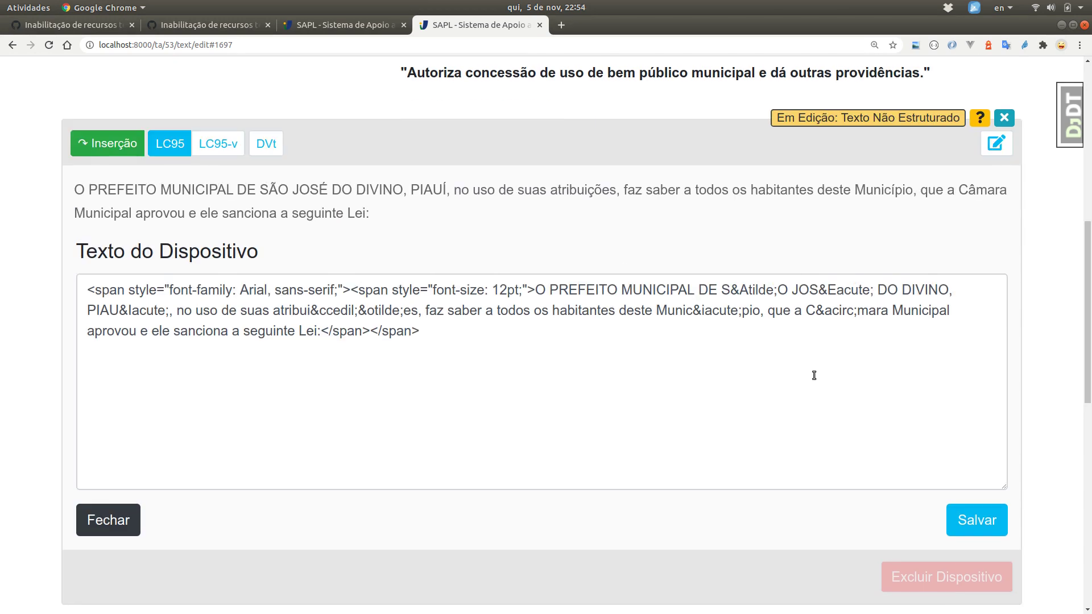
pyautogui.click(510, 291)
pyautogui.doubleClick(510, 292)
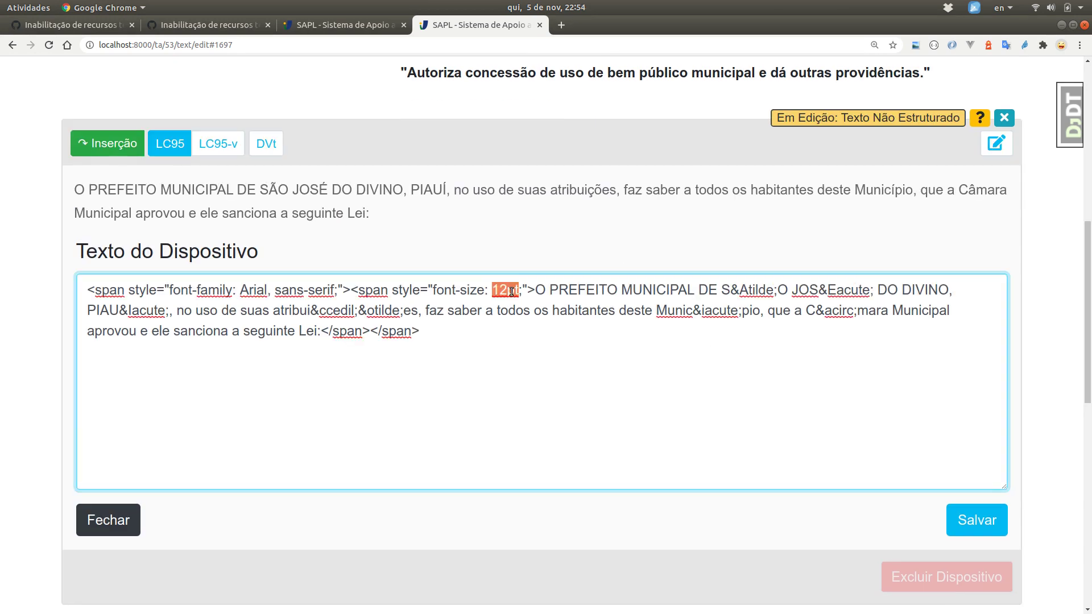
pyautogui.click(464, 292)
# Switch the preamble provision to the Tinymce editor and delete all of its text.
pyautogui.click(998, 140)
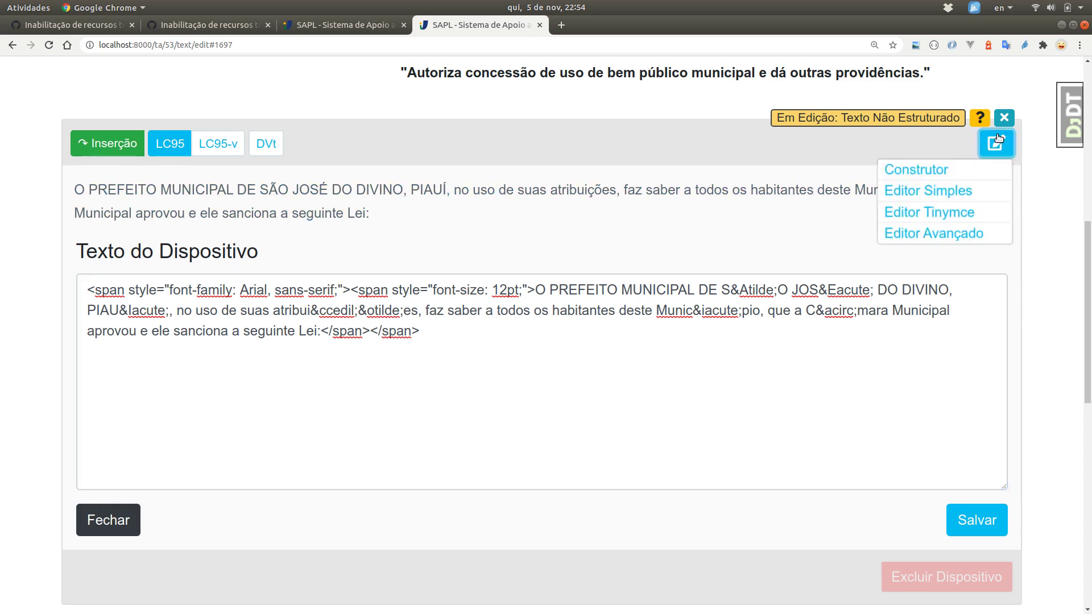
pyautogui.click(920, 213)
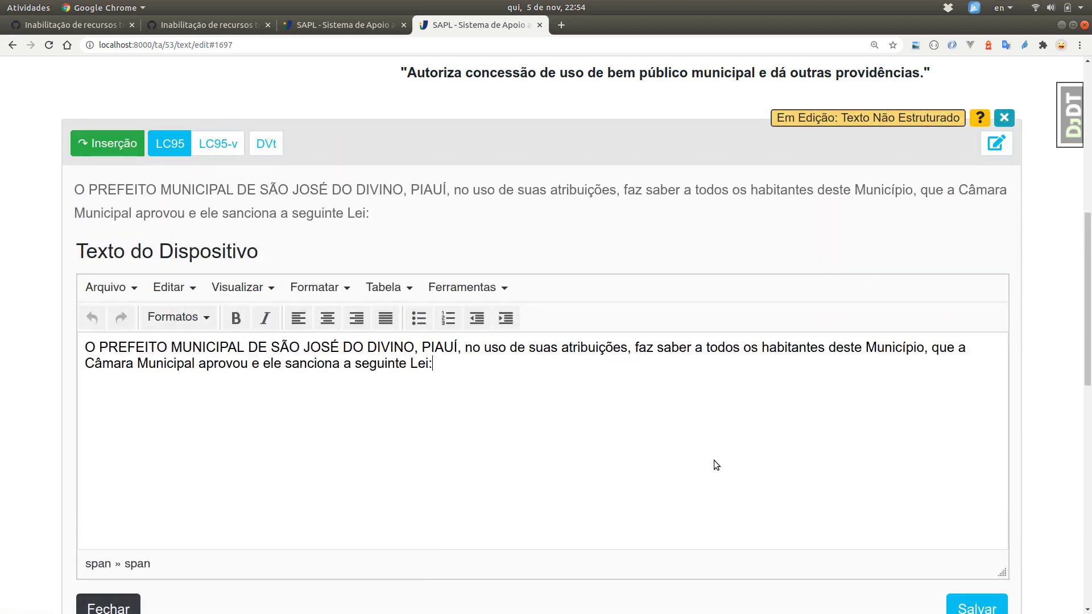
pyautogui.hotkey('ctrl', 'a')
pyautogui.press('Delete')
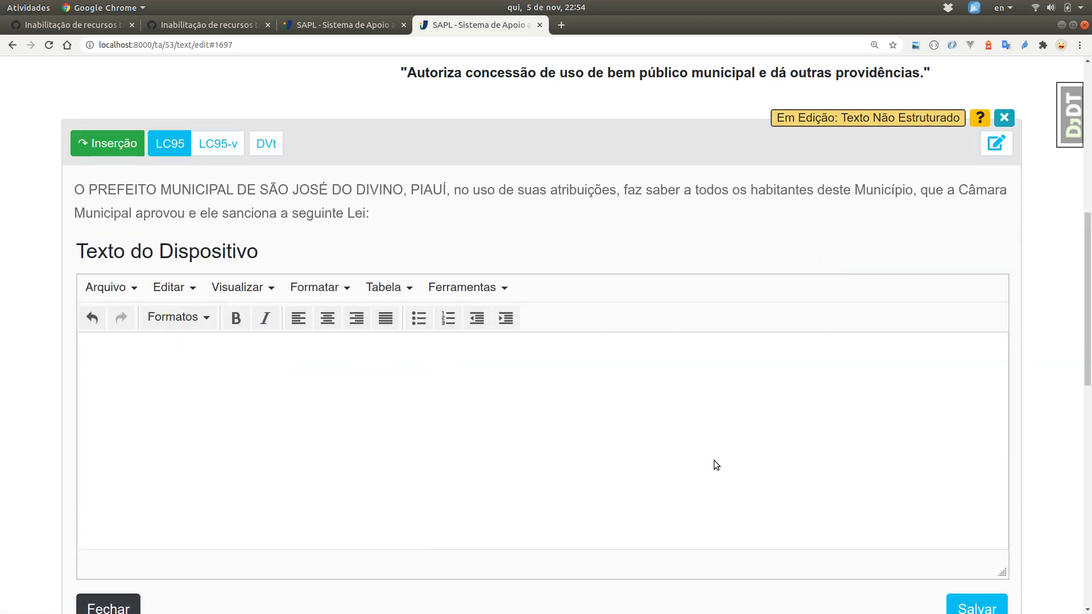
# Copy the preamble paragraph with the blank line above it from the Writer document and paste it into the empty Tinymce editor.
pyautogui.hotkey('alt', 'Tab')
pyautogui.click(768, 233)
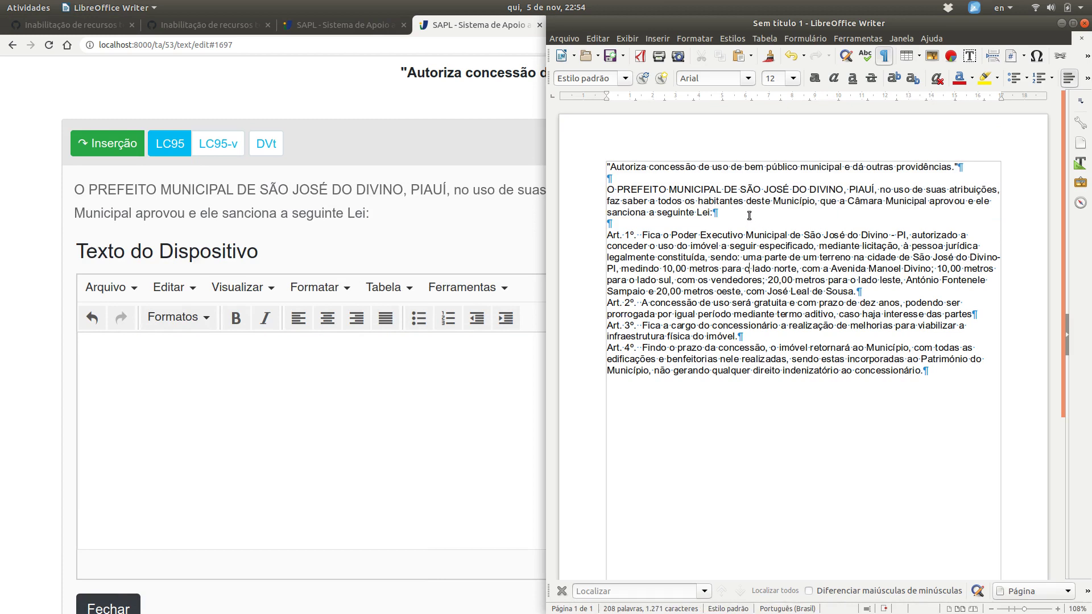
pyautogui.tripleClick(961, 168)
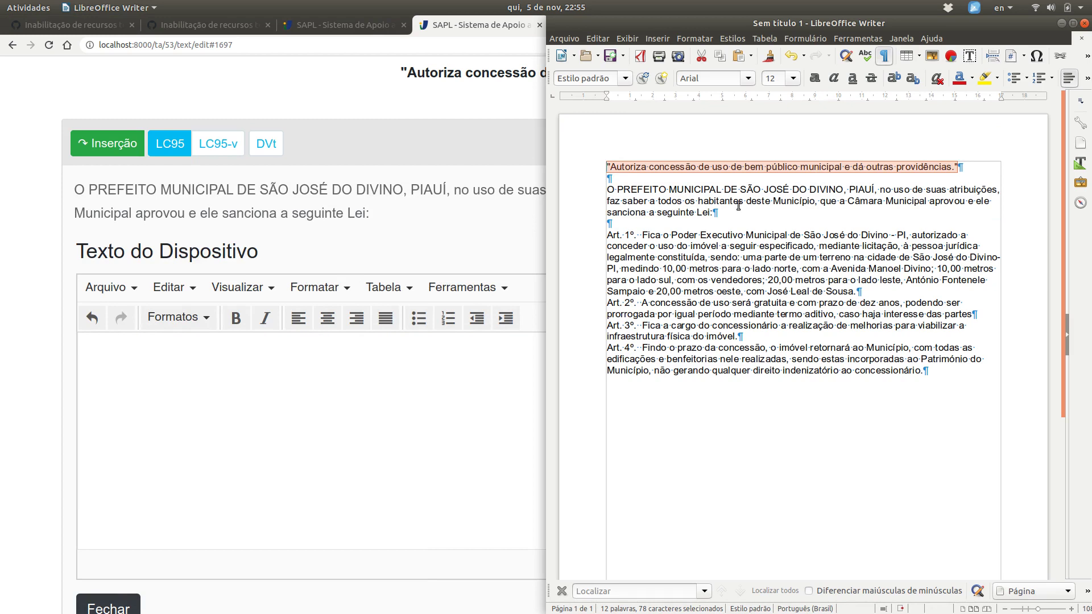
pyautogui.moveTo(739, 215); pyautogui.dragTo(588, 178)
pyautogui.hotkey('ctrl', 'c')
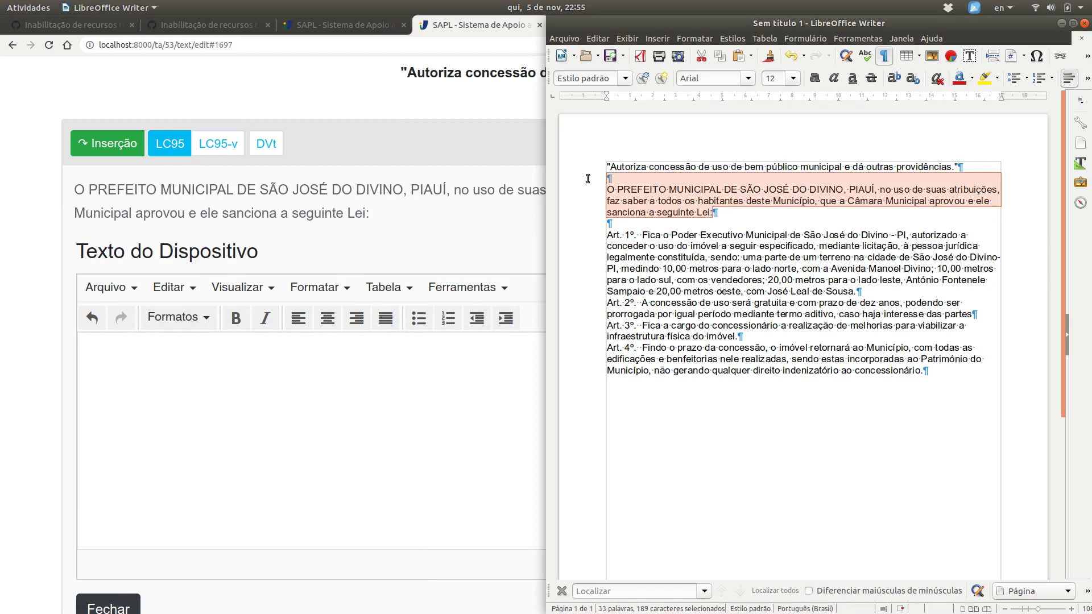
pyautogui.click(459, 401)
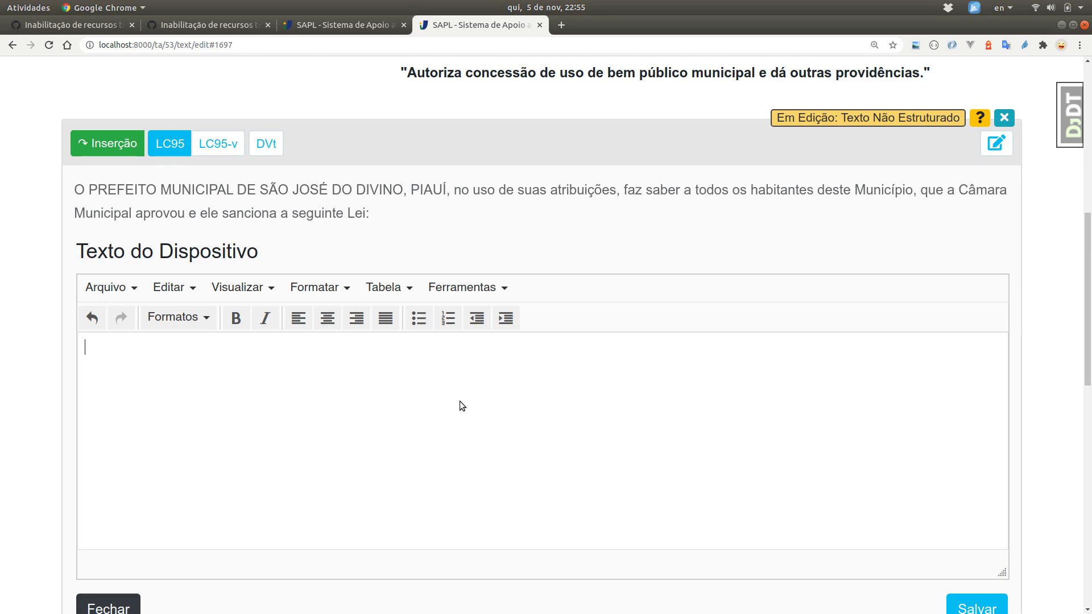
pyautogui.hotkey('ctrl', 'v')
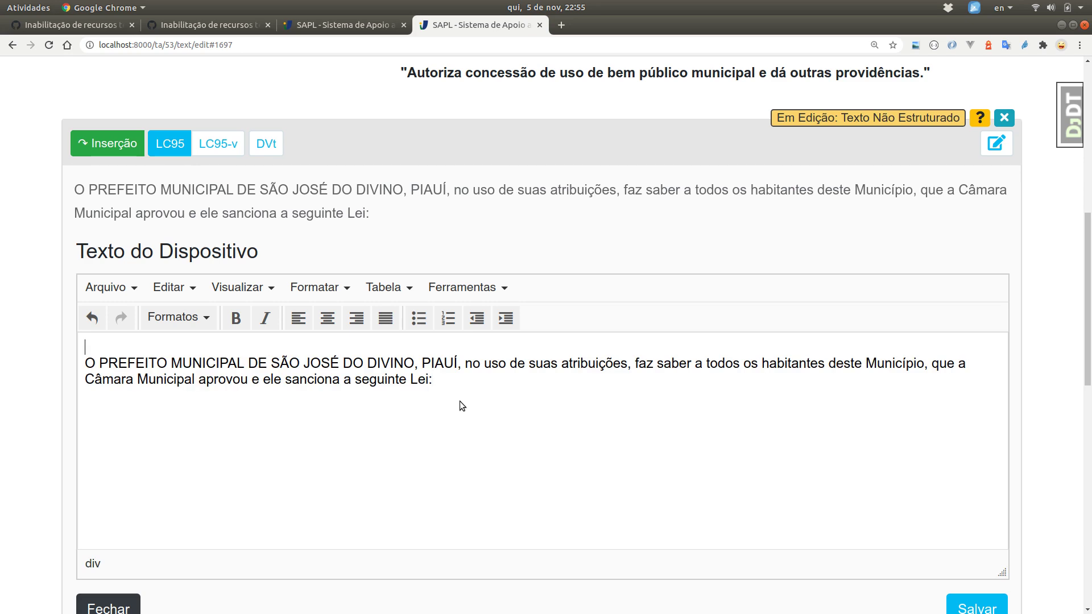
# Remove the blank line above the pasted preamble paragraph and undo the removal.
pyautogui.hotkey('ctrl', 'Home')
pyautogui.press('Delete')
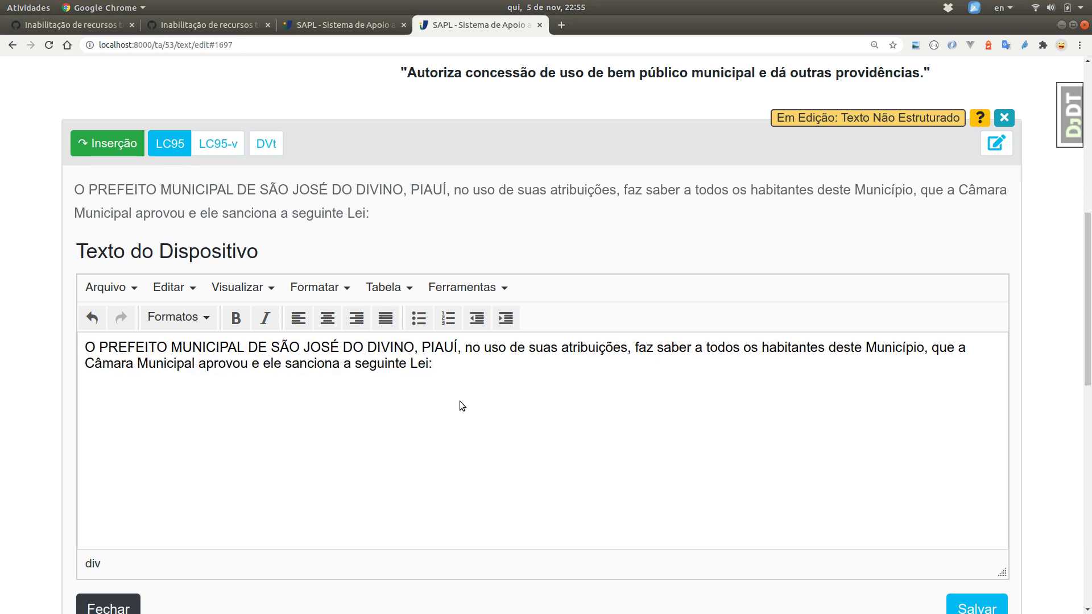
pyautogui.hotkey('ctrl', 'a')
pyautogui.hotkey('ctrl', 'z')
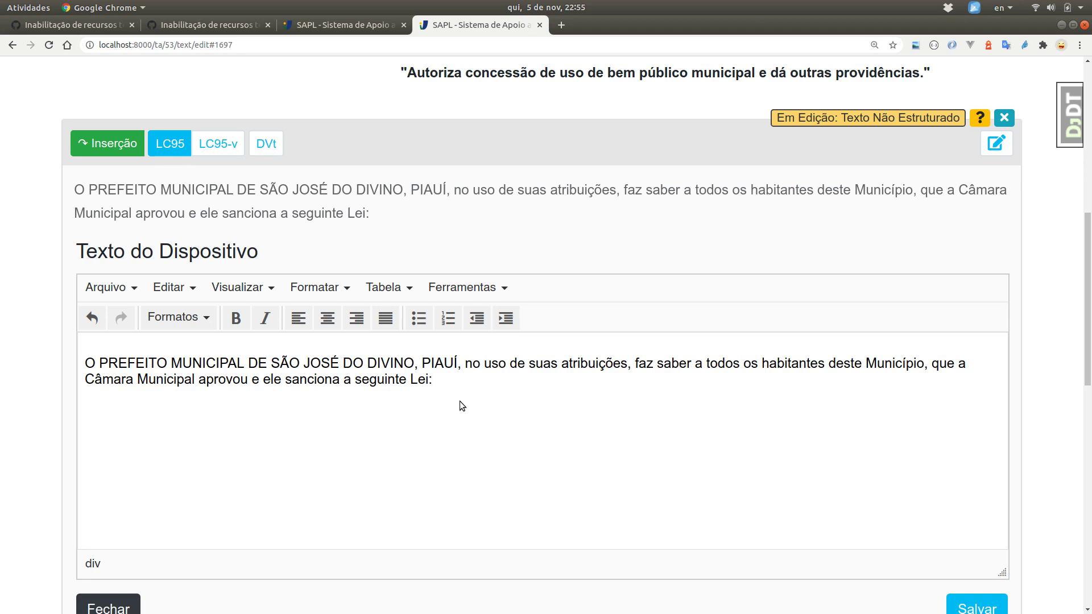
# Inspect the HTML source of the pasted preamble for inline font styles, and return to the editor.
pyautogui.click(461, 287)
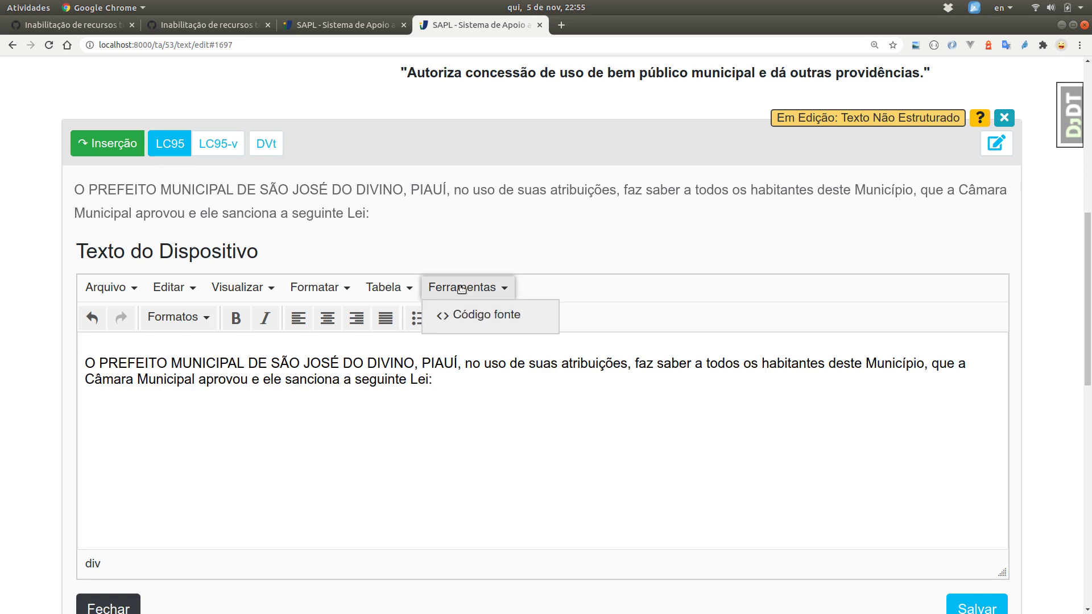
pyautogui.click(467, 314)
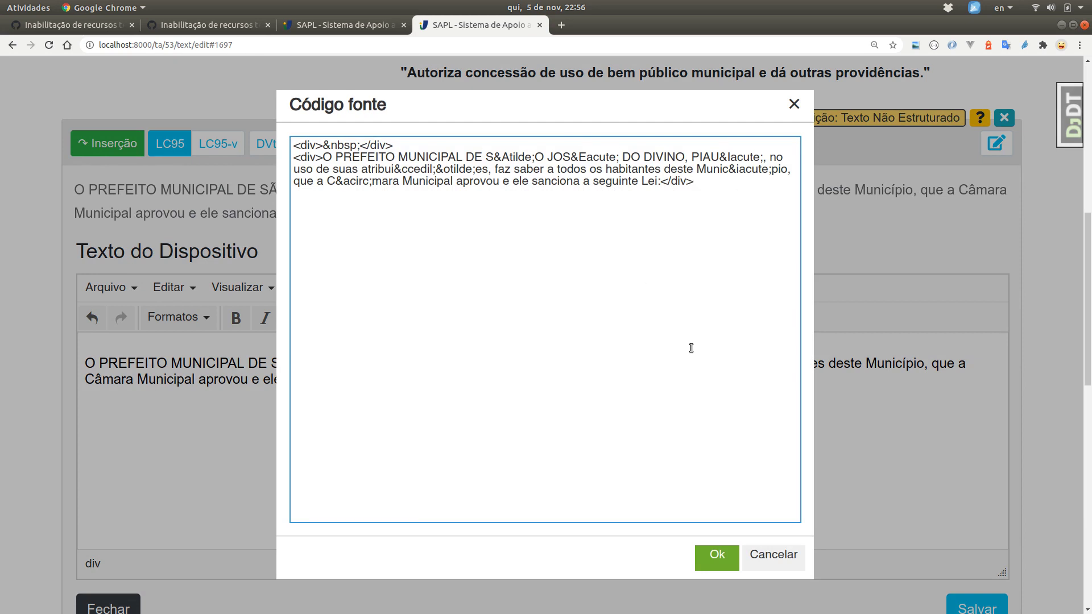
pyautogui.click(716, 555)
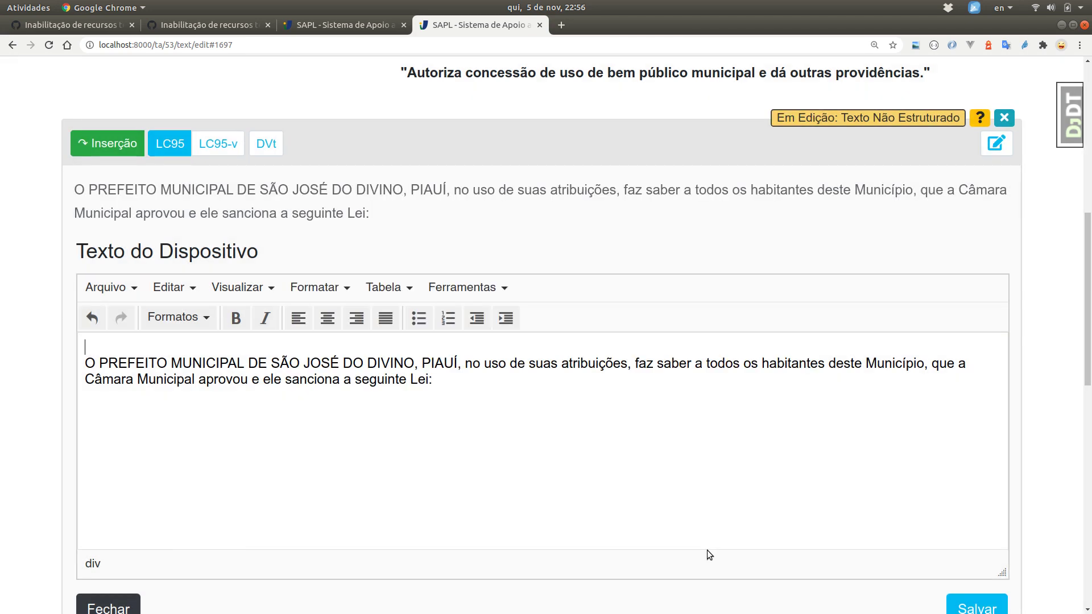
# Check the preamble's formatting in the published law and make "O PREFEITO MUNICIPAL DE SÃO JOSÉ DO DIVINO, PIAUÍ," bold in the local editor.
pyautogui.click(350, 28)
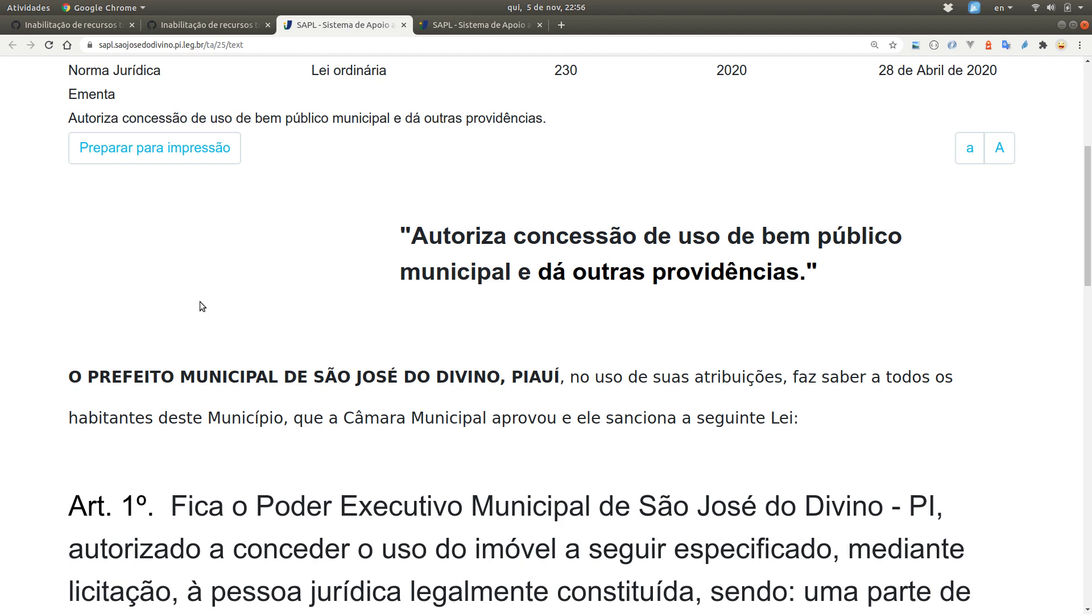
pyautogui.click(465, 25)
pyautogui.click(432, 362)
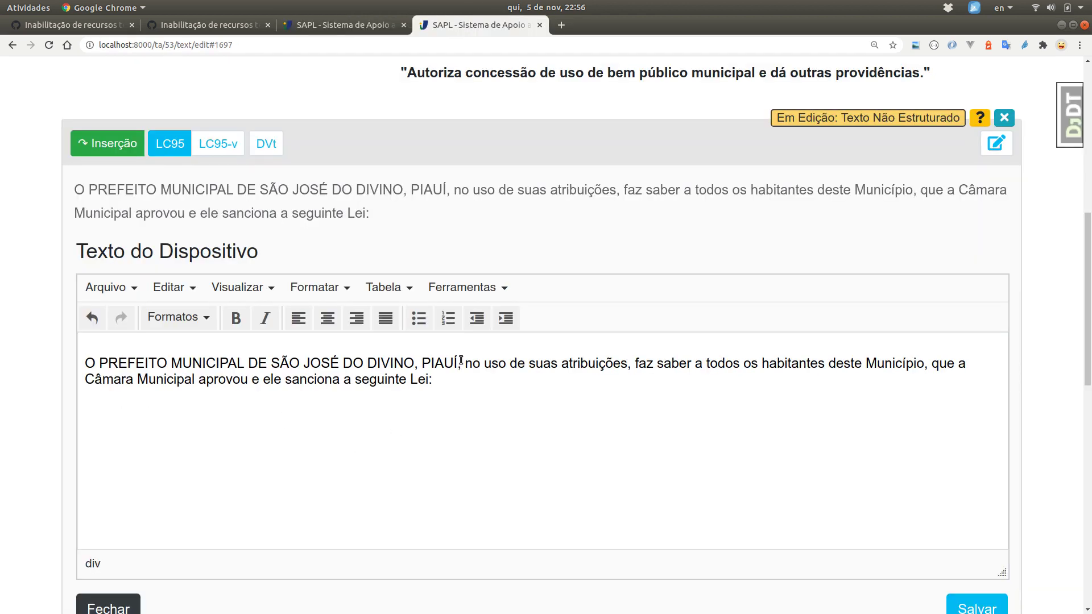
pyautogui.moveTo(461, 362); pyautogui.dragTo(86, 363)
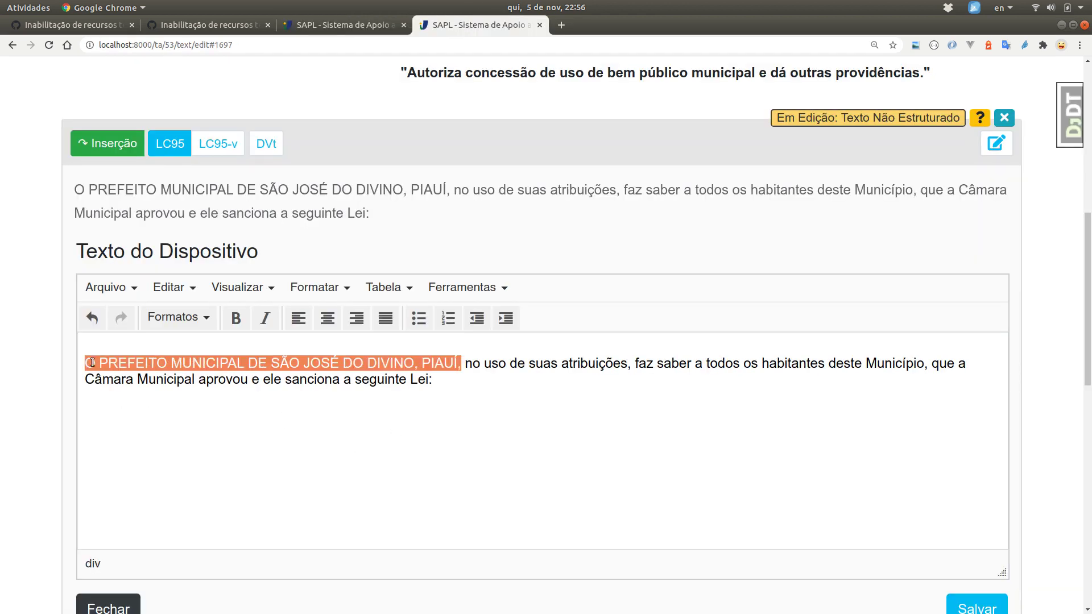
pyautogui.click(234, 318)
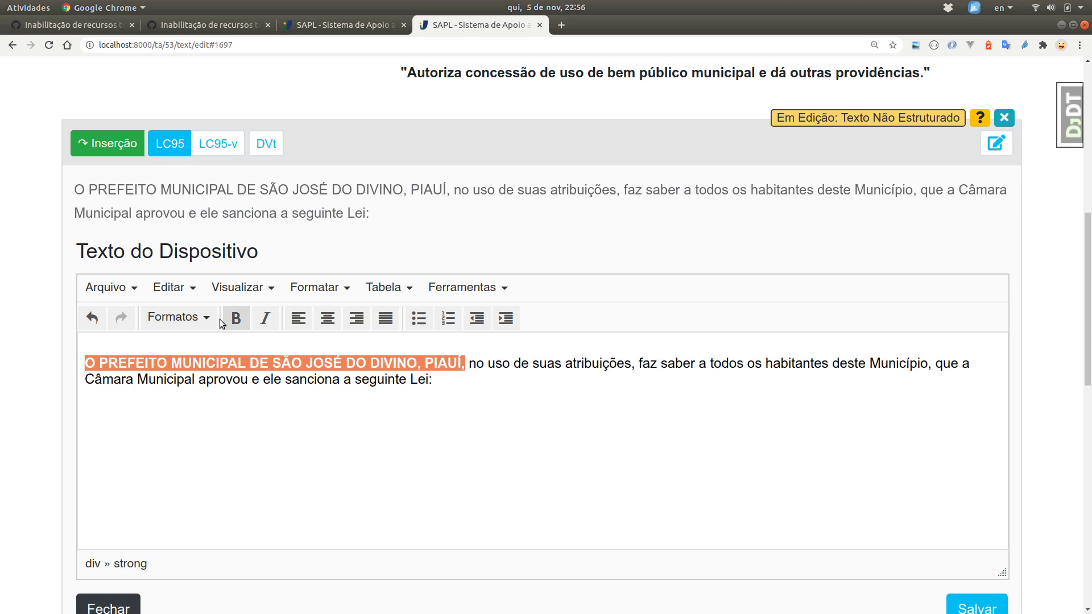
pyautogui.click(211, 323)
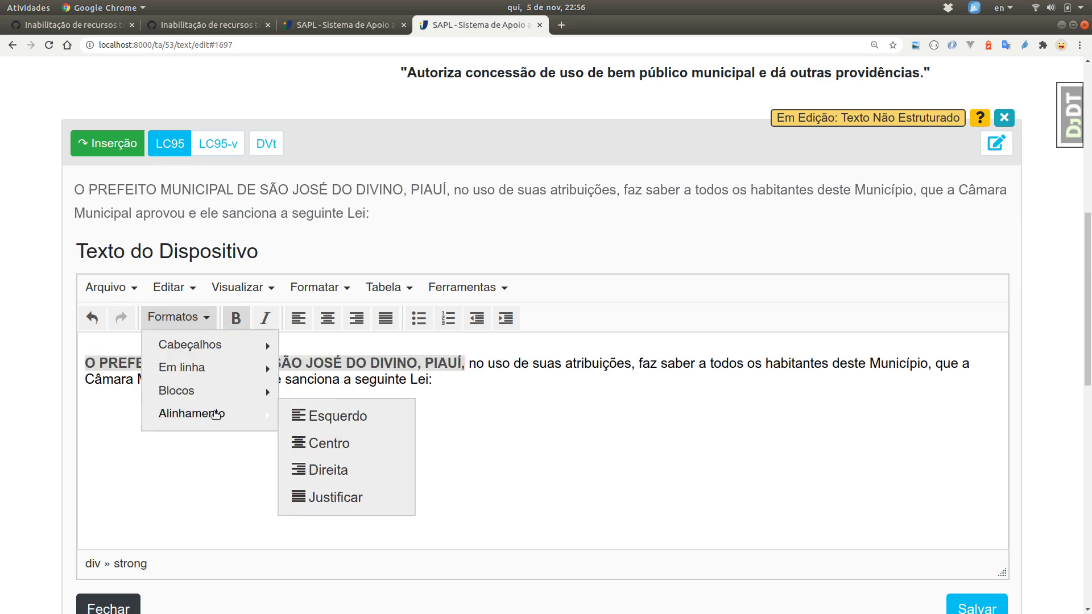
pyautogui.moveTo(262, 344)
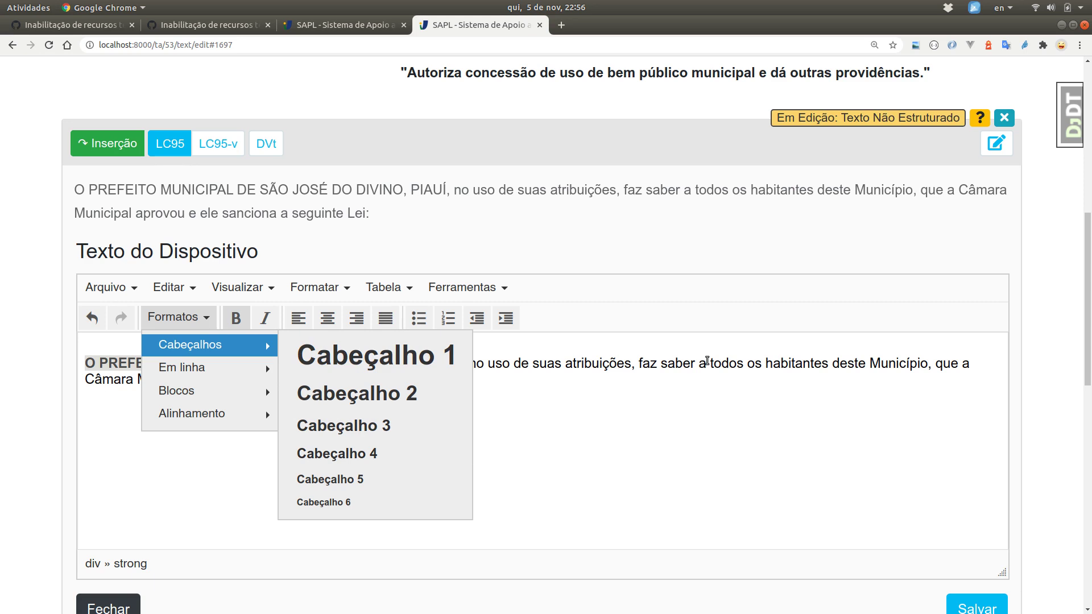
pyautogui.click(705, 364)
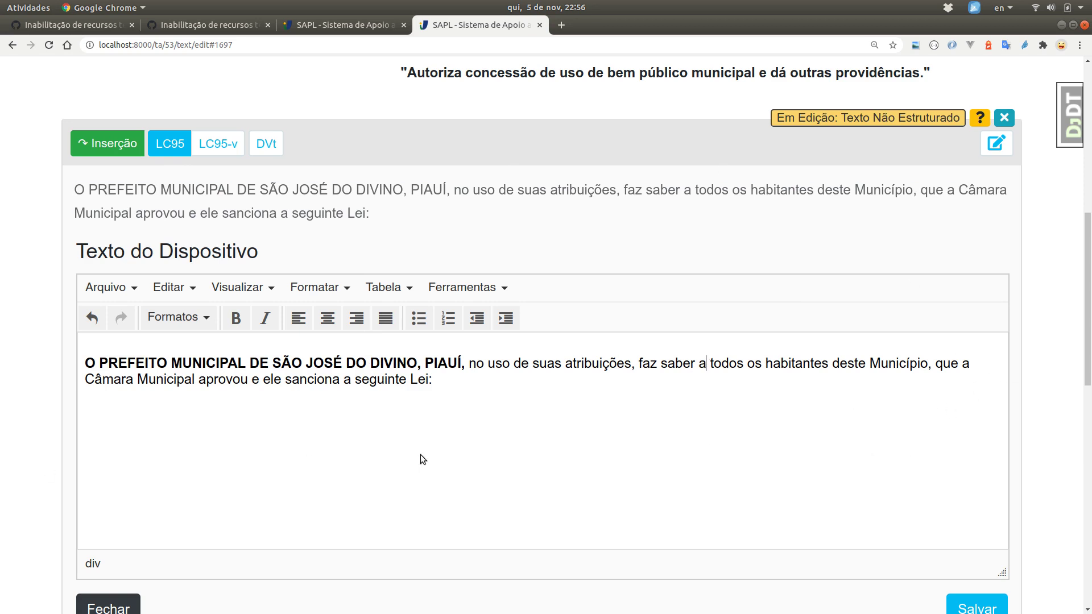
# Try justified alignment on the preamble paragraph and center it instead.
pyautogui.click(387, 317)
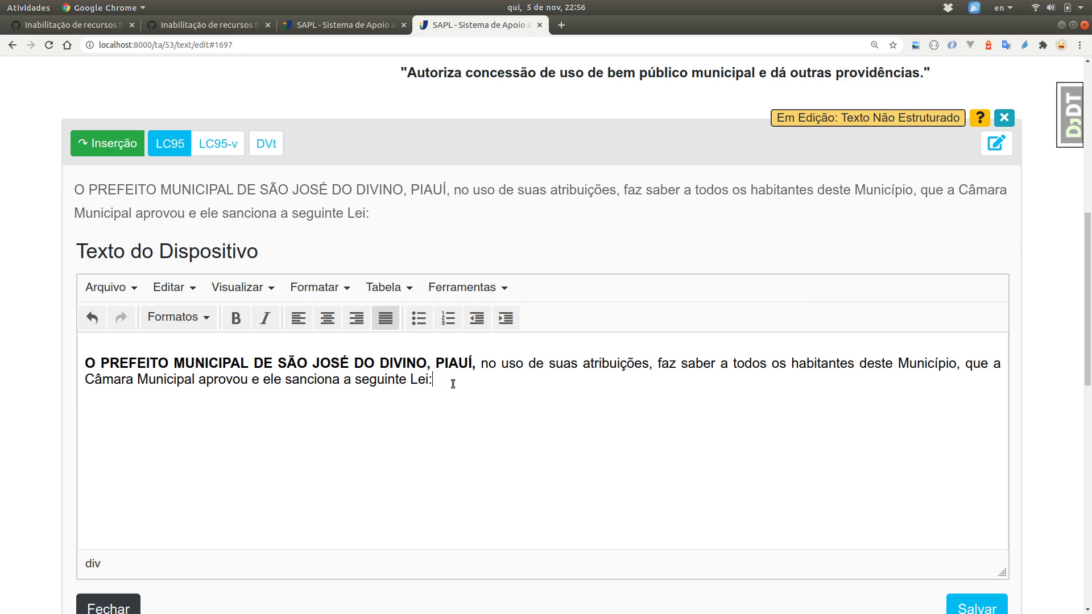
pyautogui.moveTo(453, 384); pyautogui.dragTo(84, 362)
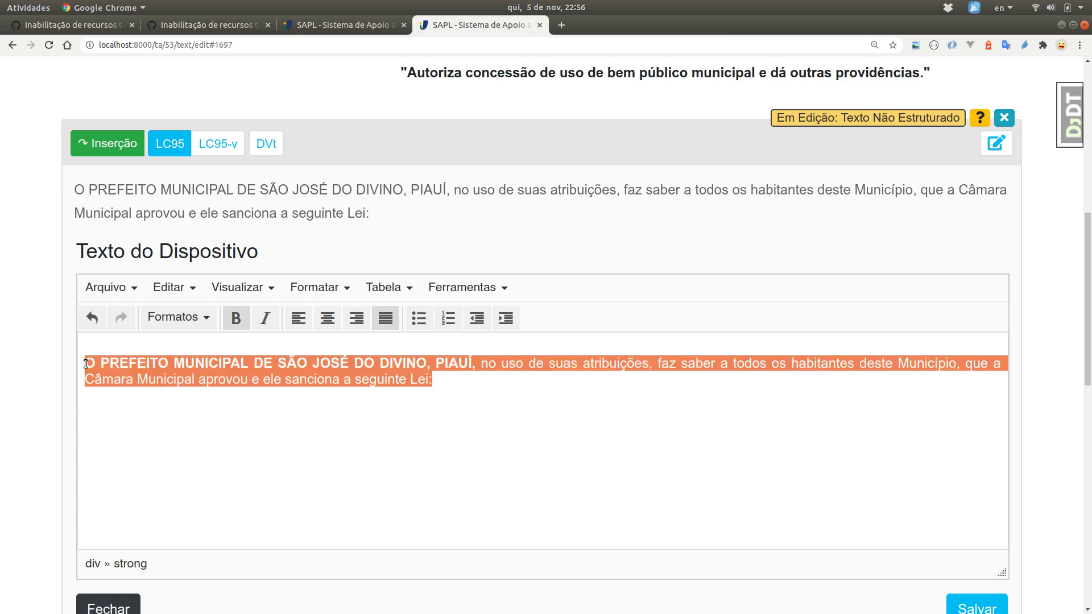
pyautogui.click(326, 317)
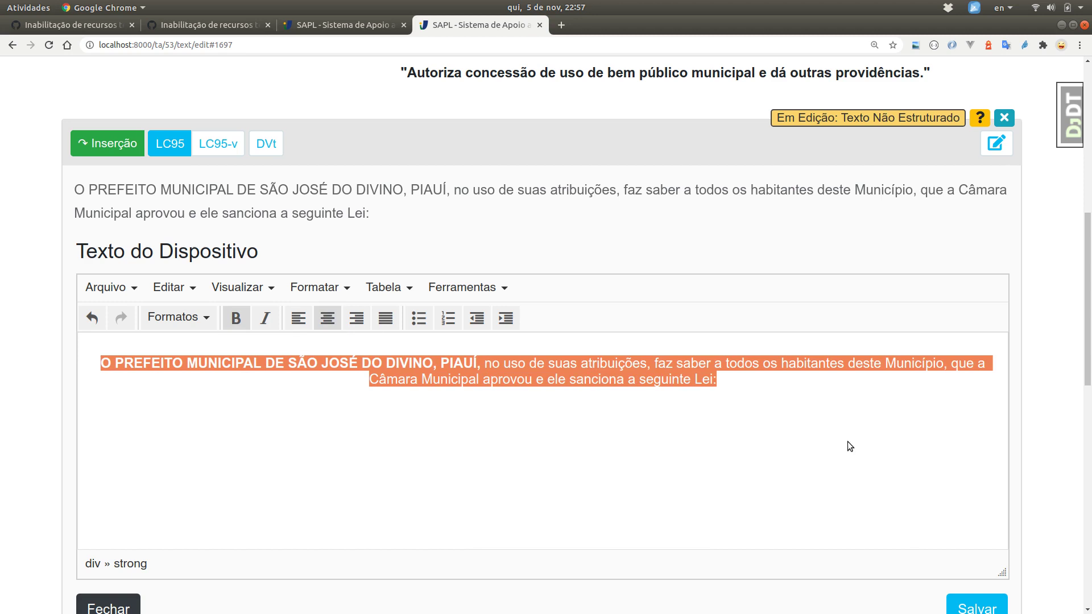
# Examine the bold and alignment markup in the preamble's HTML source, and return to the editor.
pyautogui.click(472, 291)
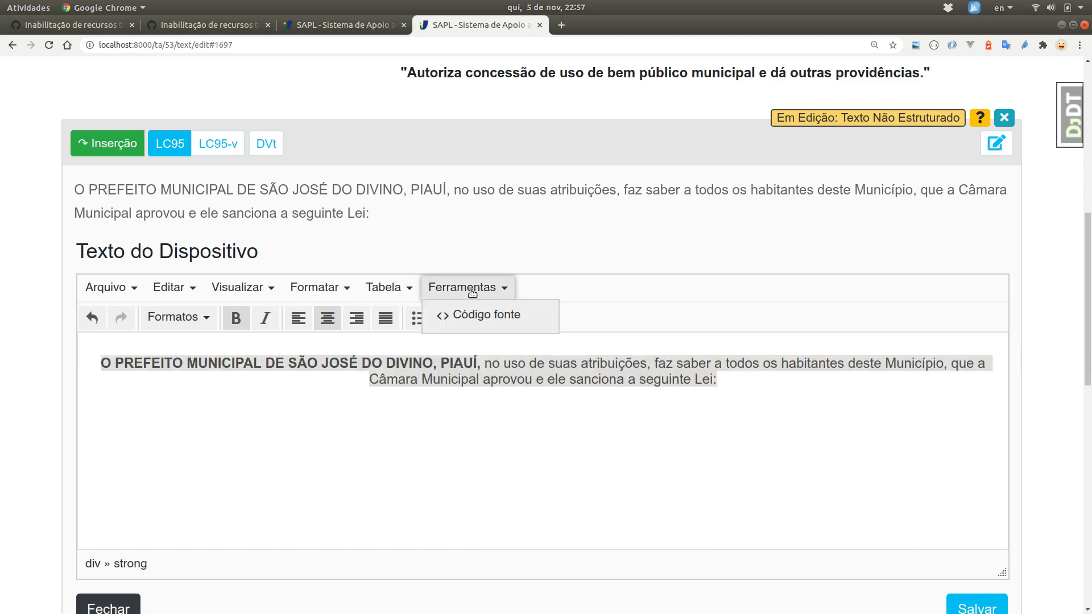
pyautogui.click(471, 315)
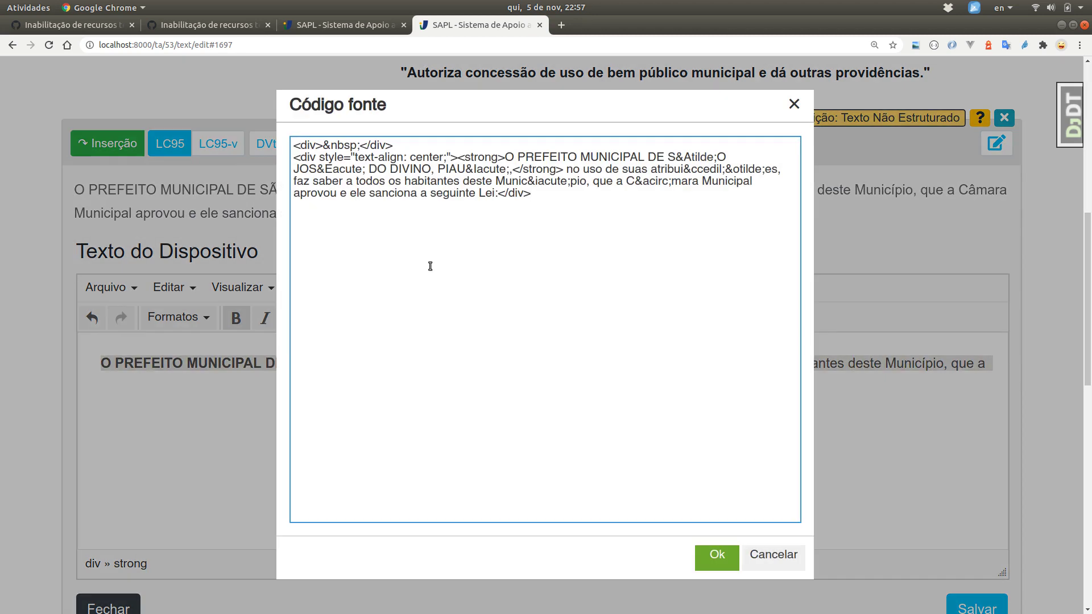
pyautogui.moveTo(571, 208); pyautogui.dragTo(287, 145)
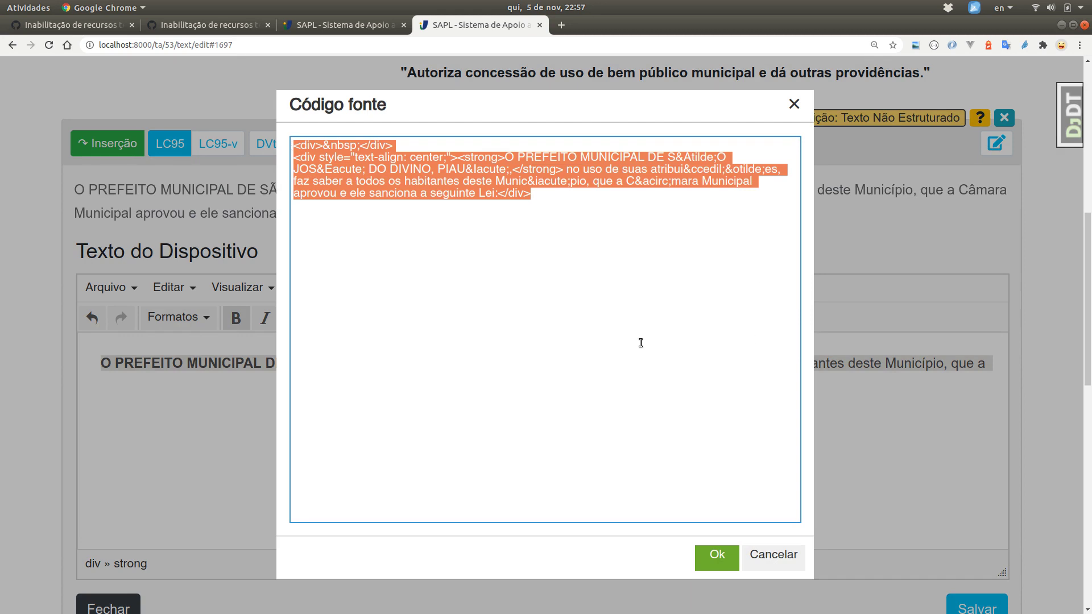
pyautogui.click(726, 557)
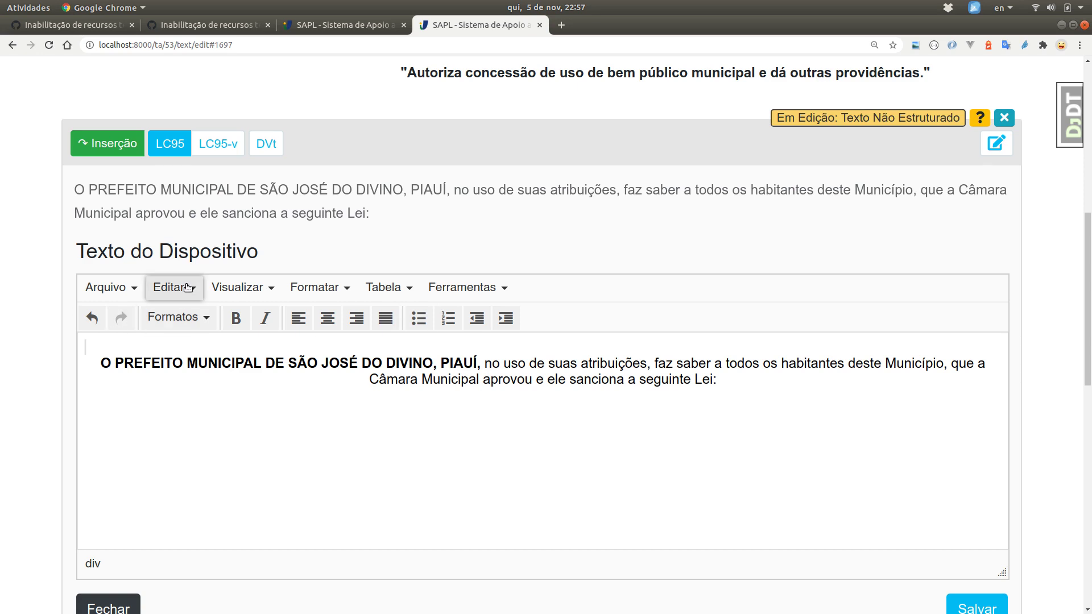
pyautogui.click(323, 283)
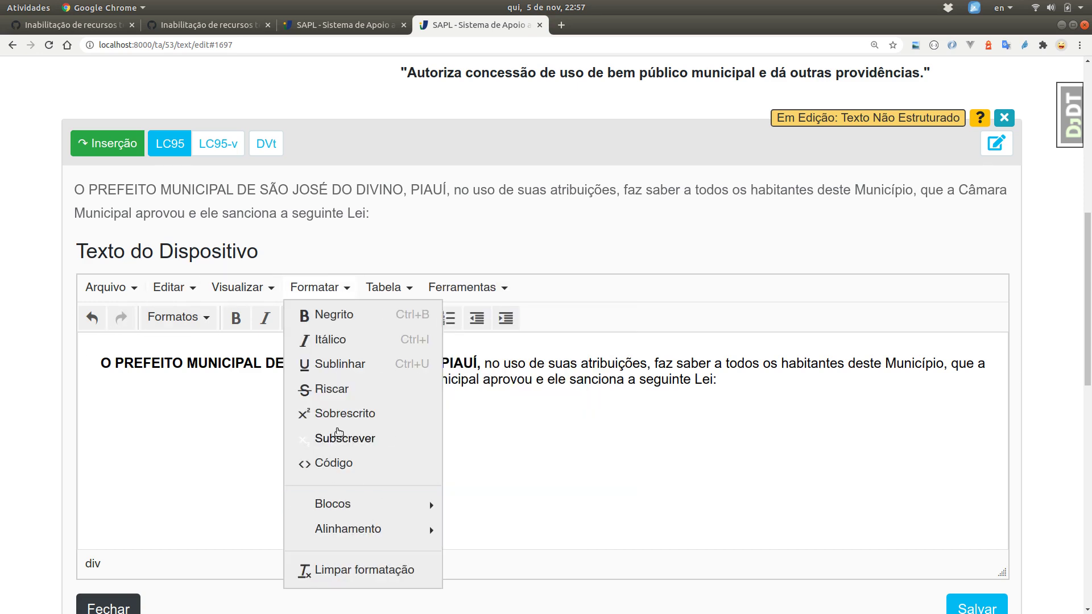
pyautogui.moveTo(383, 287)
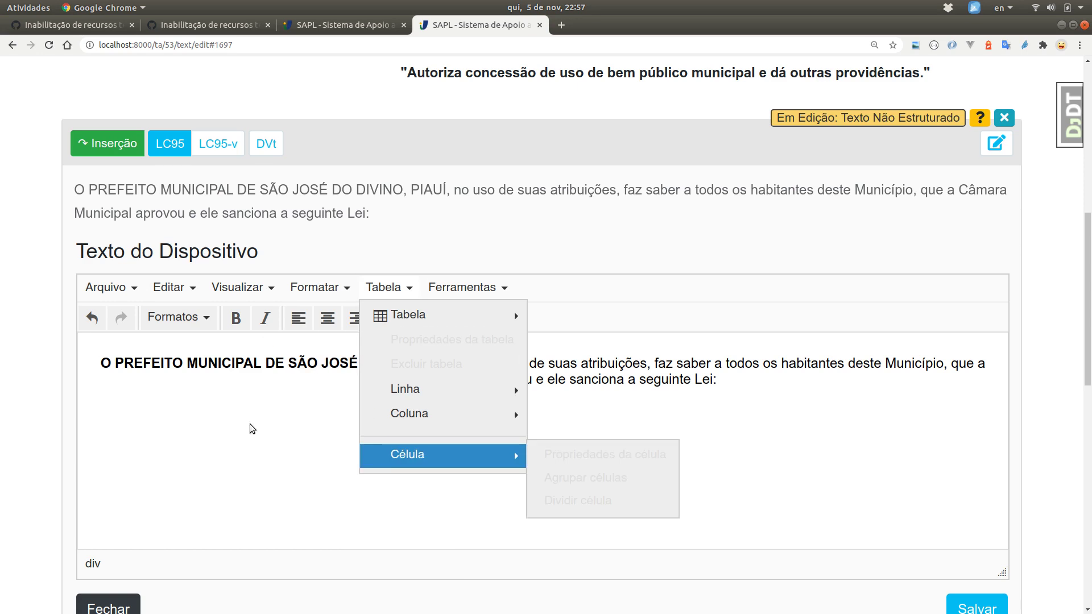
pyautogui.moveTo(174, 287)
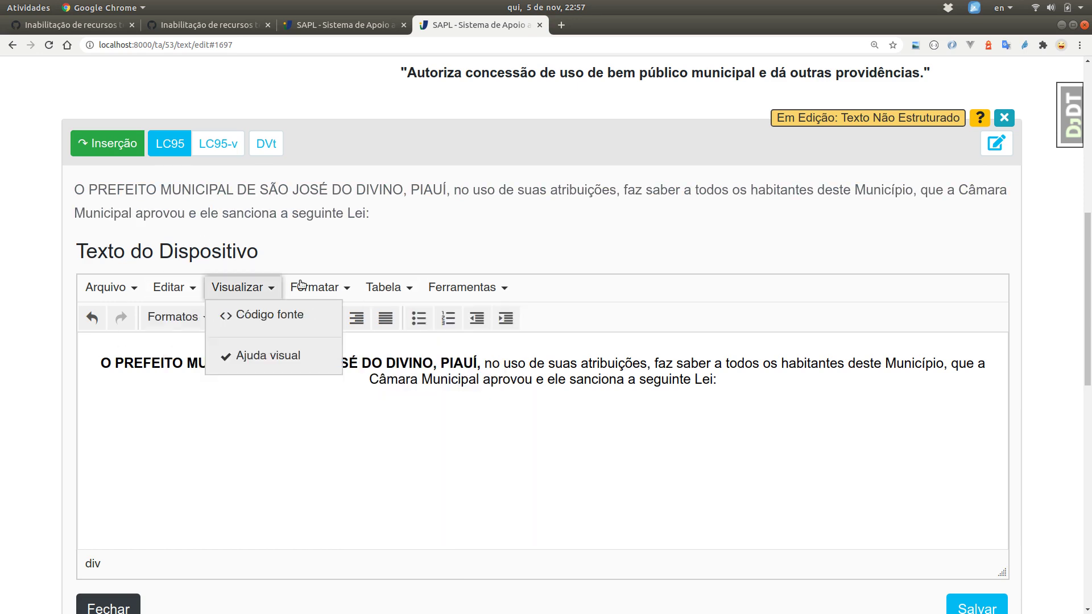
pyautogui.click(158, 319)
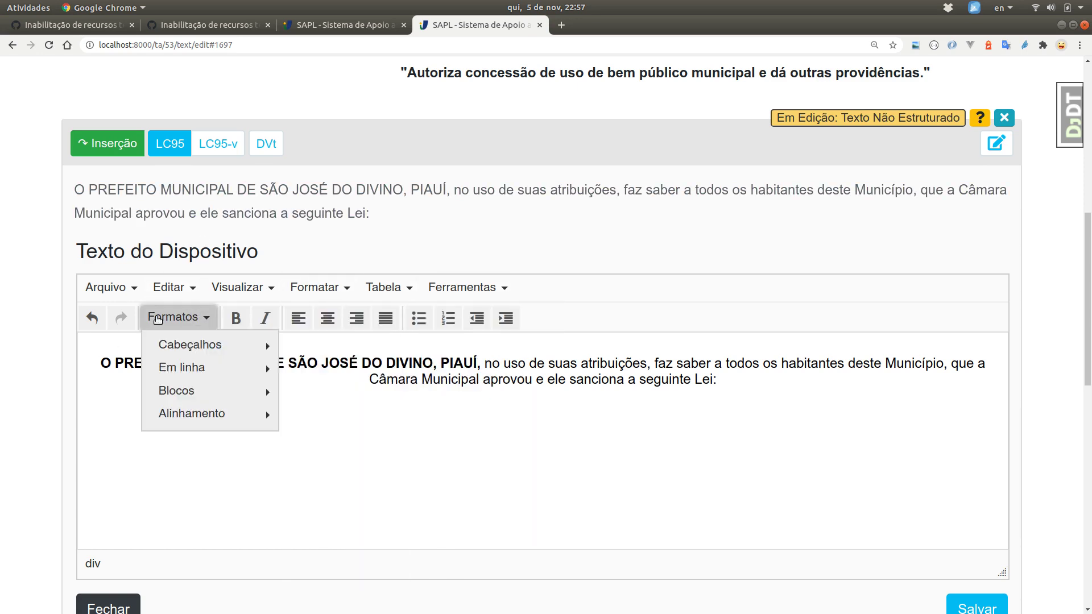
pyautogui.moveTo(233, 355)
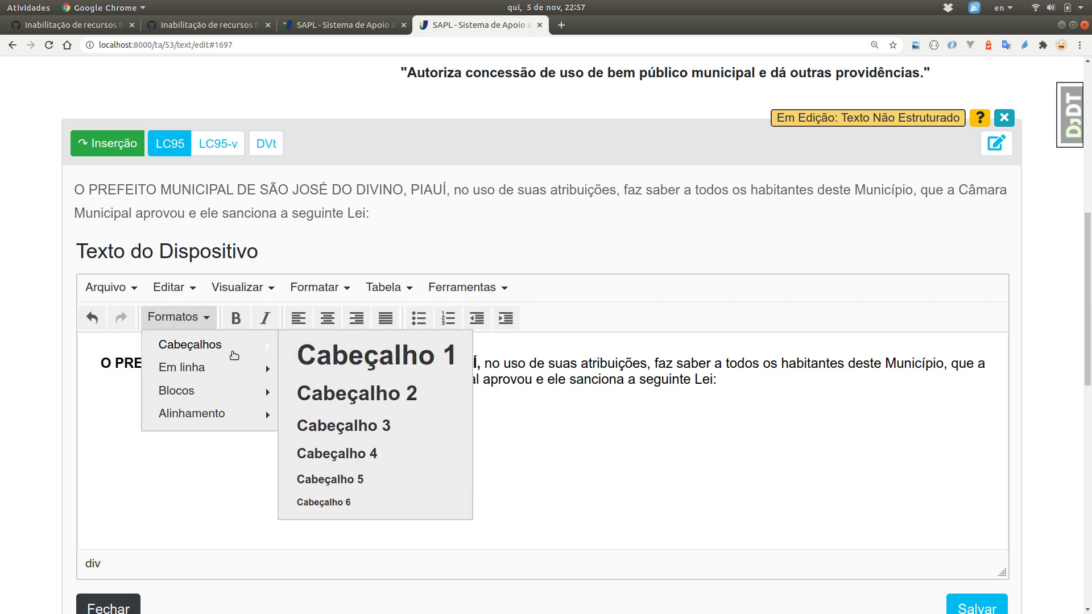
pyautogui.click(617, 368)
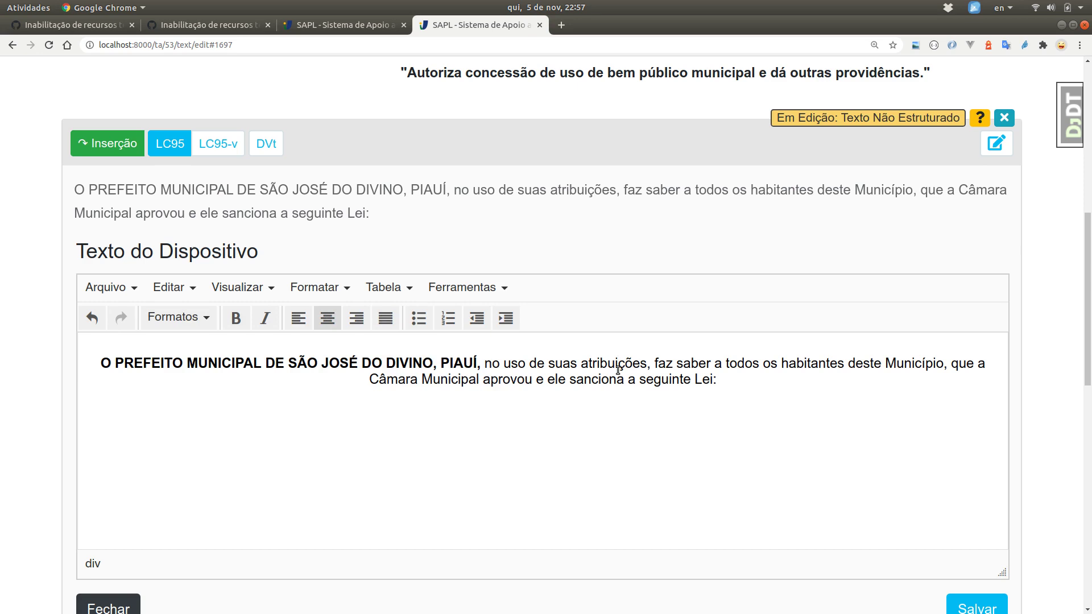
# Start a new line after the preamble in the local editor and justify the text.
pyautogui.click(158, 316)
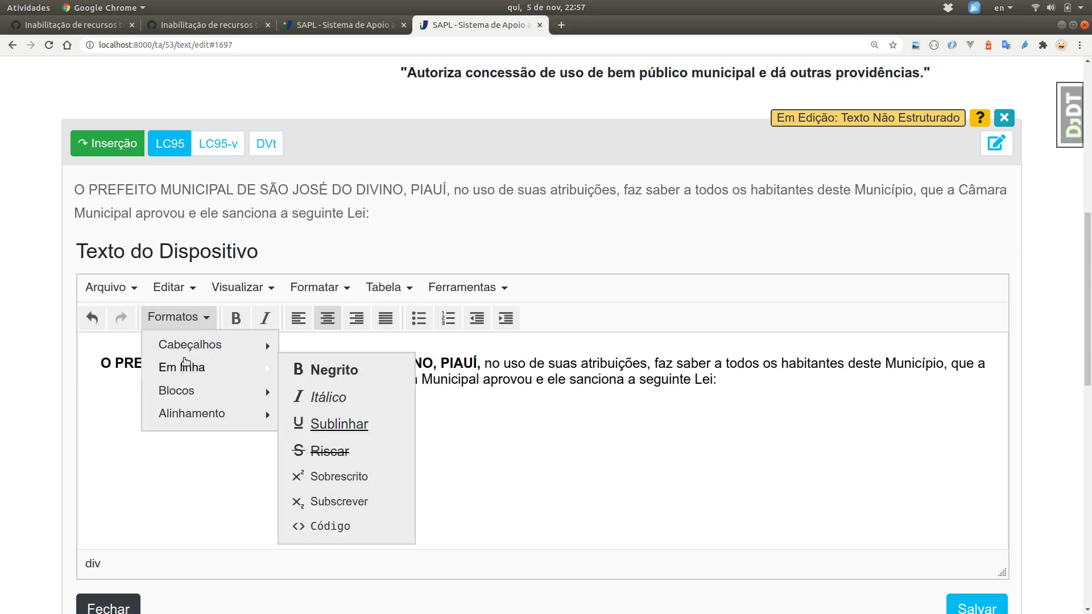
pyautogui.moveTo(213, 346)
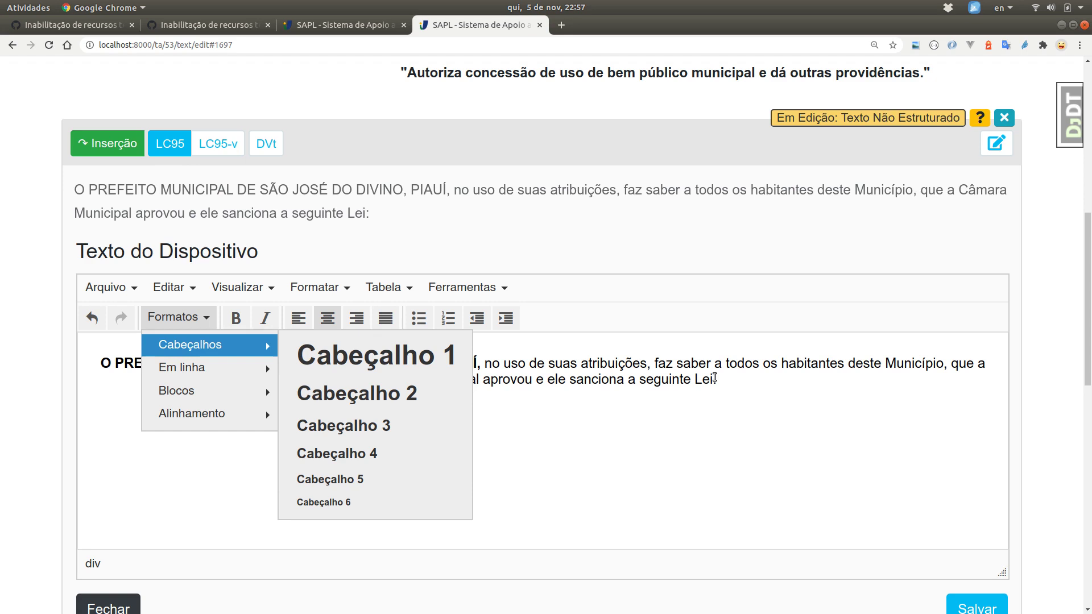
pyautogui.click(718, 377)
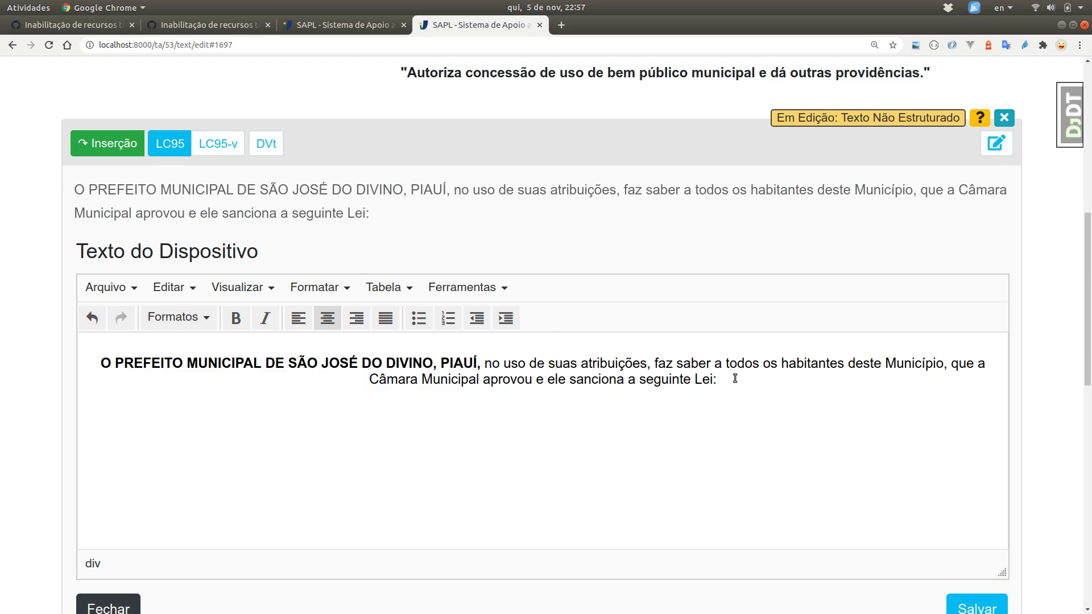
pyautogui.press('Return')
pyautogui.click(386, 318)
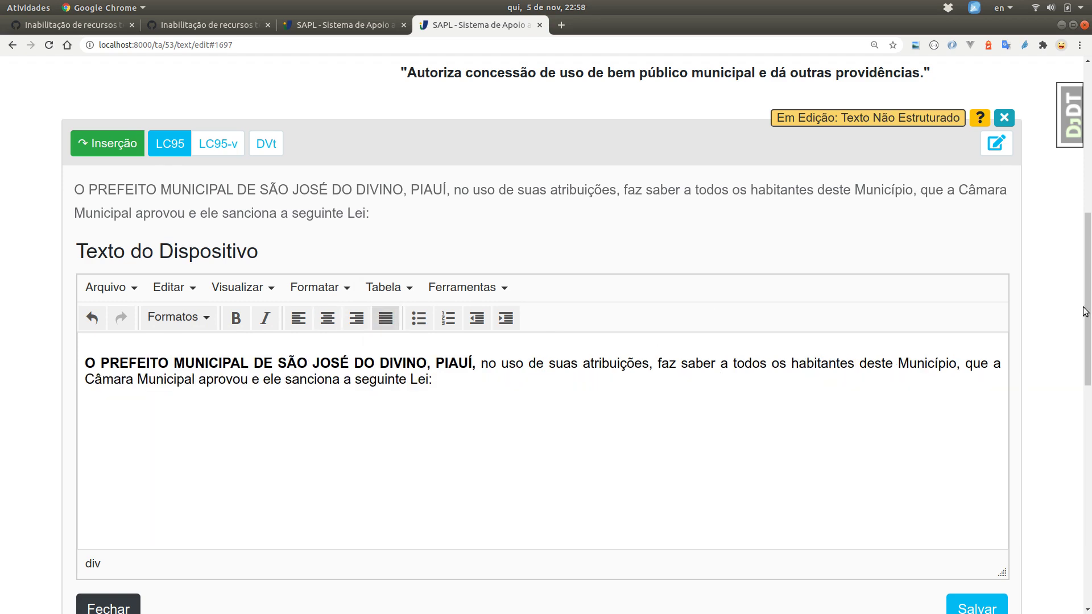
# Switch to LibreOffice Writer and clear the direct formatting from the entire law text.
pyautogui.moveTo(1086, 312)
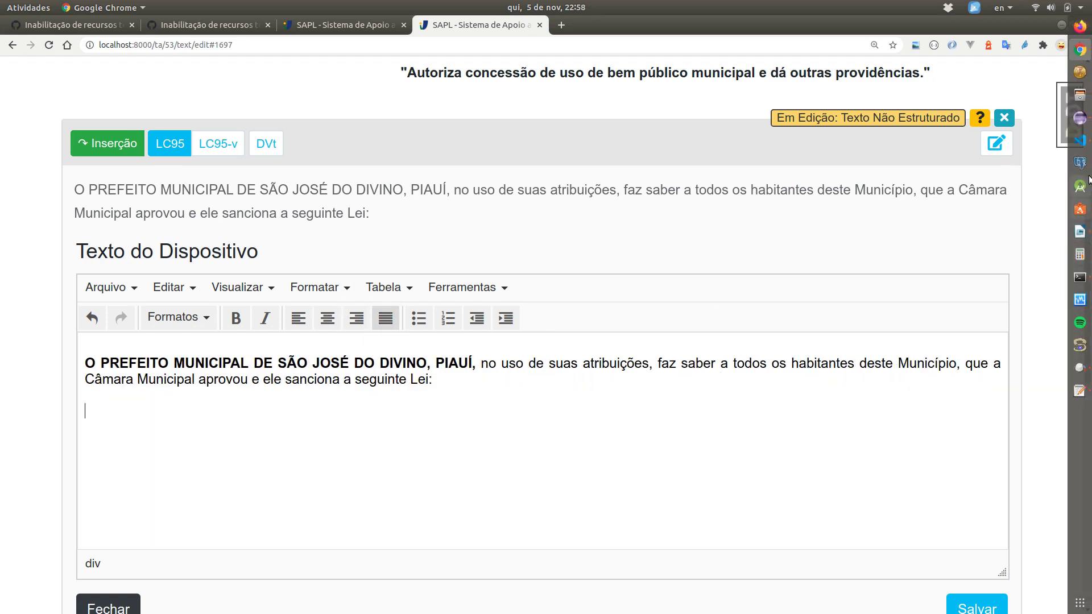
pyautogui.click(1078, 243)
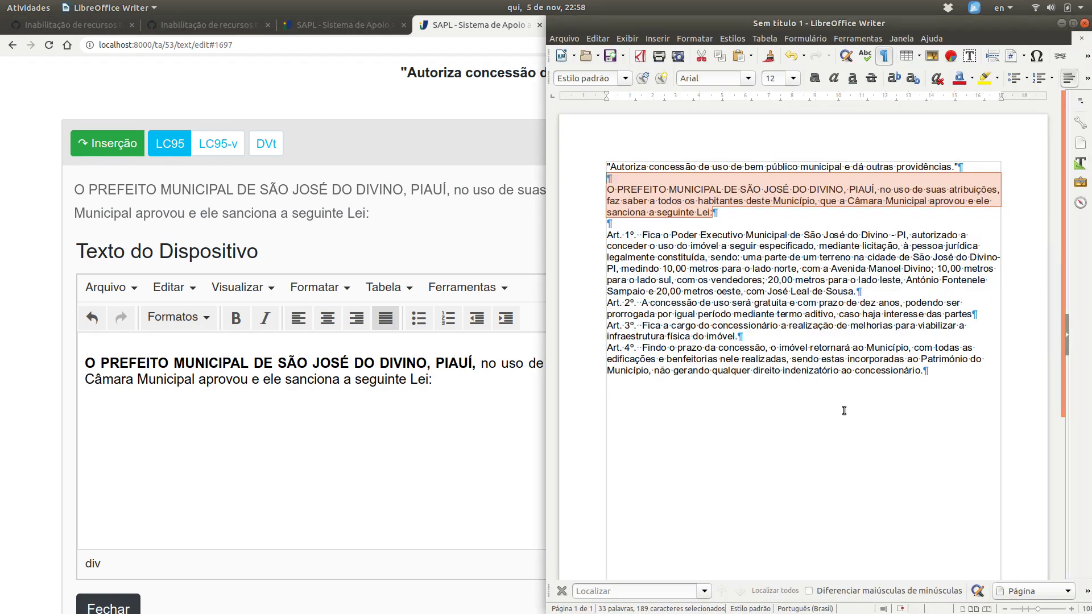
pyautogui.moveTo(843, 410); pyautogui.dragTo(580, 158)
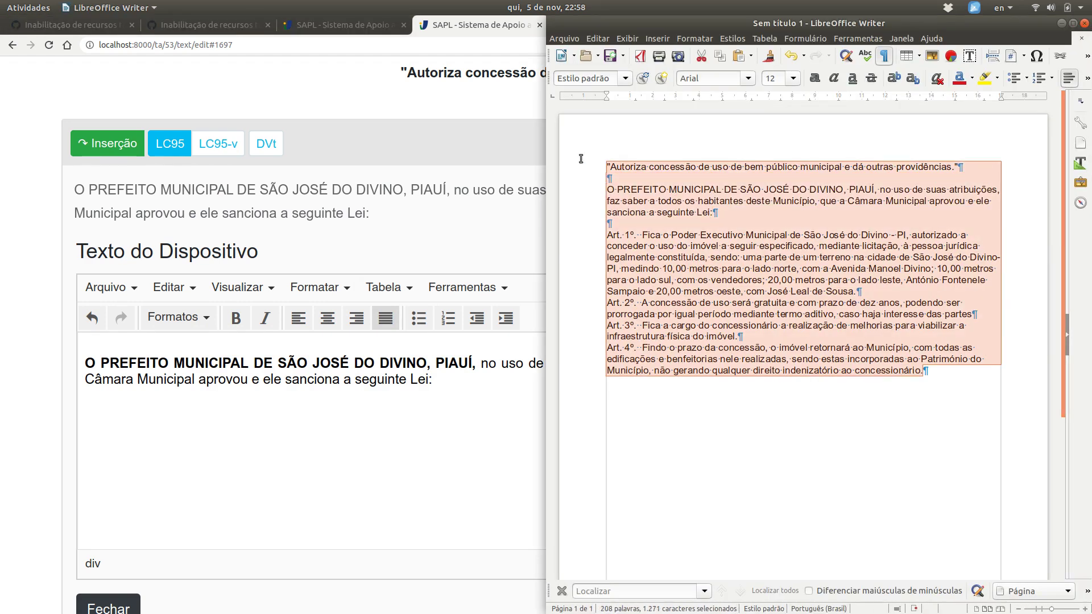
pyautogui.hotkey('ctrl', 'm')
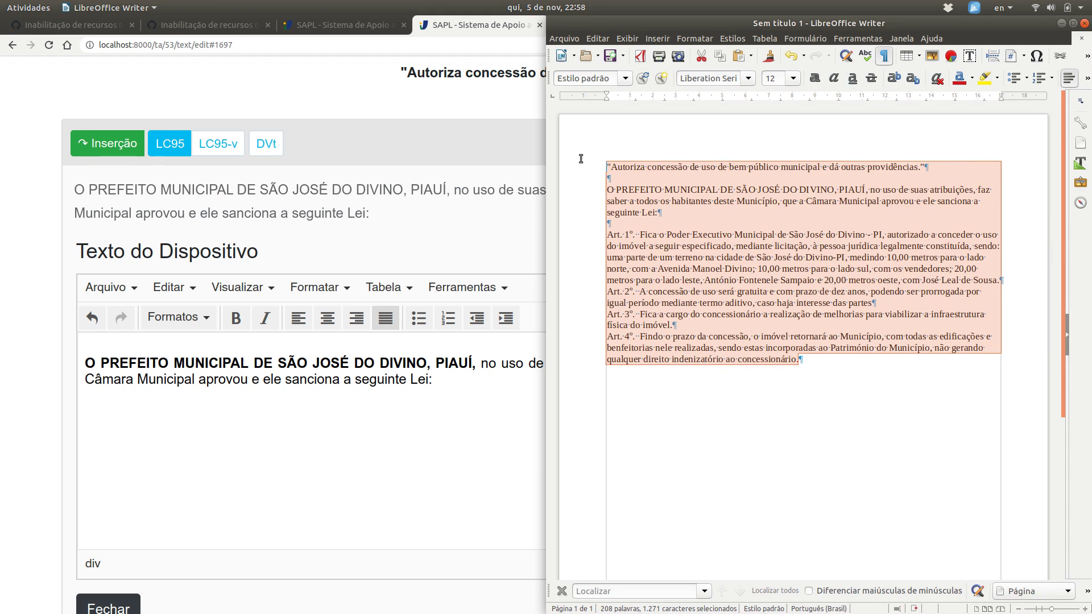
# Copy the unformatted preamble from Writer and paste it below the bold preamble in the local SAPL editor.
pyautogui.click(701, 220)
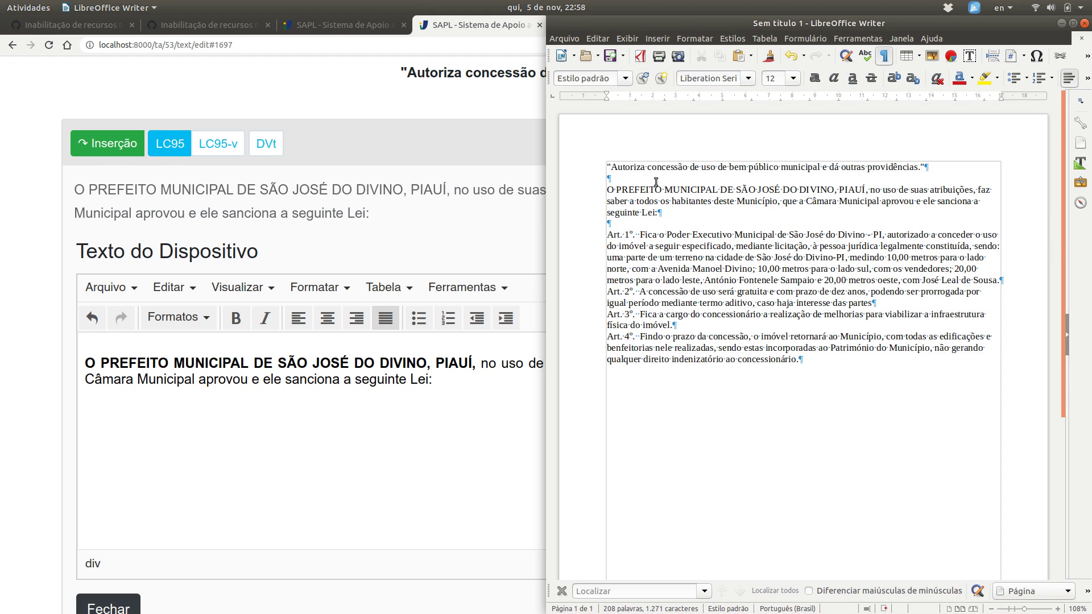
pyautogui.moveTo(657, 179); pyautogui.dragTo(671, 222)
pyautogui.hotkey('ctrl', 'c')
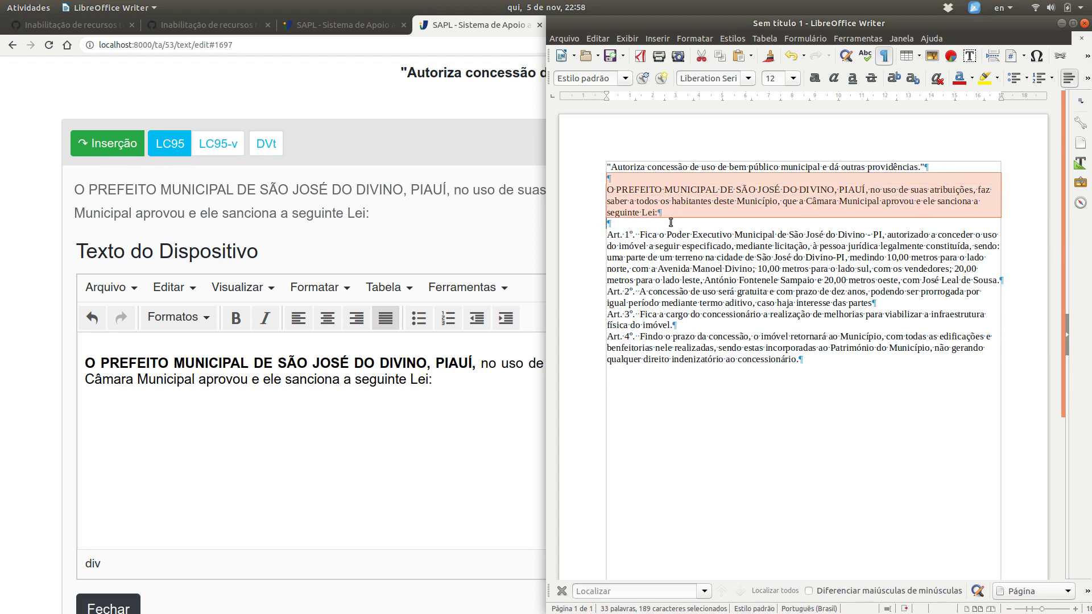
pyautogui.click(502, 377)
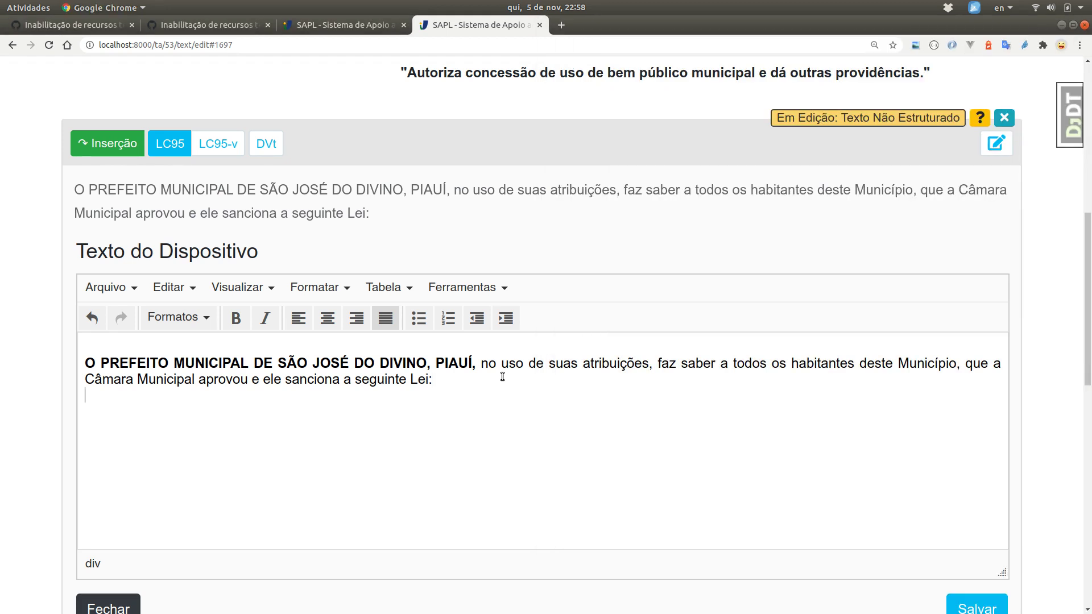
pyautogui.hotkey('ctrl', 'v')
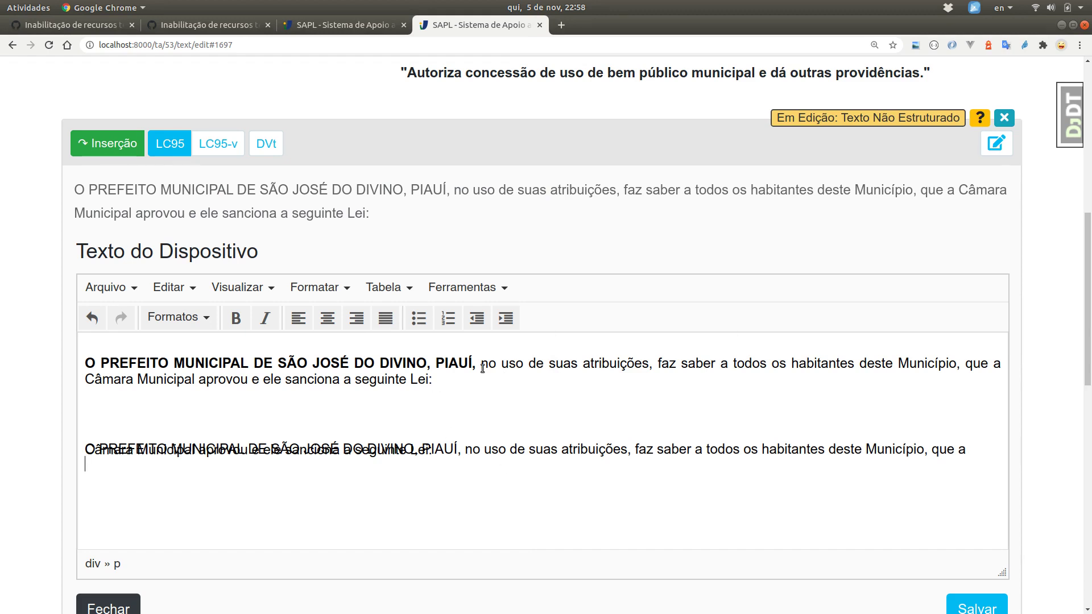
# Examine the pasted markup in the HTML source and remove the line-height declaration from the empty paragraph after the second preamble.
pyautogui.click(444, 290)
pyautogui.click(463, 312)
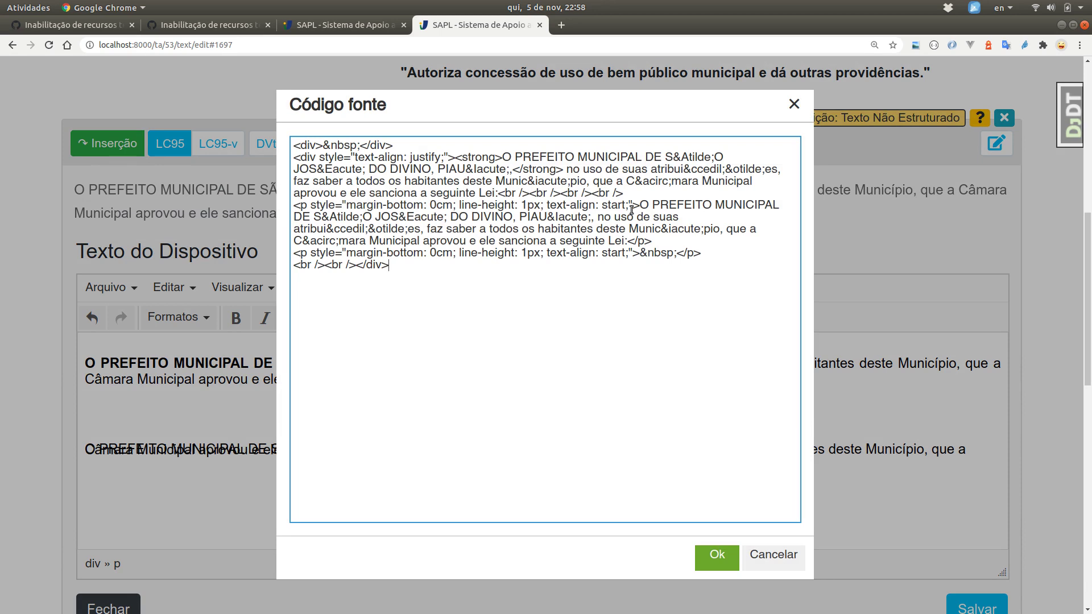
pyautogui.moveTo(625, 194); pyautogui.dragTo(646, 305)
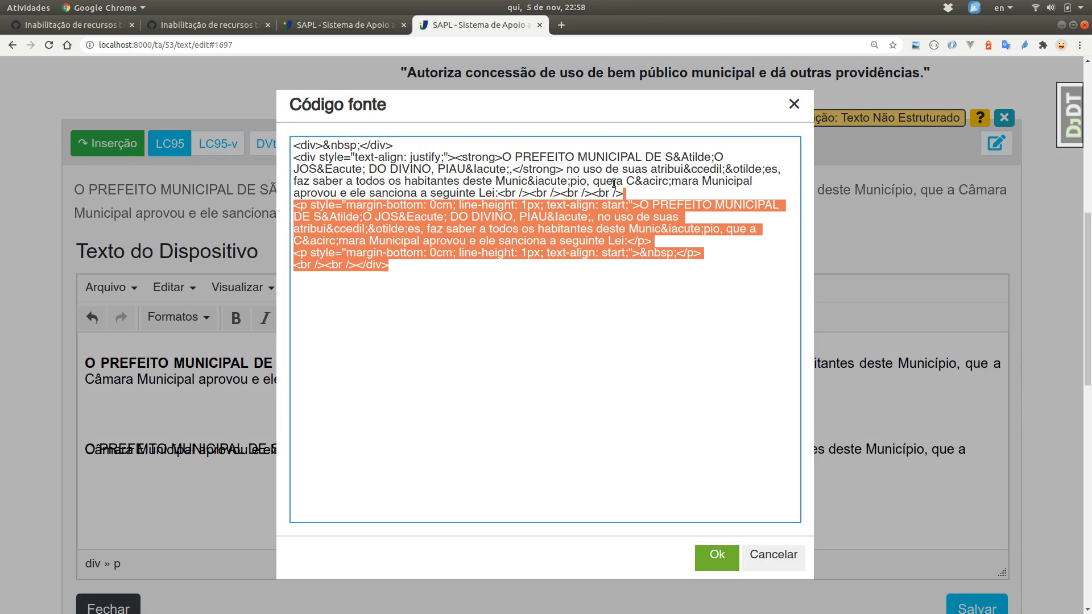
pyautogui.click(463, 254)
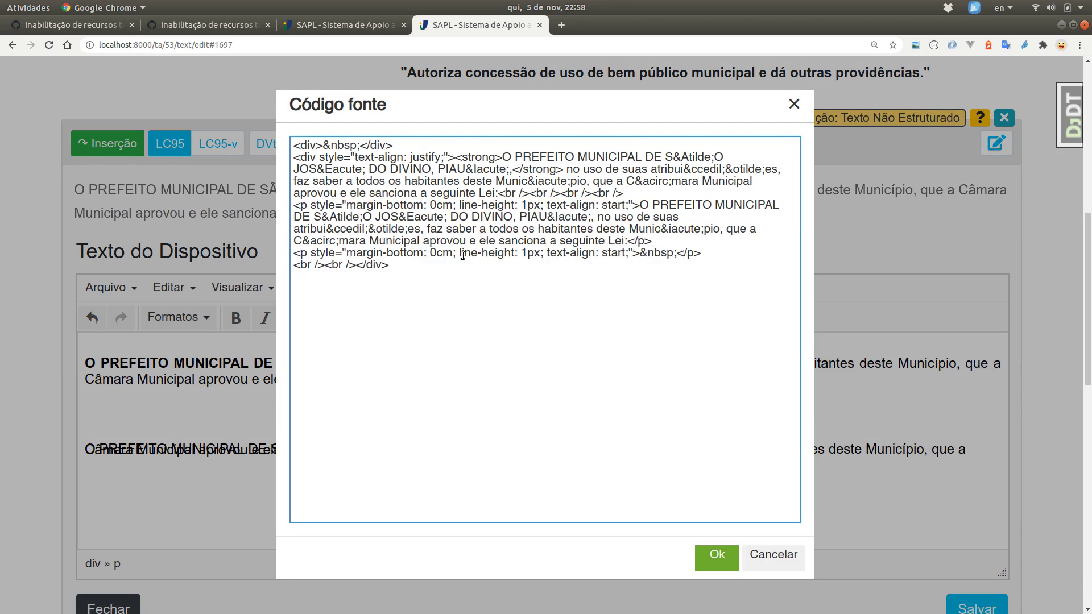
pyautogui.moveTo(462, 254); pyautogui.dragTo(548, 255)
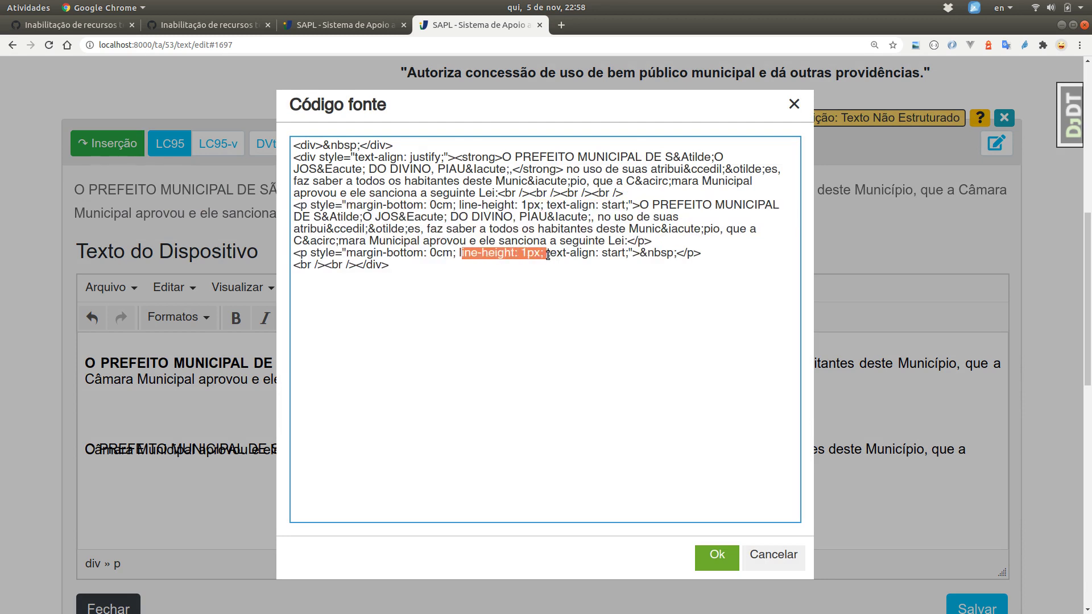
pyautogui.press('BackSpace')
pyautogui.press('BackSpace')
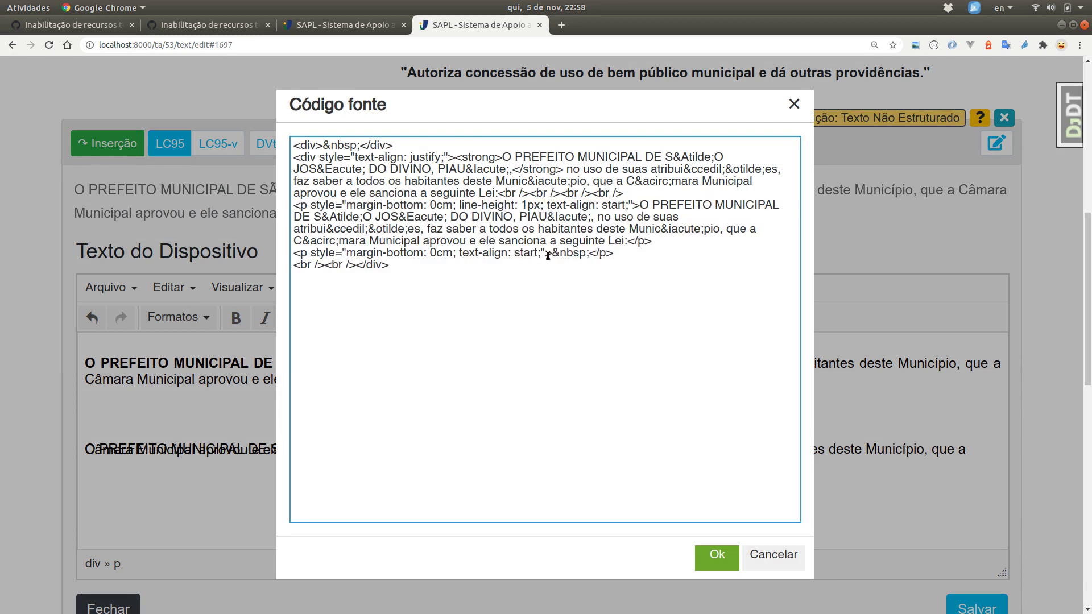
pyautogui.click(714, 556)
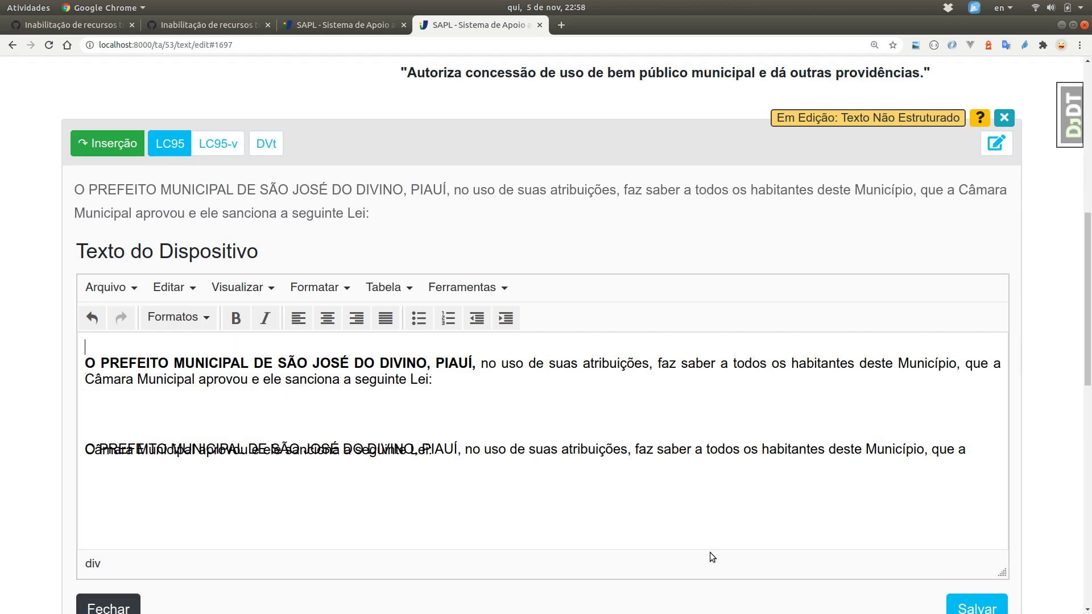
# Remove the line-height declaration from the second preamble's paragraph in the HTML source and apply the change.
pyautogui.click(484, 296)
pyautogui.click(485, 315)
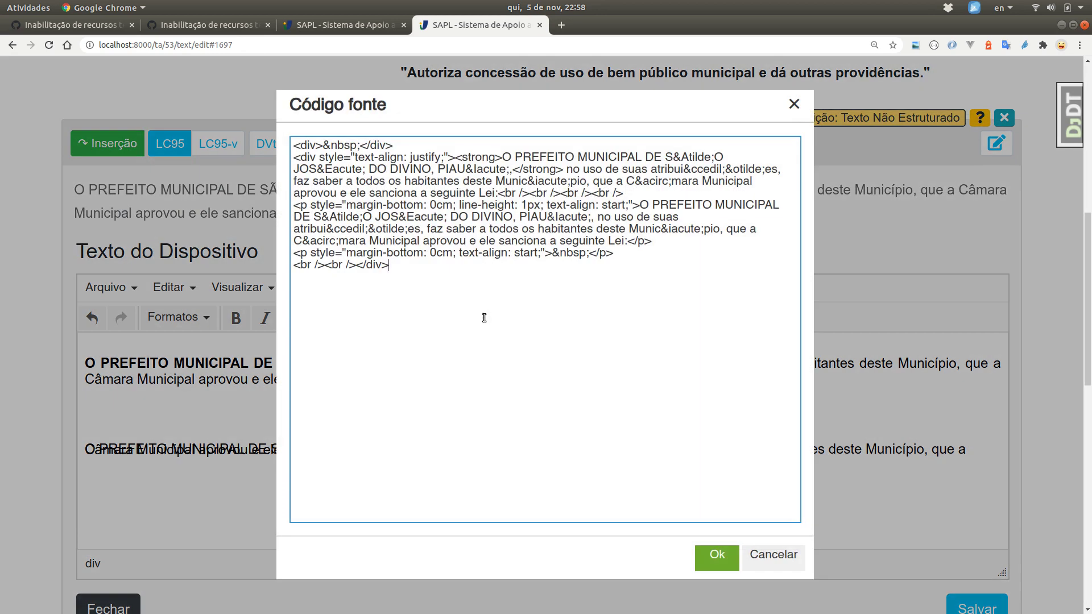
pyautogui.click(544, 205)
pyautogui.hotkey('shift', 'Left')
pyautogui.hotkey('shift', 'Left')
pyautogui.hotkey('shift', 'Left')
pyautogui.hotkey('shift', 'Left')
pyautogui.hotkey('shift', 'Left')
pyautogui.hotkey('shift', 'Left')
pyautogui.hotkey('shift', 'Left')
pyautogui.hotkey('shift', 'Left')
pyautogui.hotkey('shift', 'Left')
pyautogui.hotkey('shift', 'Left')
pyautogui.hotkey('shift', 'Left')
pyautogui.hotkey('shift', 'Left')
pyautogui.hotkey('shift', 'Left')
pyautogui.hotkey('shift', 'Left')
pyautogui.hotkey('shift', 'Left')
pyautogui.hotkey('shift', 'Left')
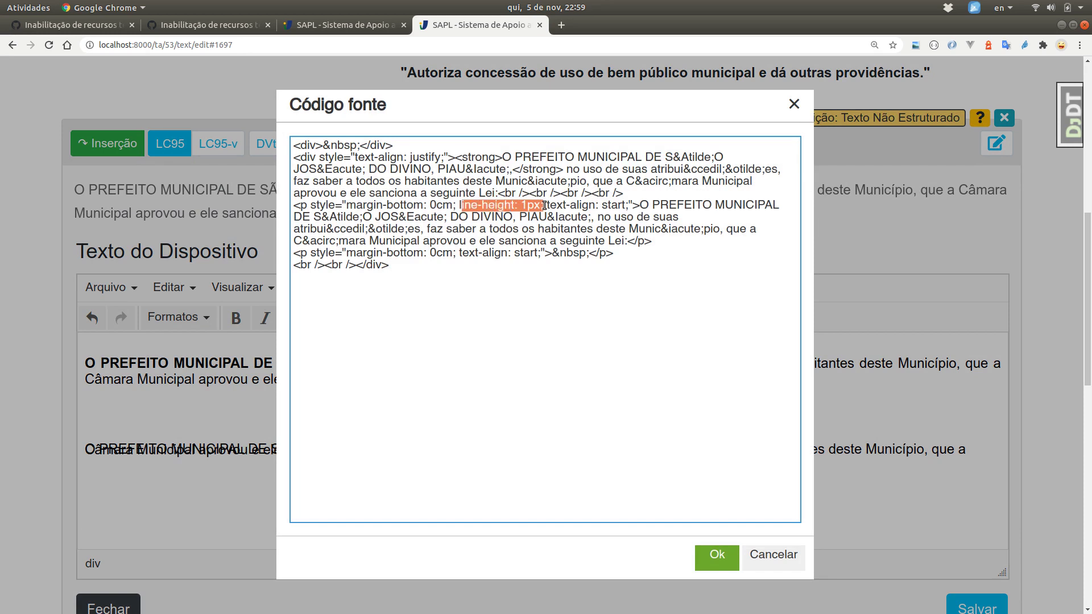
pyautogui.hotkey('shift', 'Left')
pyautogui.press('BackSpace')
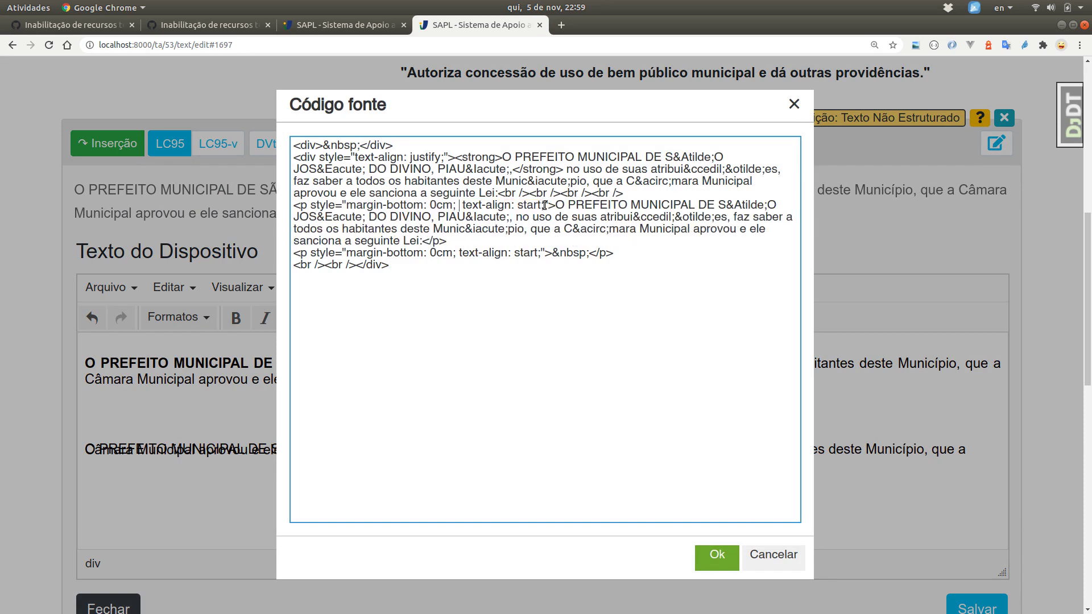
pyautogui.click(711, 556)
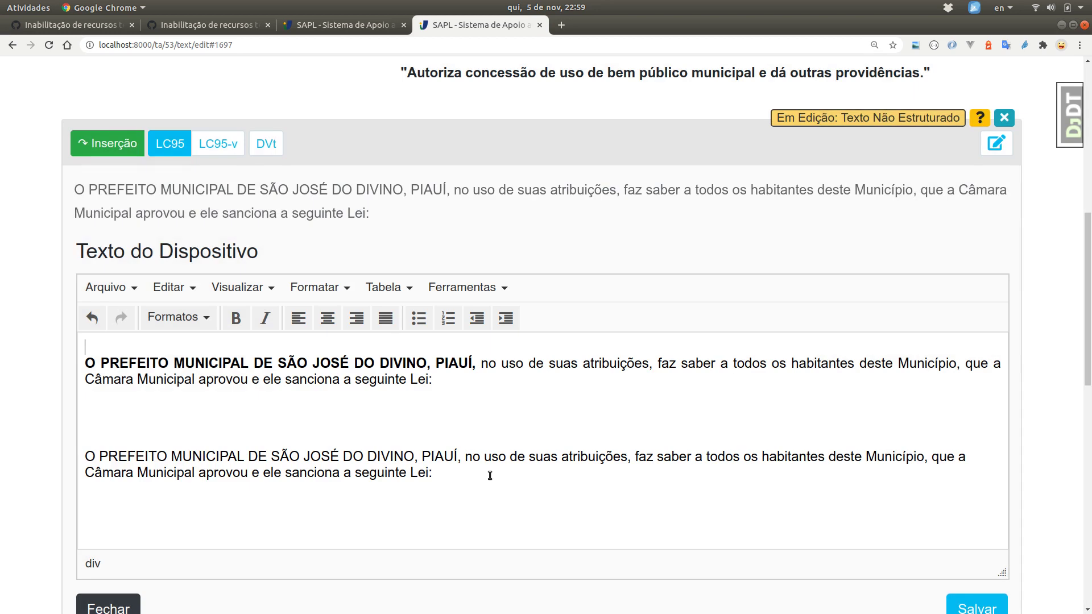
pyautogui.click(429, 447)
# Switch to LibreOffice Writer, maximize its window, and set the selected preamble's line spacing to 2.
pyautogui.hotkey('alt', 'Tab')
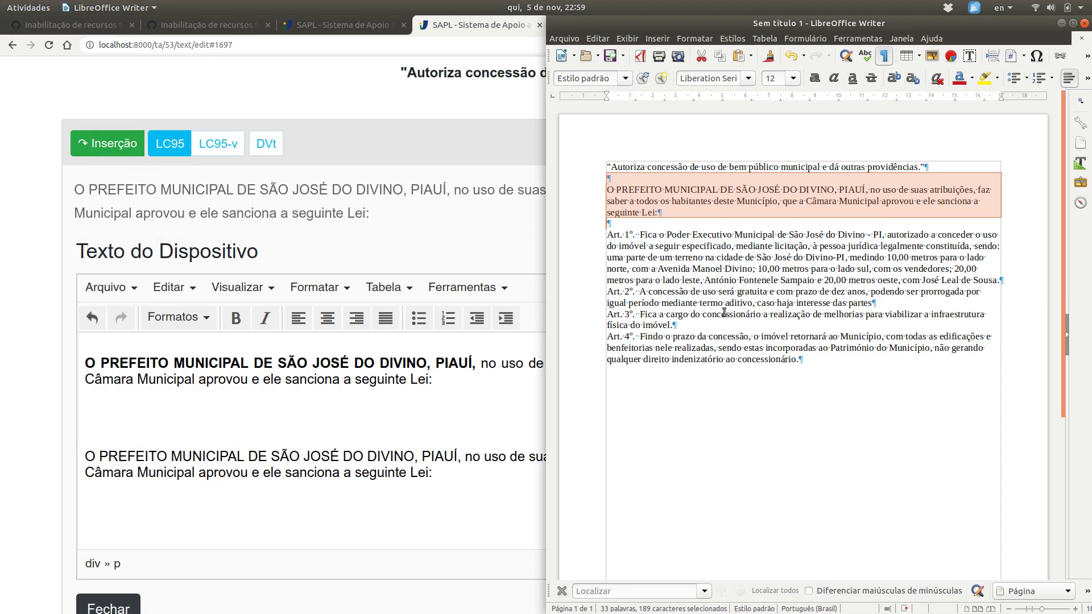
pyautogui.doubleClick(1032, 26)
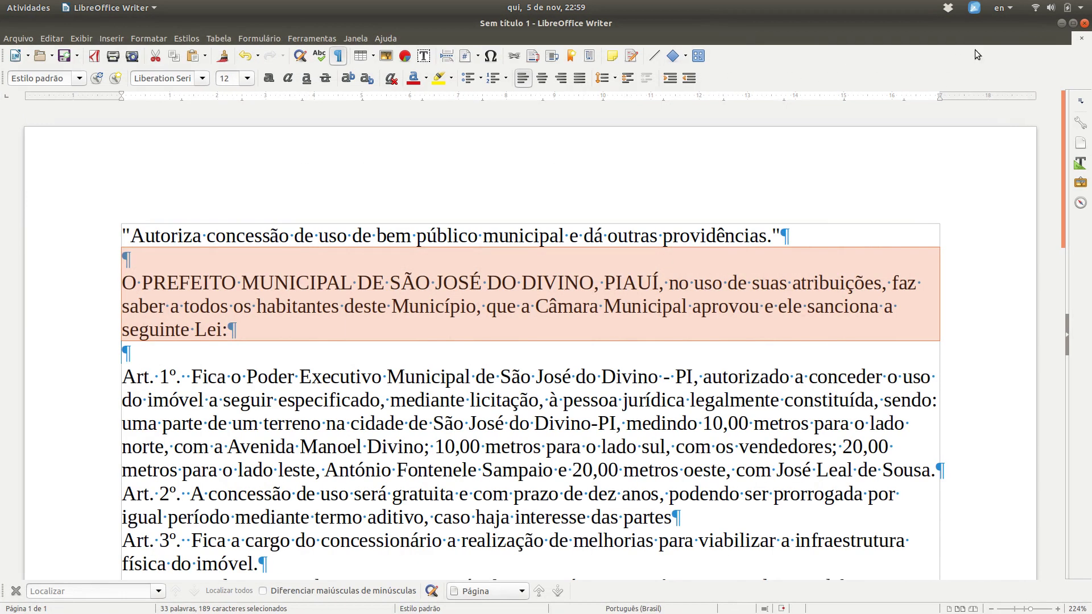
pyautogui.click(605, 80)
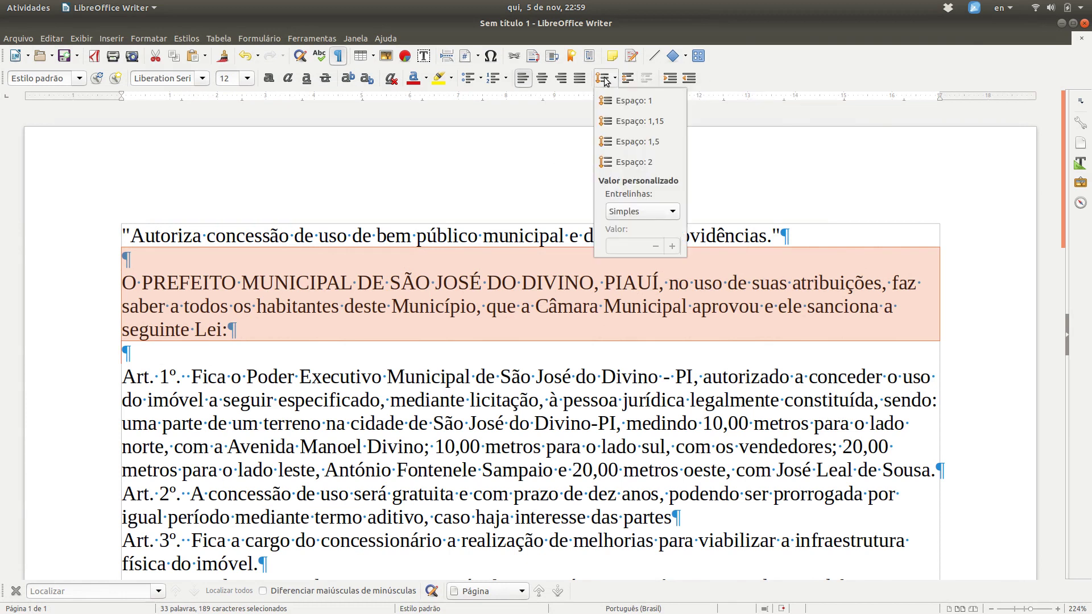
pyautogui.click(650, 155)
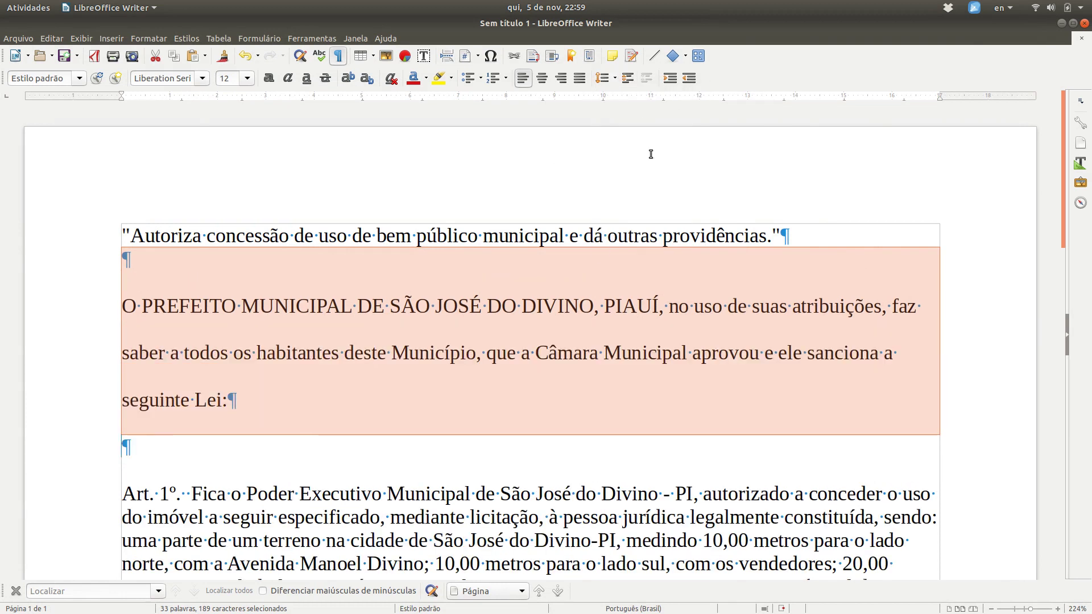
# Paste the double-spaced preamble on a new line at the end of the text in the local SAPL editor.
pyautogui.hotkey('alt', 'Tab')
pyautogui.click(445, 541)
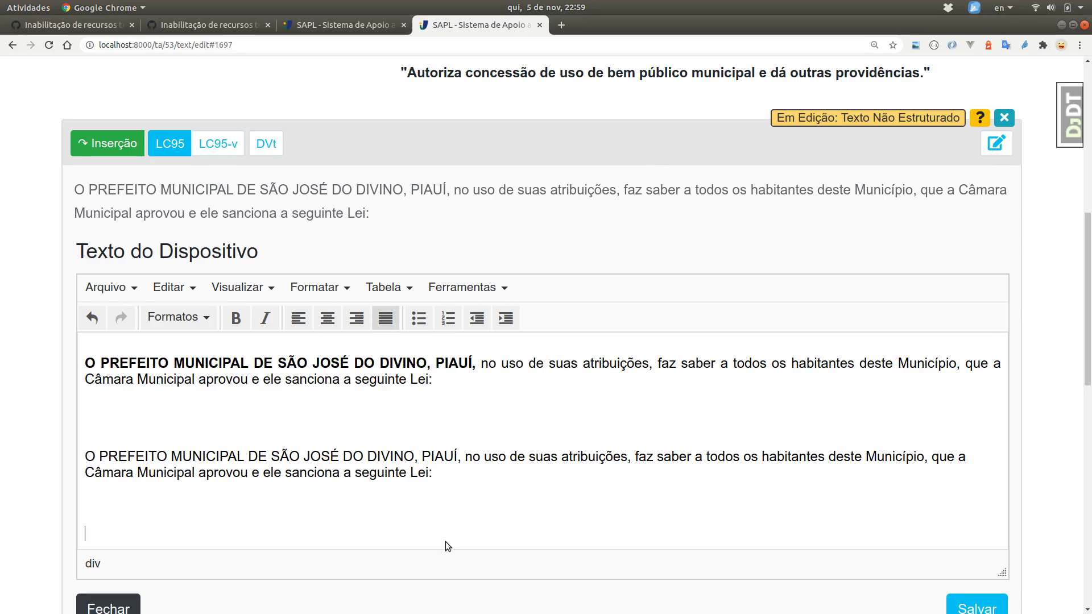
pyautogui.press('Return')
pyautogui.hotkey('ctrl', 'v')
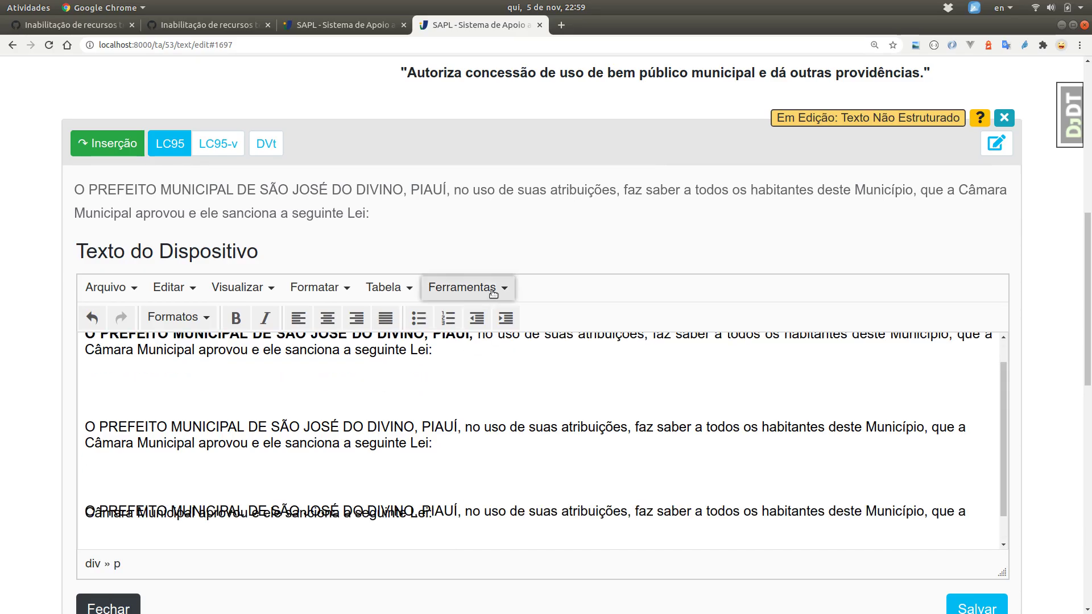
# Inspect the HTML source of the last pasted preamble for its line-height style.
pyautogui.click(468, 287)
pyautogui.click(492, 314)
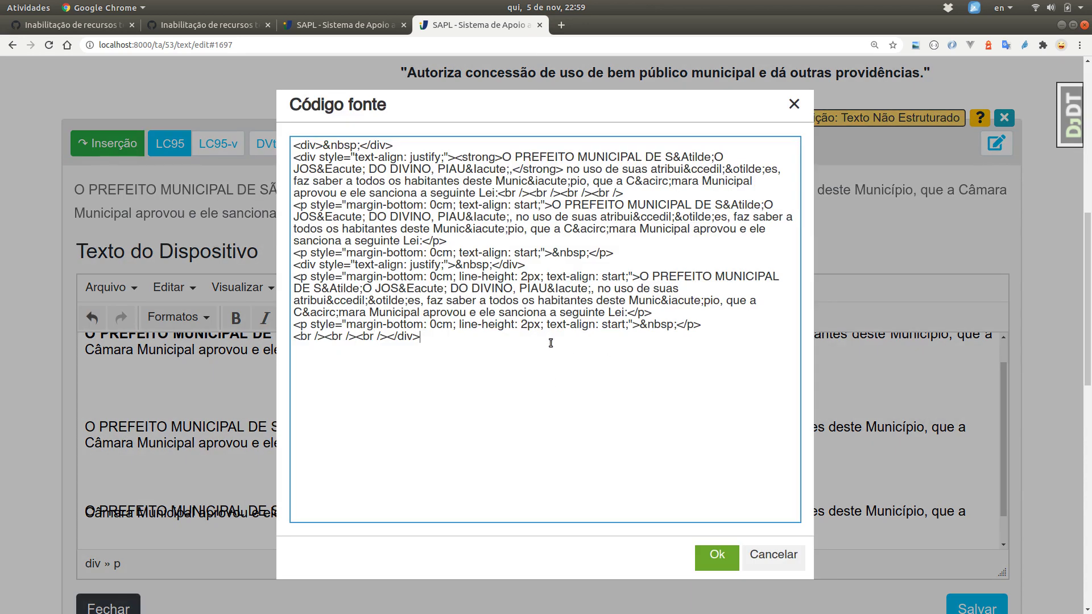
pyautogui.moveTo(550, 343); pyautogui.dragTo(539, 272)
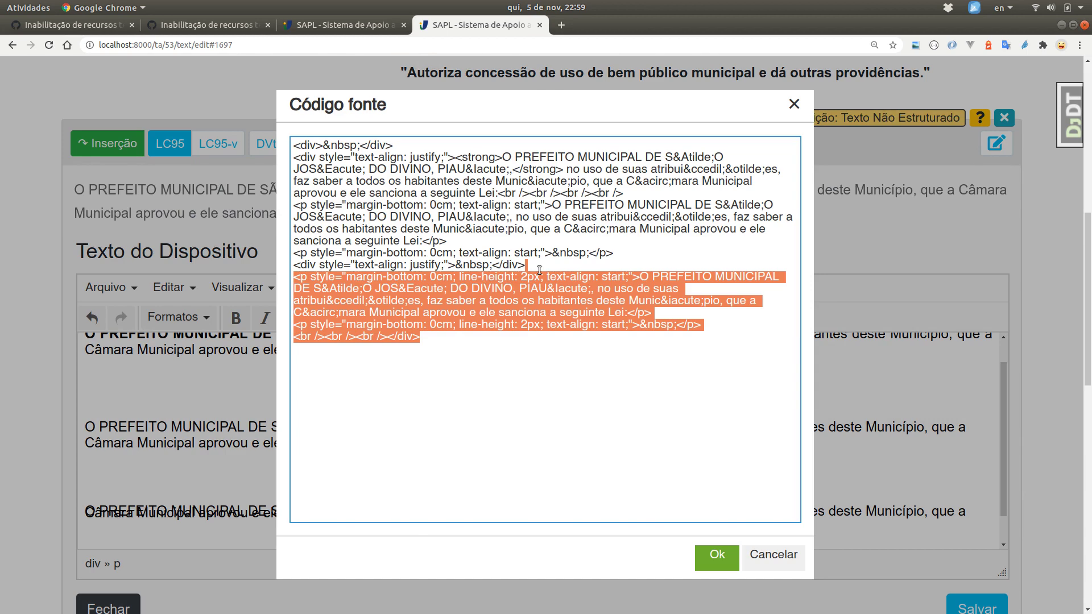
# Check the preamble's line-spacing setting in LibreOffice Writer and place its window beside the browser's HTML source.
pyautogui.hotkey('alt', 'Tab')
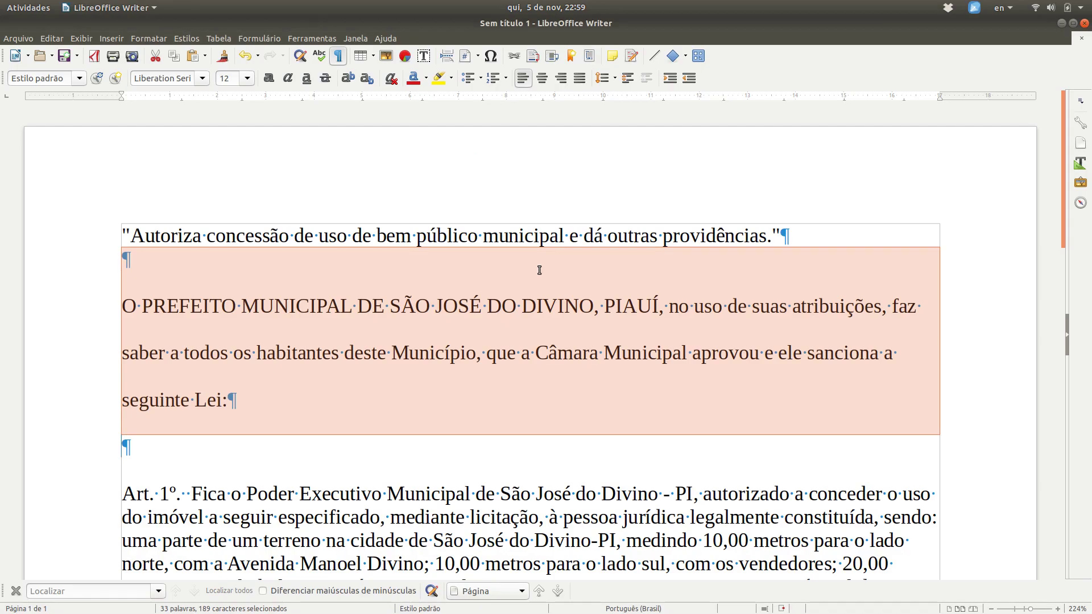
pyautogui.click(606, 79)
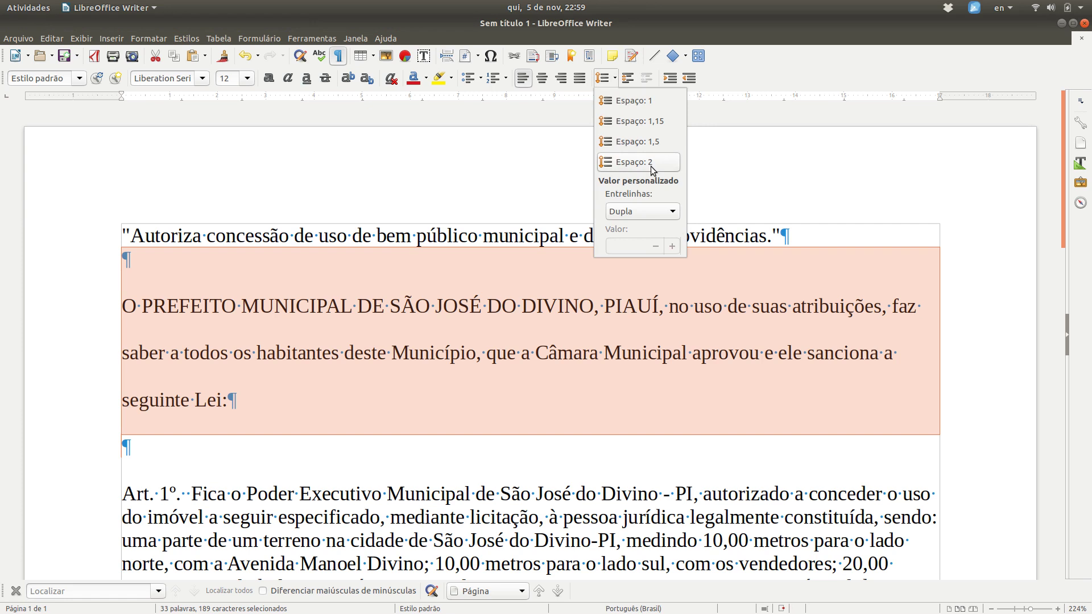
pyautogui.hotkey('alt', 'Tab')
pyautogui.hotkey('alt', 'Tab')
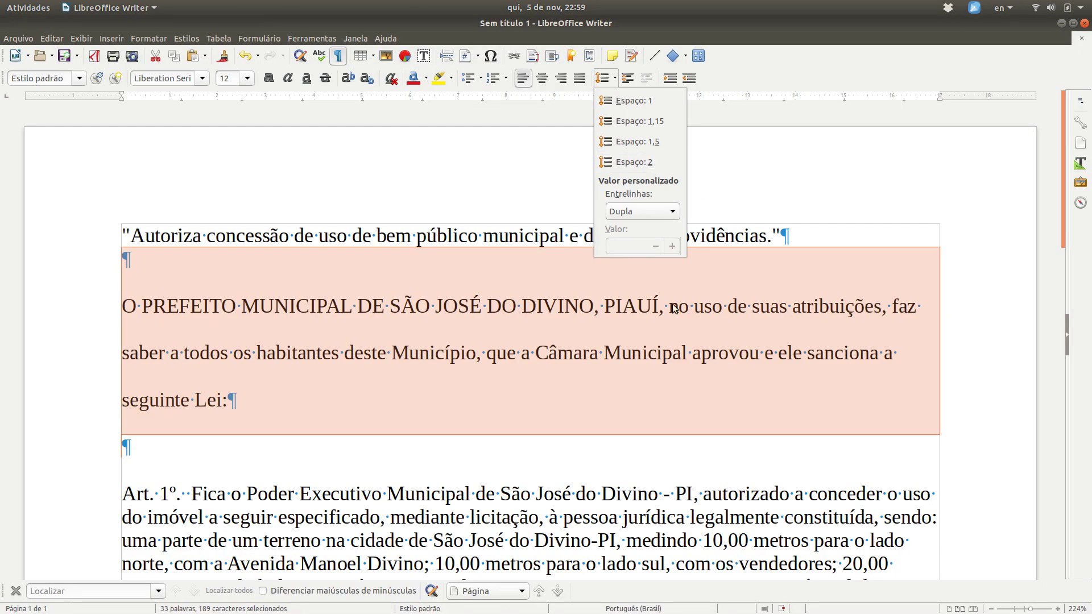
pyautogui.click(718, 353)
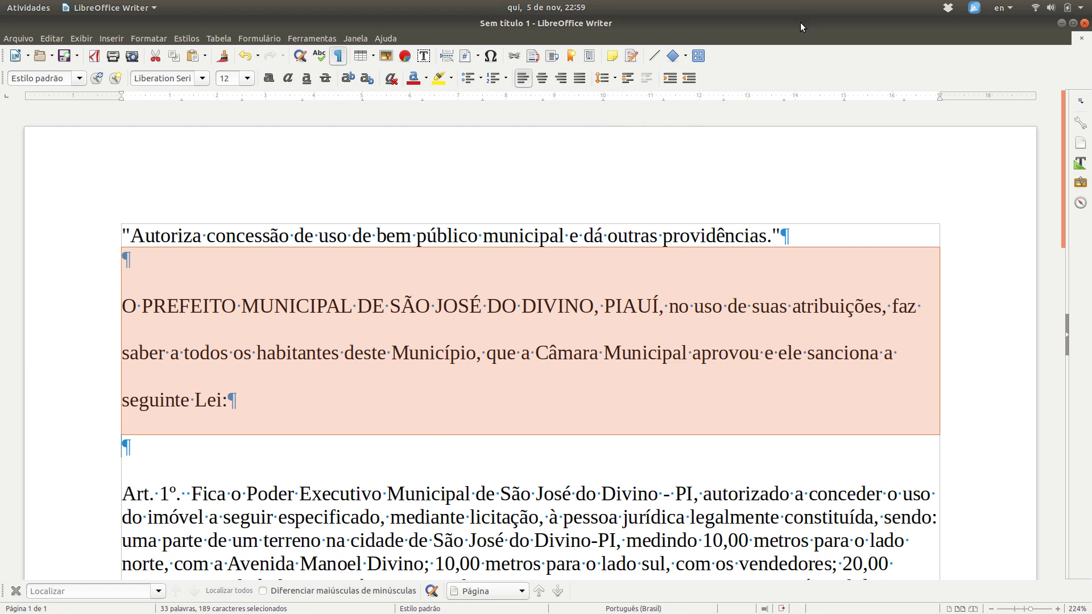
pyautogui.moveTo(800, 23); pyautogui.dragTo(1087, 190)
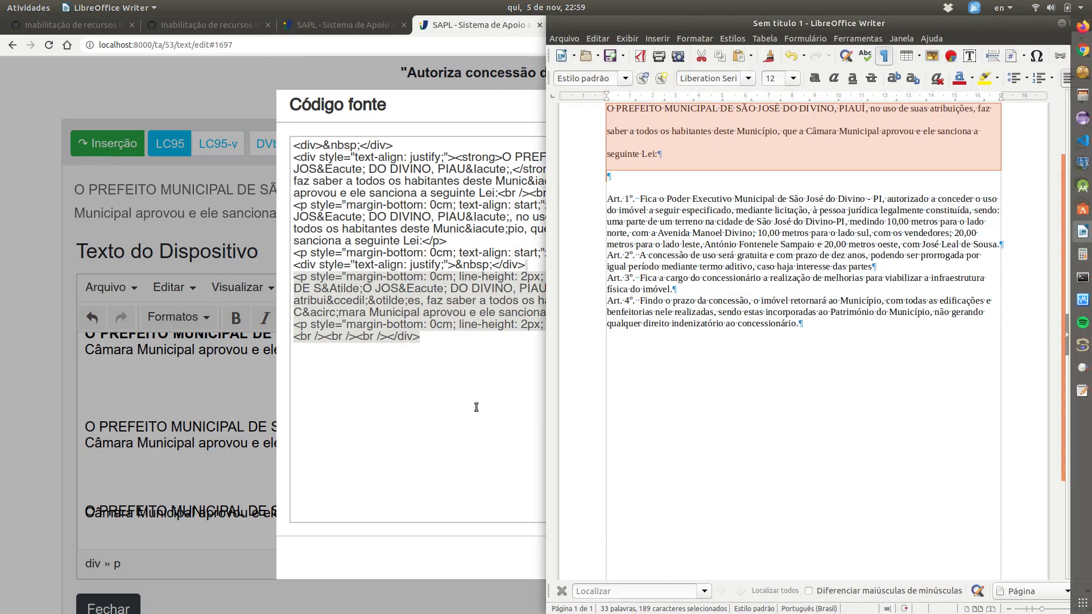
# In the HTML source, set the line-height of the empty paragraph after the last preamble to 2em.
pyautogui.click(459, 405)
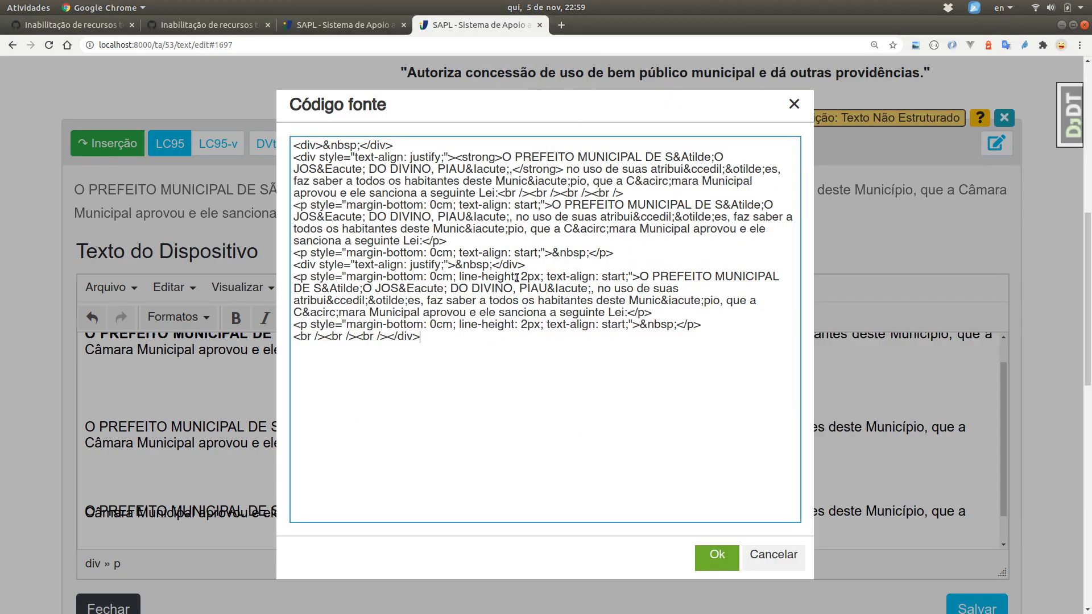
pyautogui.moveTo(517, 277); pyautogui.dragTo(542, 277)
pyautogui.press('Left')
pyautogui.press('Right')
pyautogui.hotkey('ctrl', 'shift', 'End')
pyautogui.press('Left')
pyautogui.press('Down')
pyautogui.press('Down')
pyautogui.press('Down')
pyautogui.press('Down')
pyautogui.press('Down')
pyautogui.click(538, 325)
pyautogui.hotkey('shift', 'Left')
pyautogui.hotkey('shift', 'Left')
pyautogui.hotkey('shift', 'Left')
pyautogui.write('2e')
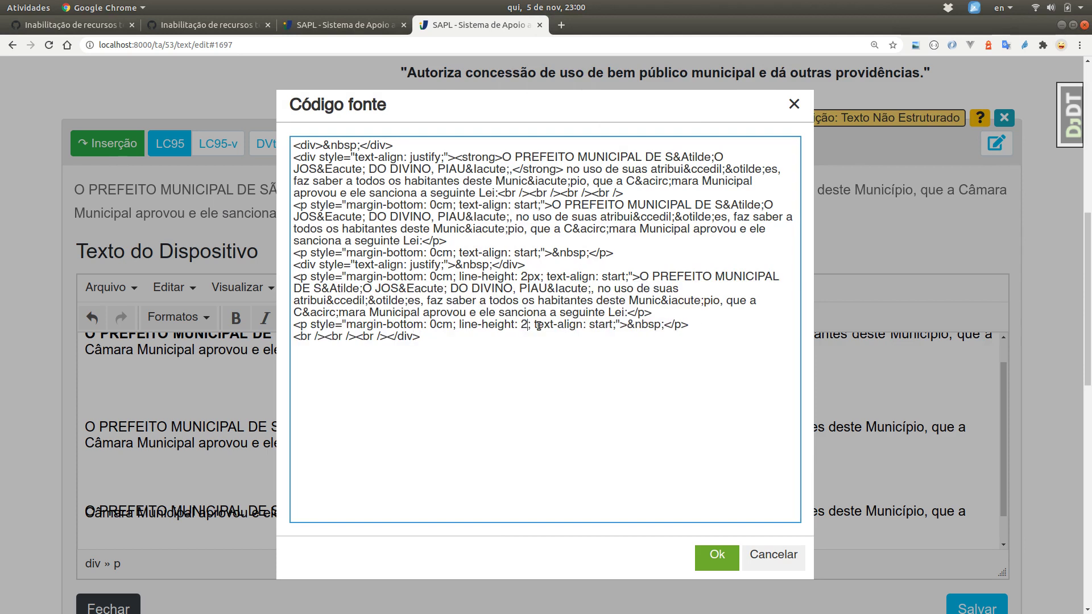
pyautogui.write('m')
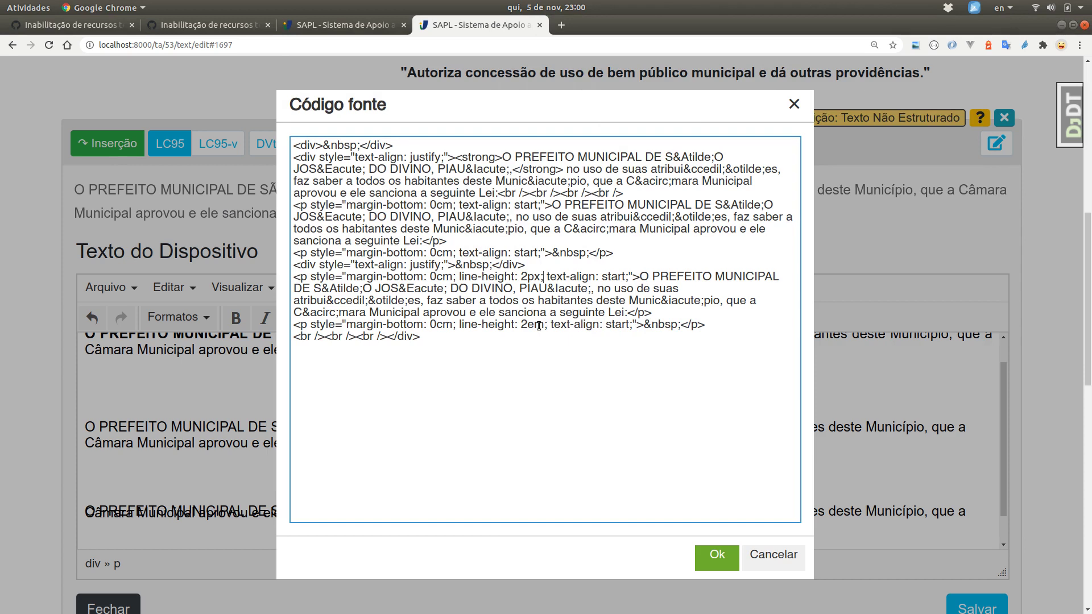
# Set the last preamble paragraph's line-height to 2em and apply the HTML source changes.
pyautogui.hotkey('shift', 'Left')
pyautogui.hotkey('shift', 'Left')
pyautogui.hotkey('shift', 'Left')
pyautogui.write('2')
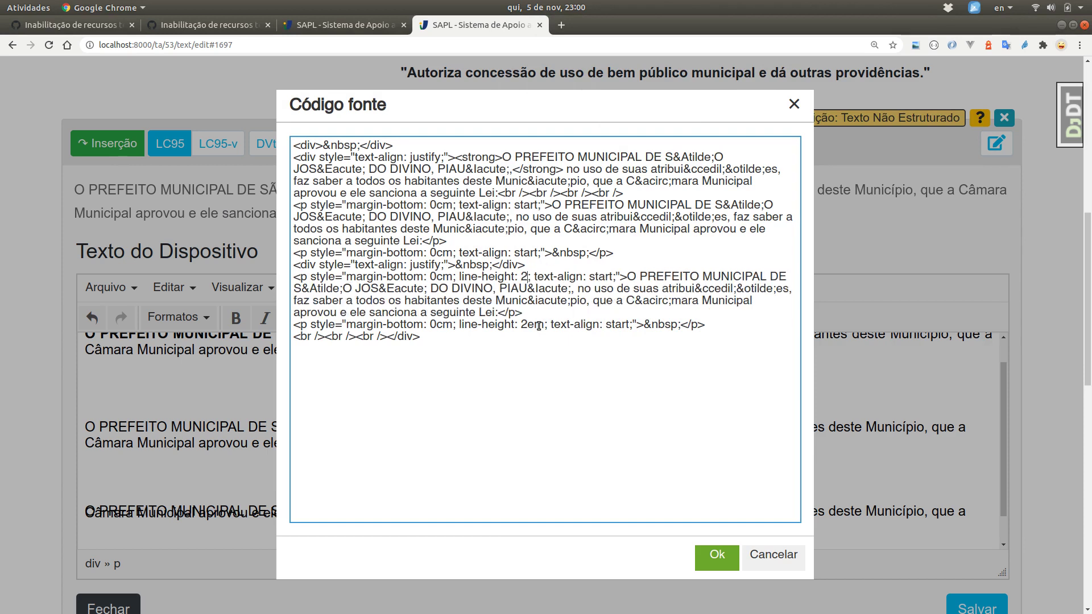
pyautogui.write('em')
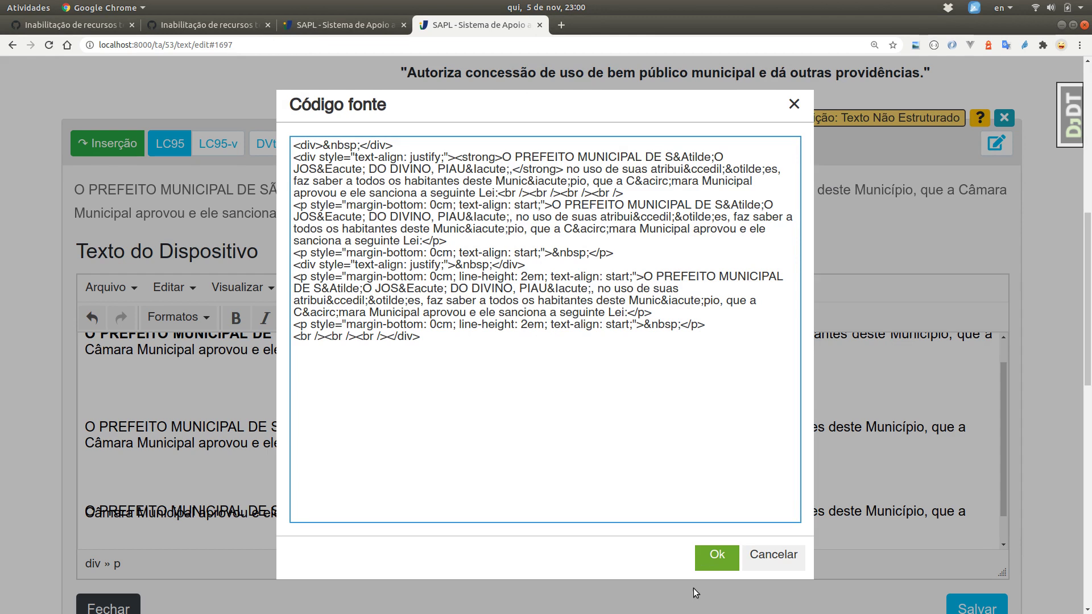
pyautogui.click(716, 556)
# Examine the line spacing of the last preamble in the editor and compare it with the preamble above.
pyautogui.moveTo(685, 455); pyautogui.dragTo(680, 426)
pyautogui.click(360, 422)
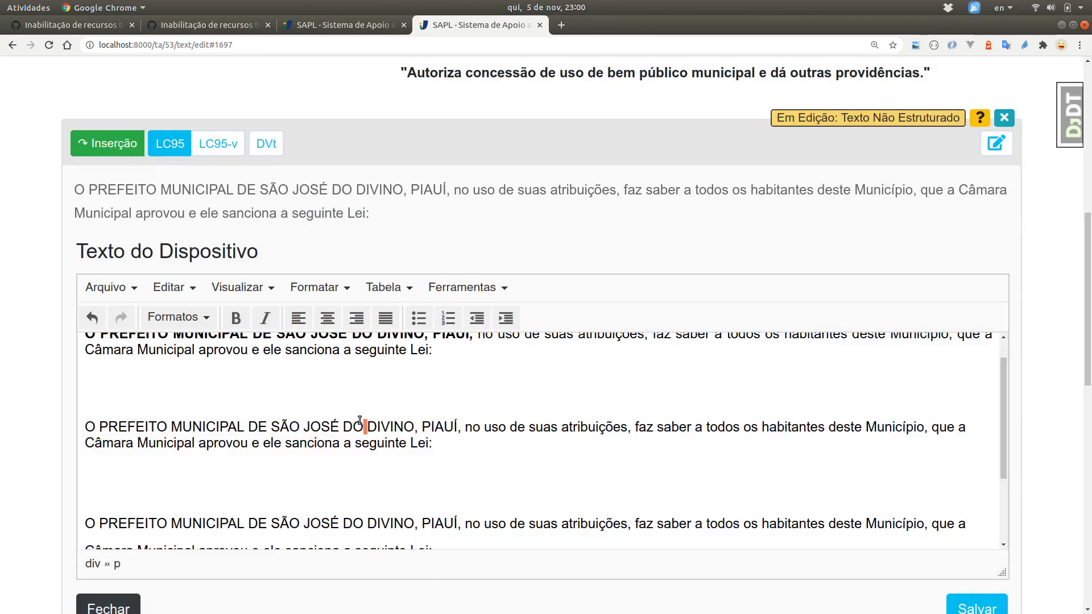
pyautogui.hotkey('ctrl', 'shift', 'Down')
pyautogui.press('Down')
pyautogui.press('Down')
pyautogui.press('Down')
pyautogui.press('Down')
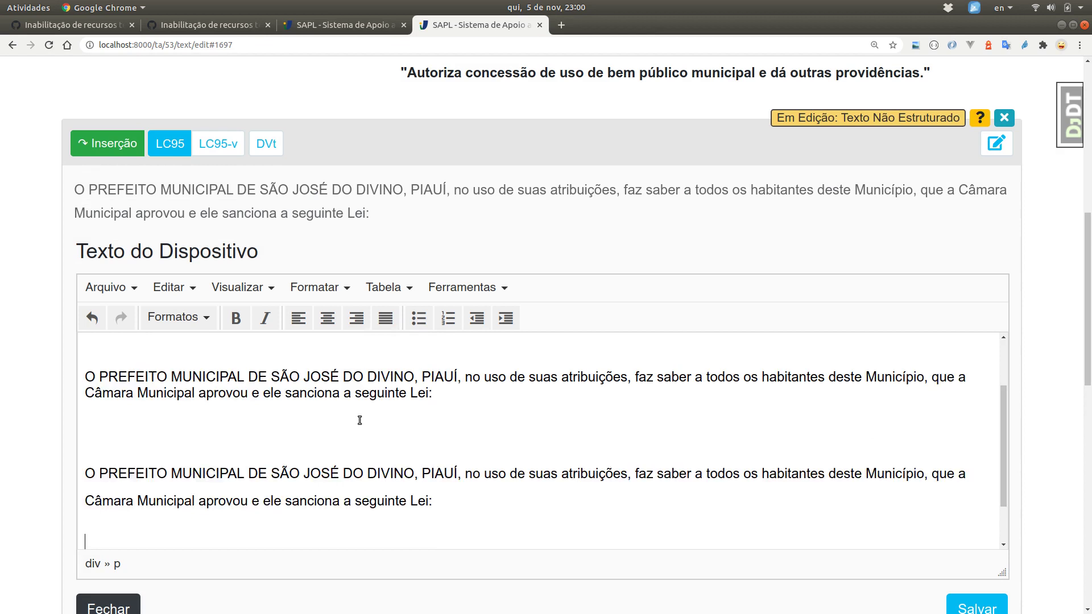
pyautogui.hotkey('ctrl', 'shift', 'Down')
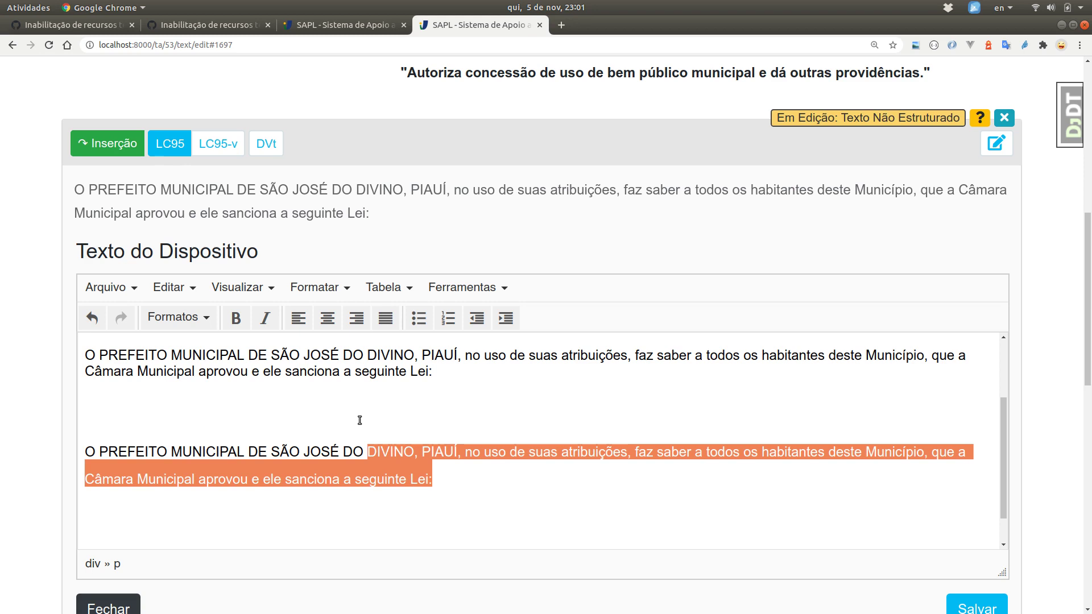
pyautogui.click(359, 422)
pyautogui.moveTo(359, 423); pyautogui.dragTo(429, 482)
pyautogui.hotkey('ctrl', 'c')
pyautogui.click(428, 482)
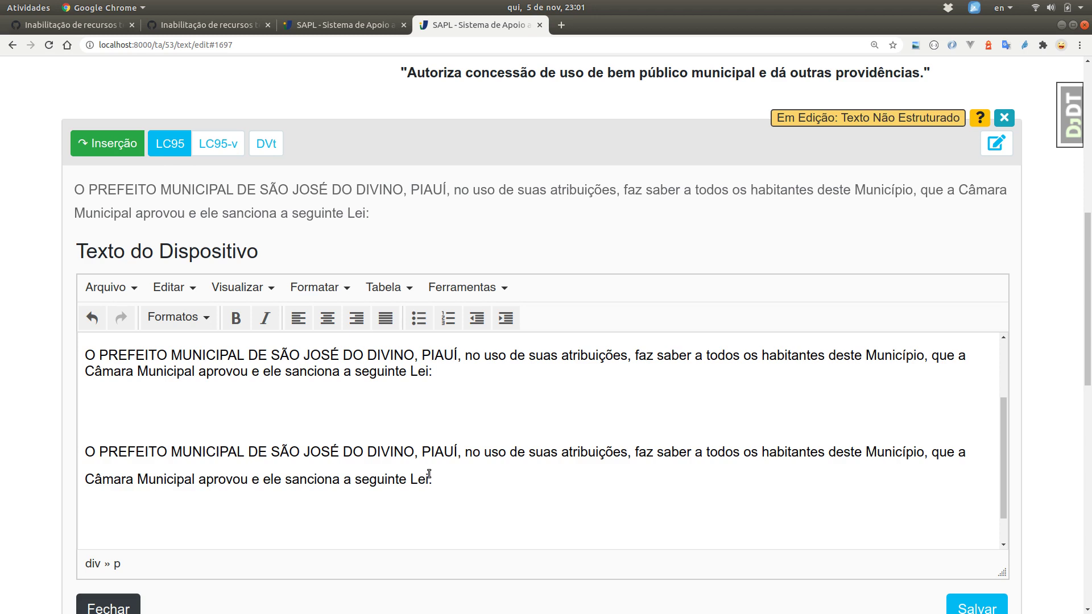
# Make "O PREFEITO MUNICIPAL DE SÃO JOSÉ DO DIVINO, PIAUÍ," bold in the second preamble and justify its paragraph.
pyautogui.scroll(1, 408, 387)
pyautogui.click(408, 387)
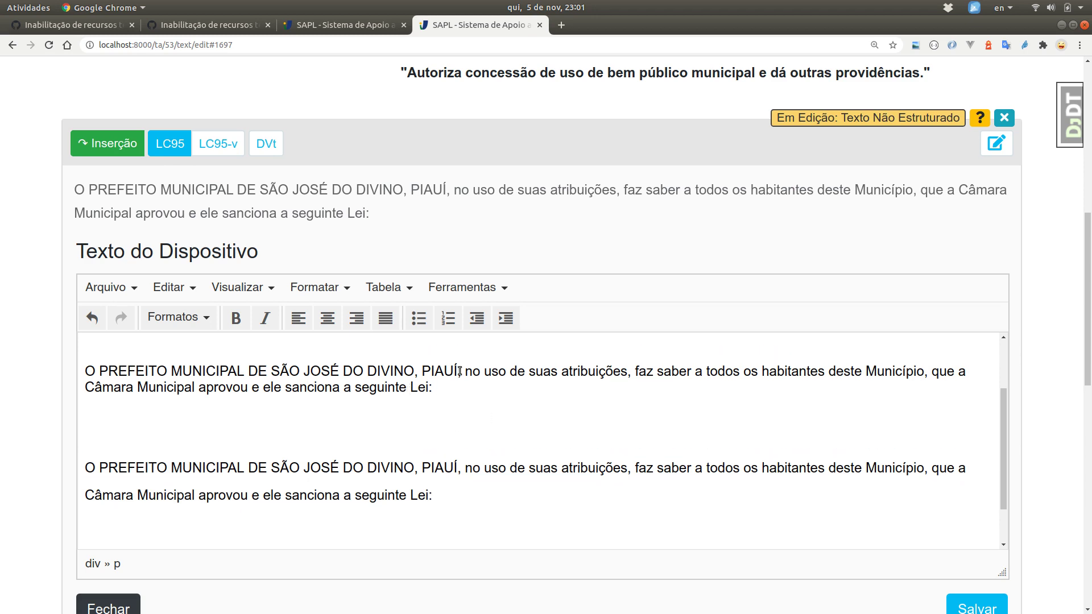
pyautogui.moveTo(460, 371); pyautogui.dragTo(83, 372)
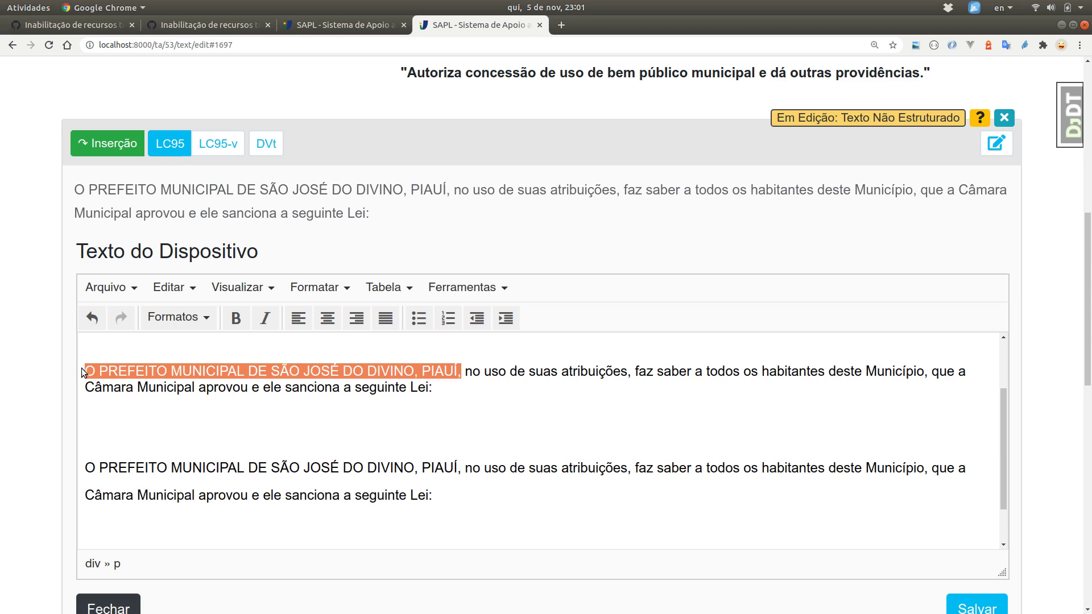
pyautogui.click(235, 318)
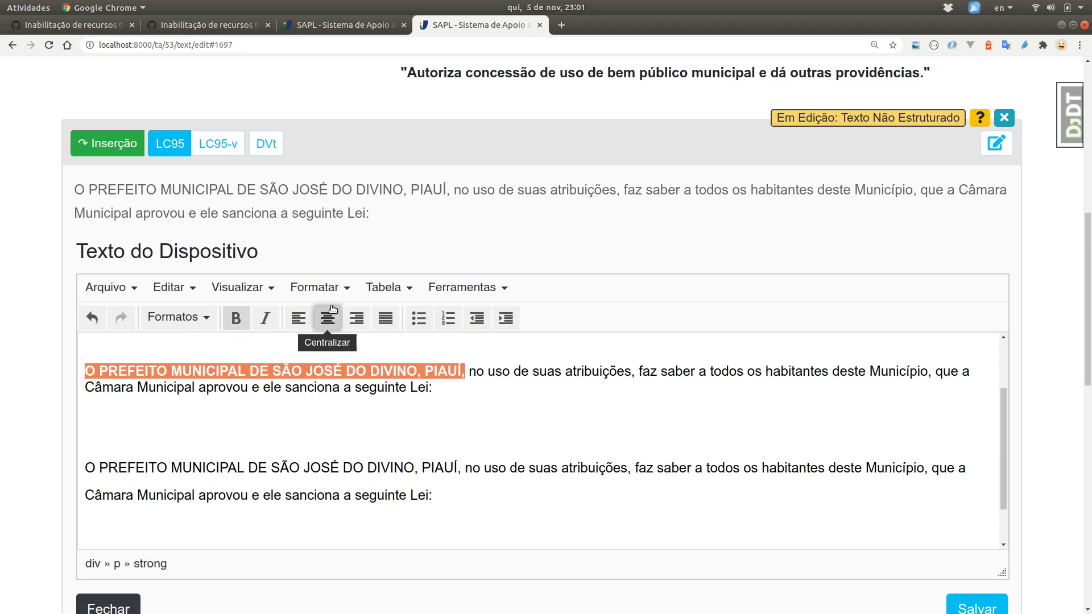
pyautogui.click(385, 318)
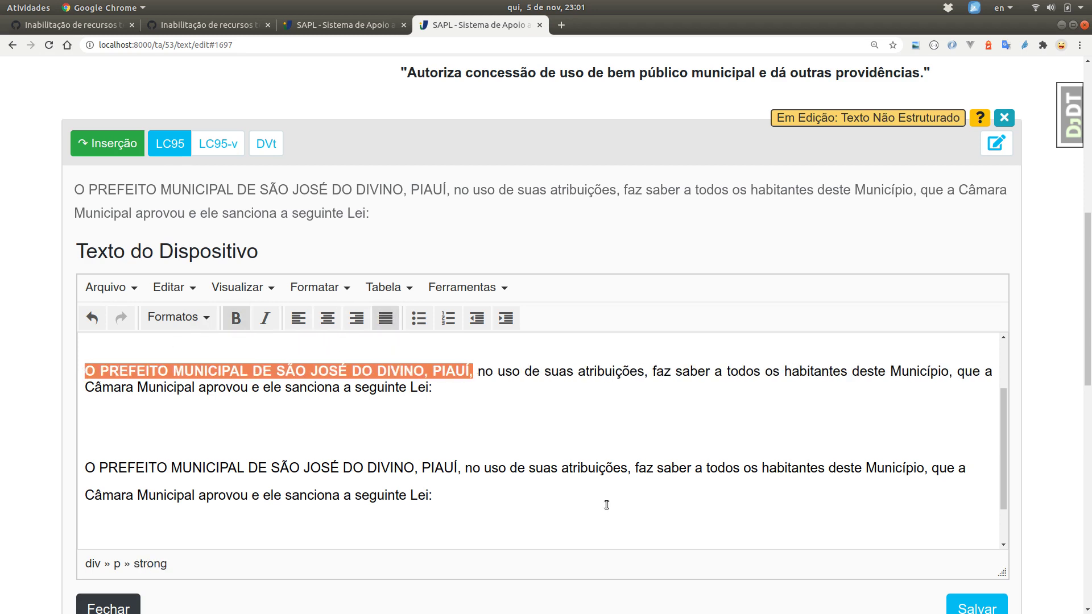
# Remove the gap before the last preamble by joining it to the paragraph above, and start it on a new line.
pyautogui.click(648, 526)
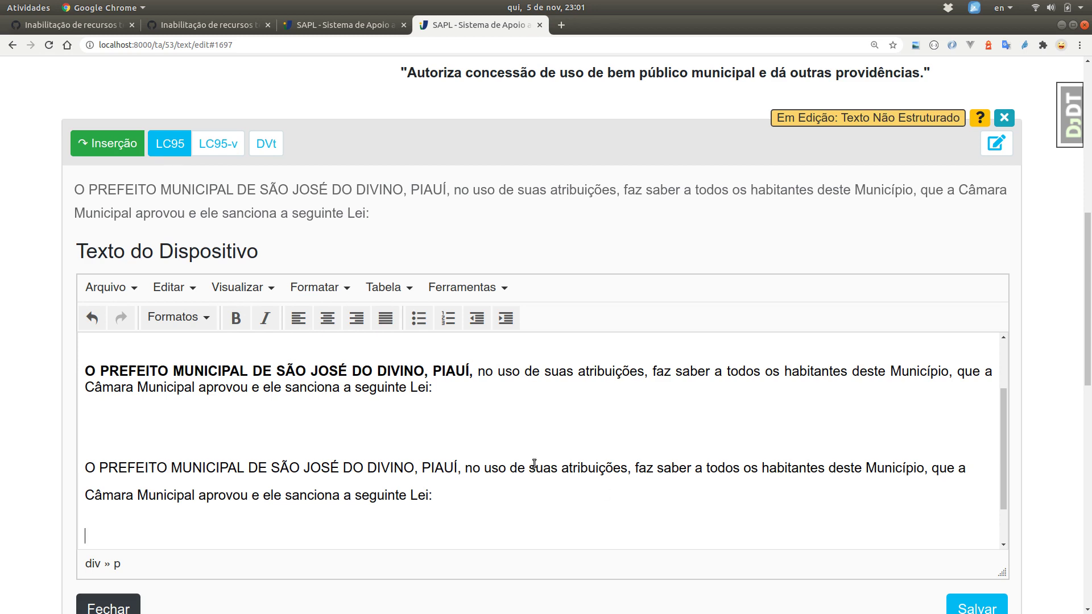
pyautogui.scroll(-1, 522, 463)
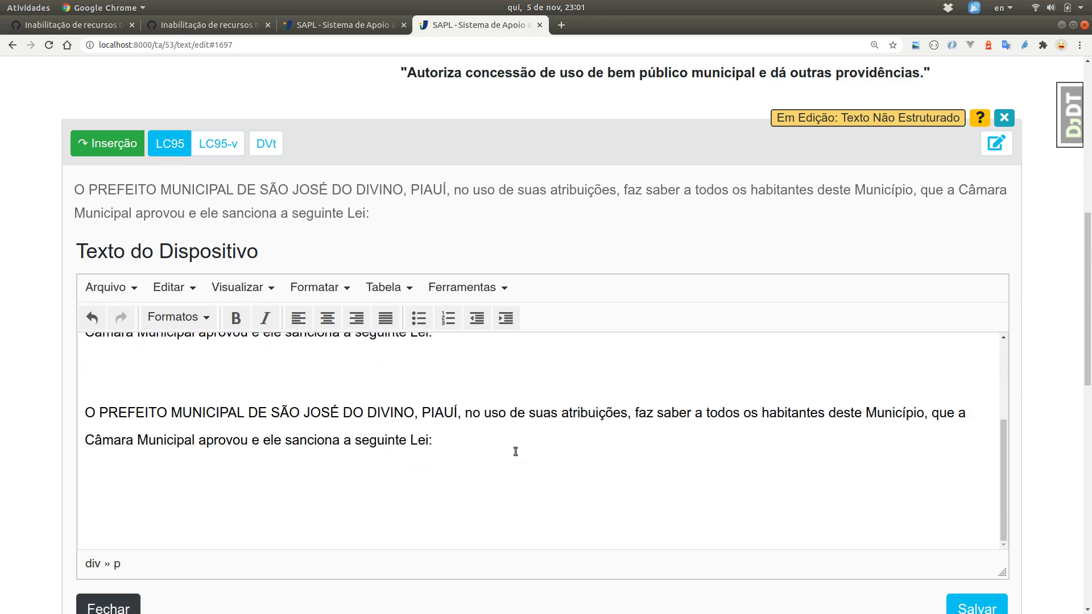
pyautogui.hotkey('ctrl', 'v')
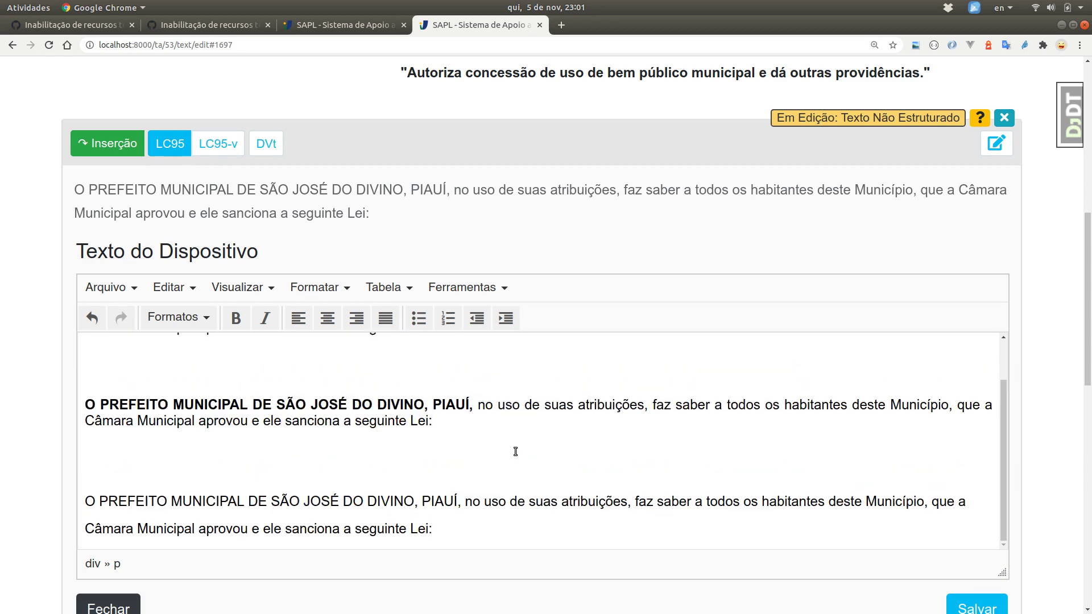
pyautogui.click(497, 421)
pyautogui.hotkey('ctrl', 'v')
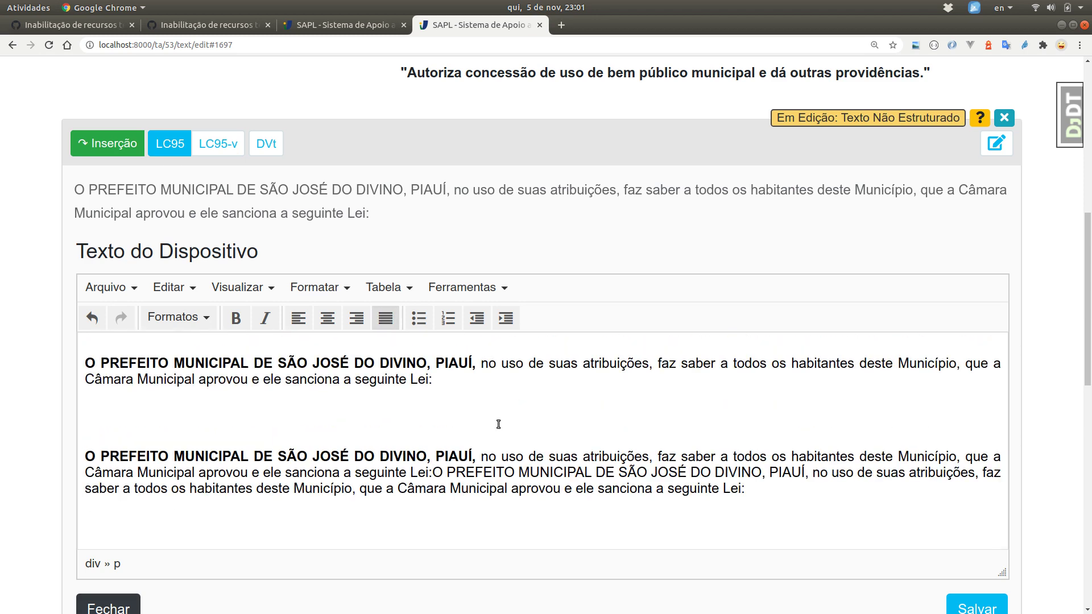
pyautogui.press('Return')
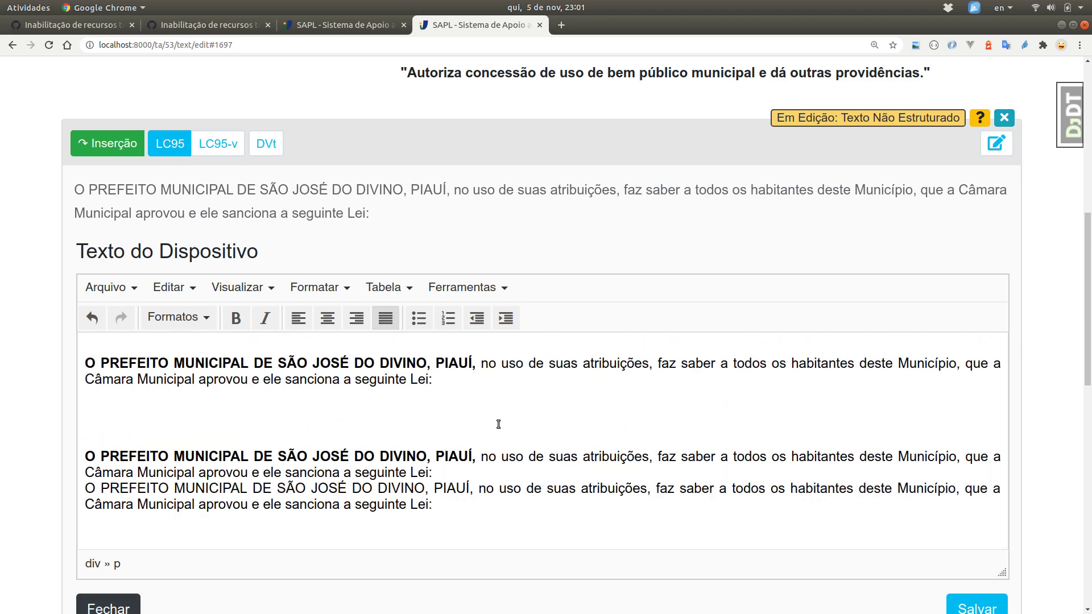
# Delete the empty lines between the first two bold preambles and separate them with a single line break.
pyautogui.click(468, 372)
pyautogui.press('Delete')
pyautogui.press('Delete')
pyautogui.press('Delete')
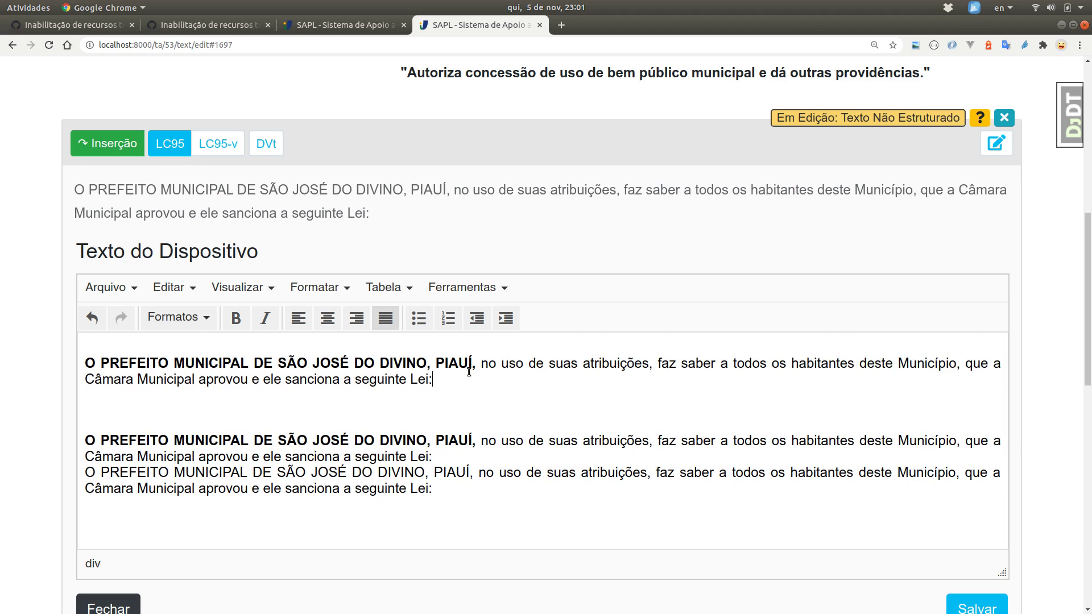
pyautogui.press('Delete')
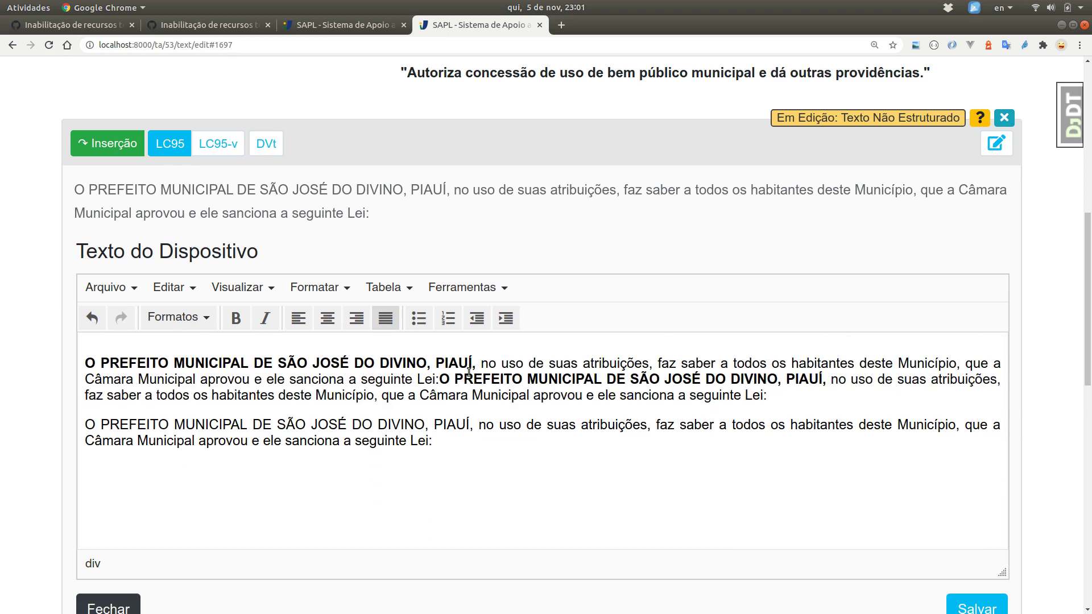
pyautogui.hotkey('shift', 'Return')
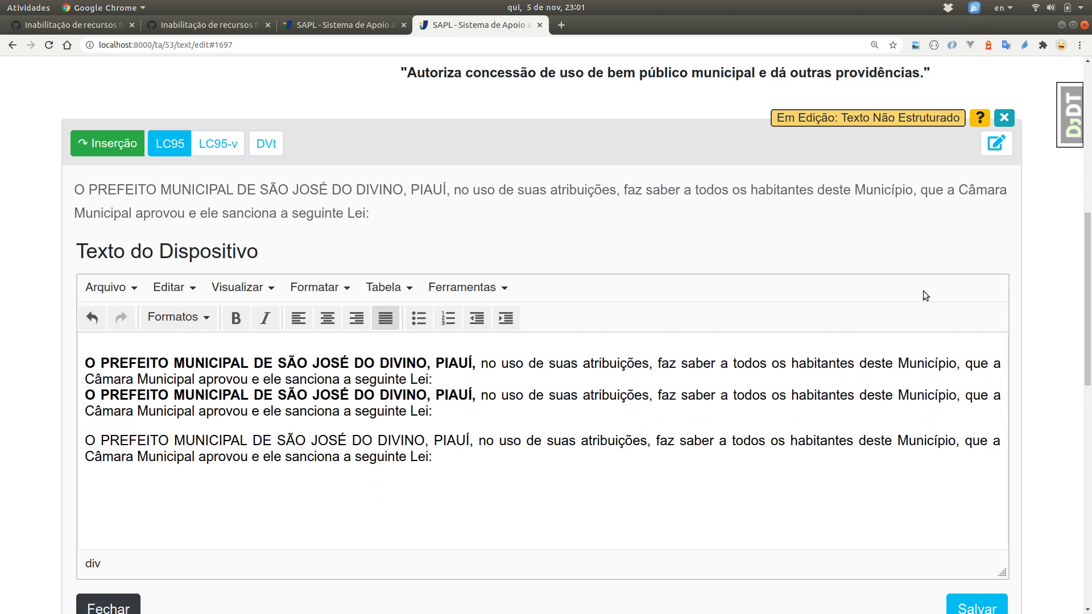
# Switch to LibreOffice Writer, add three new lines after Art. 4º, and insert a table with 7 columns and 3 rows.
pyautogui.click(1079, 231)
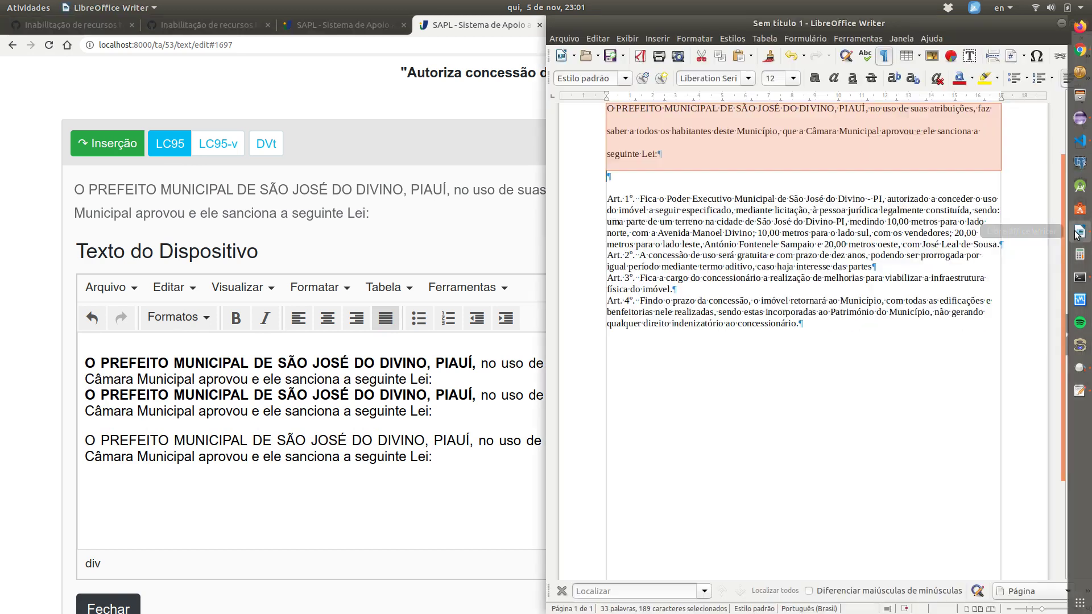
pyautogui.click(813, 340)
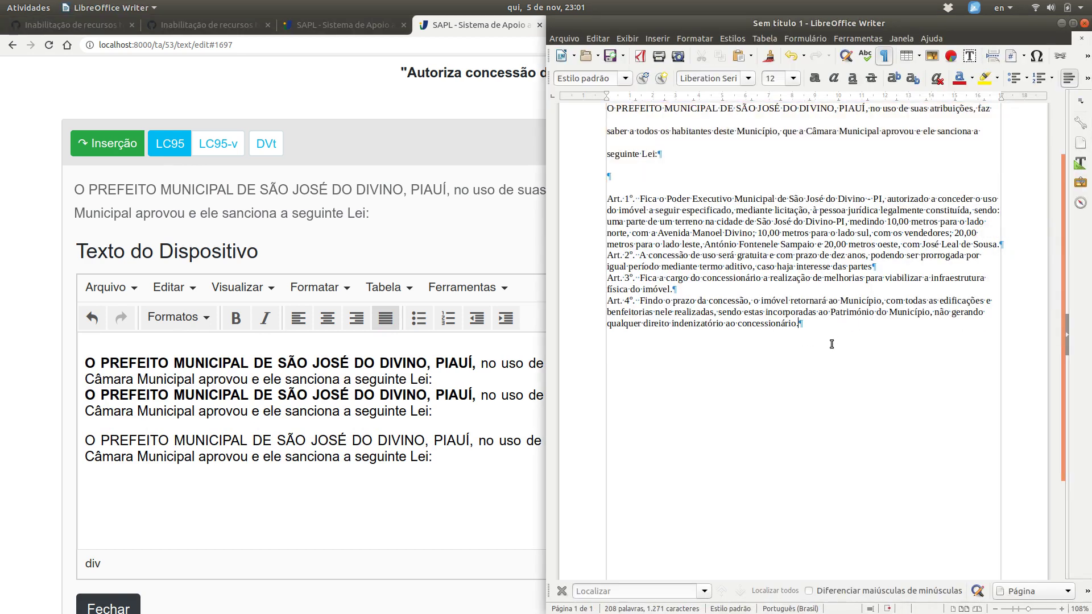
pyautogui.press('Return')
pyautogui.press('Return')
pyautogui.press('Return')
pyautogui.click(903, 58)
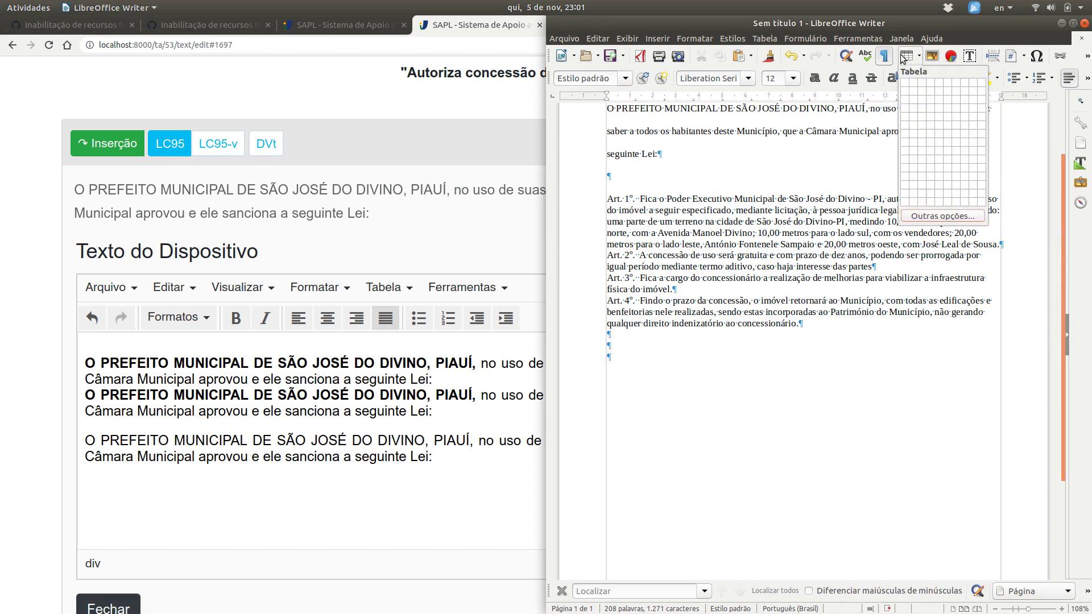
pyautogui.click(954, 97)
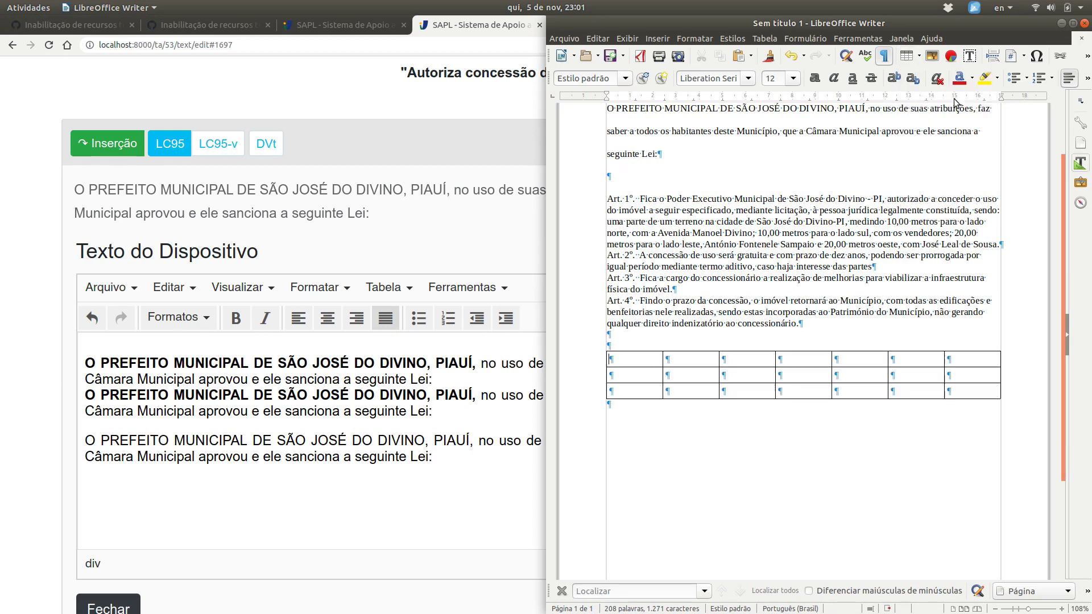
# Fill the table's first row with a, b, cd, d, e, f and g.
pyautogui.write('a')
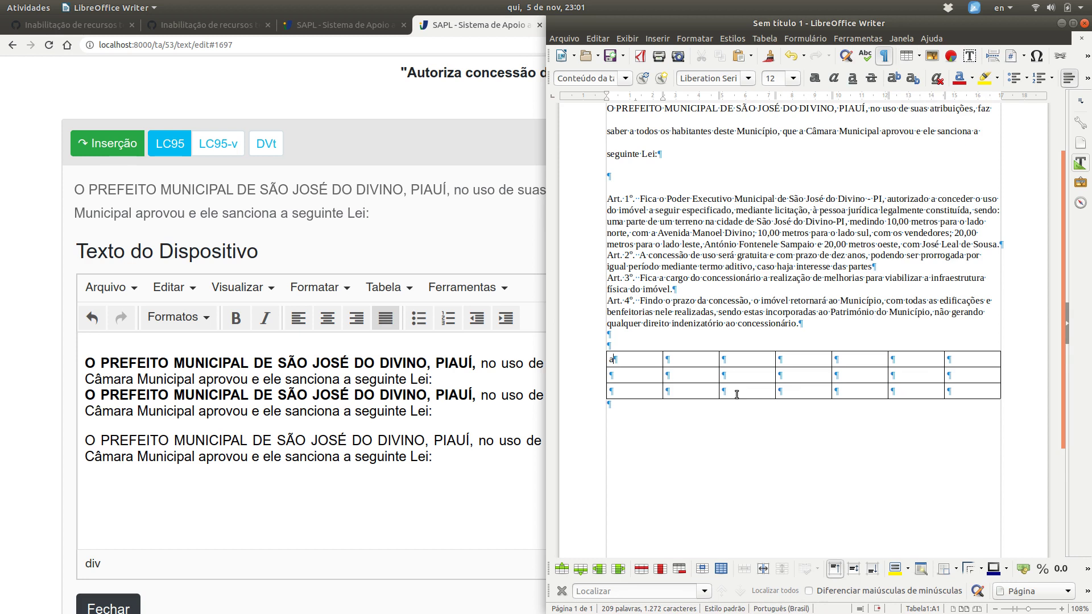
pyautogui.press('Tab')
pyautogui.write('b')
pyautogui.press('Tab')
pyautogui.write('cd')
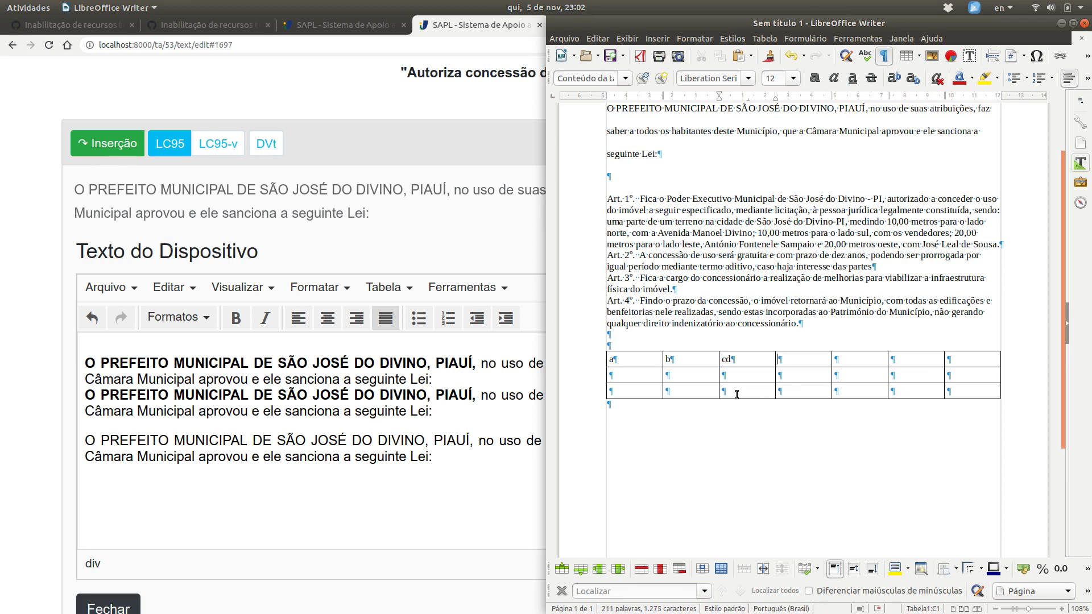
pyautogui.press('Tab')
pyautogui.write('d')
pyautogui.press('Tab')
pyautogui.write('e')
pyautogui.press('Tab')
pyautogui.write('f')
pyautogui.press('Tab')
pyautogui.write('g')
# Add two empty lines below the table at the end of the document.
pyautogui.hotkey('ctrl', 'a')
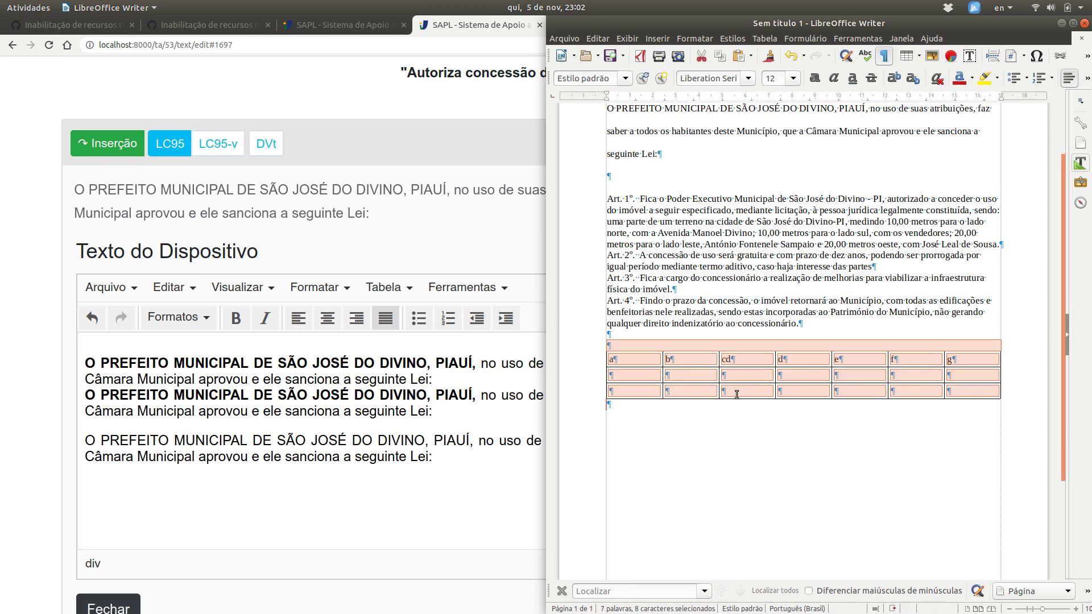
pyautogui.hotkey('ctrl', 'End')
pyautogui.press('Return')
pyautogui.press('Return')
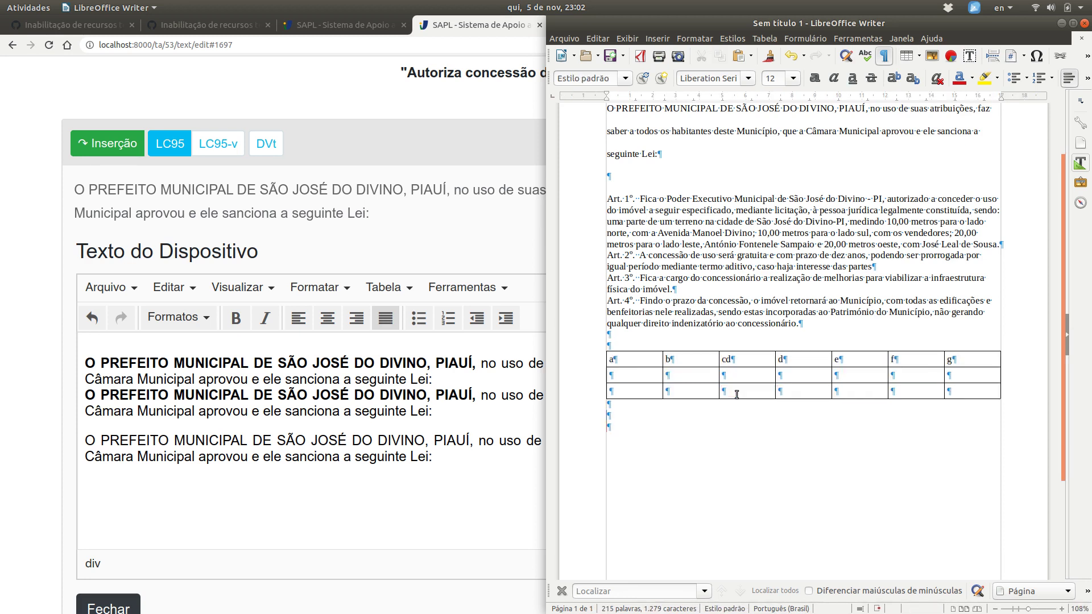
# Try font size 16 on the table and the end of Art. 4º above it, and undo the change.
pyautogui.hotkey('shift', 'Up')
pyautogui.hotkey('shift', 'Up')
pyautogui.hotkey('shift', 'Up')
pyautogui.hotkey('shift', 'Up')
pyautogui.hotkey('shift', 'Up')
pyautogui.hotkey('shift', 'Up')
pyautogui.hotkey('shift', 'Up')
pyautogui.hotkey('shift', 'Up')
pyautogui.hotkey('shift', 'Up')
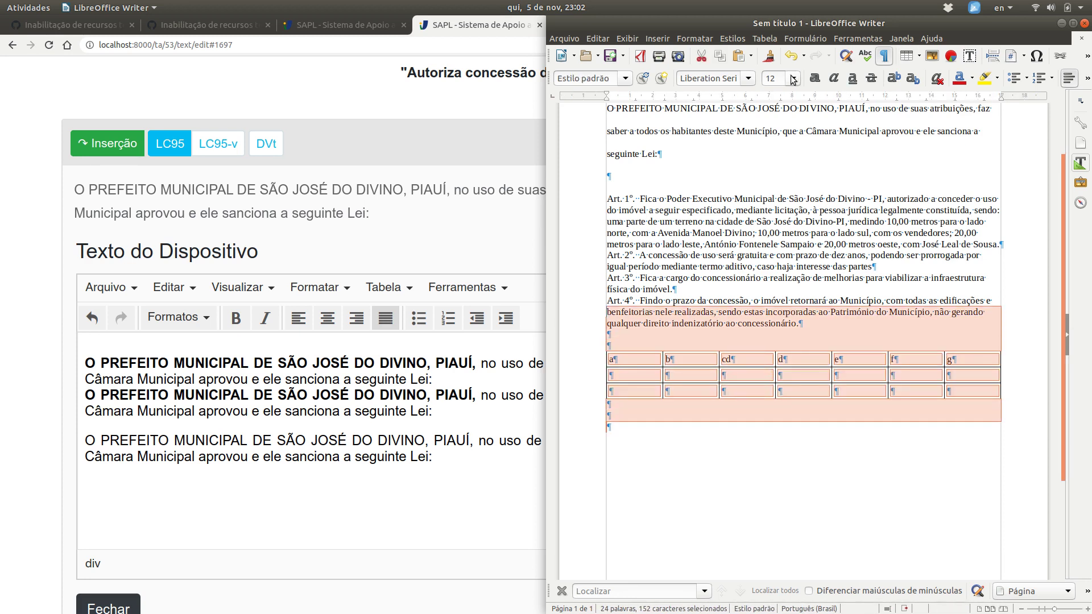
pyautogui.click(793, 79)
pyautogui.click(781, 182)
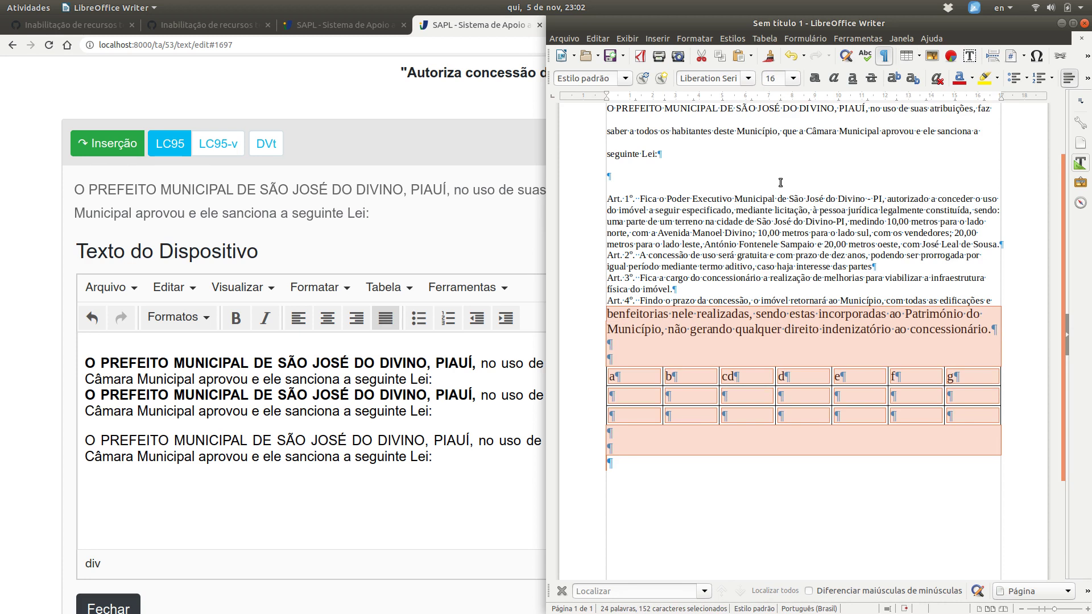
pyautogui.hotkey('ctrl', 'z')
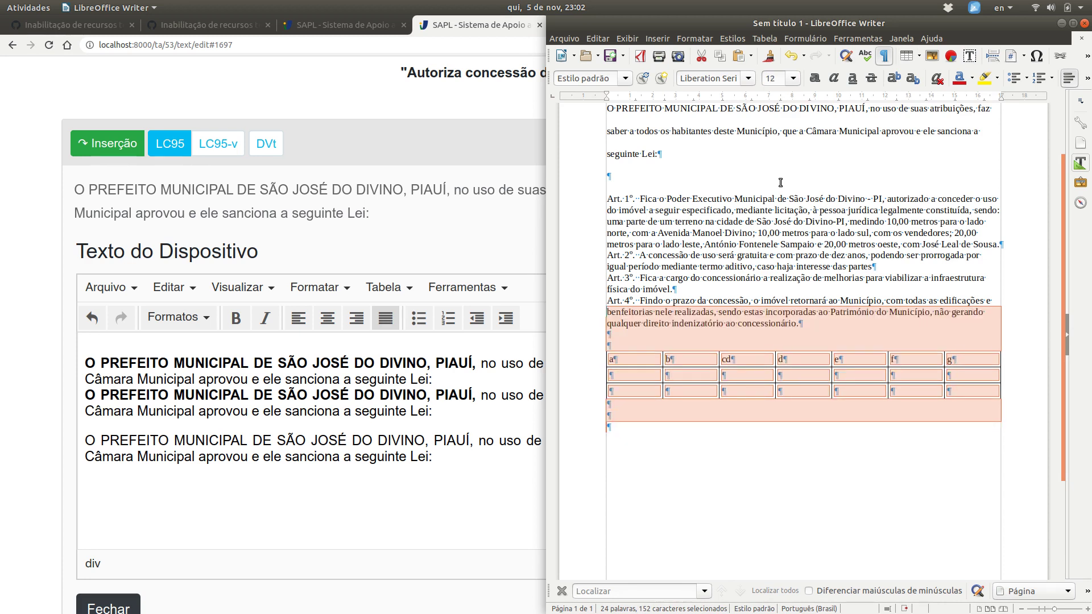
# Merge the d and e cells in the first row of the Writer table.
pyautogui.click(713, 346)
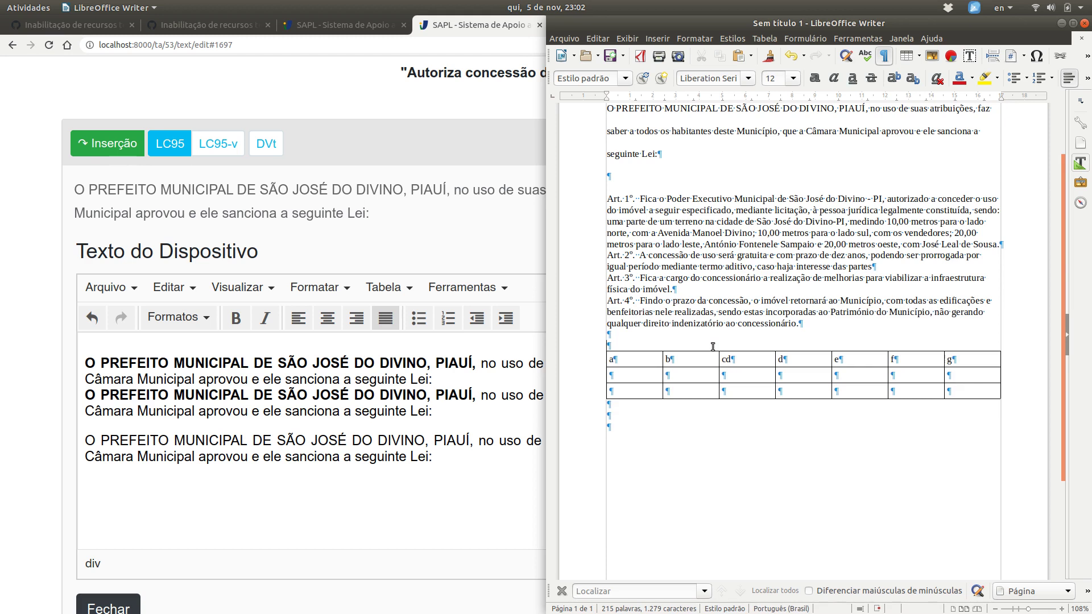
pyautogui.moveTo(647, 343); pyautogui.dragTo(650, 449)
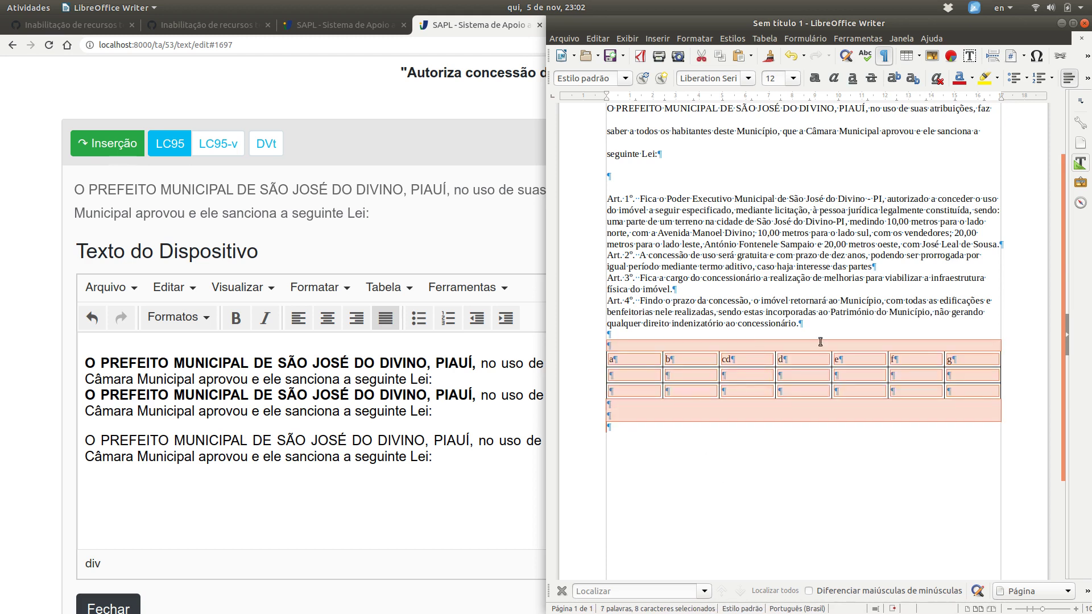
pyautogui.click(803, 377)
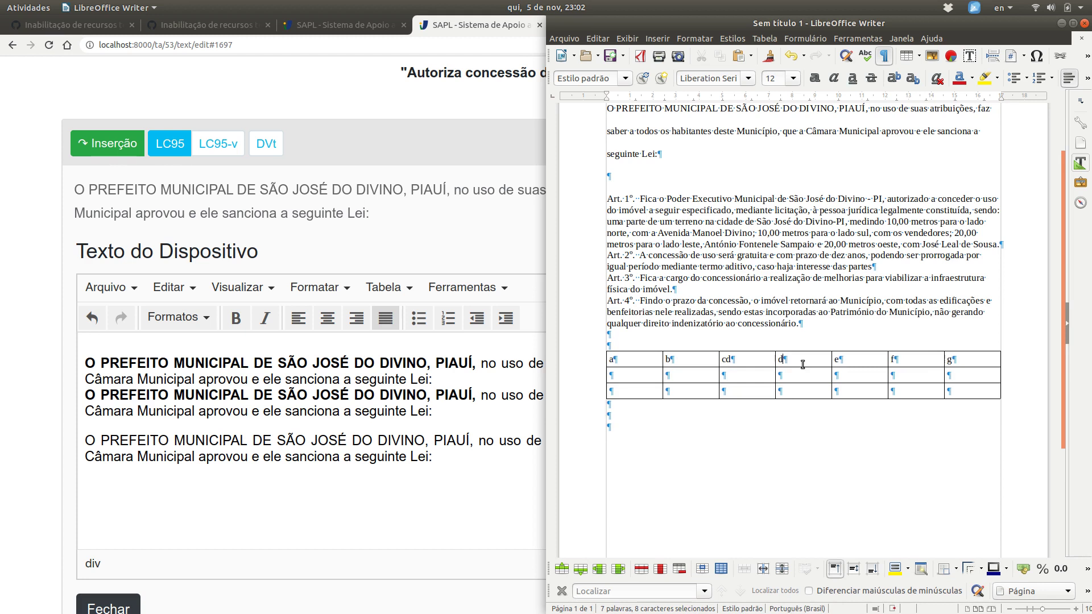
pyautogui.moveTo(802, 365); pyautogui.dragTo(837, 361)
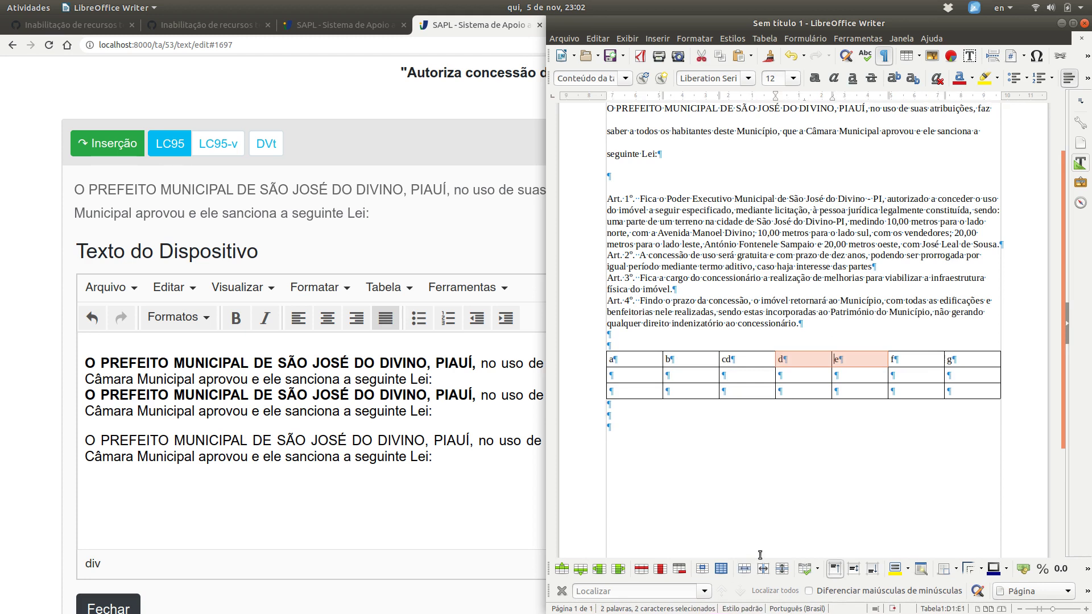
pyautogui.click(747, 567)
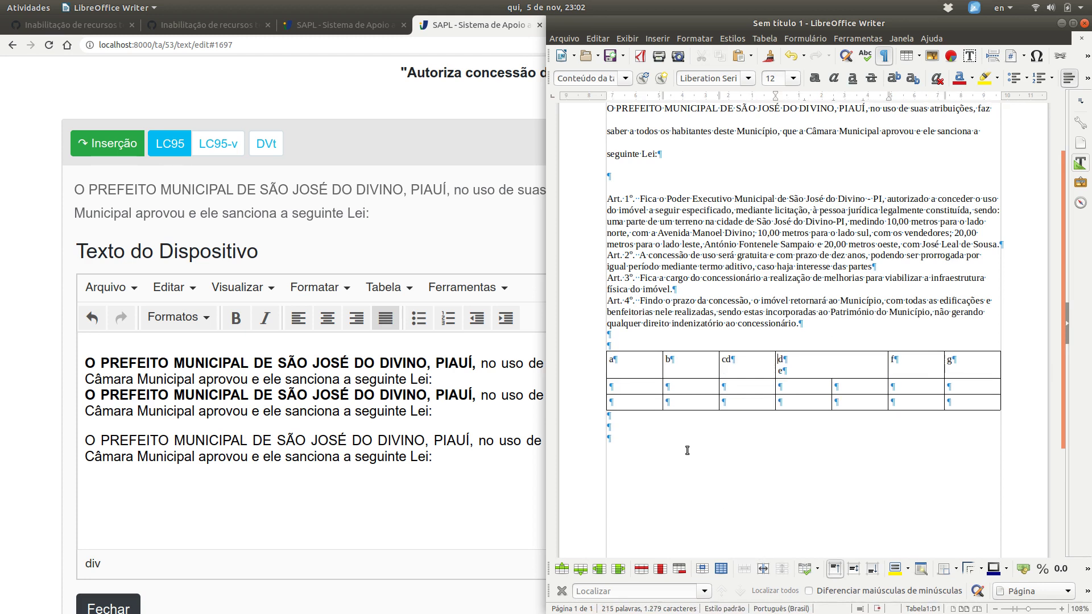
# Copy the Writer table with its surrounding empty lines and paste it below the last paragraph in SAPL's Tinymce editor in Chrome.
pyautogui.moveTo(671, 451); pyautogui.dragTo(629, 353)
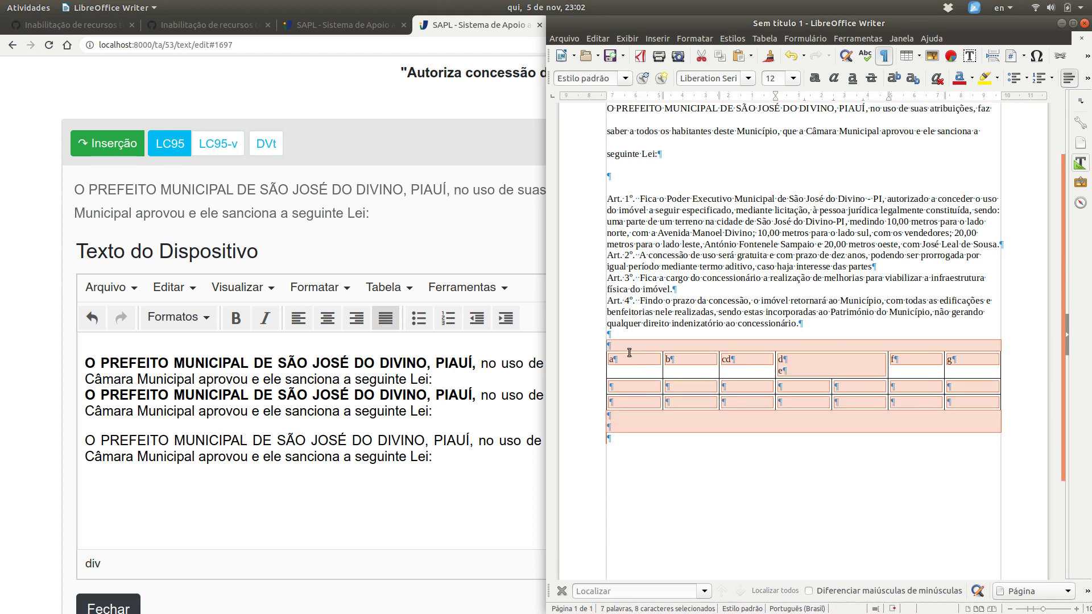
pyautogui.click(348, 477)
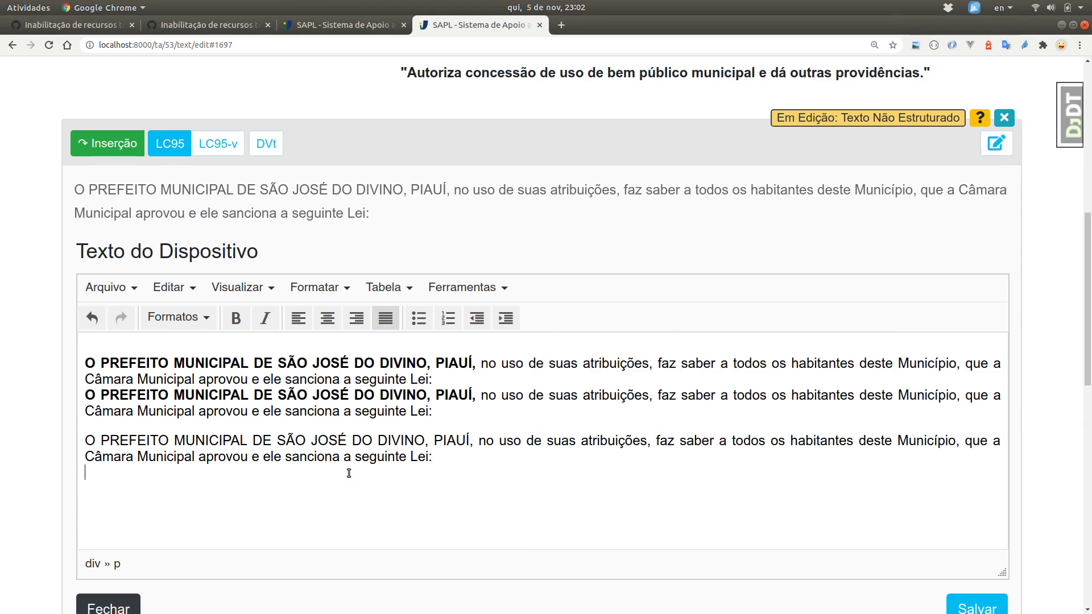
pyautogui.hotkey('ctrl', 'v')
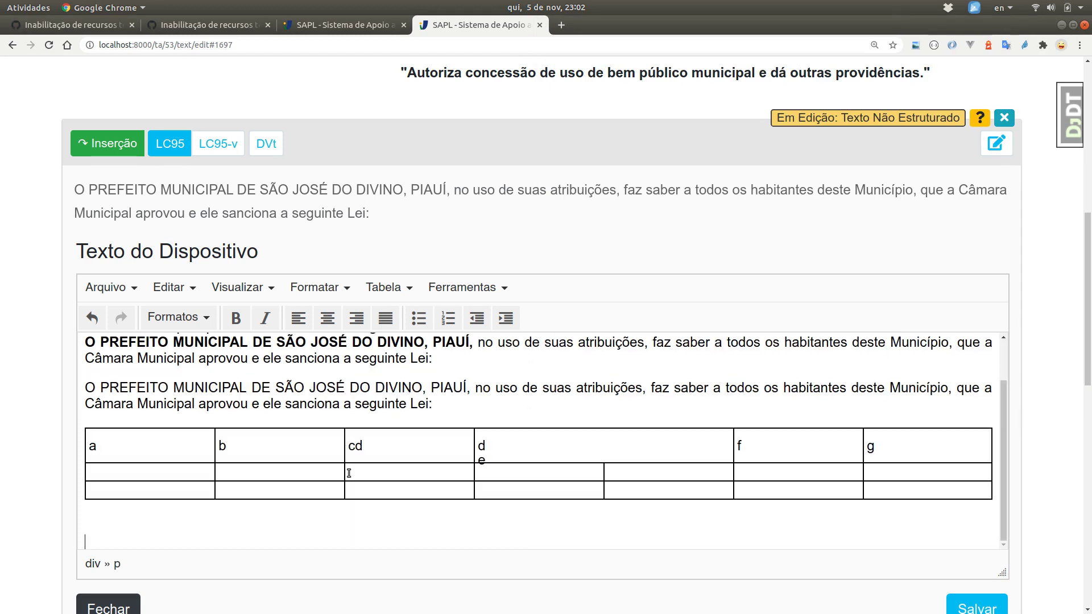
# Join the two lines of the pasted table's merged cell into the single line "de".
pyautogui.click(505, 450)
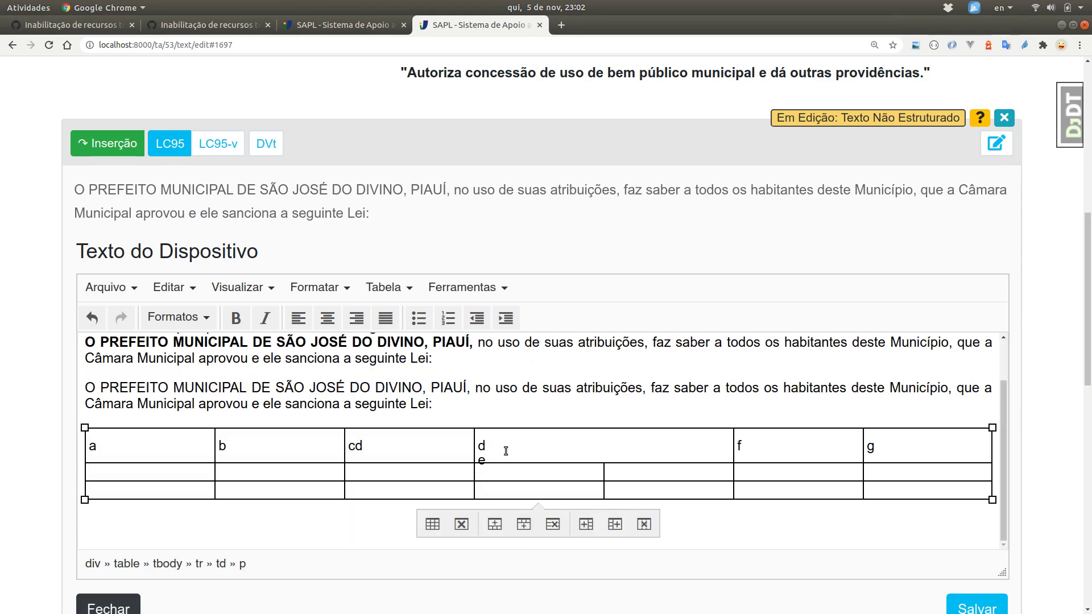
pyautogui.press('Delete')
pyautogui.press('Delete')
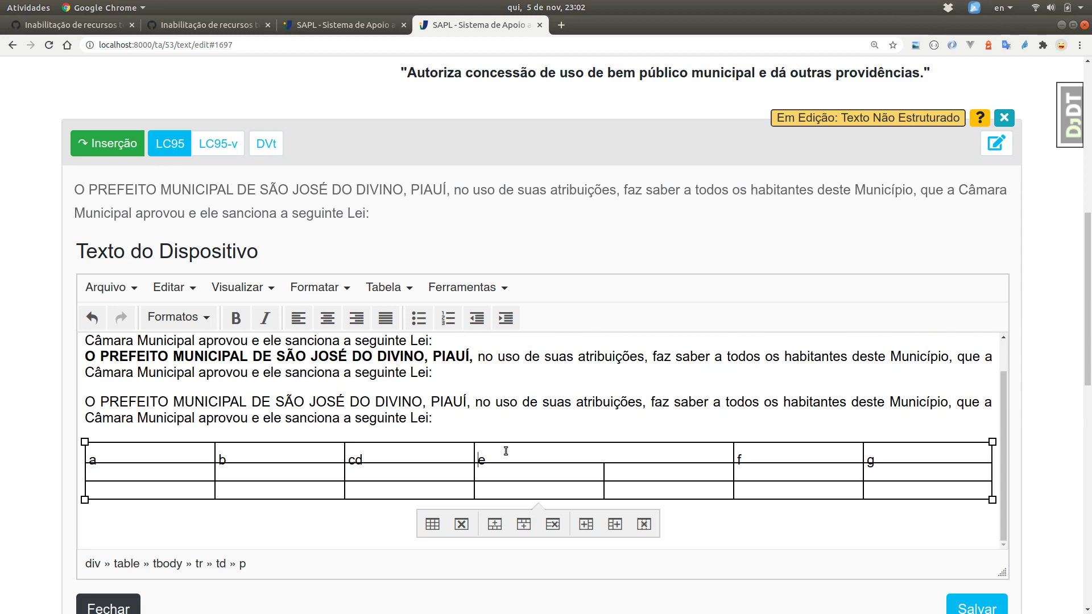
pyautogui.write('d')
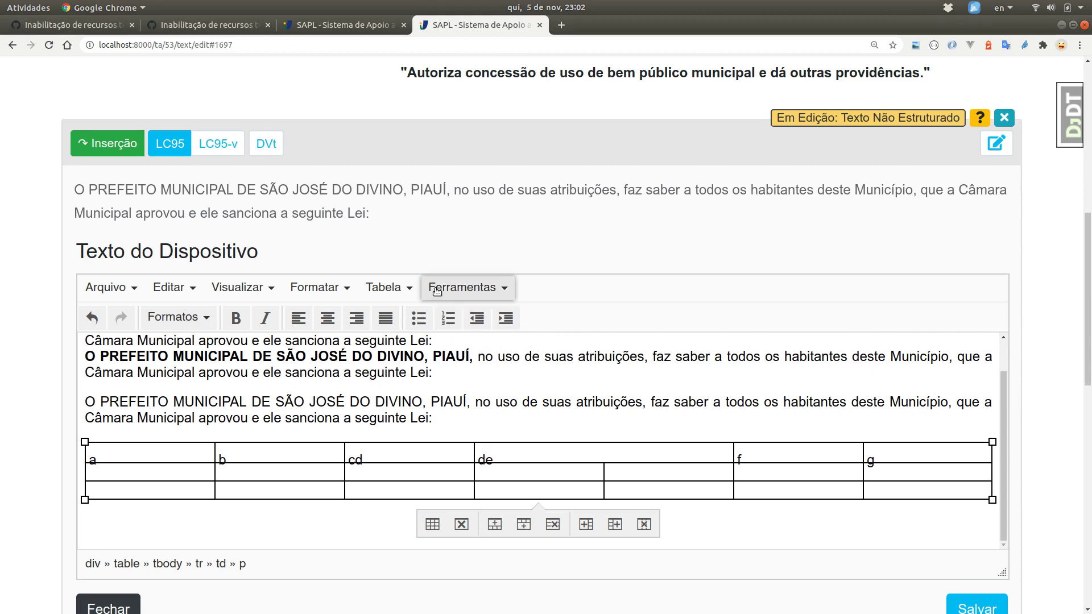
# Open the editor's HTML source code and examine the border styles and line-height of the pasted table's cells.
pyautogui.click(379, 289)
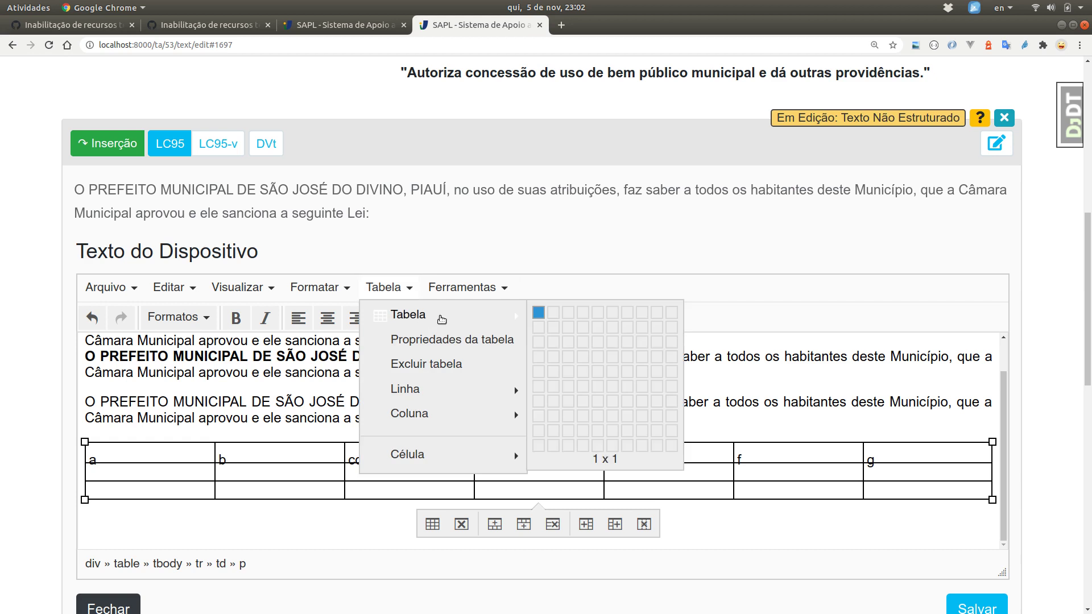
pyautogui.click(475, 284)
pyautogui.click(471, 316)
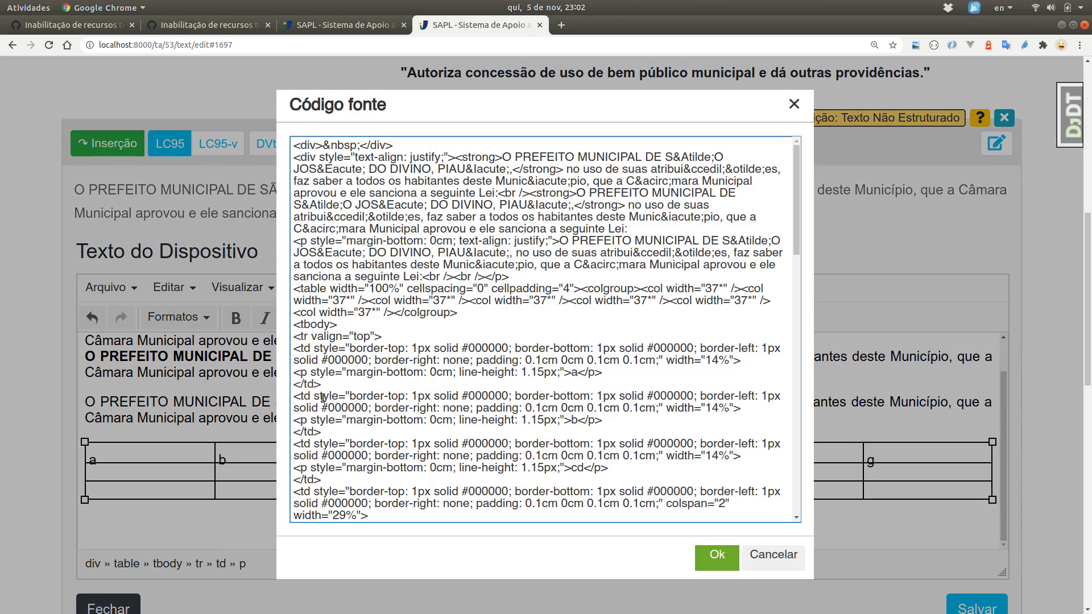
pyautogui.moveTo(314, 397); pyautogui.dragTo(708, 397)
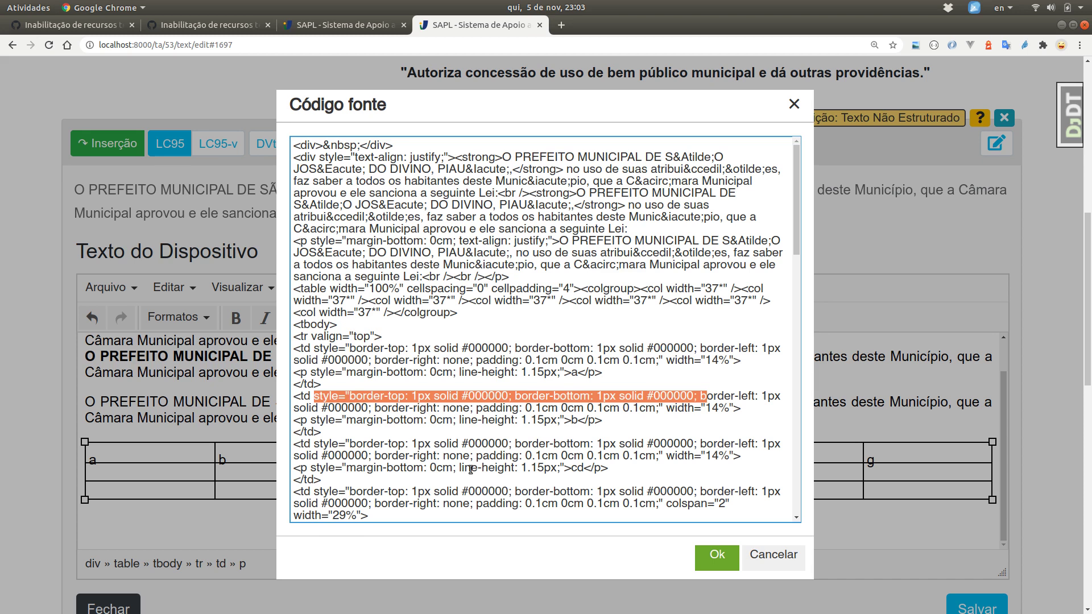
pyautogui.moveTo(470, 468); pyautogui.dragTo(554, 469)
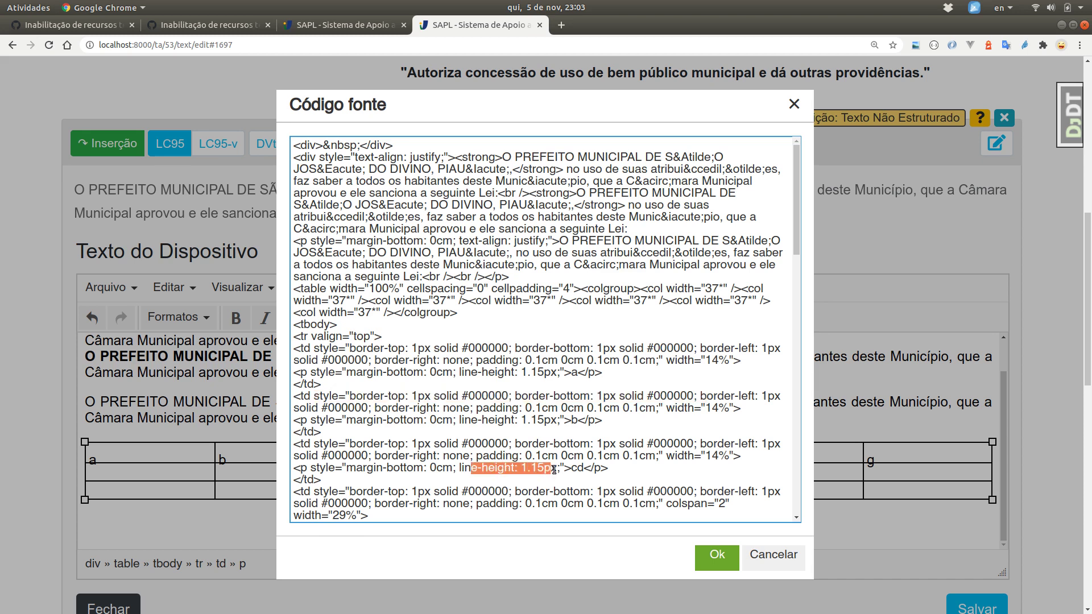
pyautogui.click(554, 469)
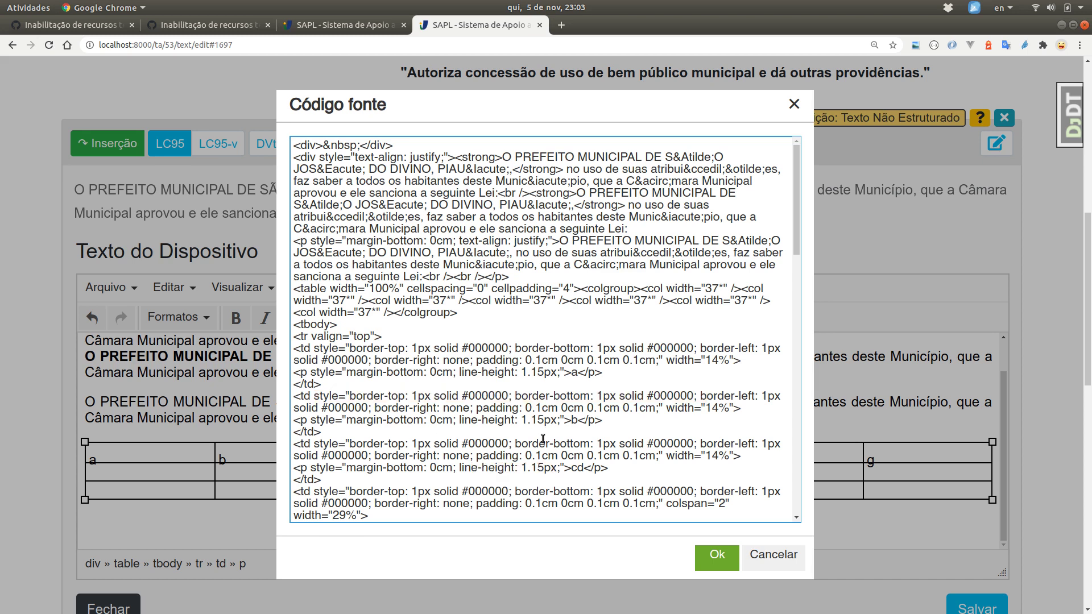
# Examine the table and column group markup in the source code, and close the dialog without saving.
pyautogui.hotkey('ctrl', 'Left')
pyautogui.hotkey('ctrl', 'Right')
pyautogui.hotkey('ctrl', 'Right')
pyautogui.hotkey('ctrl', 'Right')
pyautogui.moveTo(384, 336); pyautogui.dragTo(573, 495)
pyautogui.click(573, 495)
pyautogui.moveTo(447, 277); pyautogui.dragTo(539, 313)
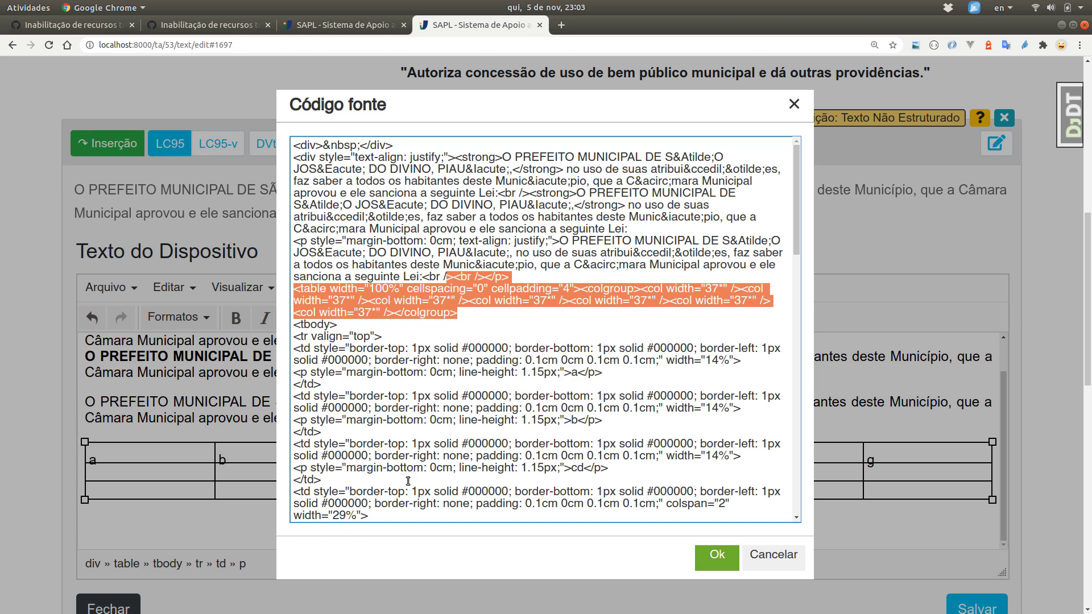
pyautogui.click(598, 507)
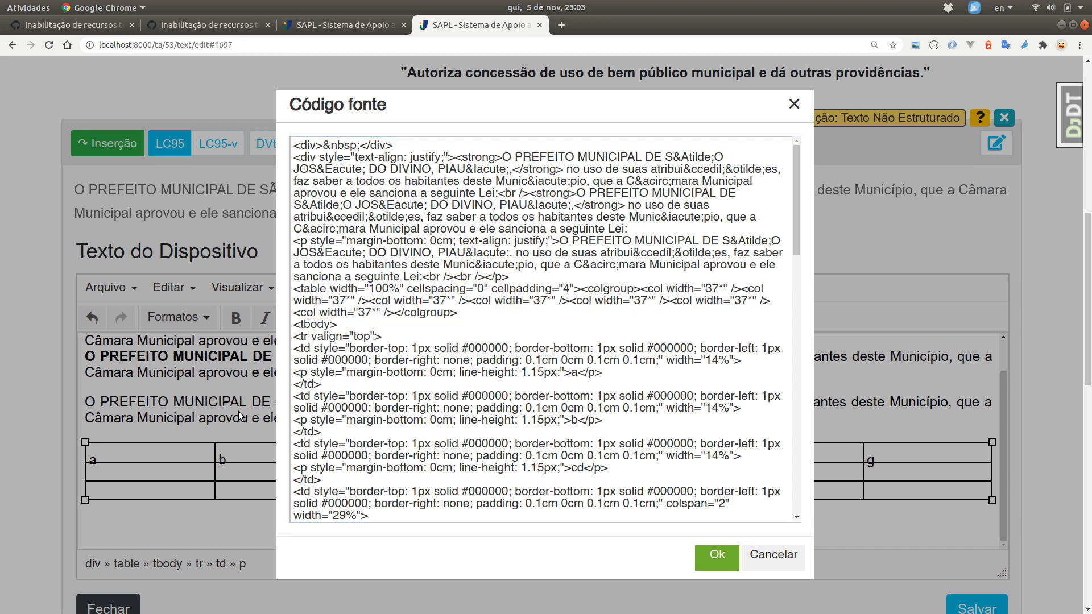
pyautogui.click(779, 554)
pyautogui.click(566, 424)
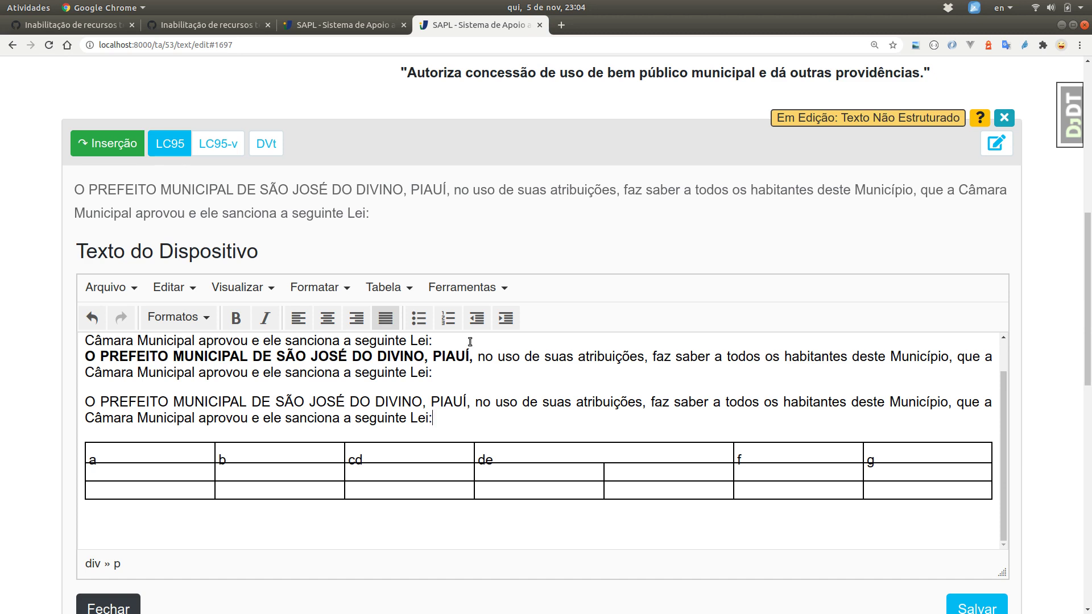
pyautogui.moveTo(473, 353); pyautogui.dragTo(67, 357)
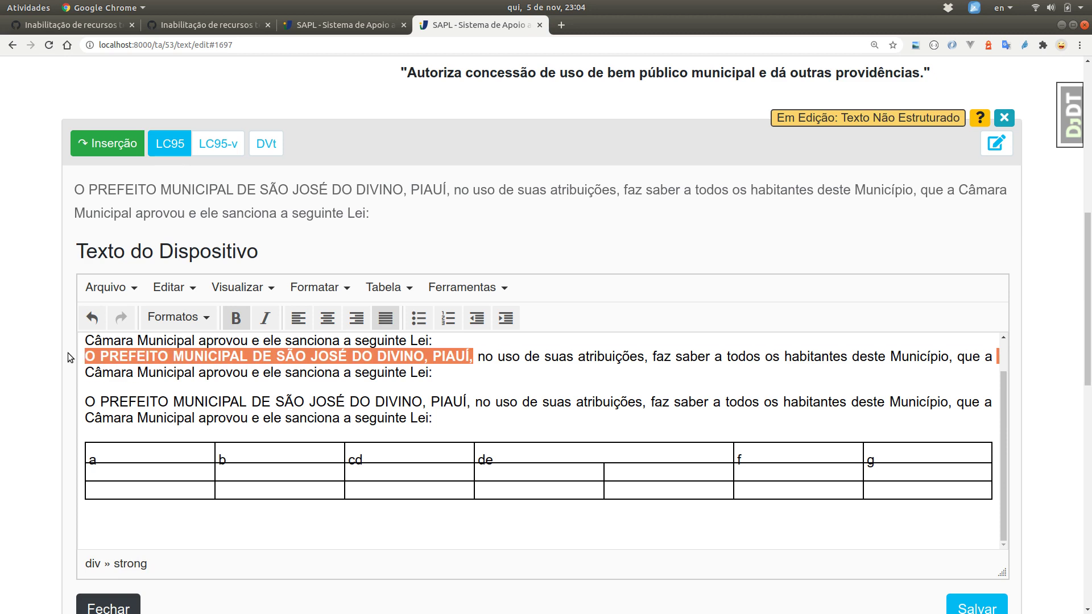
pyautogui.click(784, 384)
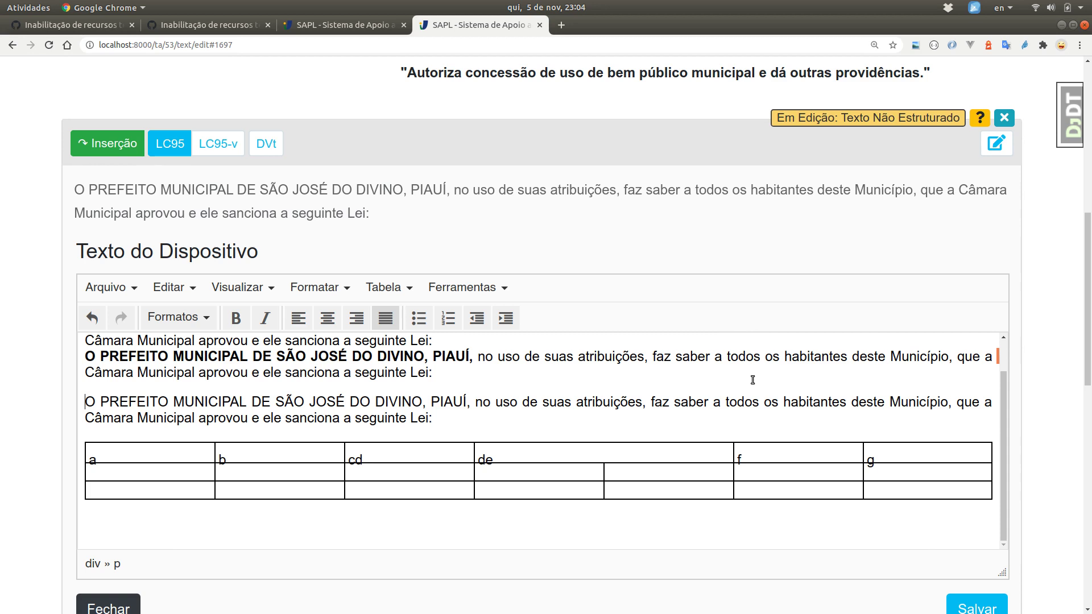
# Switch to the published SAPL law text and inspect the ementa's markup, selecting its MsoNormal paragraph in the developer tools.
pyautogui.click(359, 26)
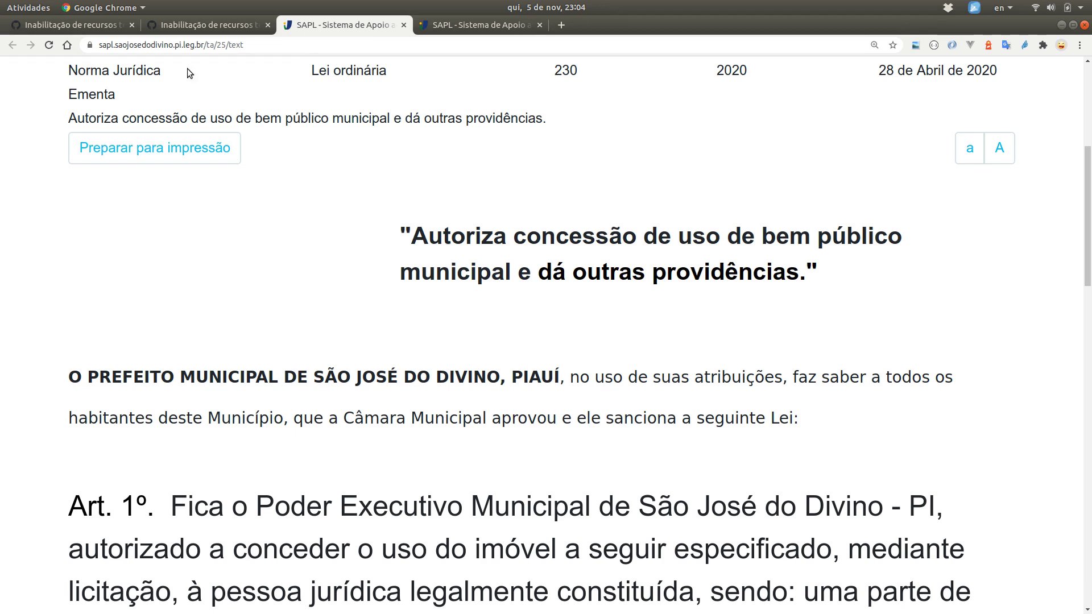
pyautogui.rightClick(478, 245)
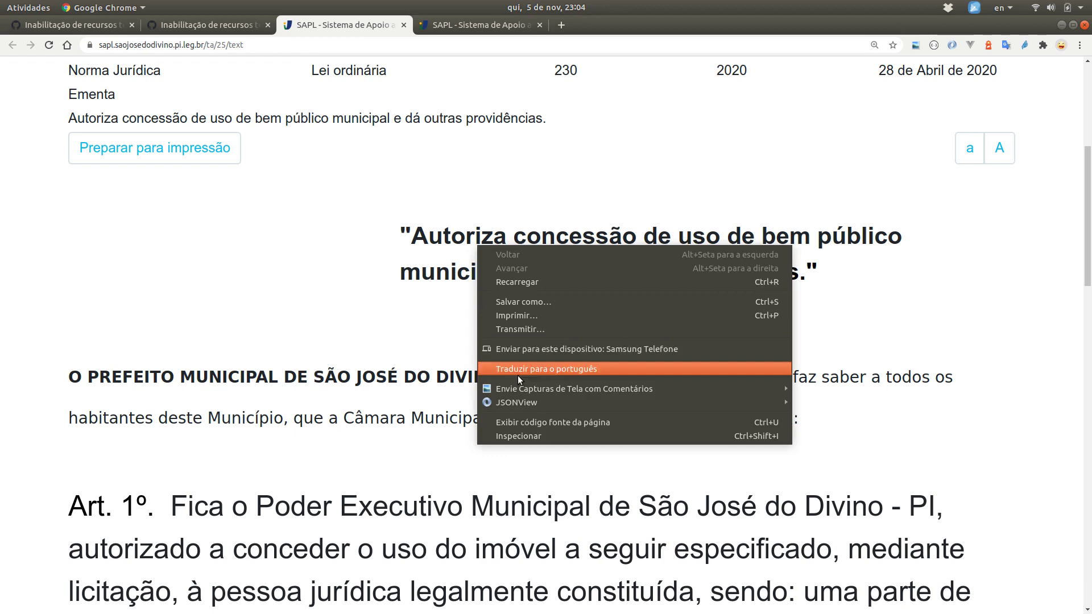
pyautogui.click(534, 436)
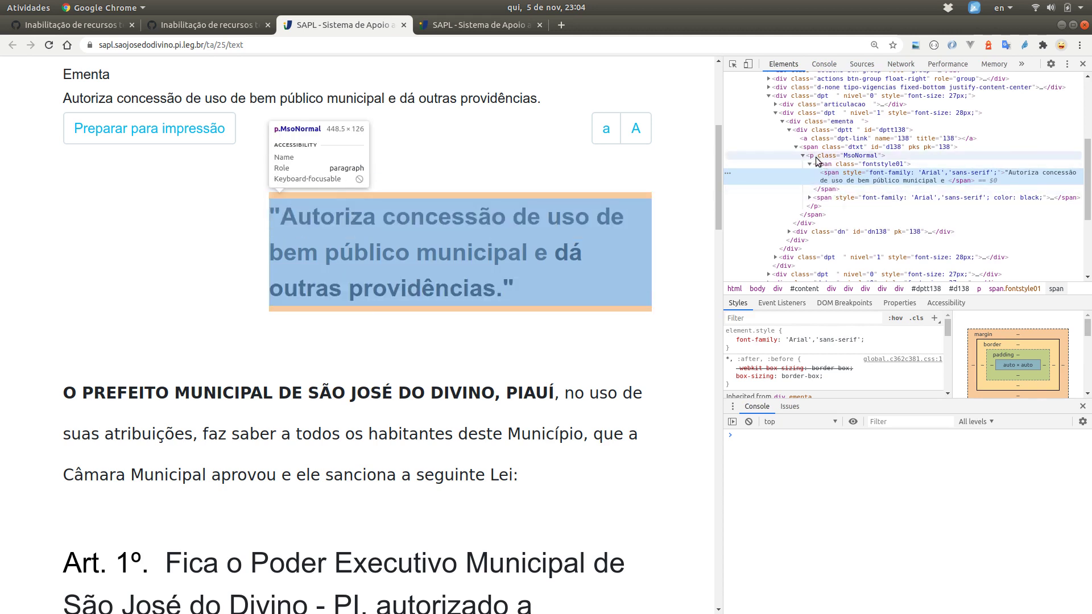
pyautogui.click(867, 156)
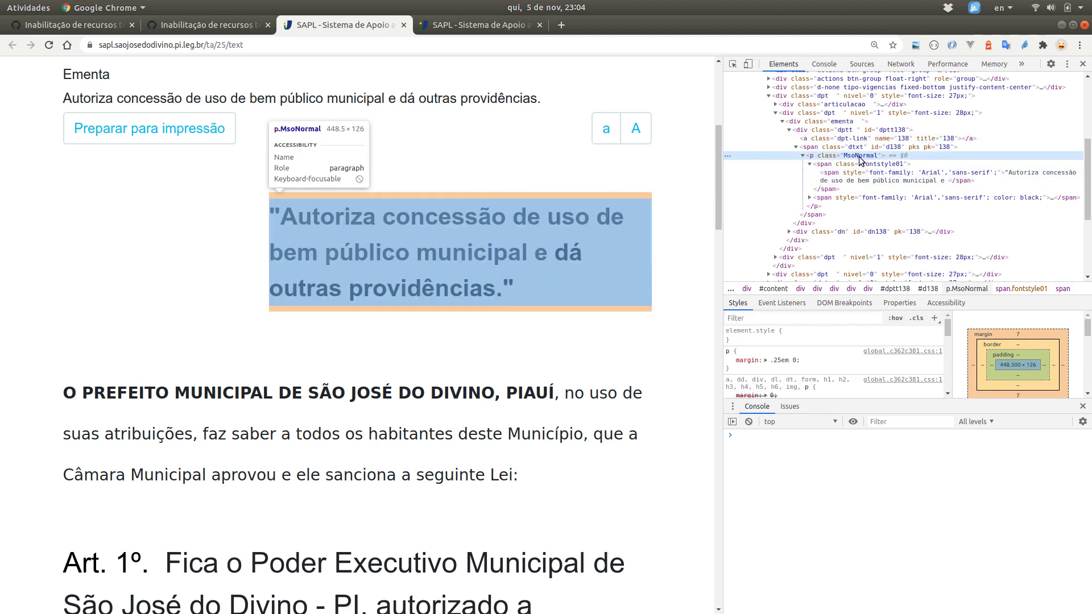
# Enlarge the developer tools' text, inspect the ementa's text span again, and widen the inspection area.
pyautogui.hotkey('ctrl', '+')
pyautogui.hotkey('ctrl', '+')
pyautogui.hotkey('ctrl', '+')
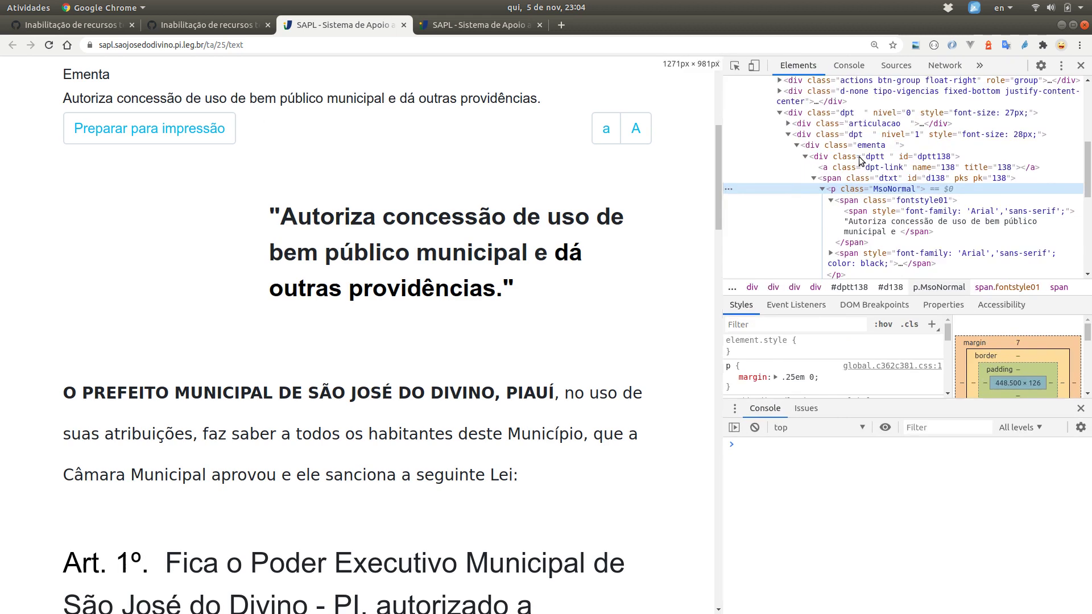
pyautogui.hotkey('ctrl', '+')
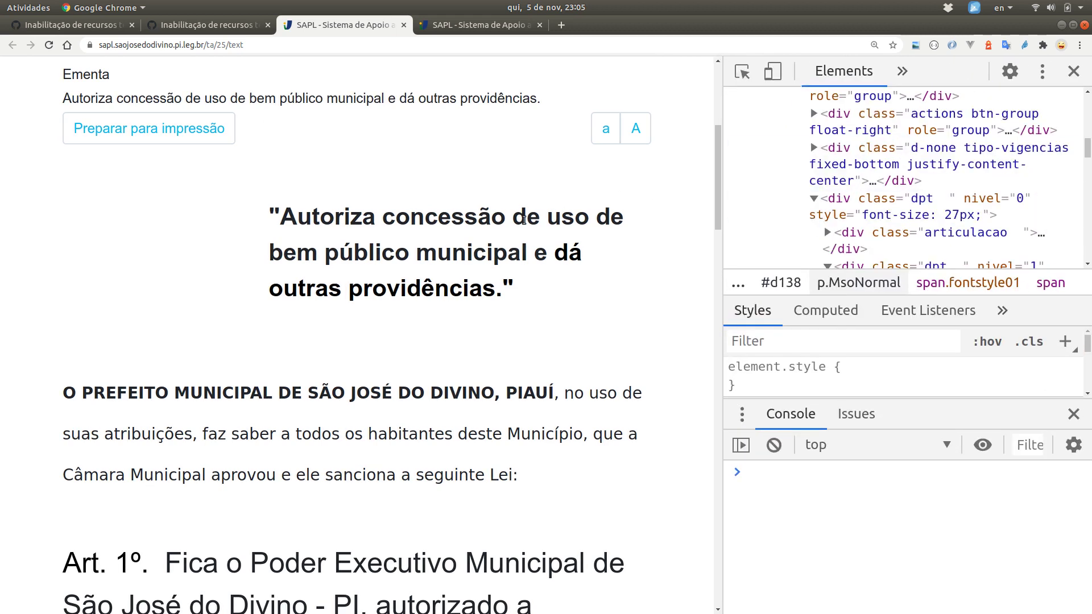
pyautogui.rightClick(523, 220)
pyautogui.click(560, 420)
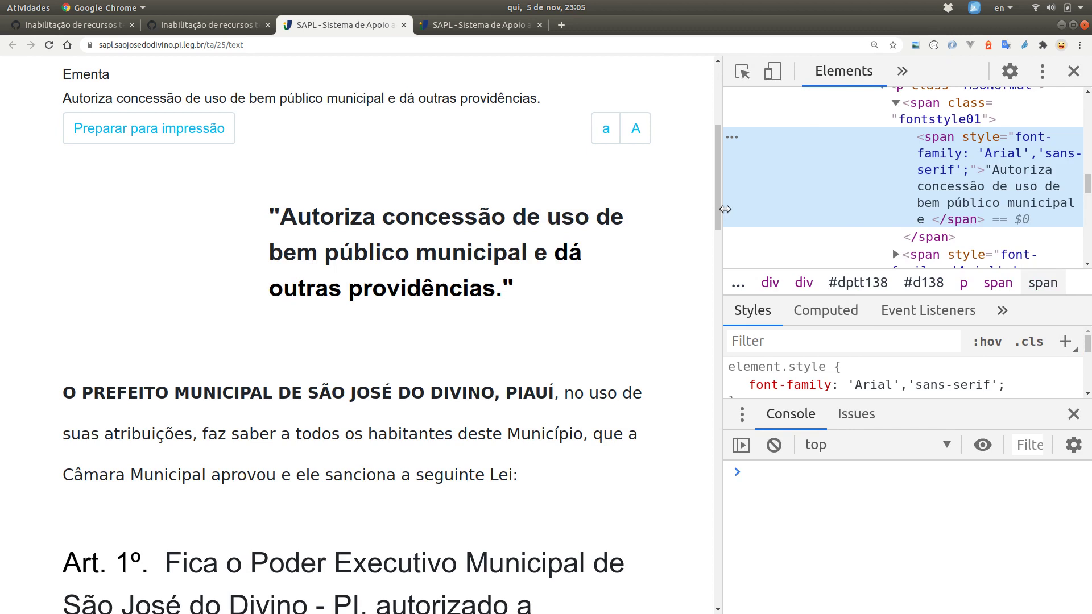
pyautogui.moveTo(724, 209); pyautogui.dragTo(631, 195)
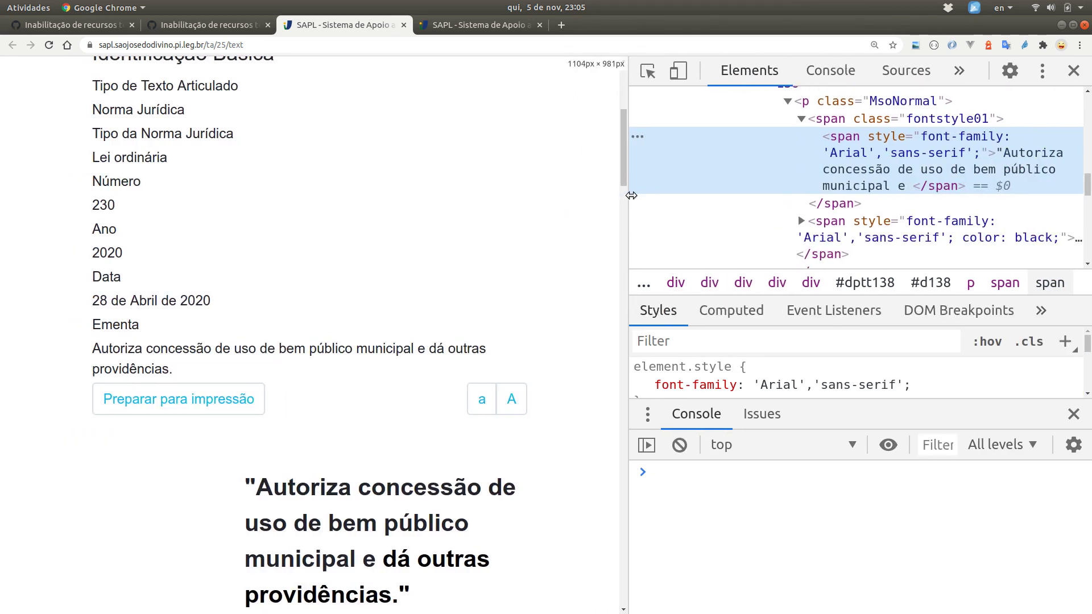
# Select the ementa's MsoNormal paragraph and expand the nested spans around "dá outras providências" to examine their inline styles.
pyautogui.scroll(-5, 486, 501)
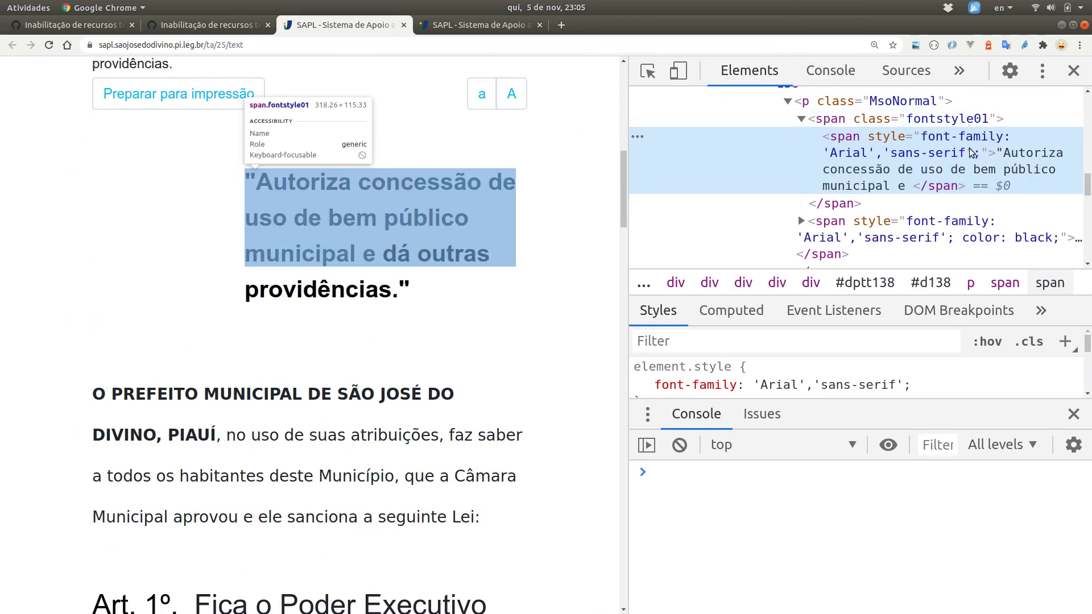
pyautogui.click(895, 95)
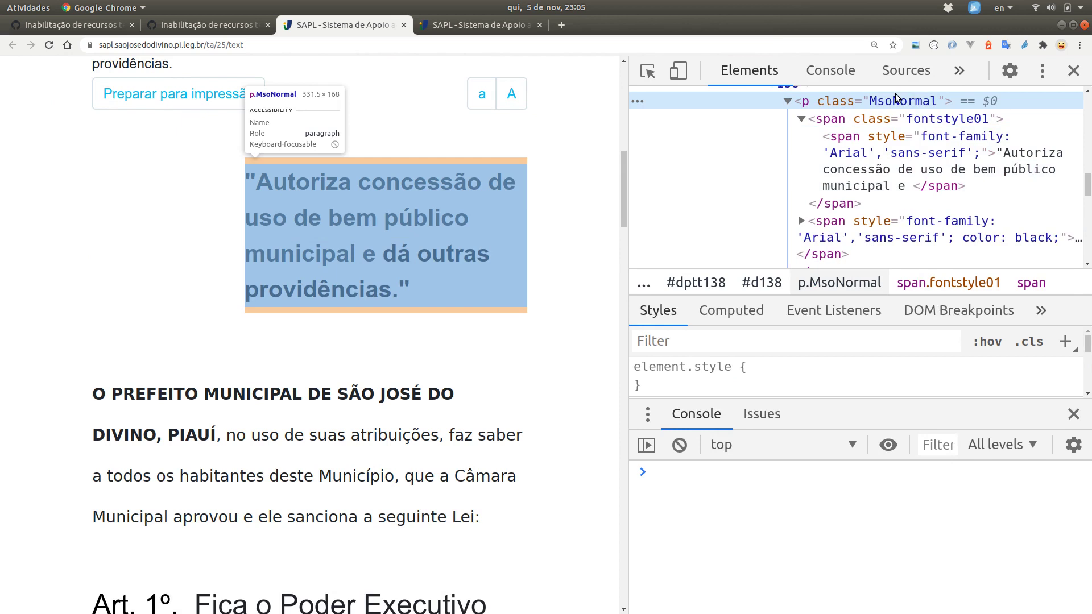
pyautogui.click(801, 222)
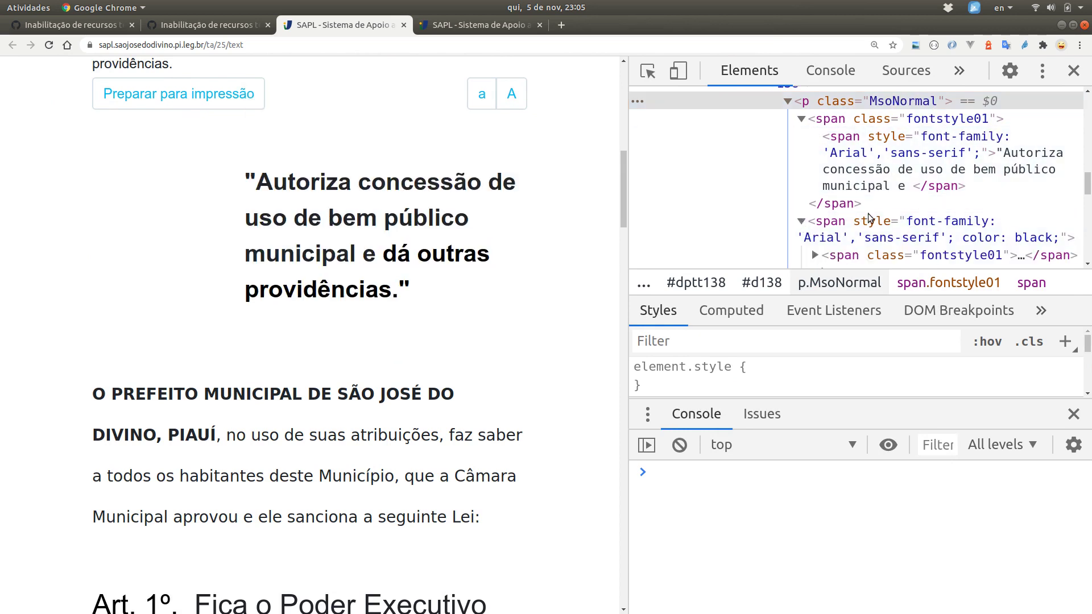
pyautogui.scroll(-3, 869, 217)
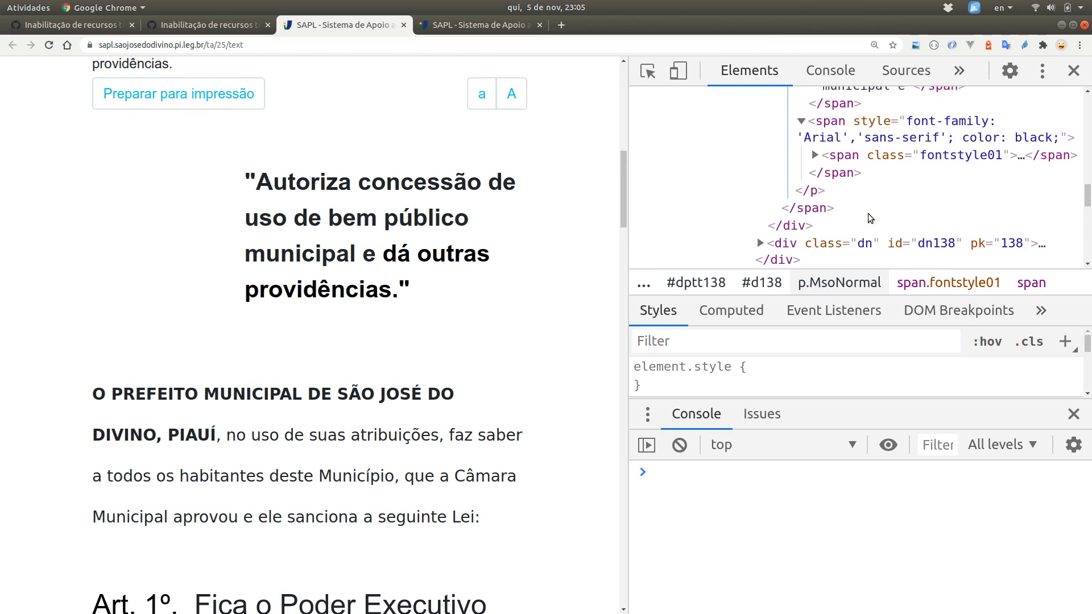
pyautogui.click(815, 156)
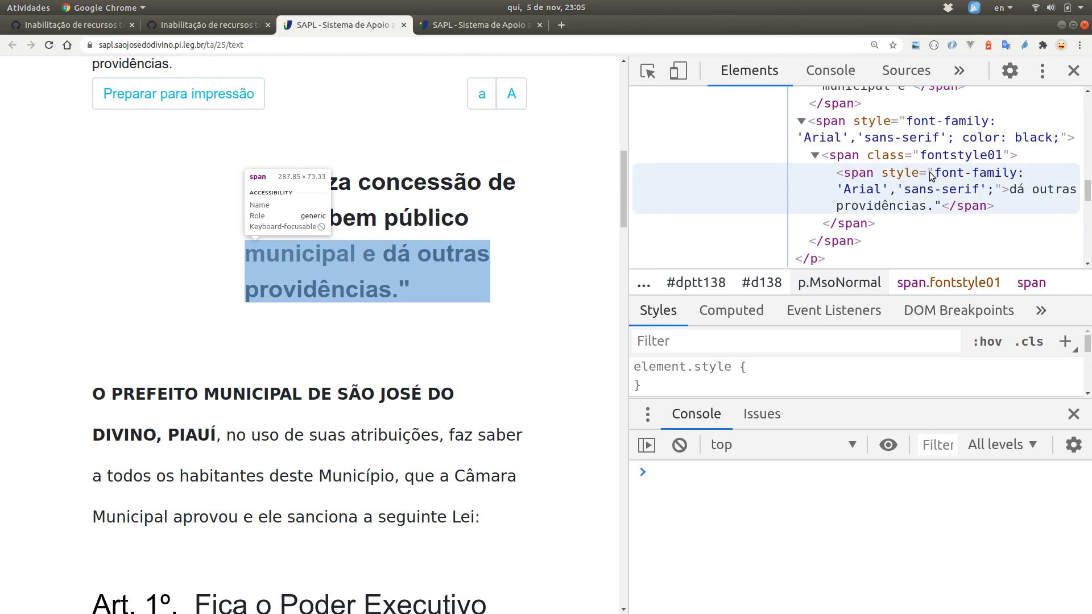
# Inspect the "O PREFEITO MUNICIPAL DE SÃO JOSÉ DO DIVINO" text, close the console drawer, and select its enclosing Segoe UI span.
pyautogui.rightClick(419, 401)
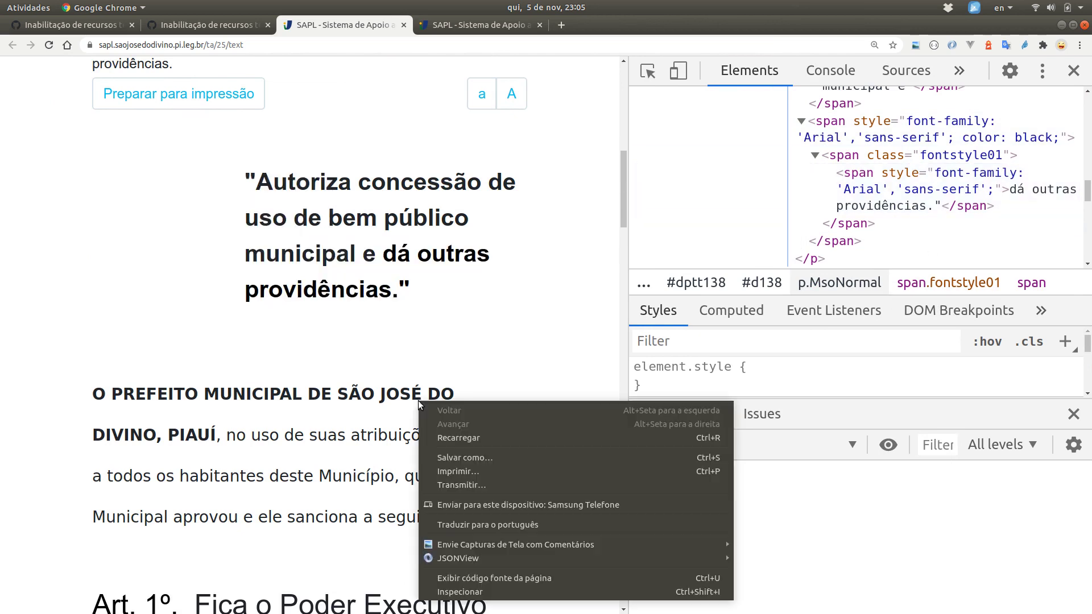
pyautogui.click(452, 593)
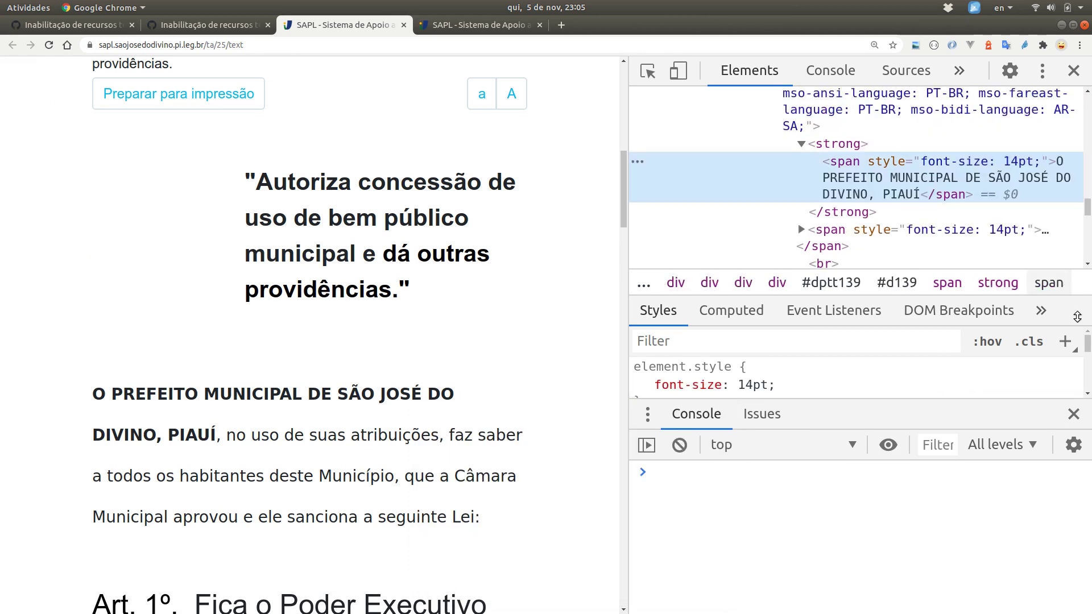
pyautogui.press('Escape')
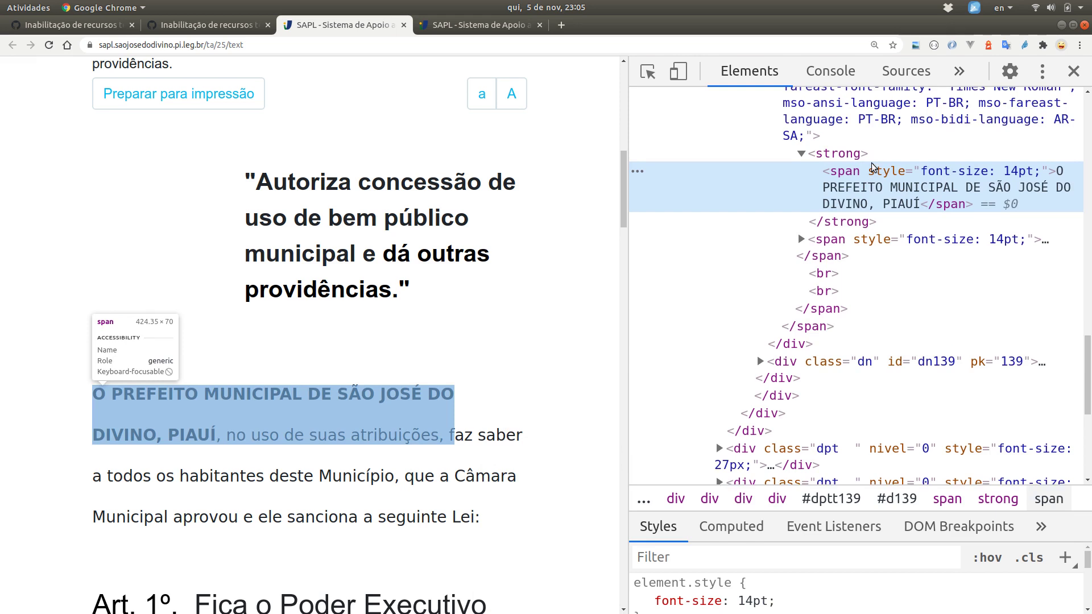
pyautogui.scroll(2, 853, 182)
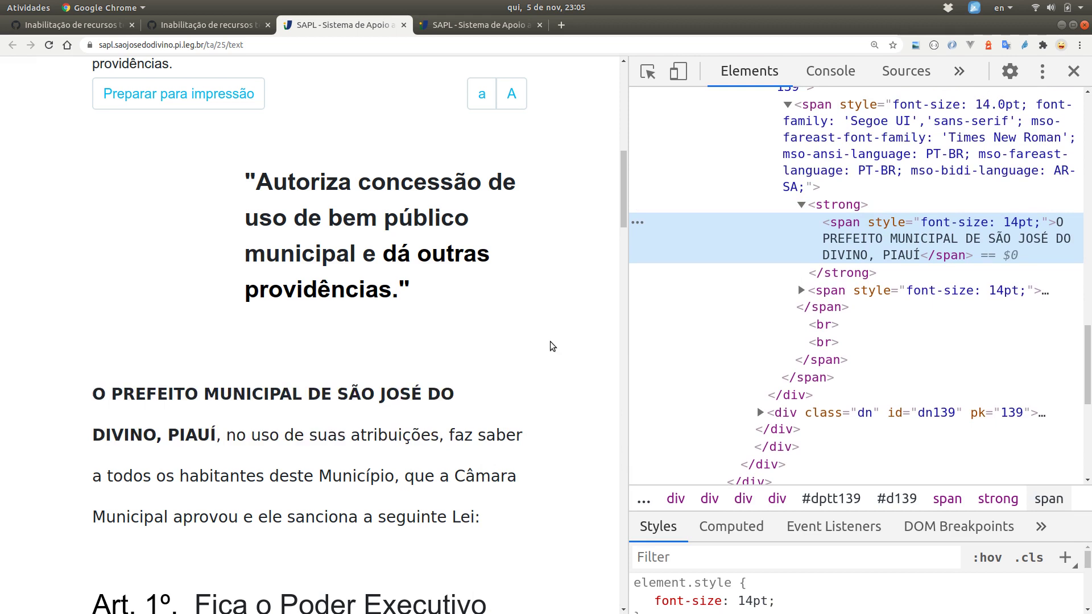
pyautogui.scroll(3, 807, 122)
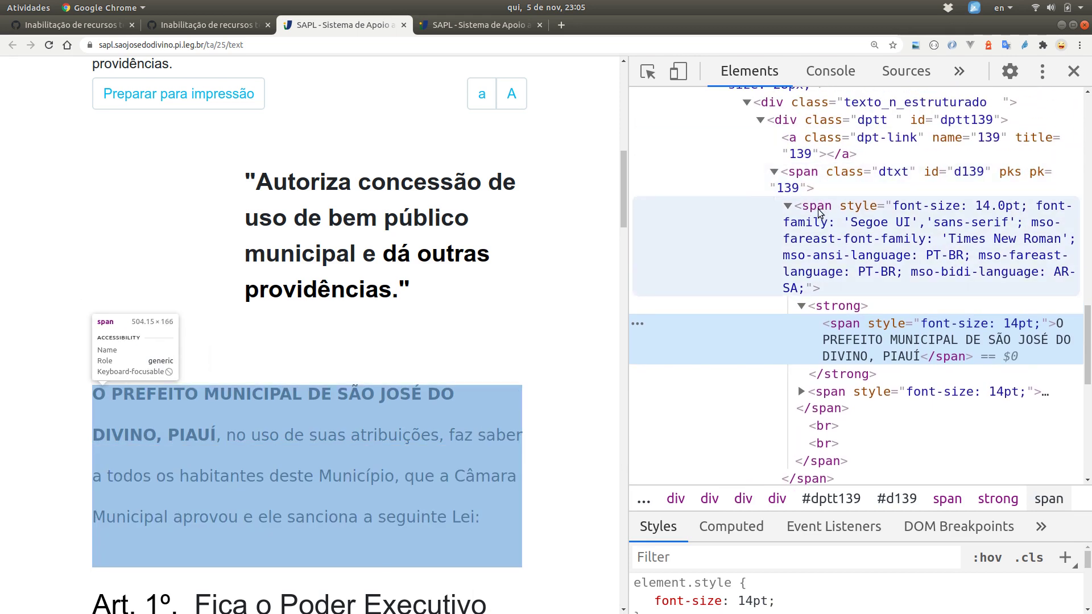
pyautogui.click(819, 213)
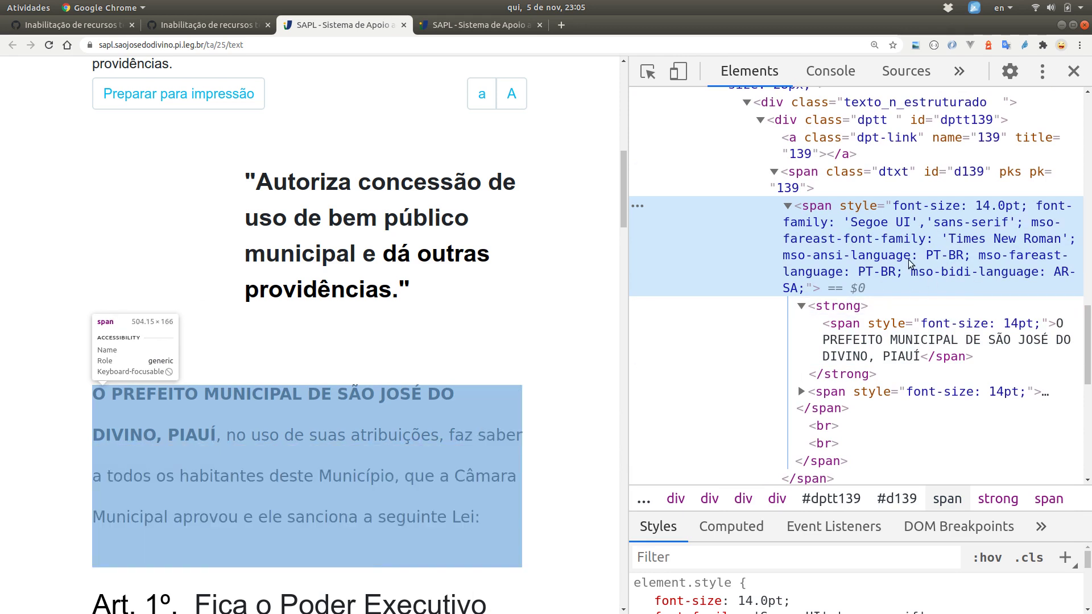
# Expand the span holding ", no uso de suas atribuições" and select it to examine its inline font size.
pyautogui.scroll(-1, 908, 262)
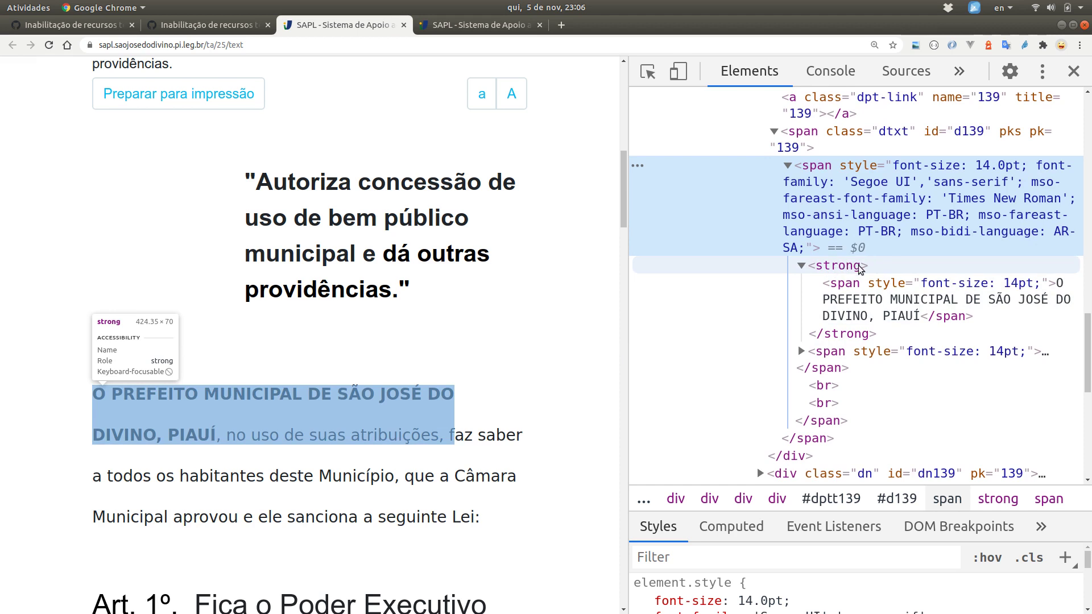
pyautogui.click(801, 352)
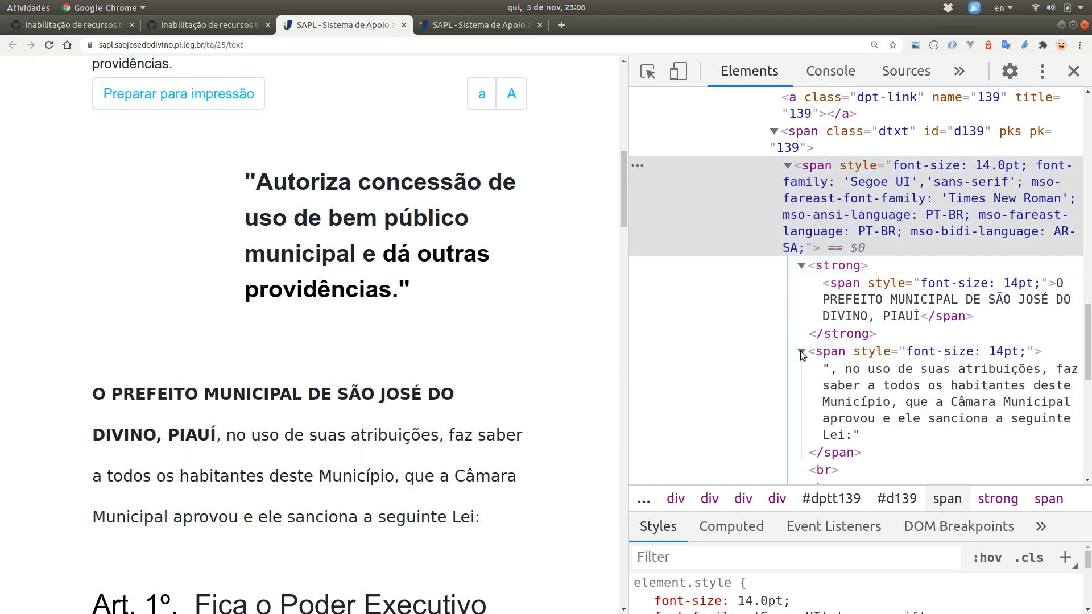
pyautogui.scroll(-2, 909, 378)
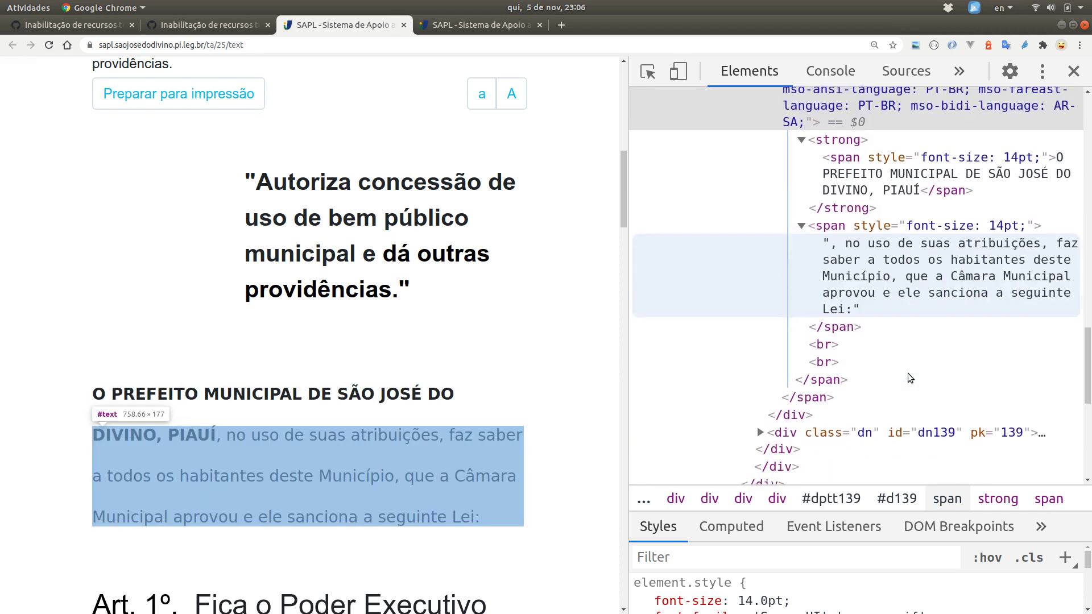
pyautogui.scroll(-1, 910, 378)
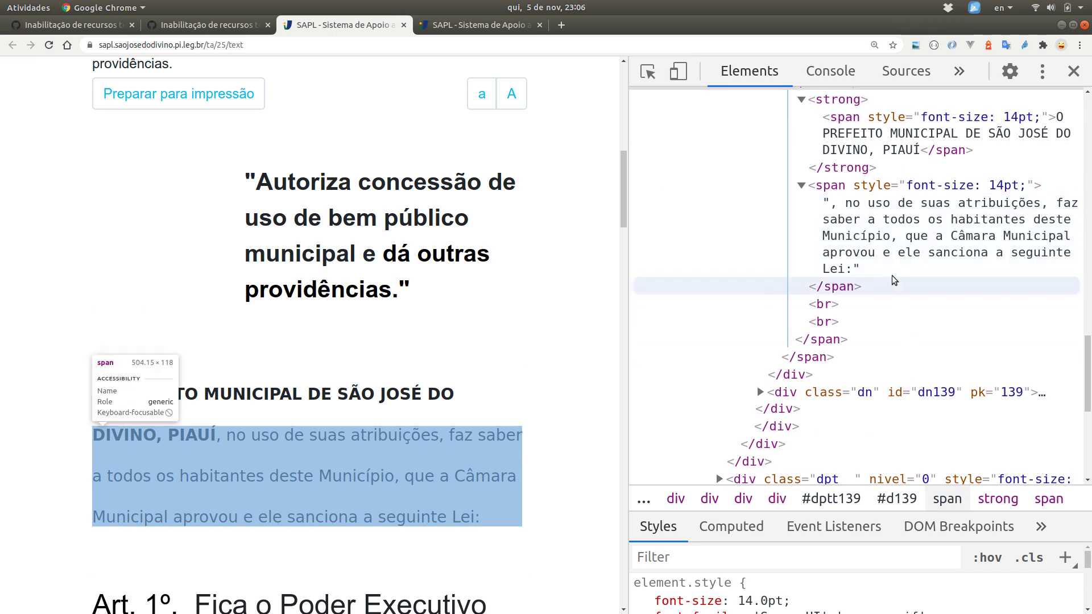
pyautogui.click(1024, 193)
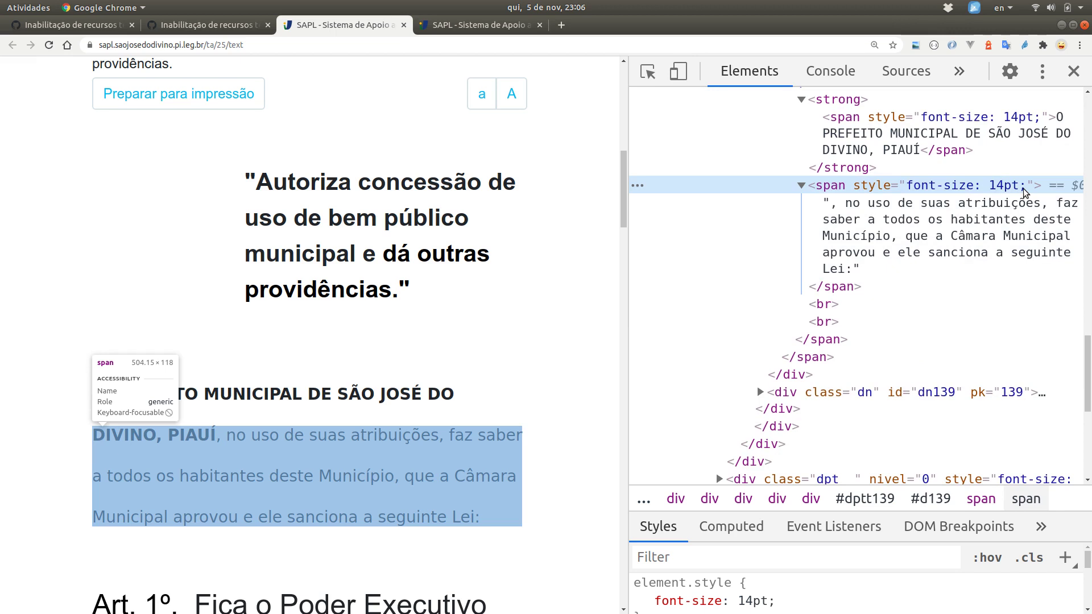
# Switch to the local SAPL page and open localhost:8000/ta/8/text at the Lei Orgânica title.
pyautogui.click(500, 25)
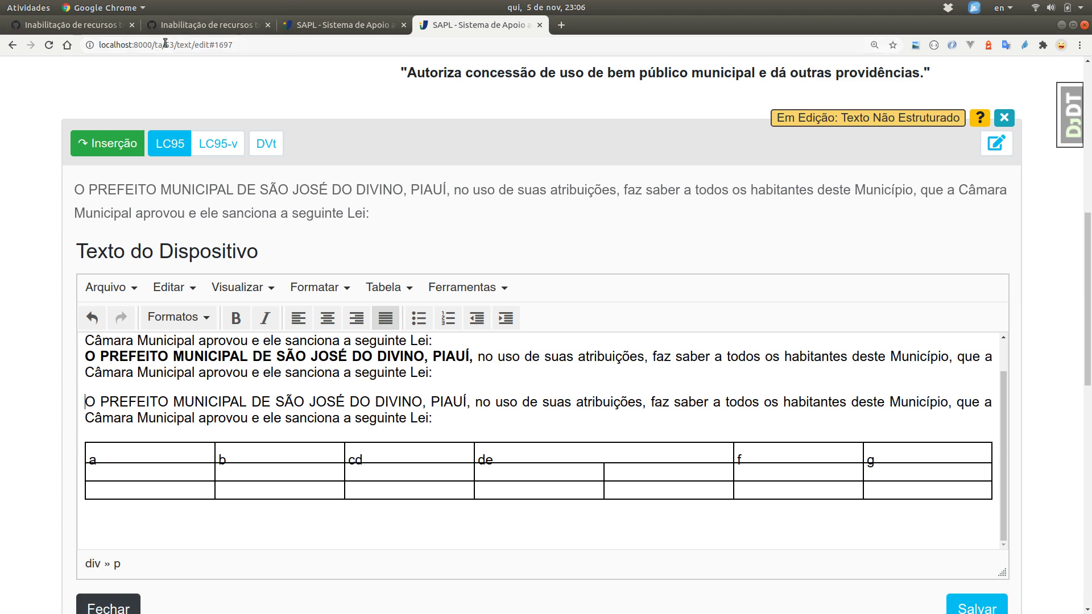
pyautogui.moveTo(165, 45); pyautogui.dragTo(490, 74)
pyautogui.write('8')
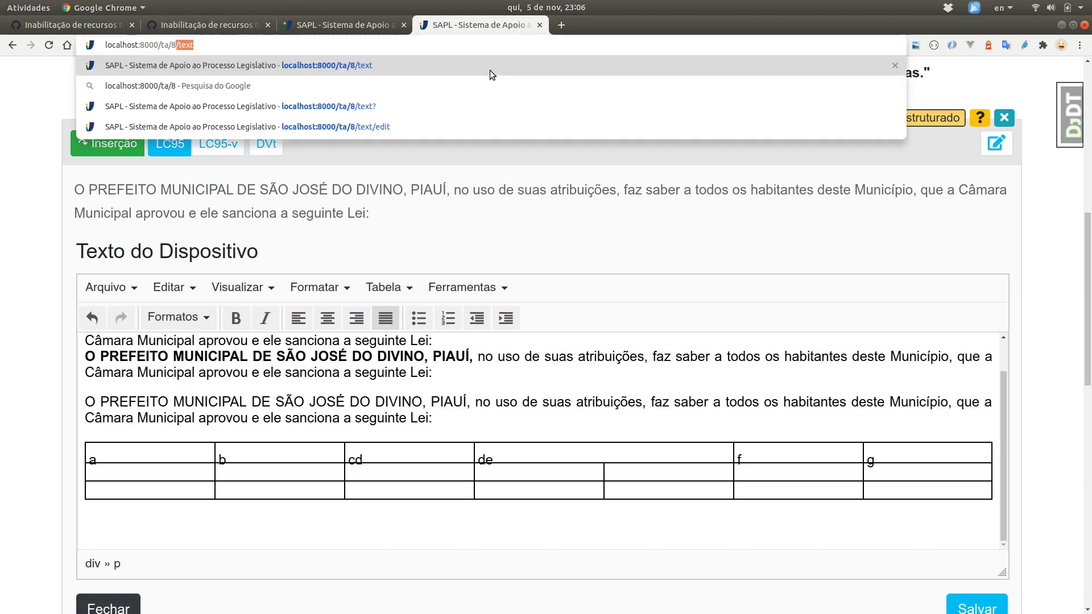
pyautogui.press('Return')
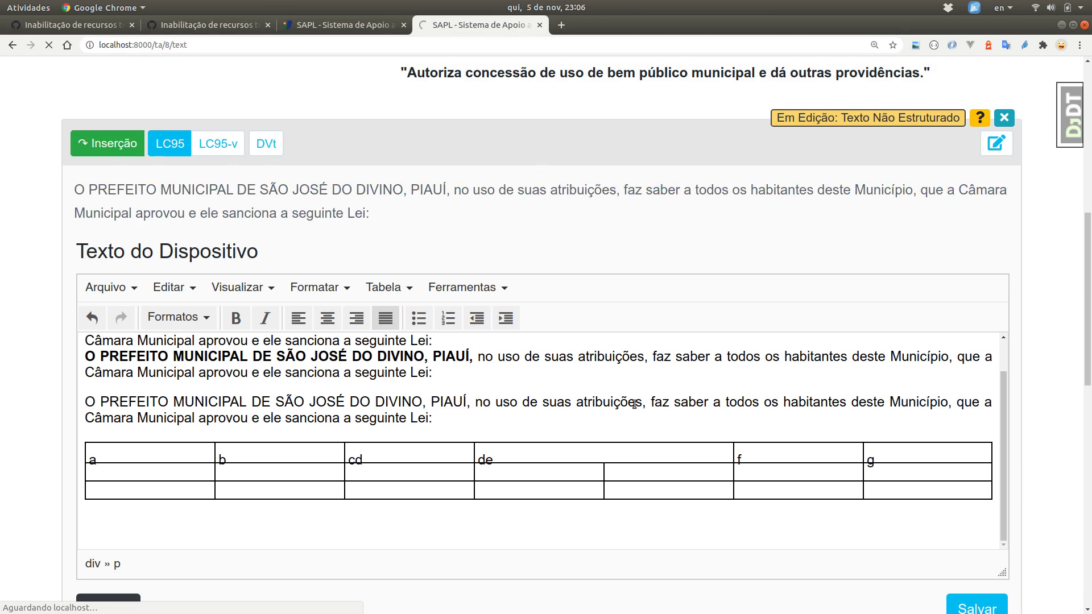
pyautogui.scroll(-5, 534, 385)
pyautogui.scroll(-2, 534, 385)
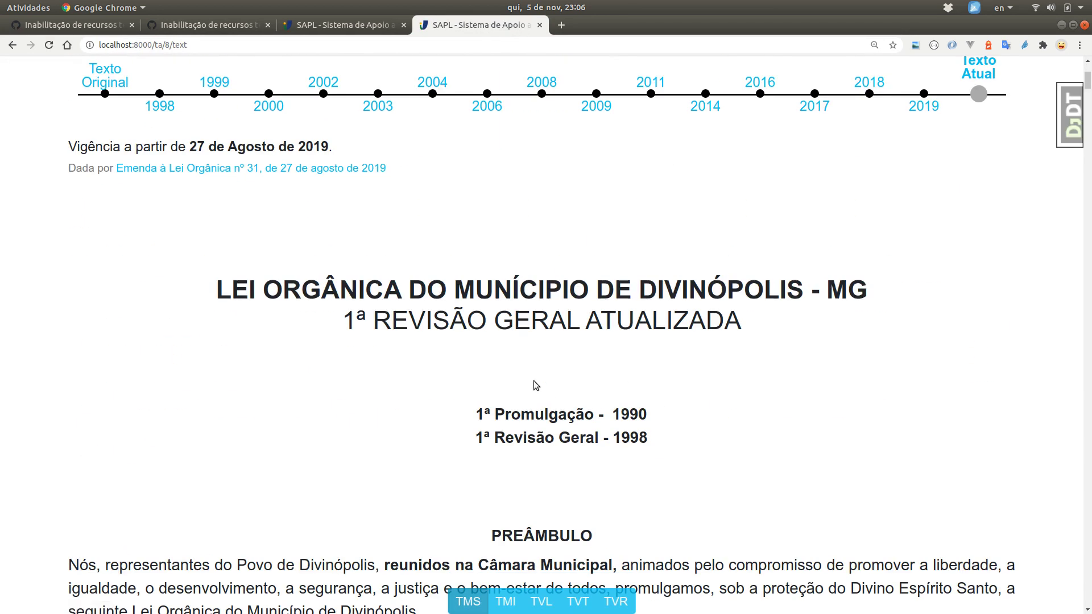
# Inspect the "LEI ORGÂNICA DO MUNÍCIPIO DE DIVINÓPOLIS - MG" title and select its h1 element to examine the surrounding markup.
pyautogui.rightClick(540, 289)
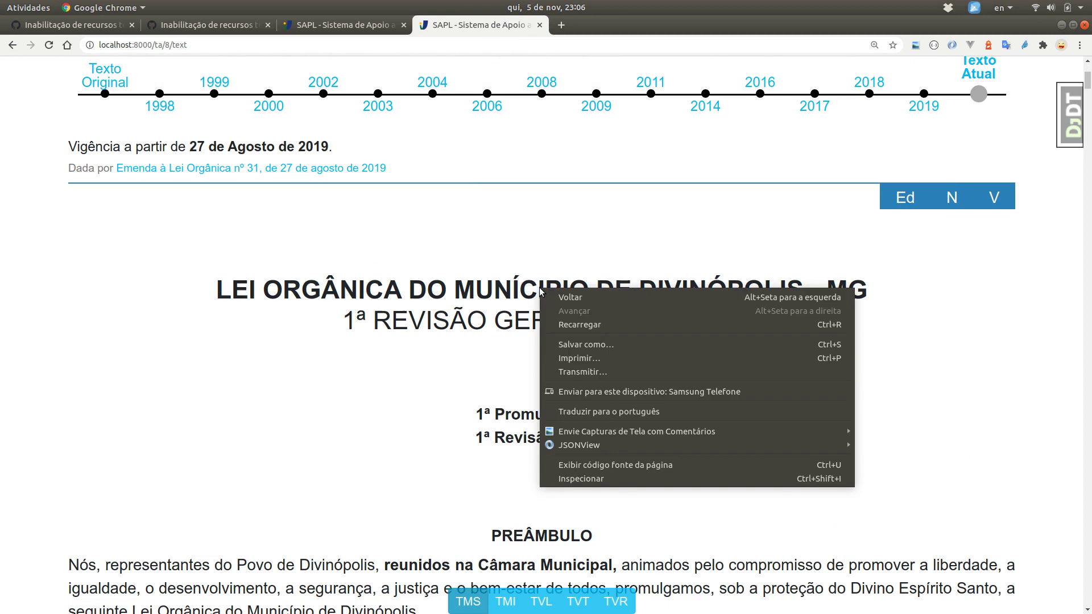
pyautogui.click(608, 480)
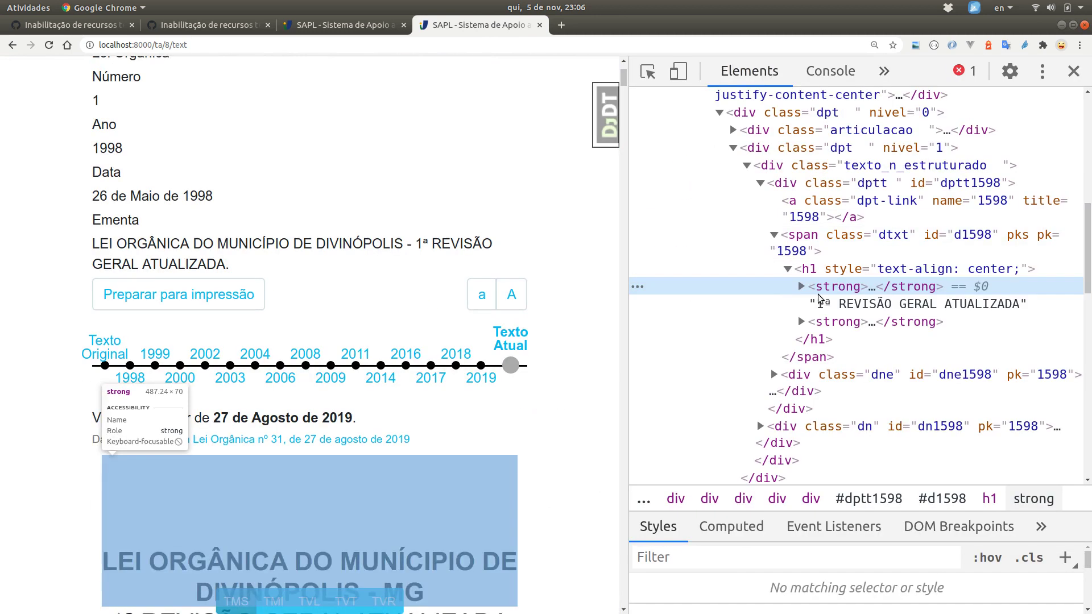
pyautogui.click(813, 269)
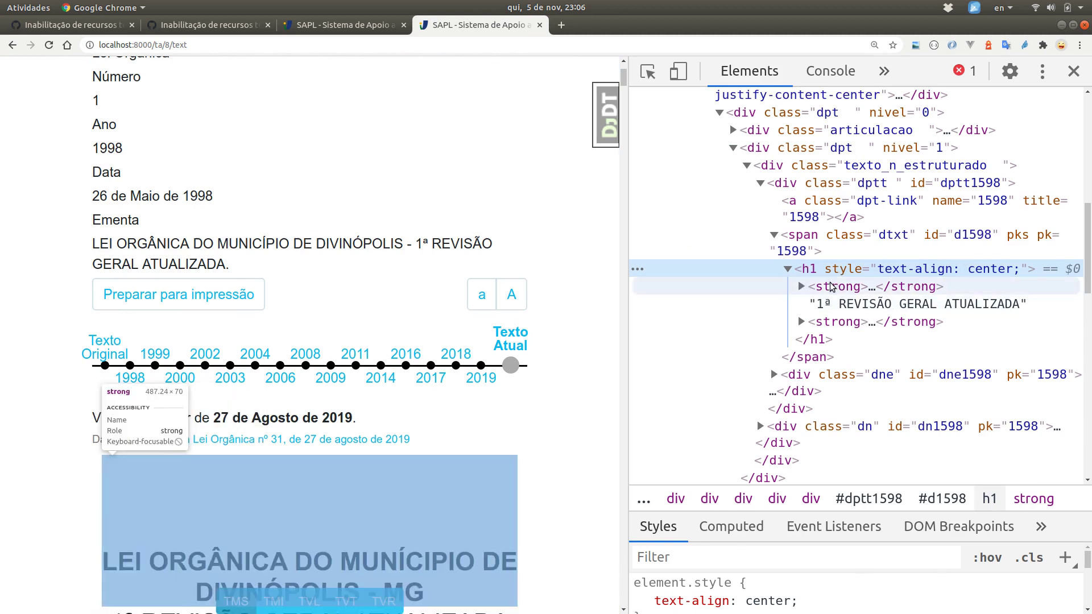
pyautogui.scroll(2, 845, 319)
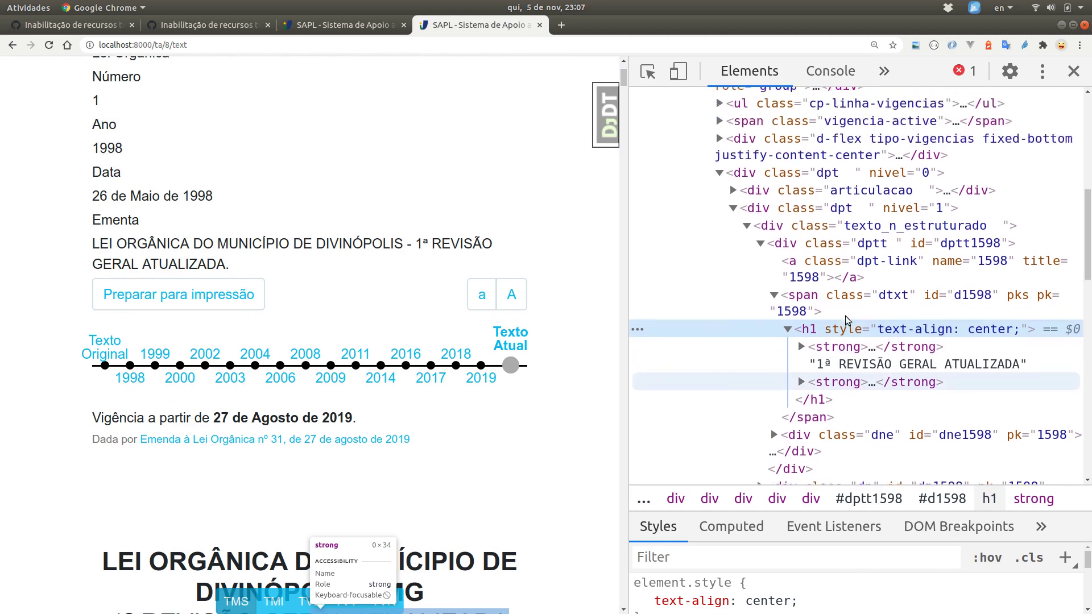
pyautogui.scroll(-7, 846, 320)
pyautogui.scroll(-7, 532, 457)
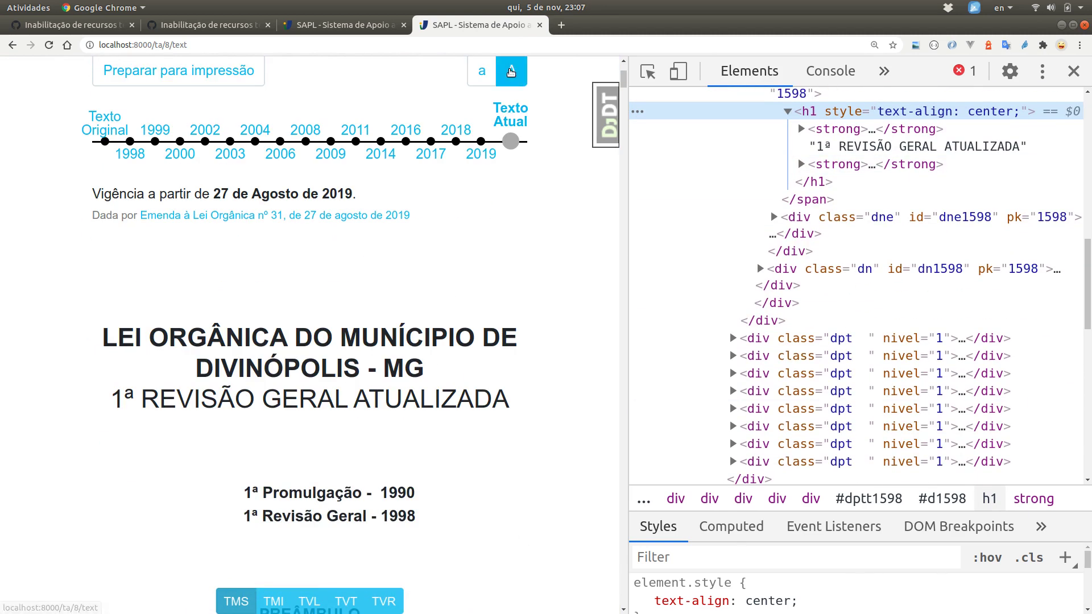
# Enlarge the law's text to 26 px with the page's own font size control.
pyautogui.click(511, 71)
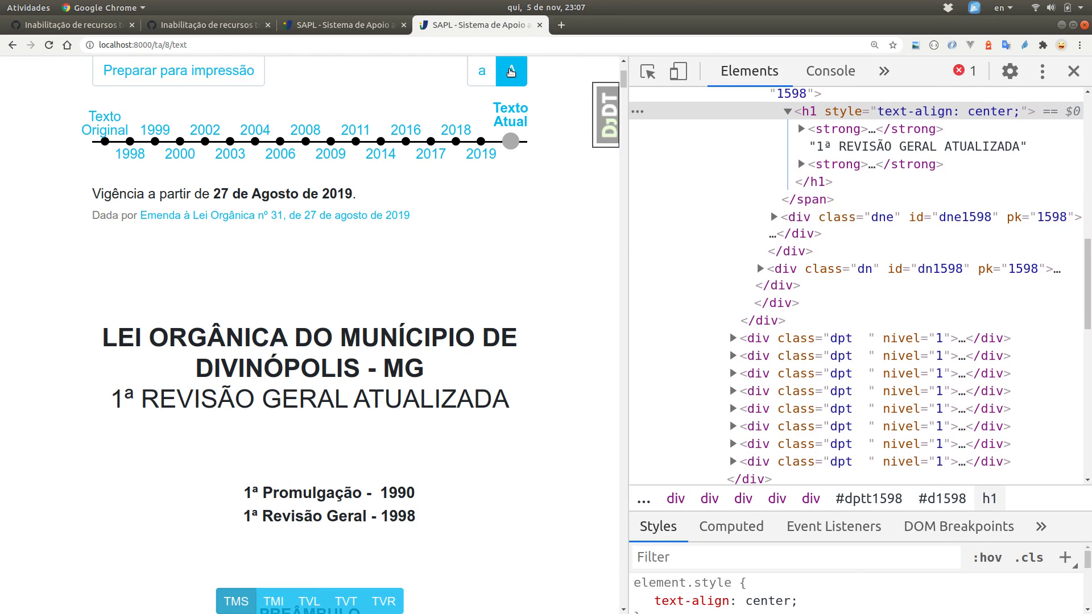
pyautogui.click(511, 71)
pyautogui.click(510, 71)
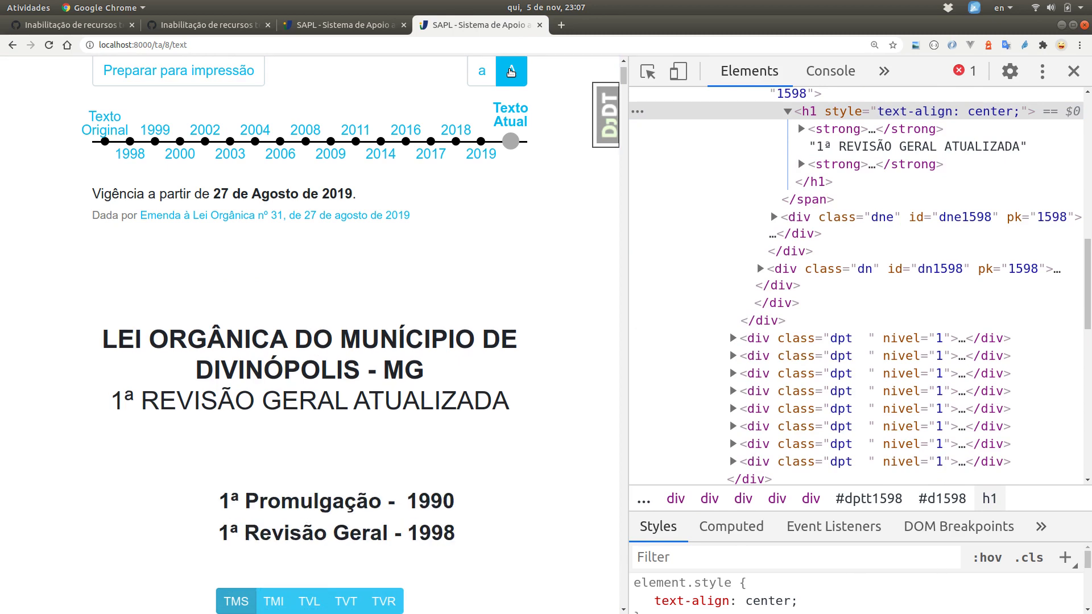
pyautogui.click(510, 71)
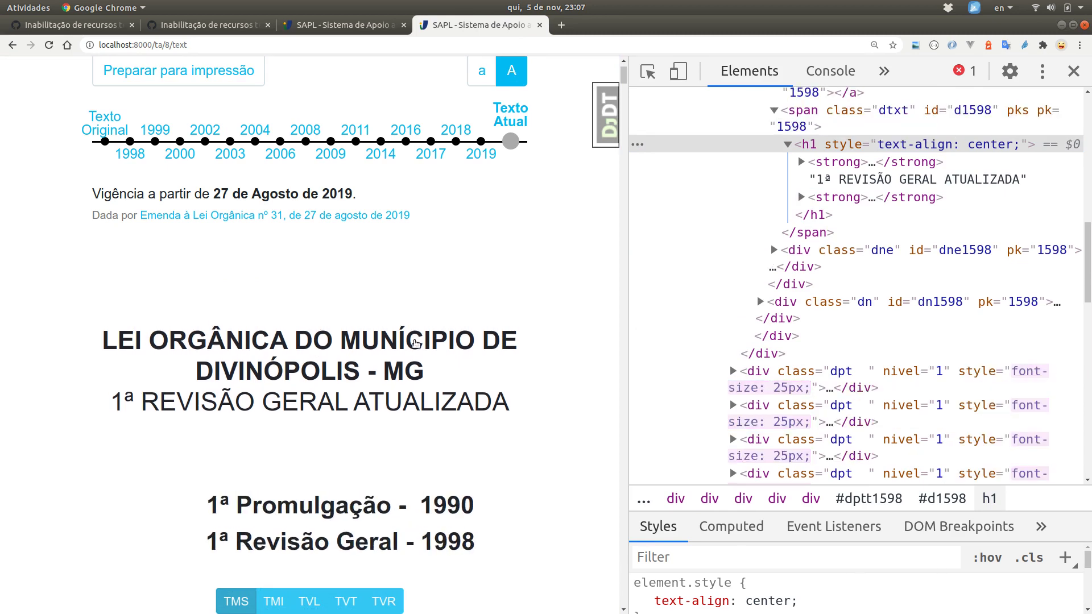
pyautogui.rightClick(335, 492)
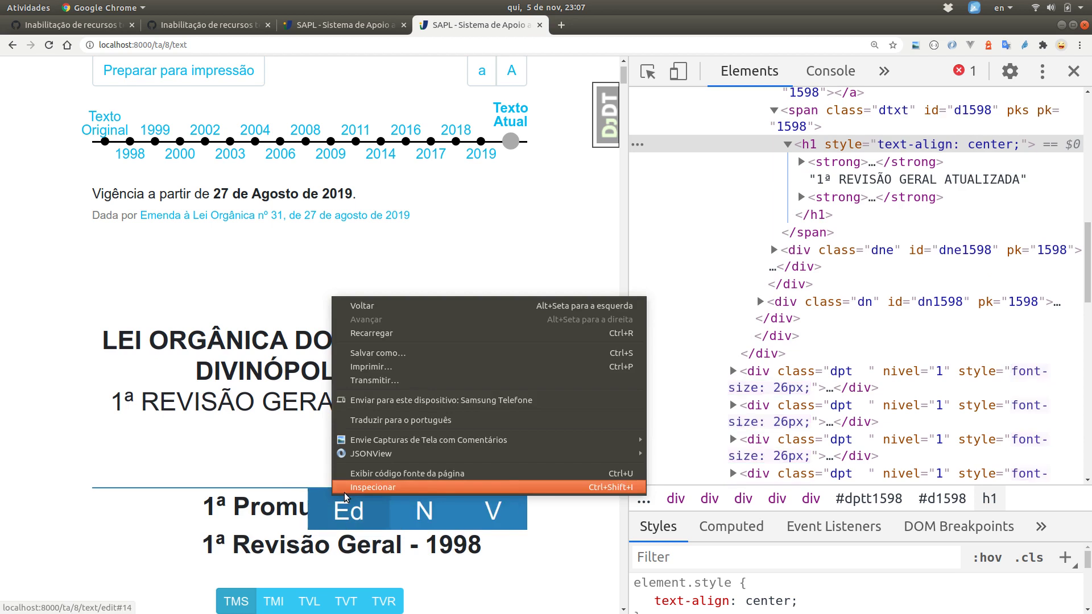
pyautogui.click(345, 490)
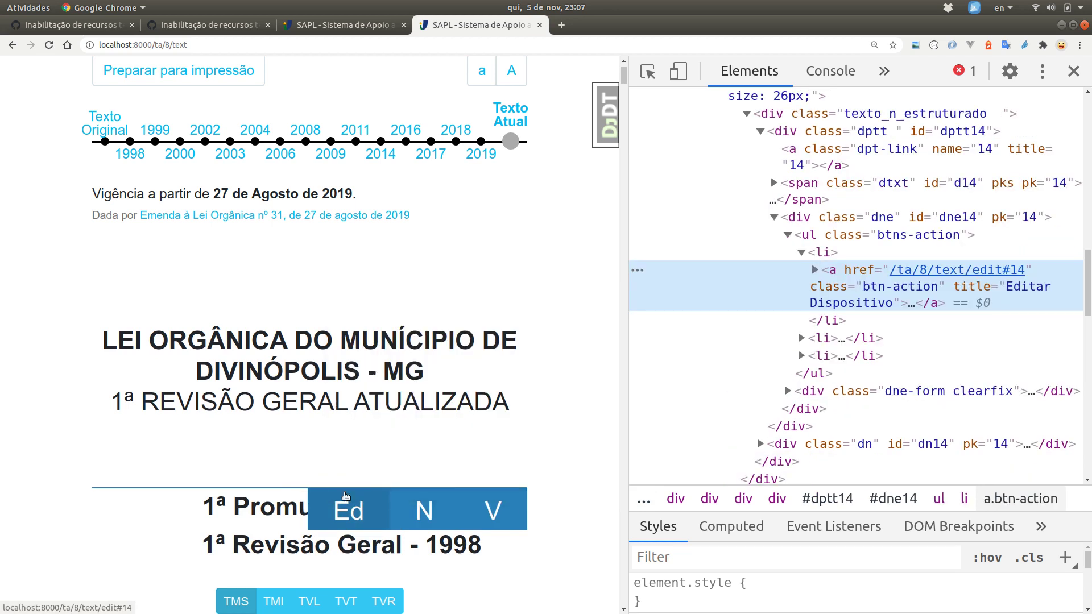
pyautogui.click(816, 271)
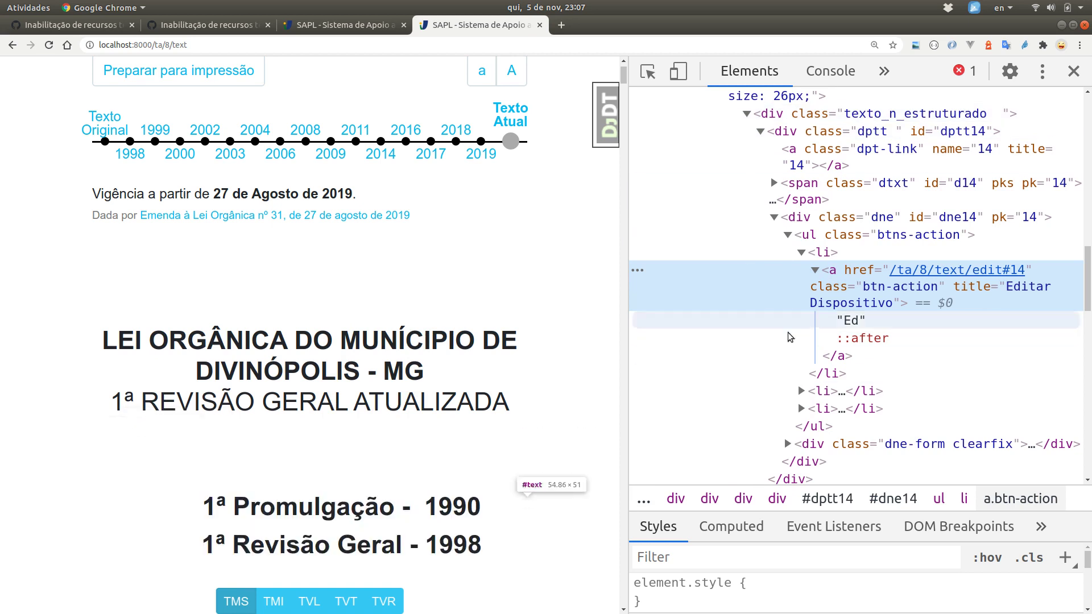
# Inspect the "1ª Revisão Geral - 1998" line, select its enclosing text-align div, and close the developer tools.
pyautogui.rightClick(380, 536)
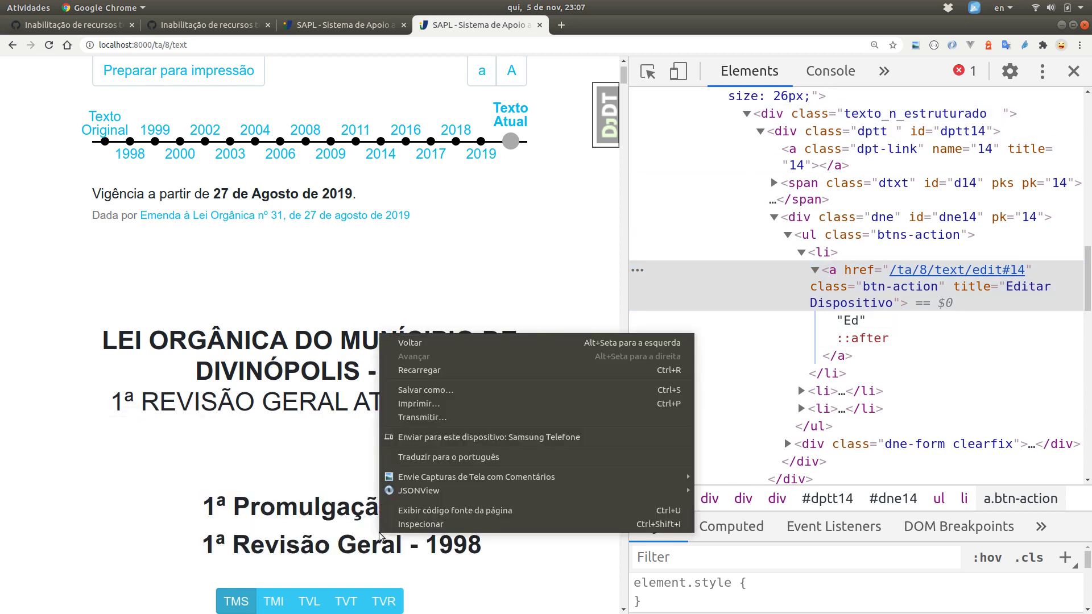
pyautogui.click(418, 524)
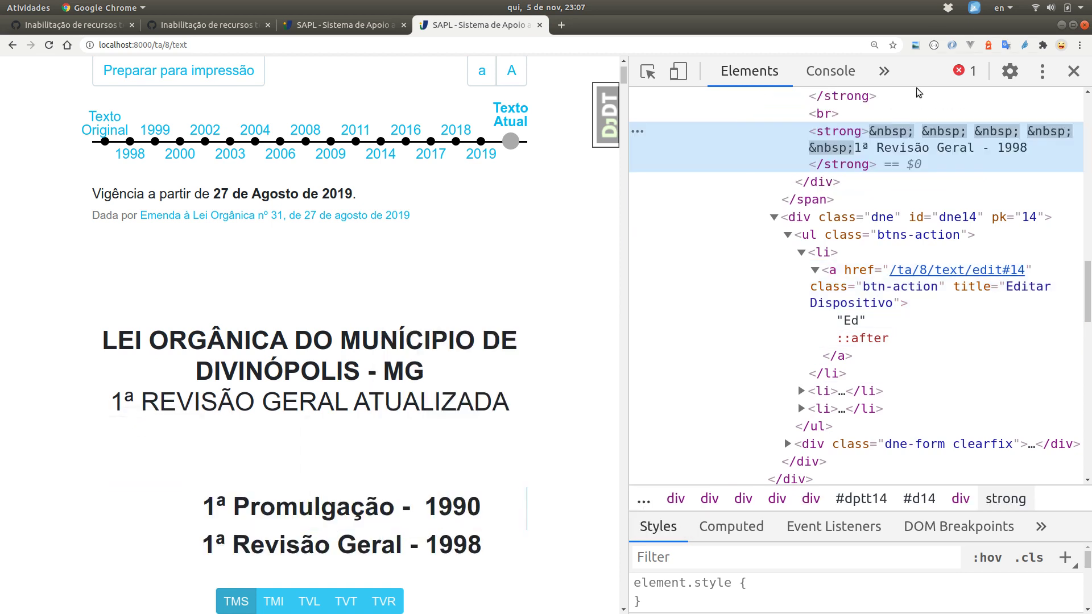
pyautogui.scroll(5, 868, 146)
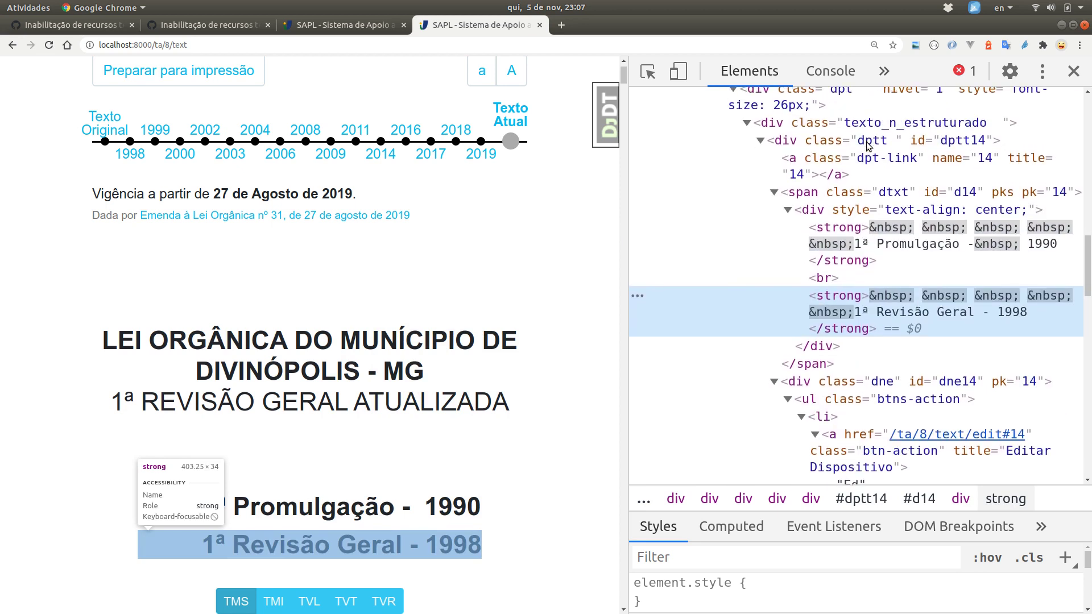
pyautogui.click(913, 211)
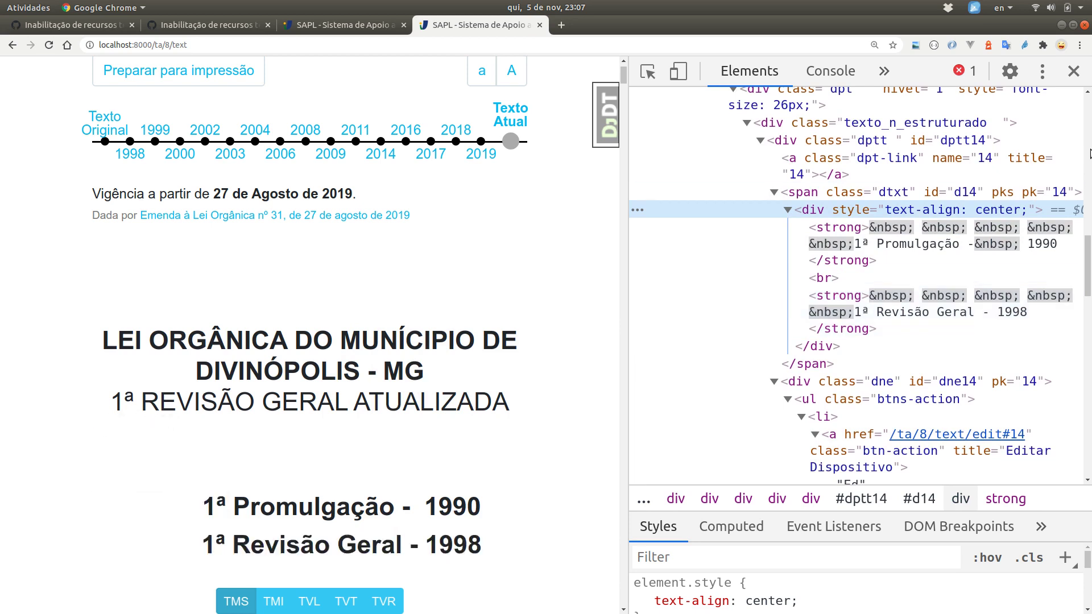
pyautogui.click(1072, 72)
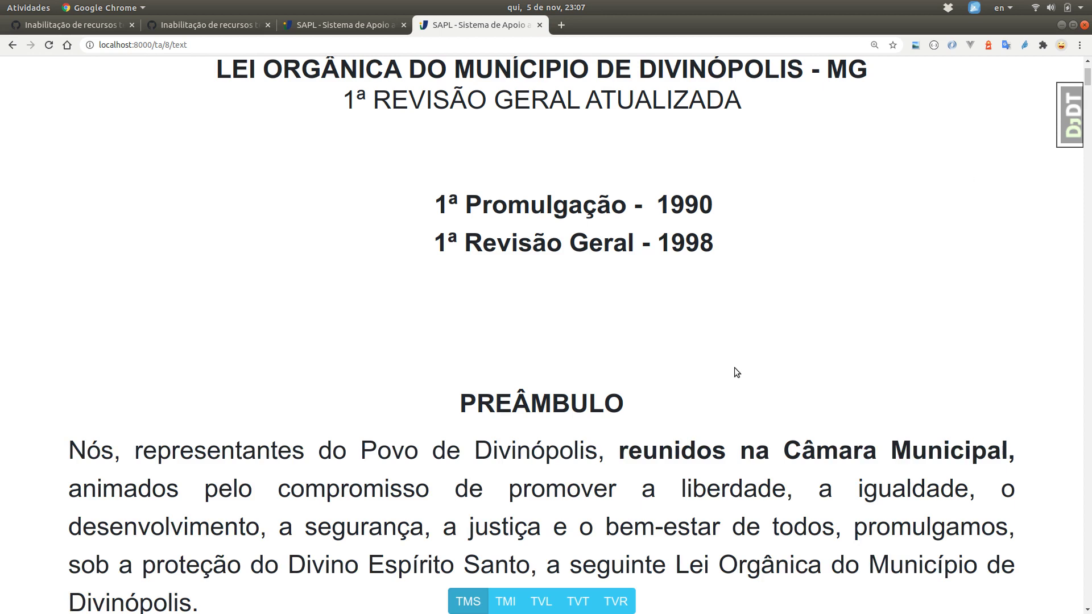
# Review how the enlarged text renders from the law's title through the PREÂMBULO to TÍTULO I and Art. 1º.
pyautogui.scroll(4, 735, 372)
pyautogui.scroll(-3, 734, 373)
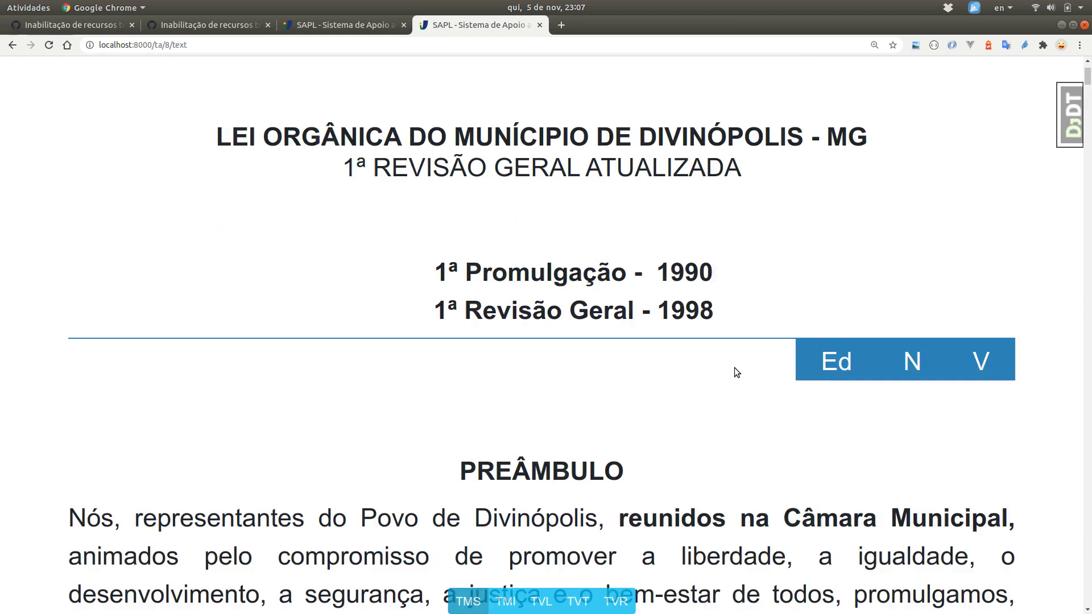
pyautogui.scroll(-5, 734, 369)
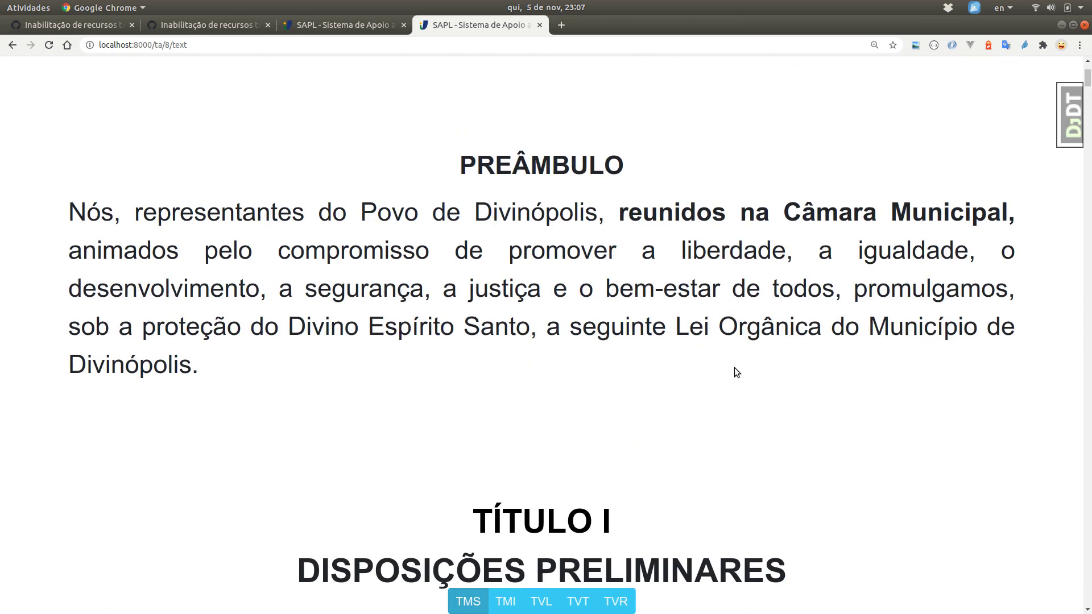
pyautogui.moveTo(734, 367)
pyautogui.scroll(3, 648, 292)
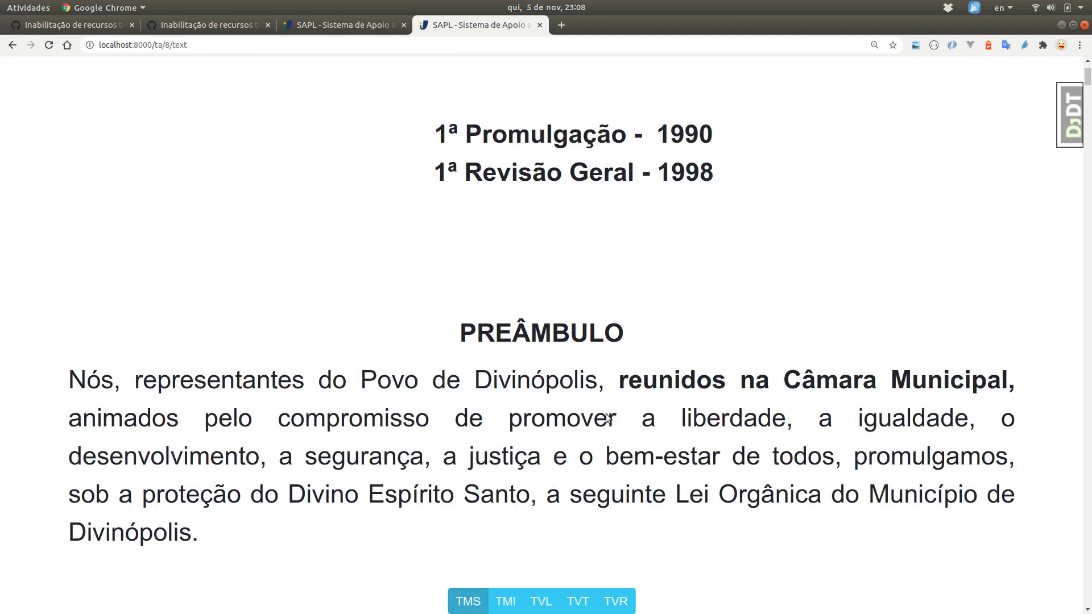
pyautogui.scroll(-7, 609, 418)
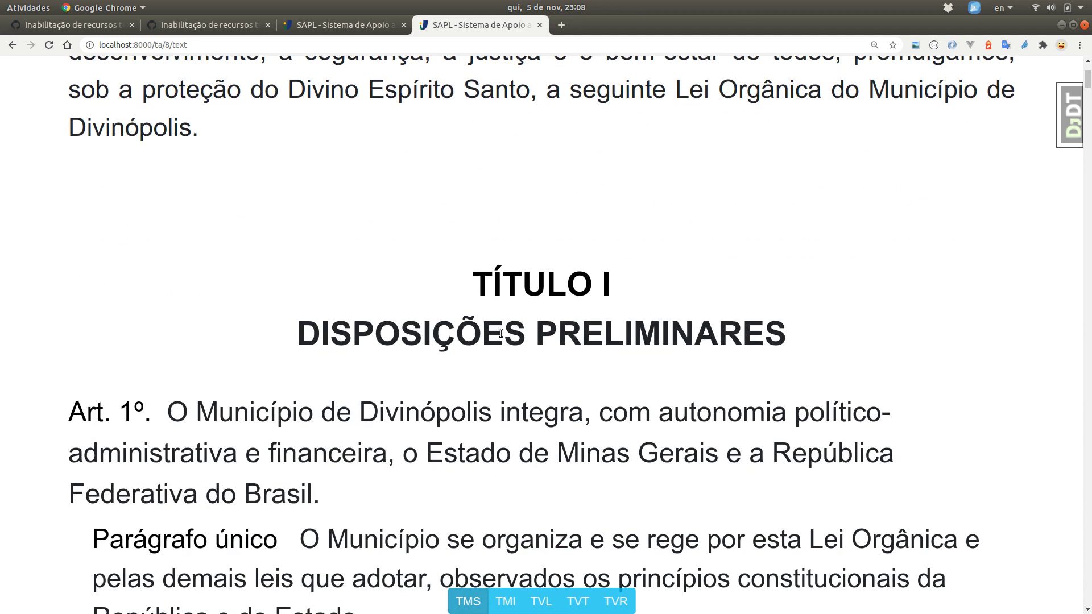
# Review the PREÂMBULO of the enlarged law text and show the 2008 validity period on its version timeline.
pyautogui.scroll(-2, 528, 375)
pyautogui.scroll(8, 528, 375)
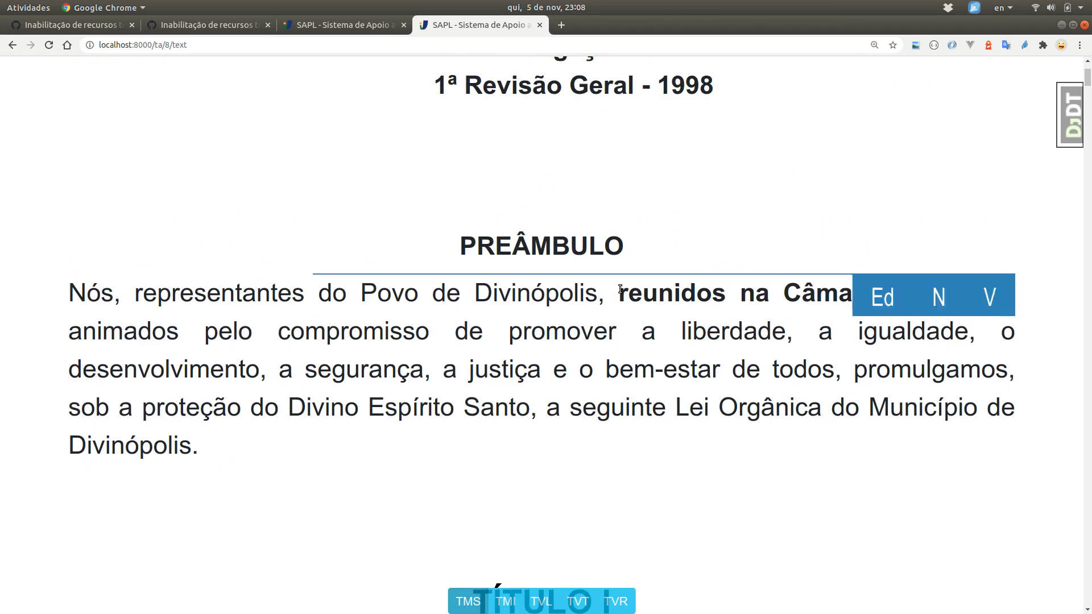
pyautogui.moveTo(619, 289)
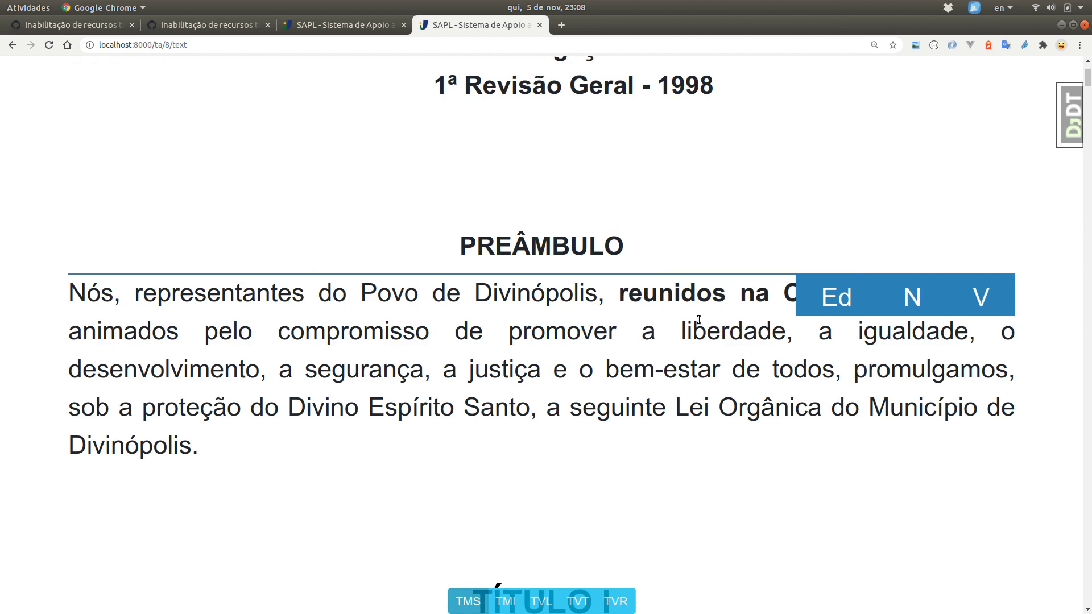
pyautogui.scroll(10, 698, 319)
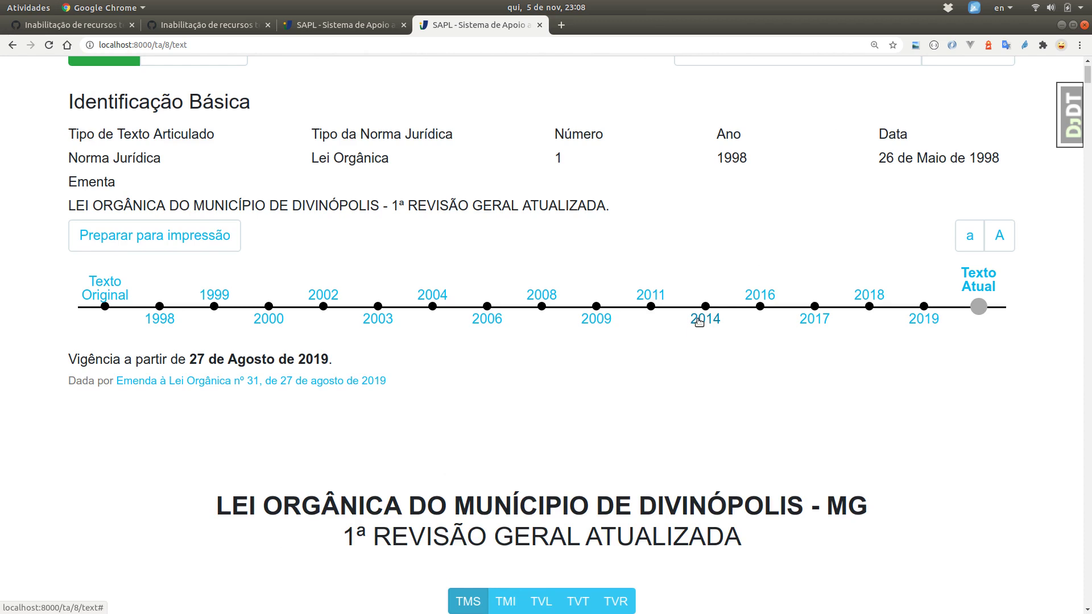
pyautogui.click(546, 296)
pyautogui.scroll(-2, 505, 453)
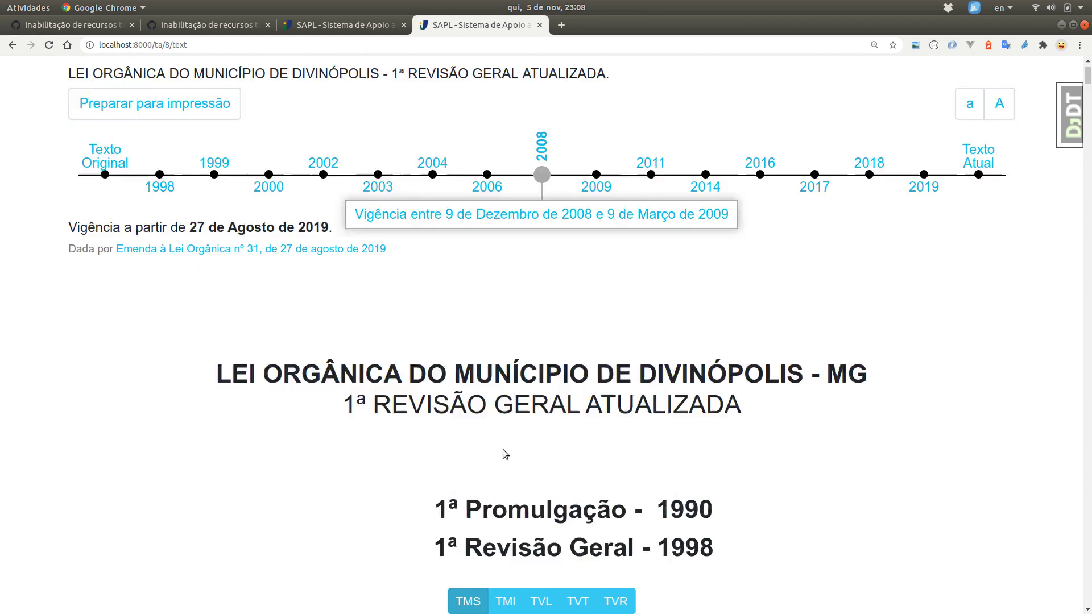
# Examine how the enlarged text renders in the TÍTULO I articles, including Art. 3º, its amended item I and lettered items.
pyautogui.scroll(-15, 505, 454)
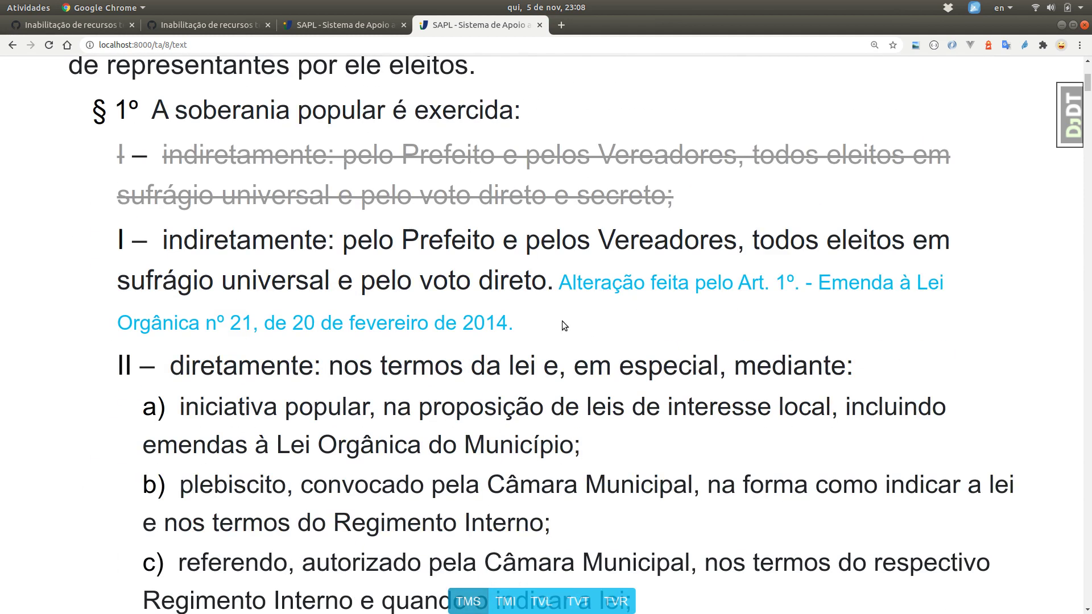
pyautogui.moveTo(553, 286)
pyautogui.scroll(-8, 461, 366)
pyautogui.scroll(7, 461, 366)
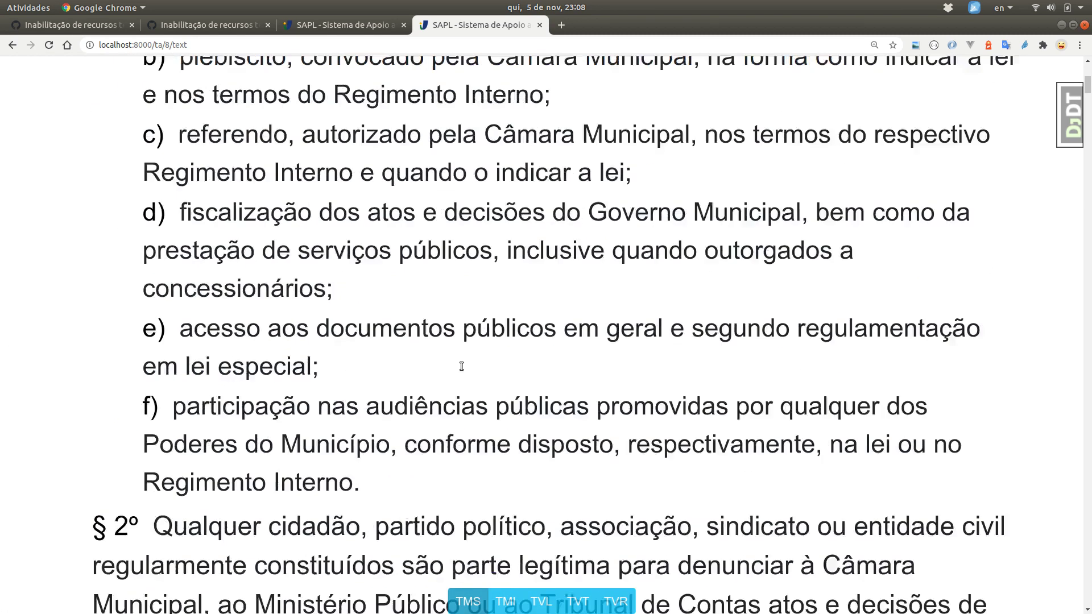
pyautogui.scroll(-3, 469, 445)
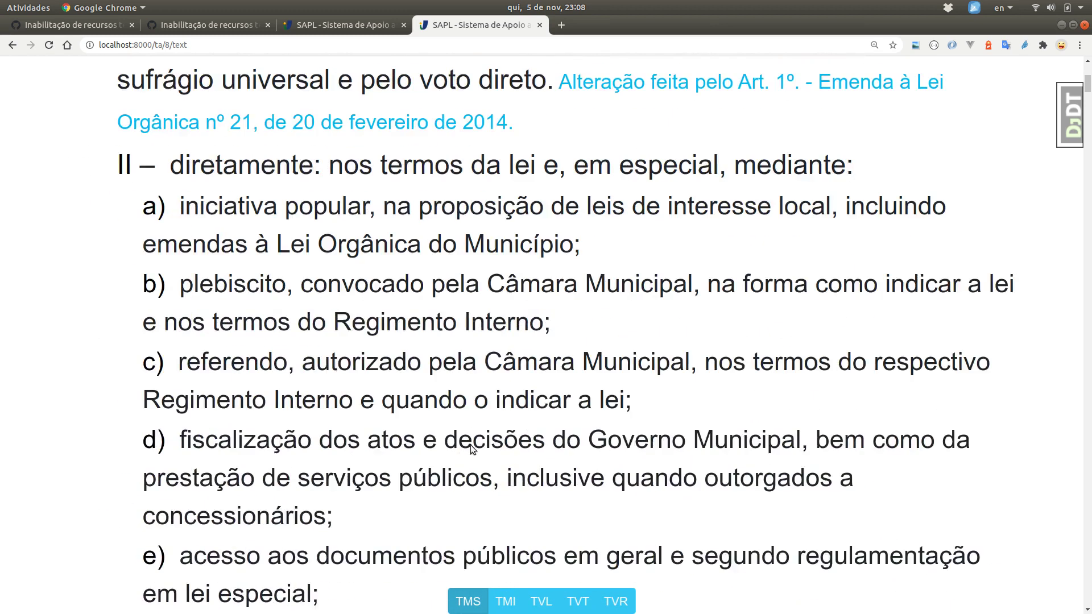
pyautogui.scroll(13, 471, 445)
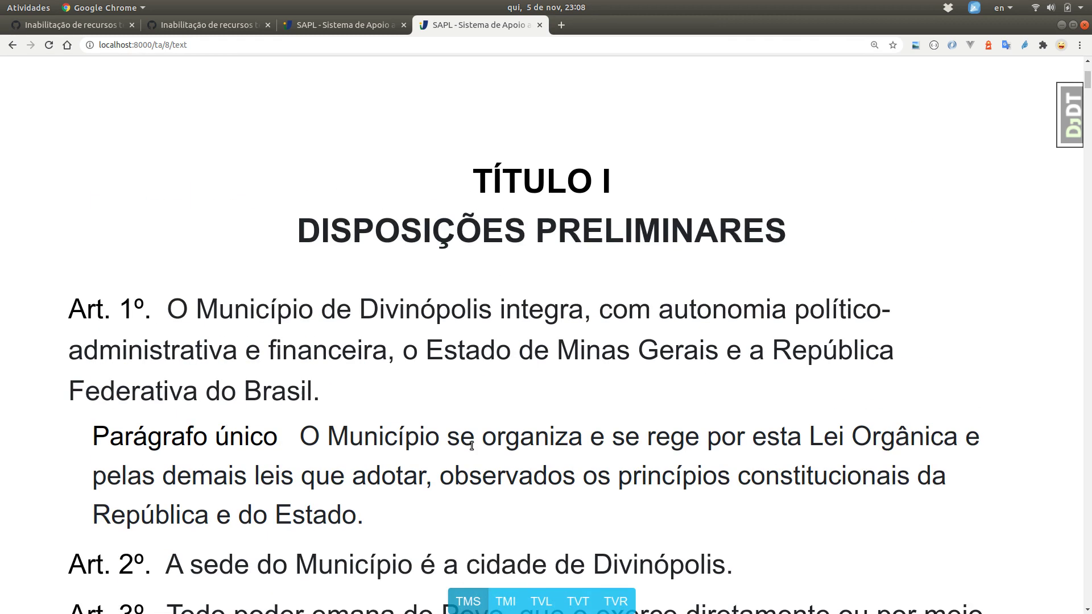
# Go to the end of the law and examine how the ATENÇÃO notice renders beneath the signature.
pyautogui.press('End')
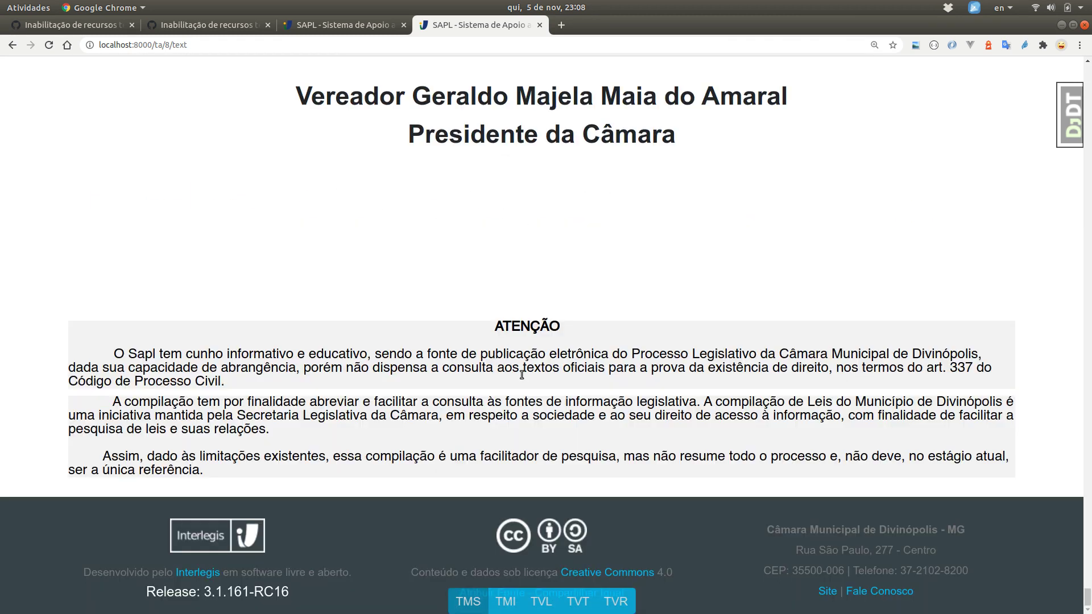
pyautogui.moveTo(429, 333); pyautogui.dragTo(697, 392)
pyautogui.click(685, 279)
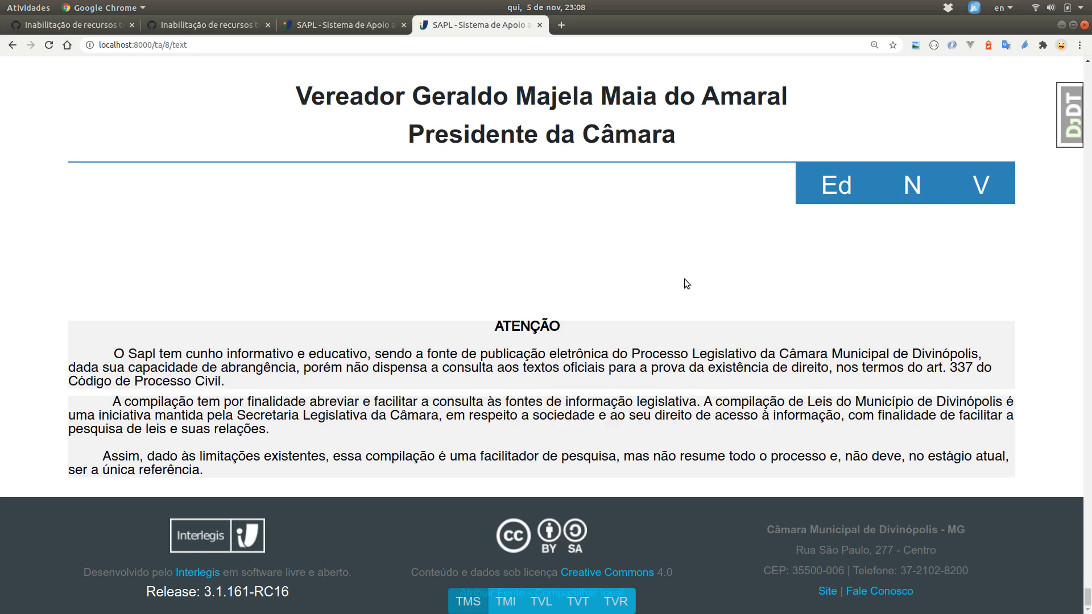
# Return to the start of the law and review its rendering from the header through Art. 3º, § 1º, item II.
pyautogui.press('Home')
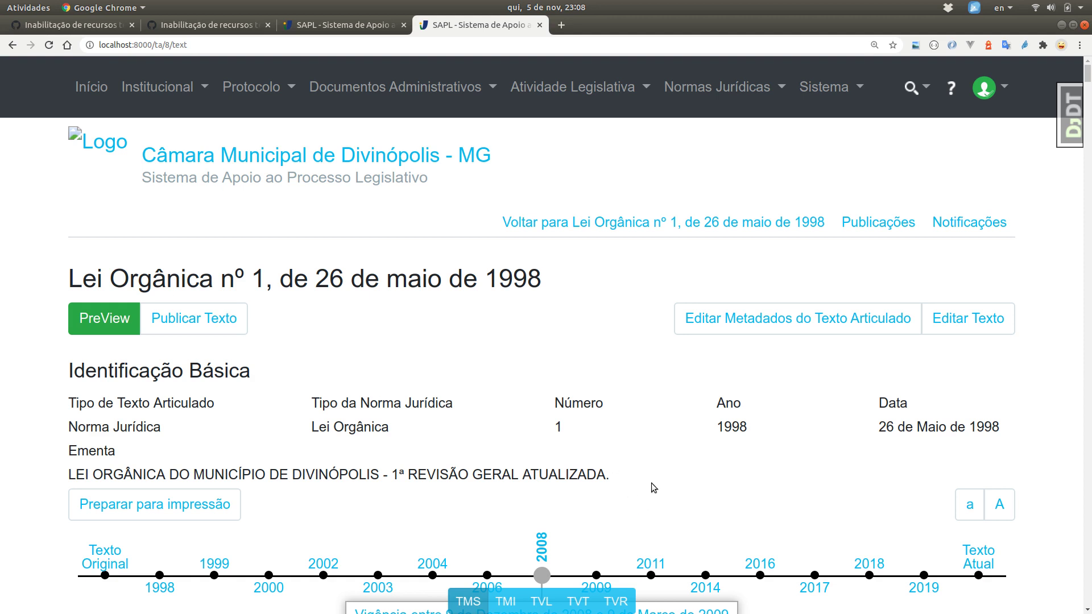
pyautogui.scroll(-8, 654, 488)
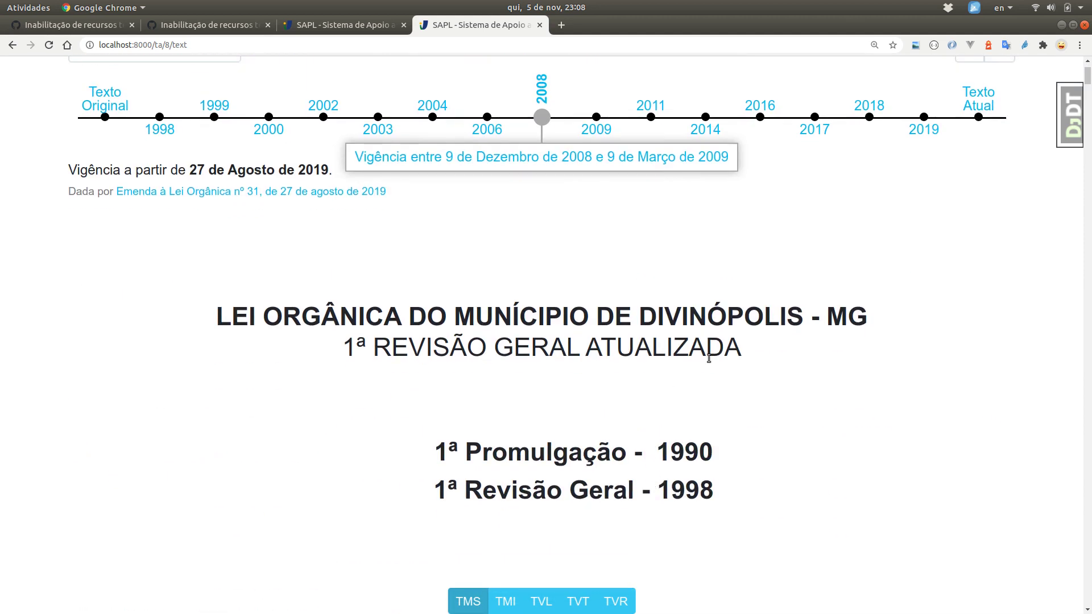
pyautogui.scroll(-14, 709, 358)
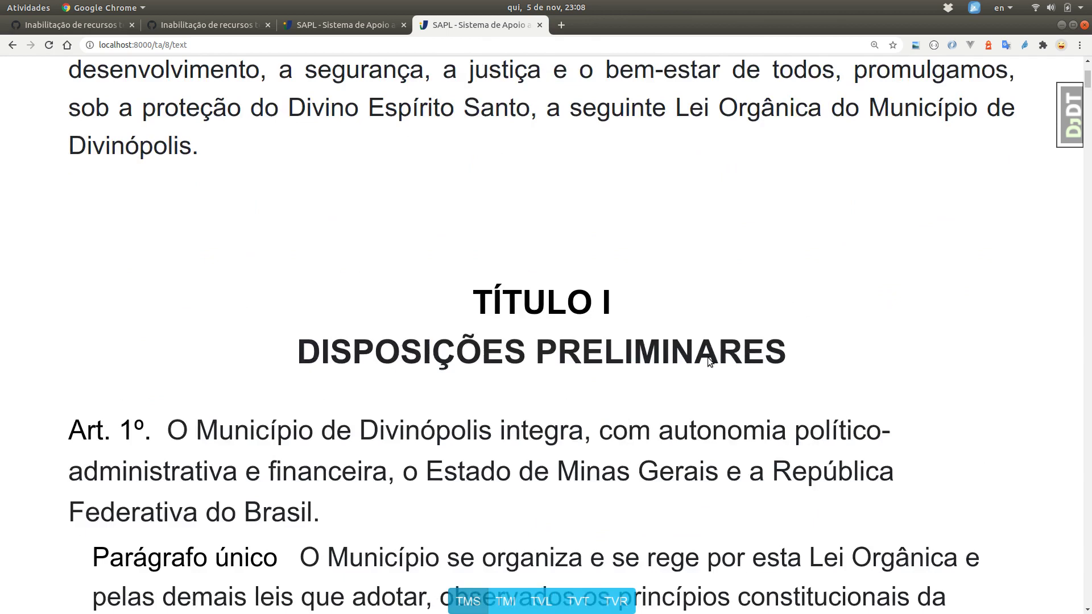
pyautogui.scroll(-7, 708, 359)
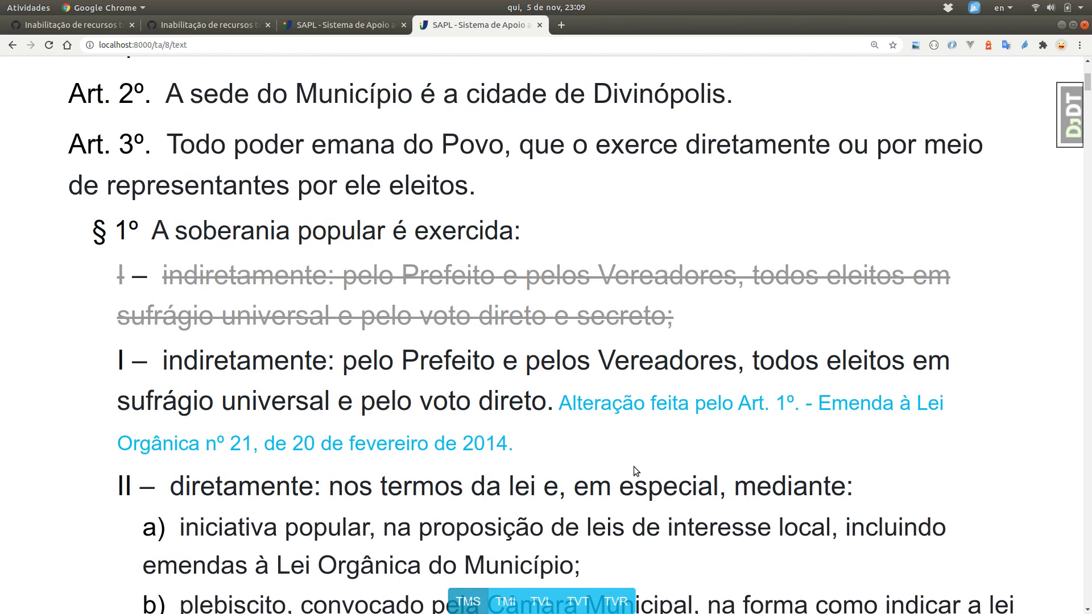
pyautogui.moveTo(634, 466)
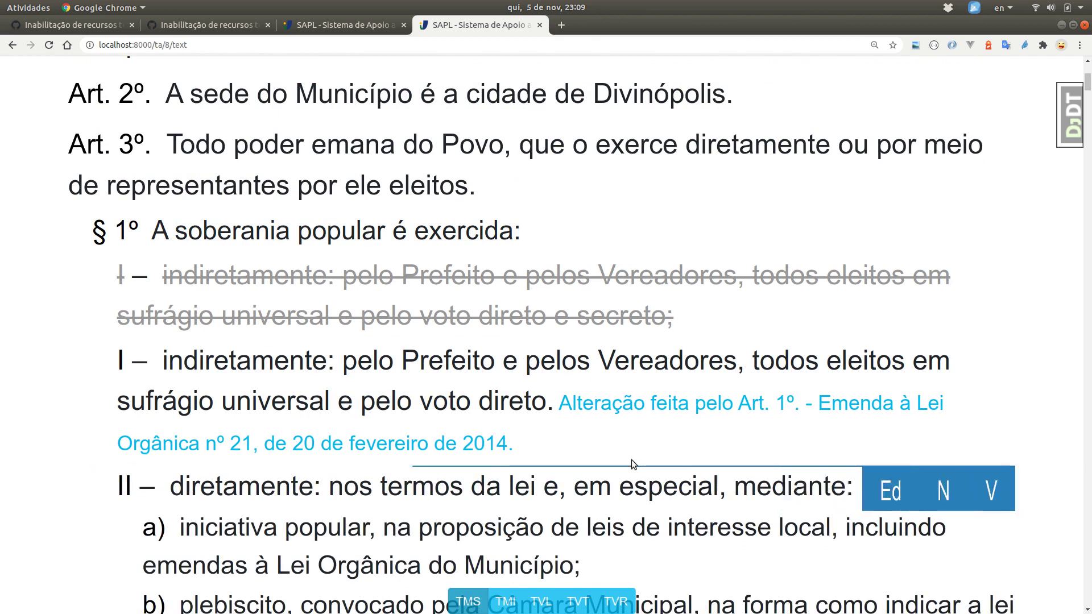
pyautogui.scroll(-5, 632, 461)
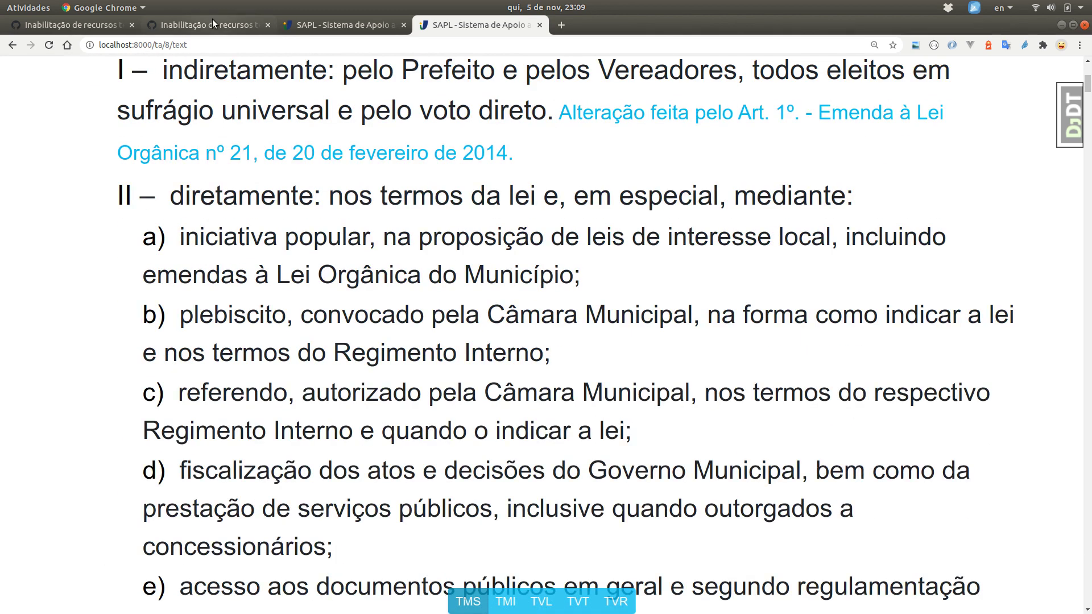
# Switch to GitHub issue #3167 and review the comparison images and the issue author's latest comment on Tinymce font handling.
pyautogui.click(226, 24)
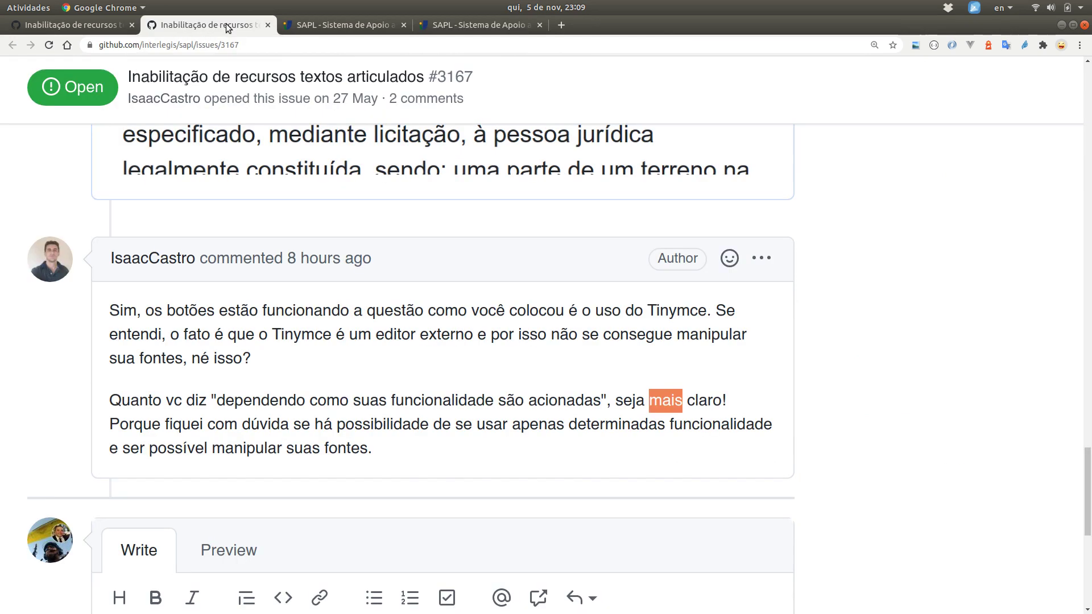
pyautogui.scroll(-8, 526, 334)
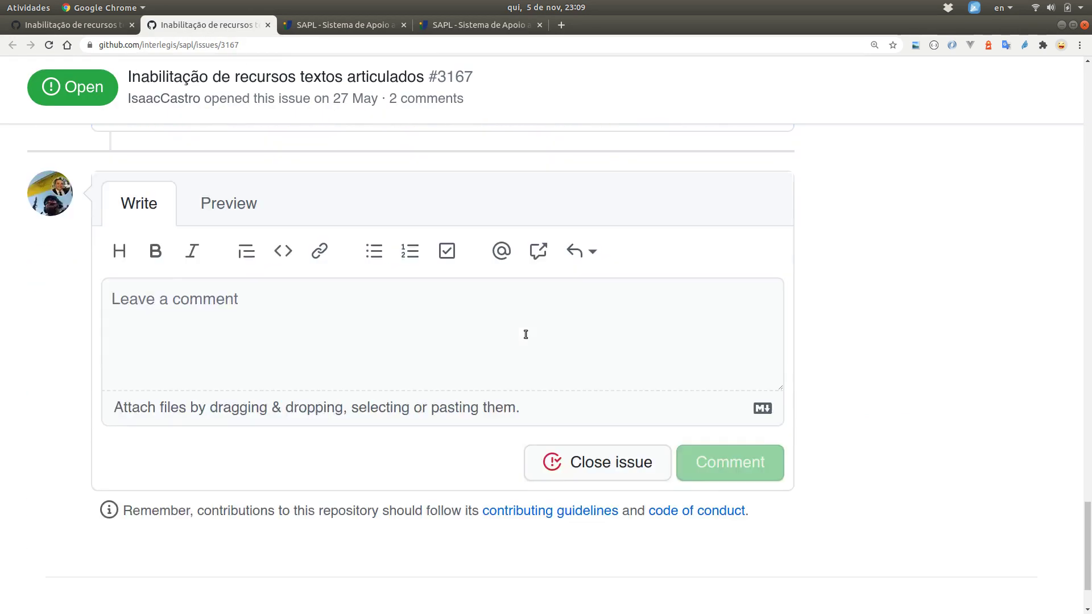
pyautogui.scroll(15, 526, 334)
pyautogui.scroll(10, 526, 336)
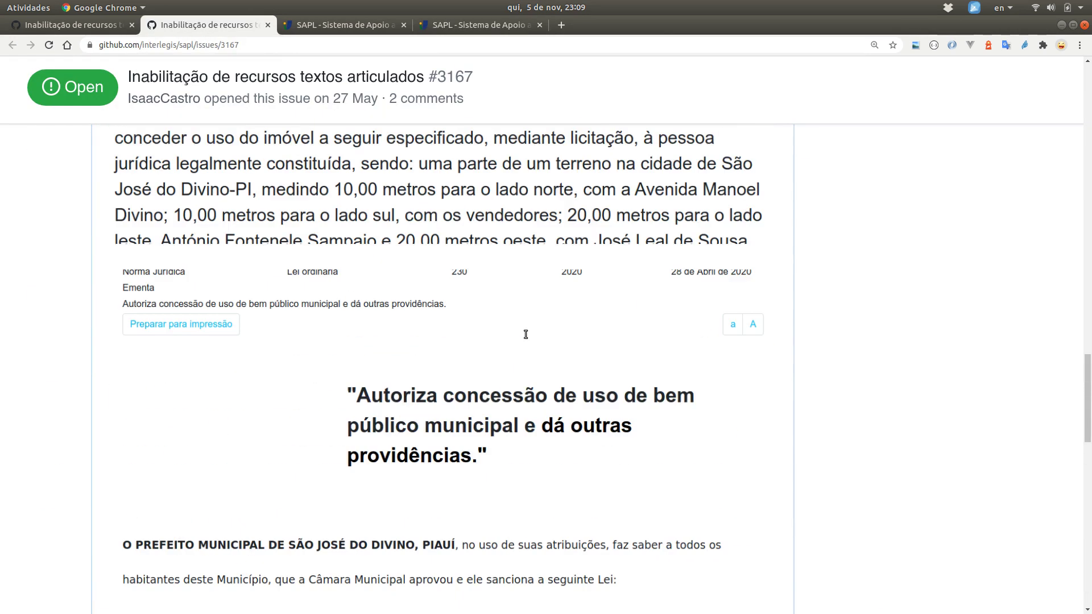
pyautogui.scroll(1, 526, 337)
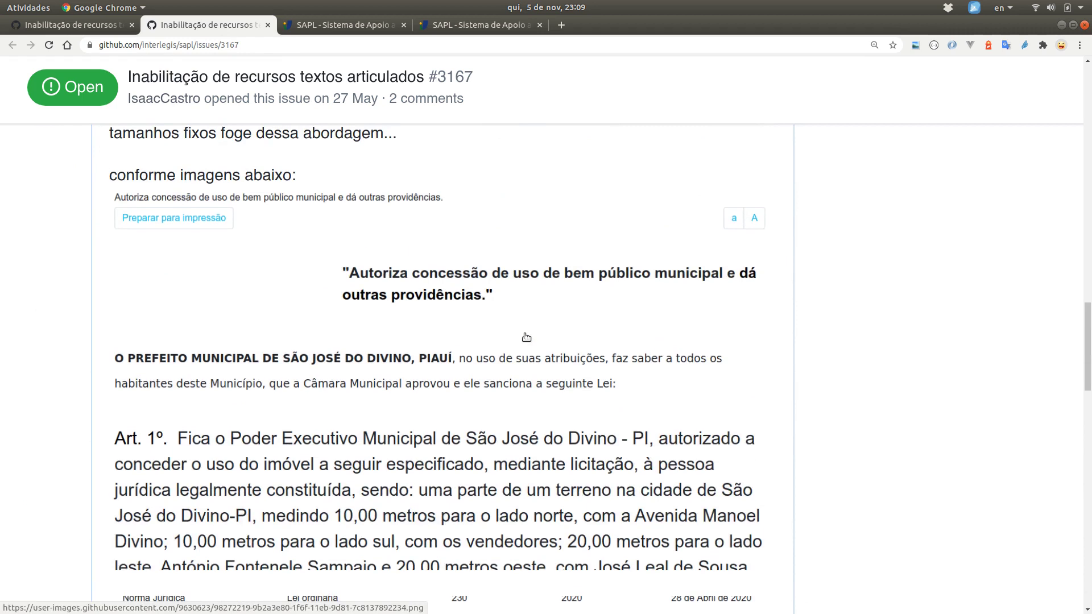
pyautogui.scroll(-10, 525, 336)
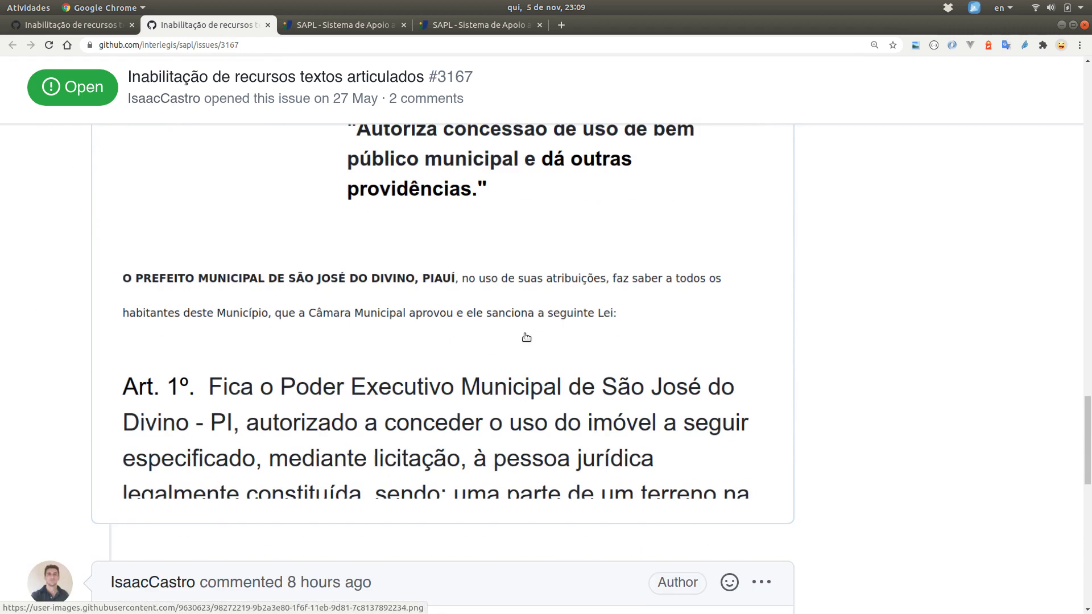
pyautogui.scroll(-7, 526, 337)
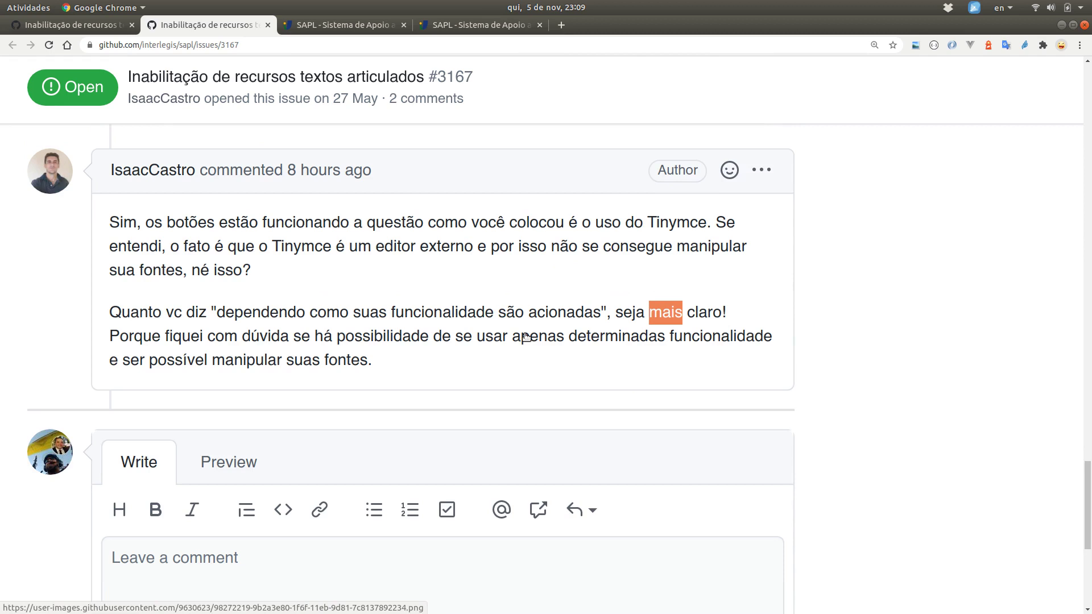